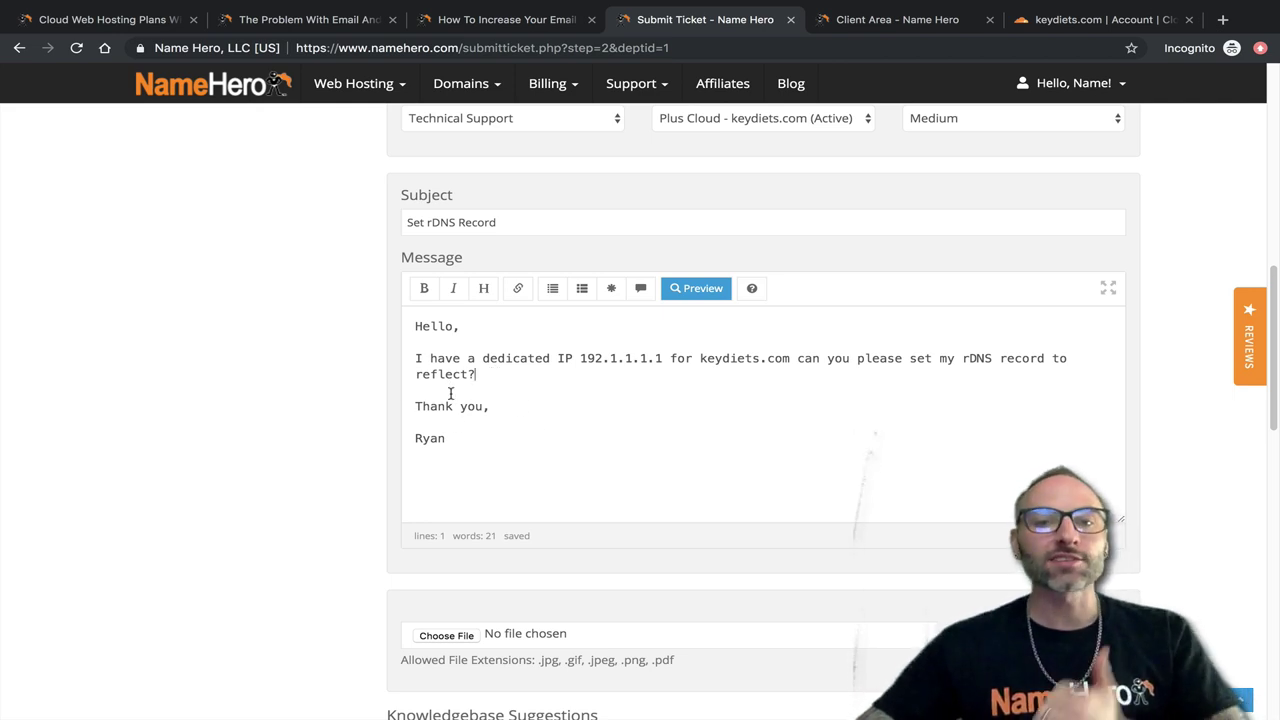
Go to the keydiets.com product details page in the Client Area
left_click(876, 20)
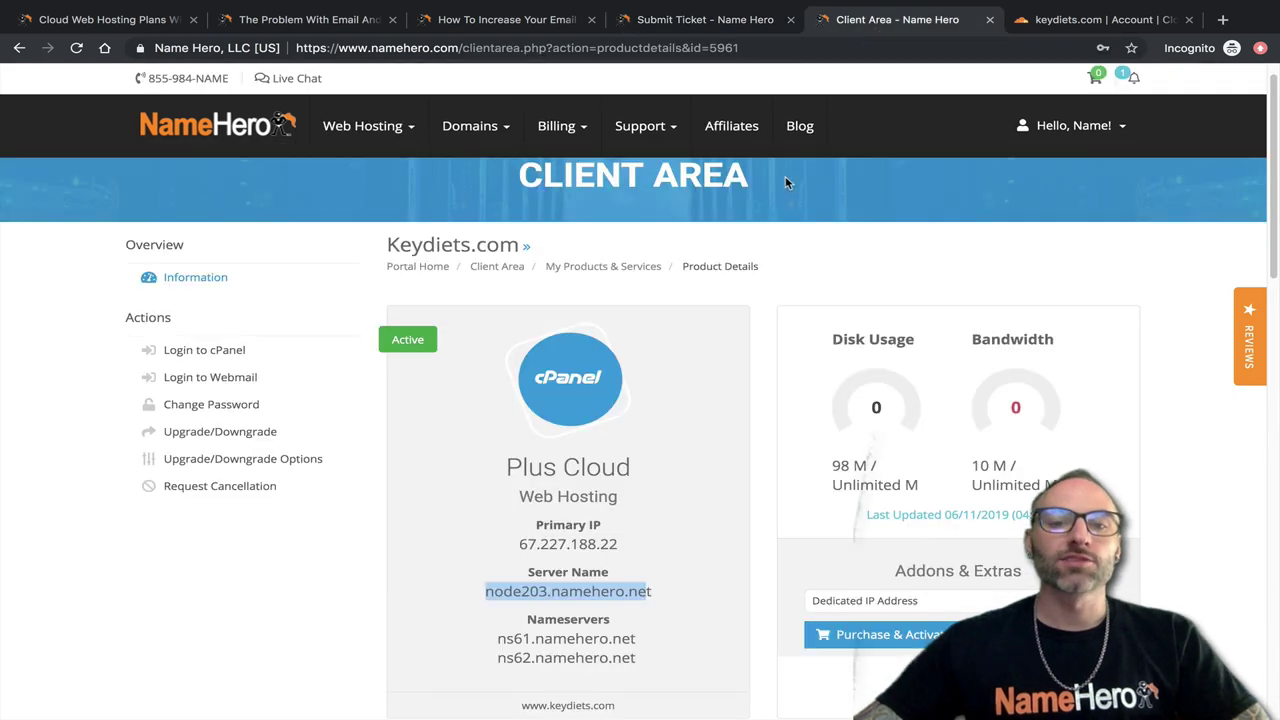
Launch the keydiets.com cPanel from its Plus Cloud product details page
left_click(640, 479)
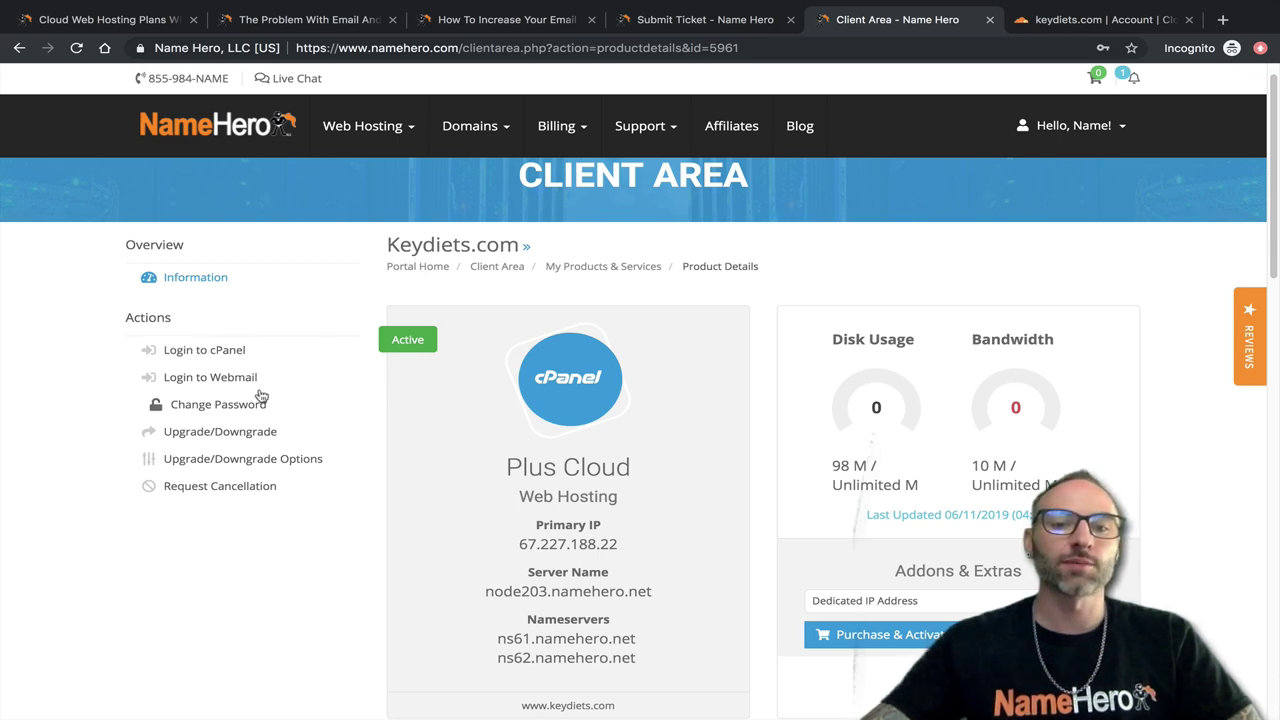
scroll(400, 397, "down", 3)
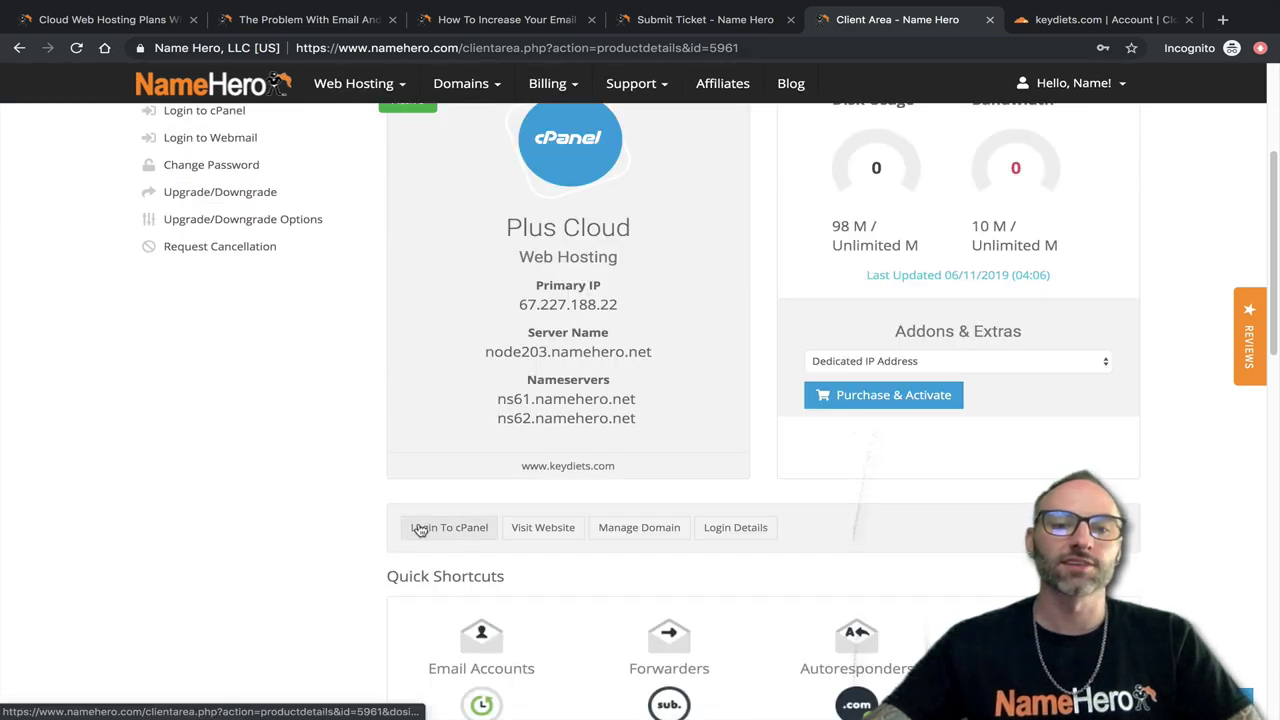
left_click(421, 530)
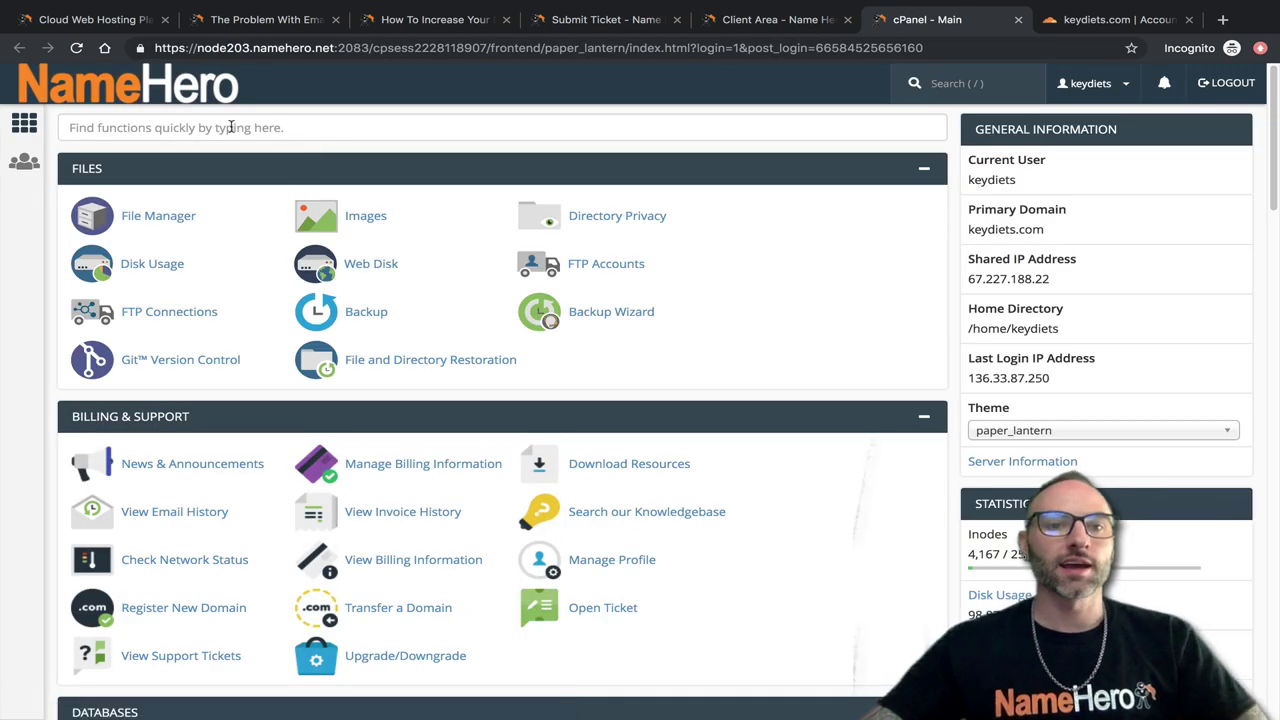
Search cPanel functions for 'auth' and open Email Deliverability details for keydiets.com
left_click(169, 127)
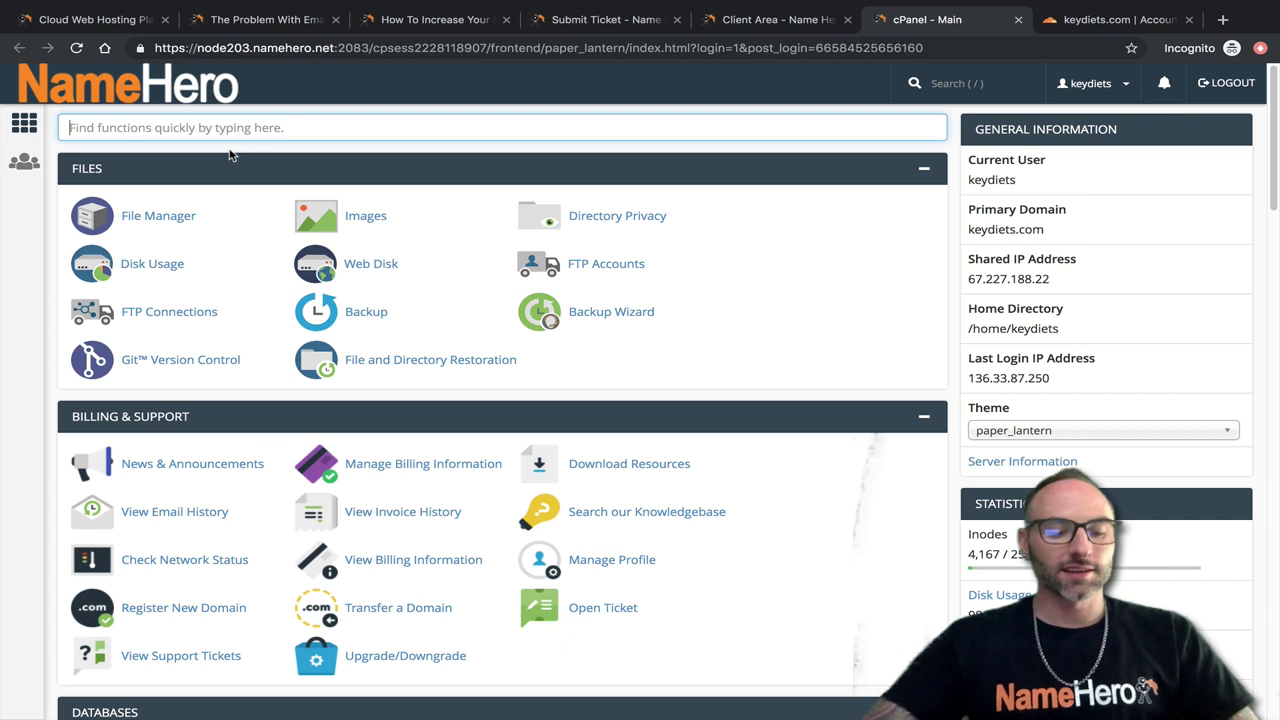
type("auth")
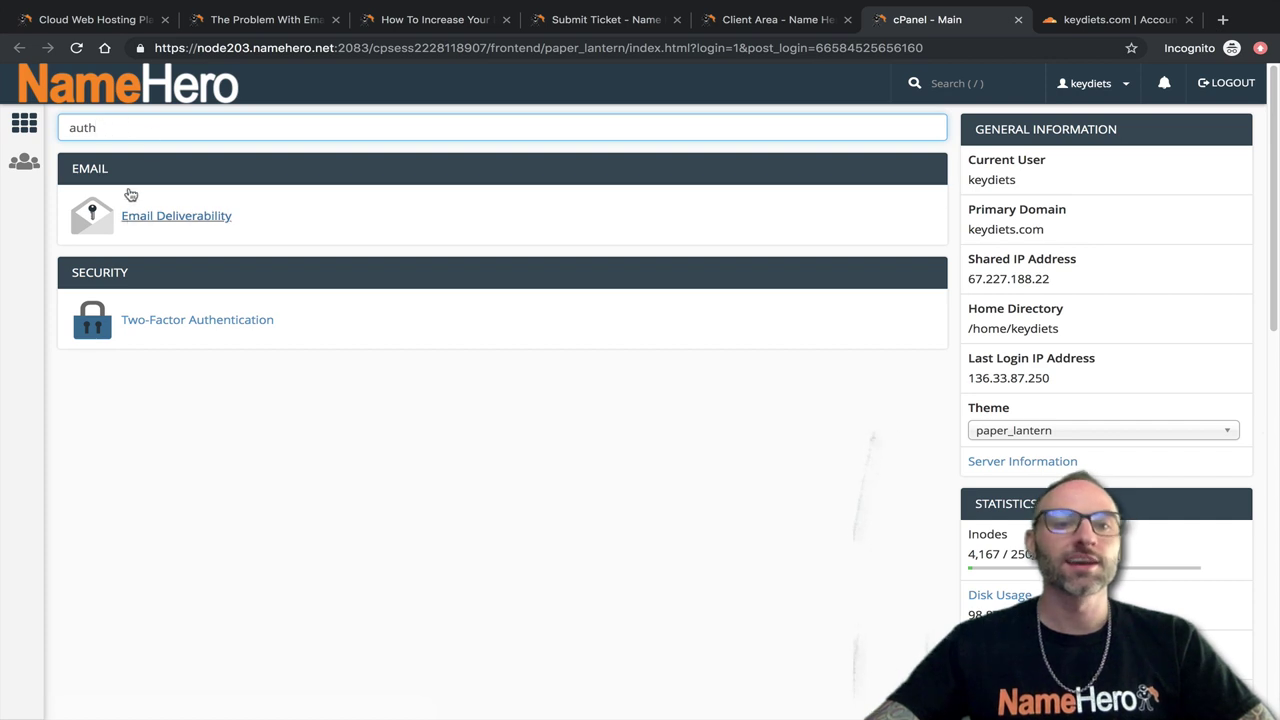
left_click_drag(120, 126, 52, 130)
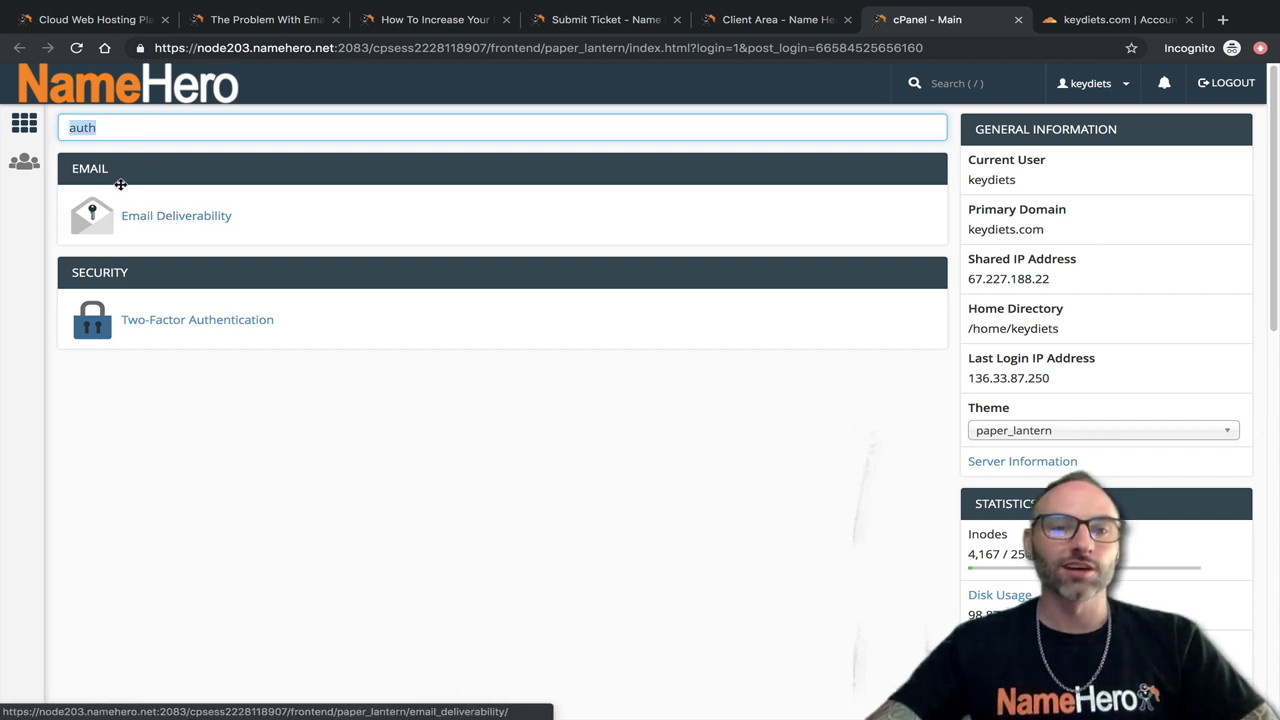
left_click(195, 224)
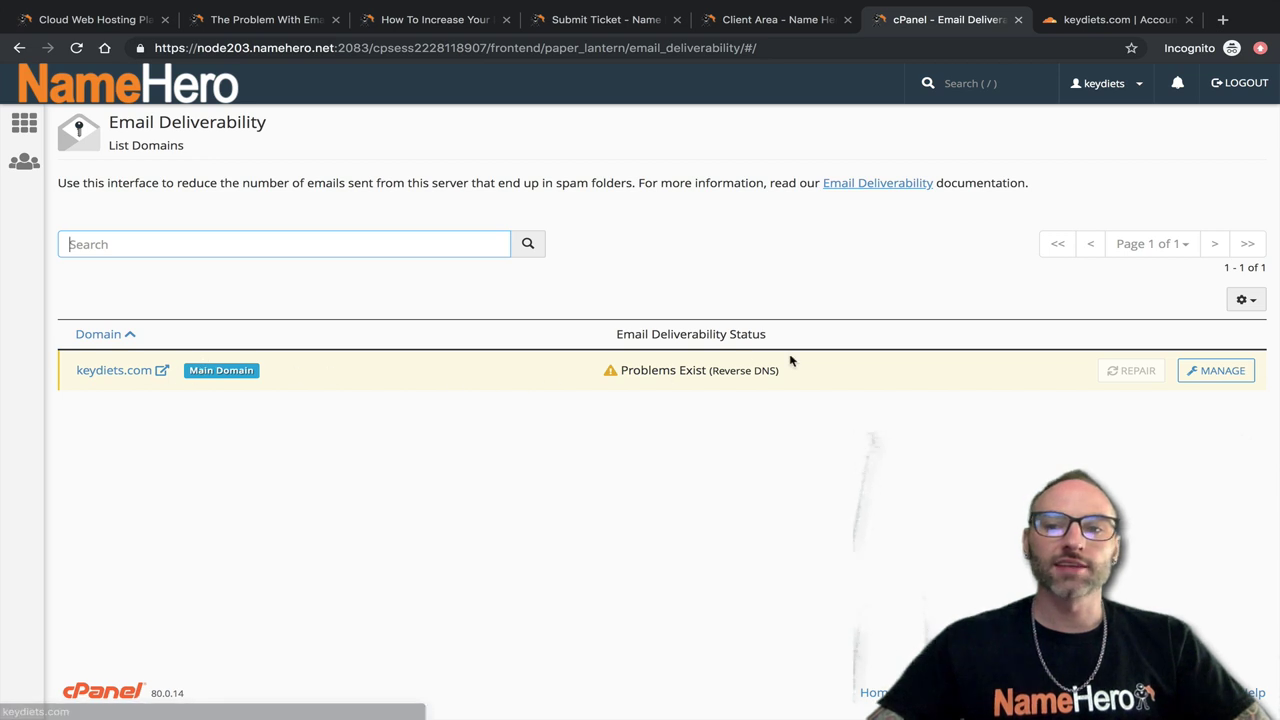
left_click(1218, 370)
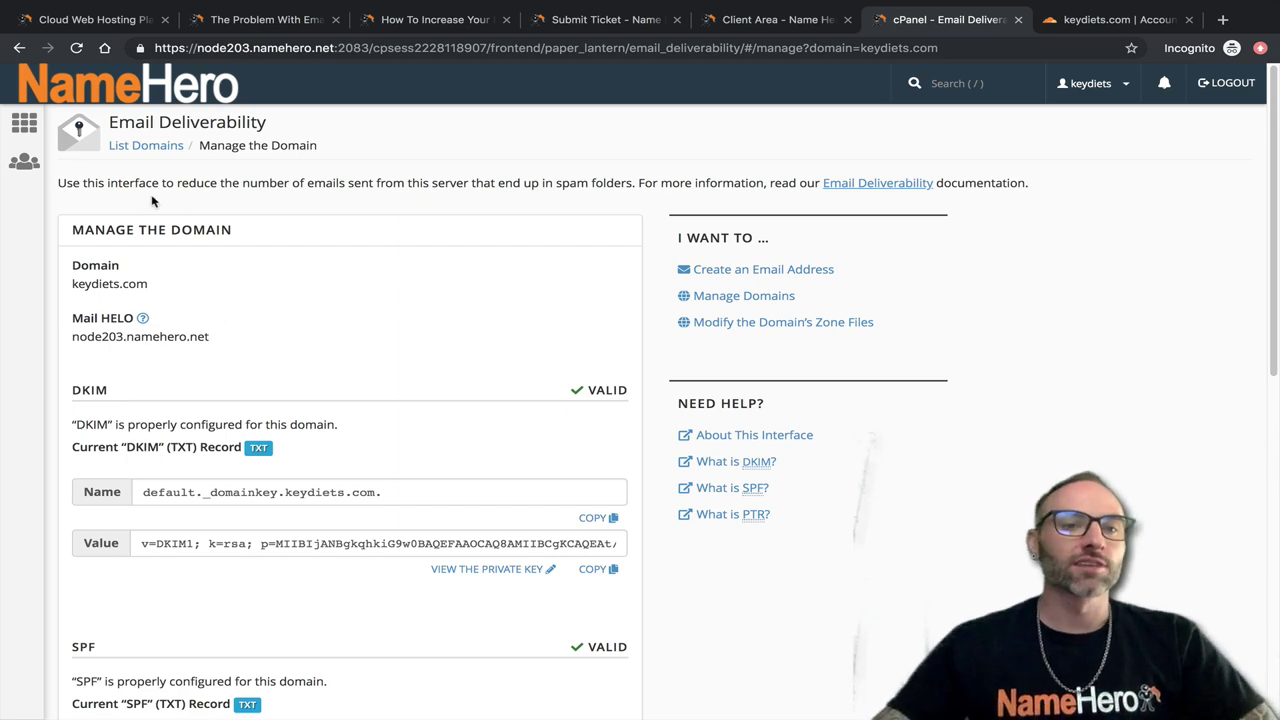
Review the HELO notice and the missing PTR record suggesting node203.namehero.net
scroll(143, 300, "down", 6)
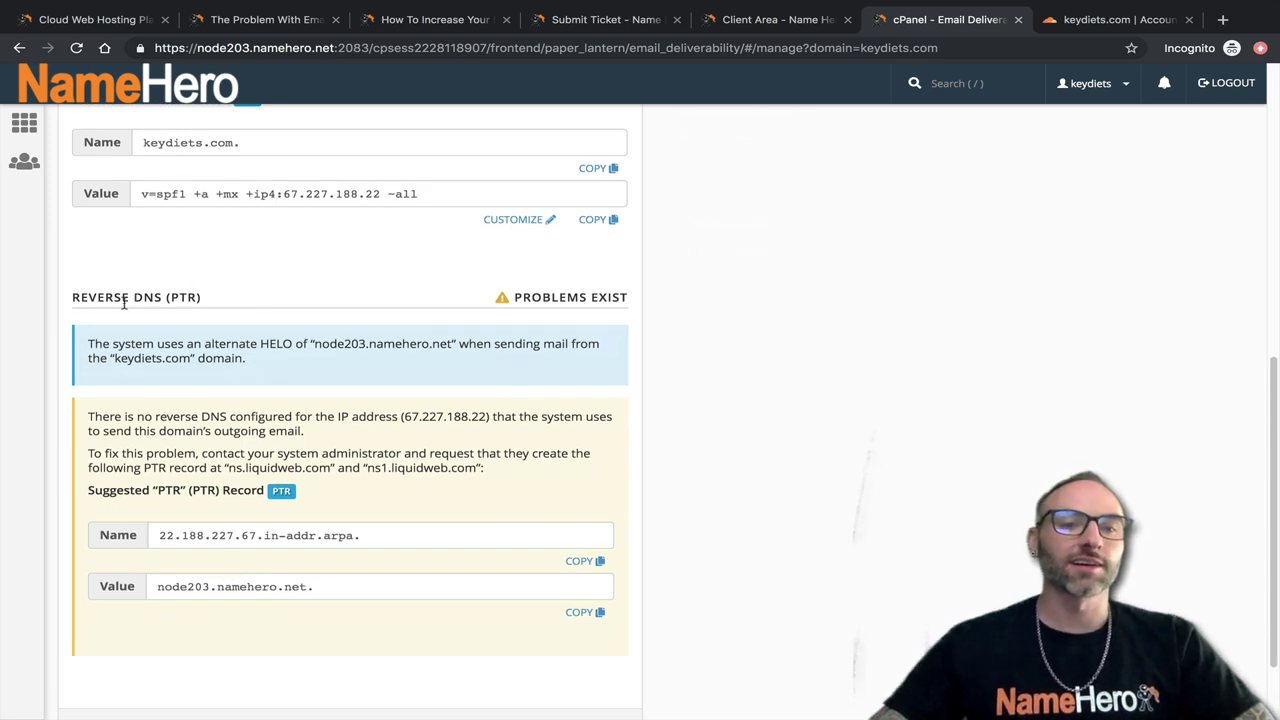
left_click_drag(313, 344, 452, 344)
left_click_drag(144, 358, 86, 346)
left_click(114, 336)
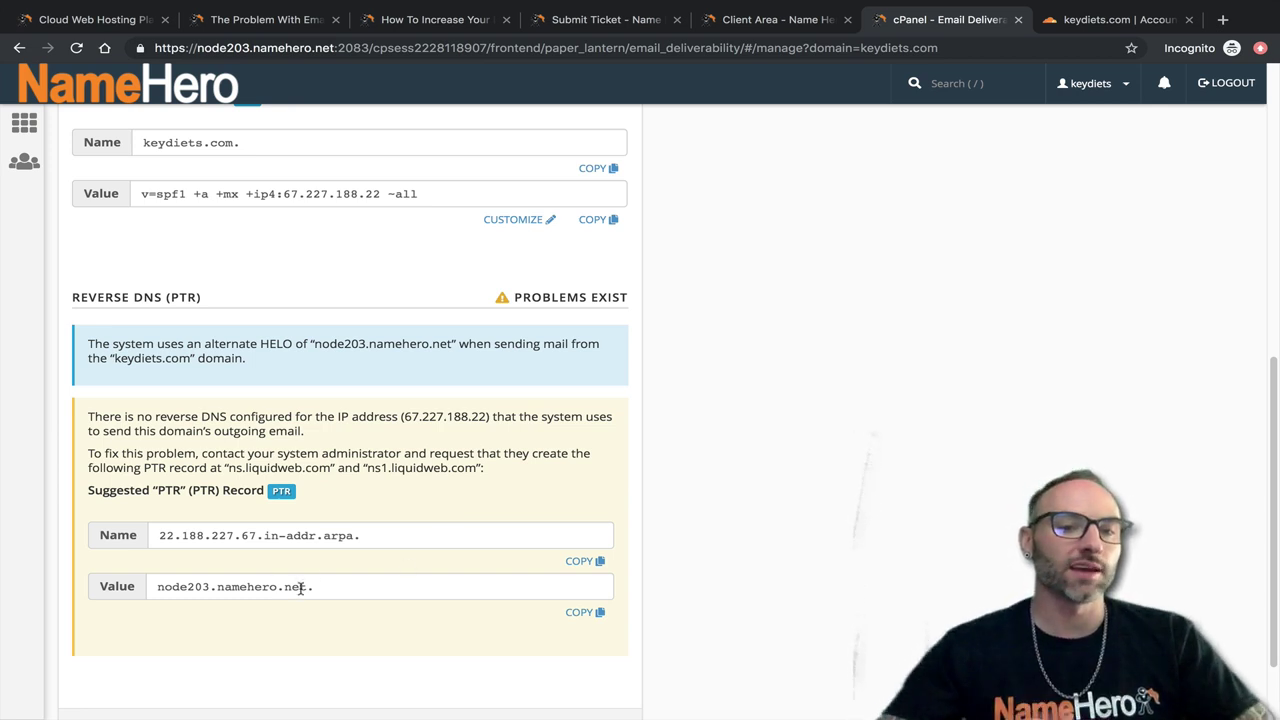
left_click_drag(322, 591, 205, 588)
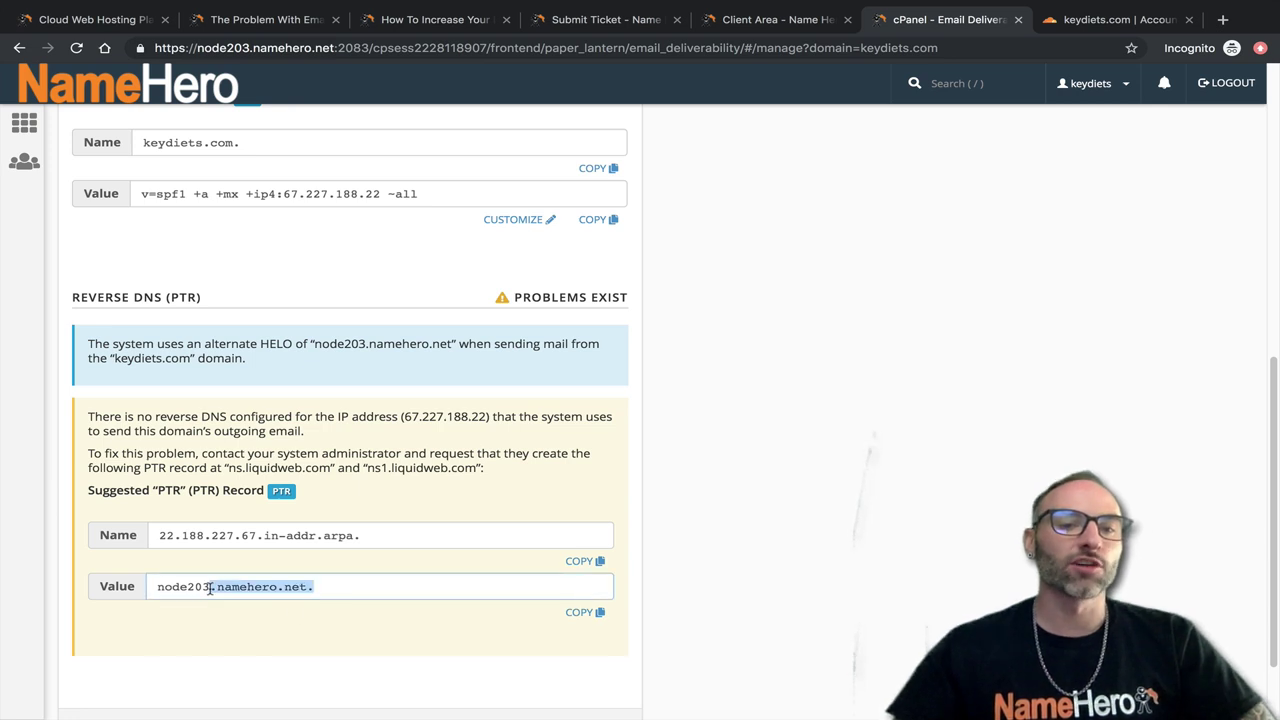
left_click_drag(315, 505, 87, 412)
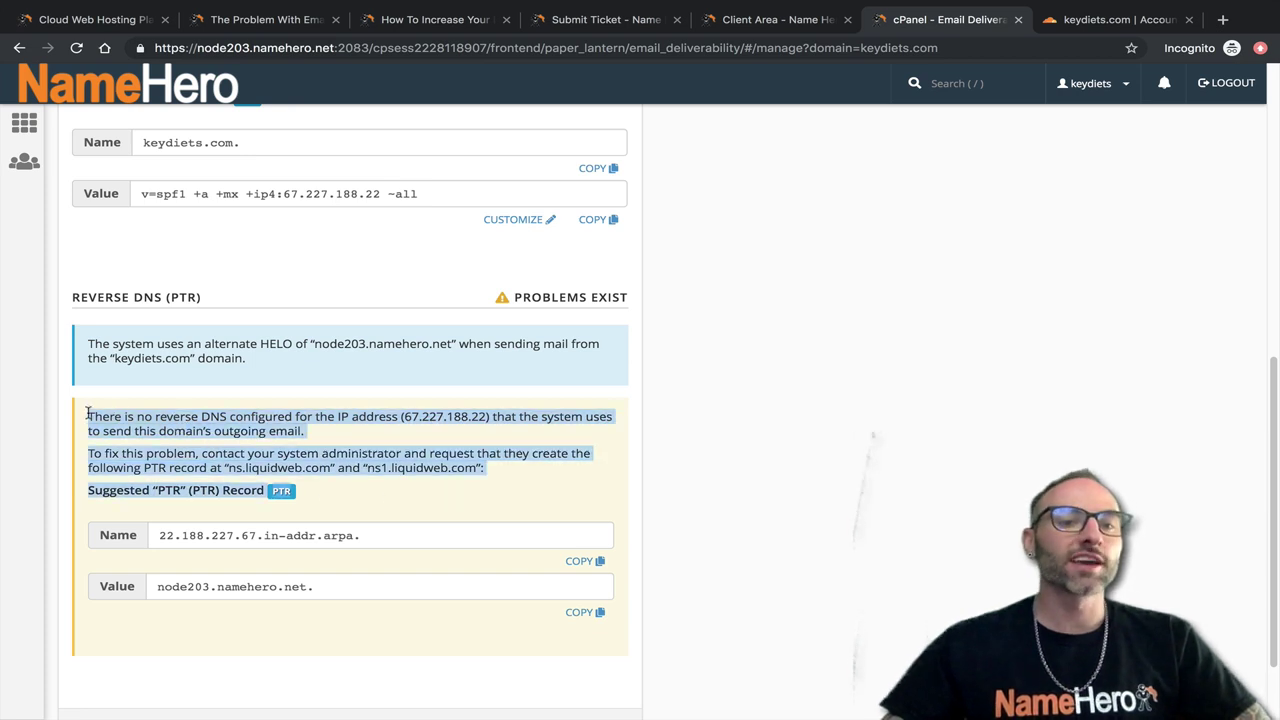
left_click_drag(114, 358, 190, 358)
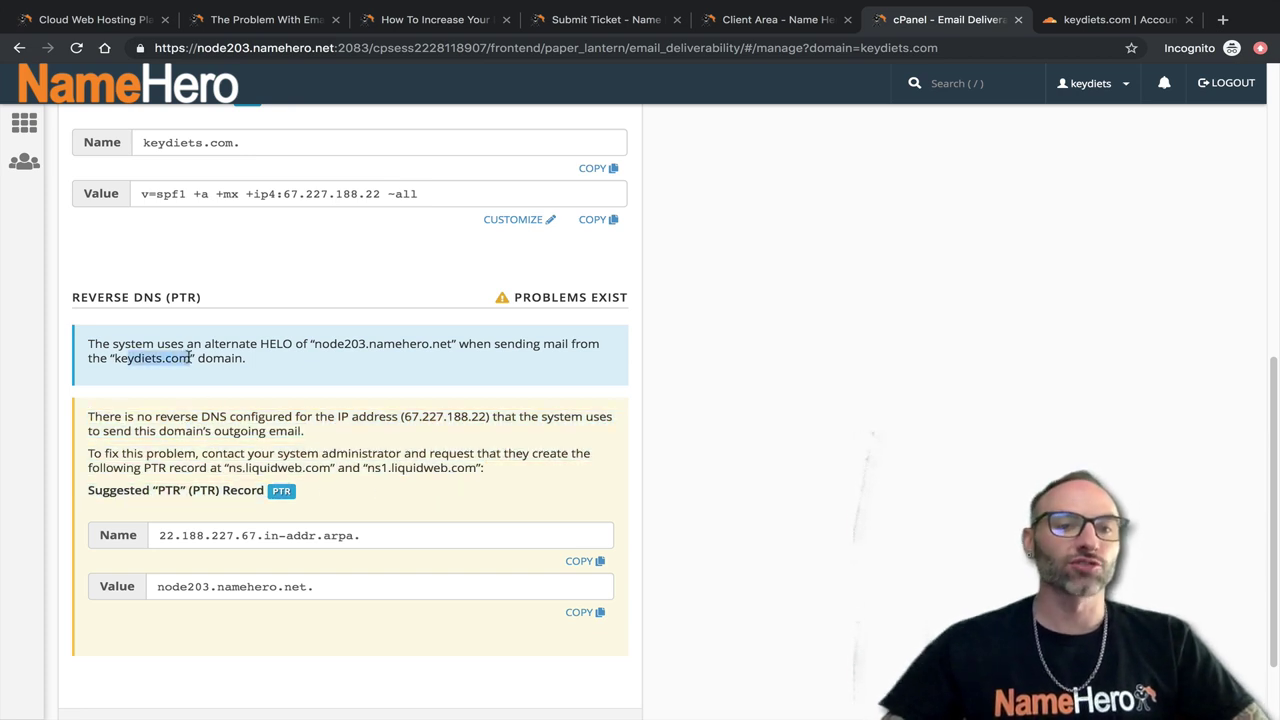
left_click(610, 22)
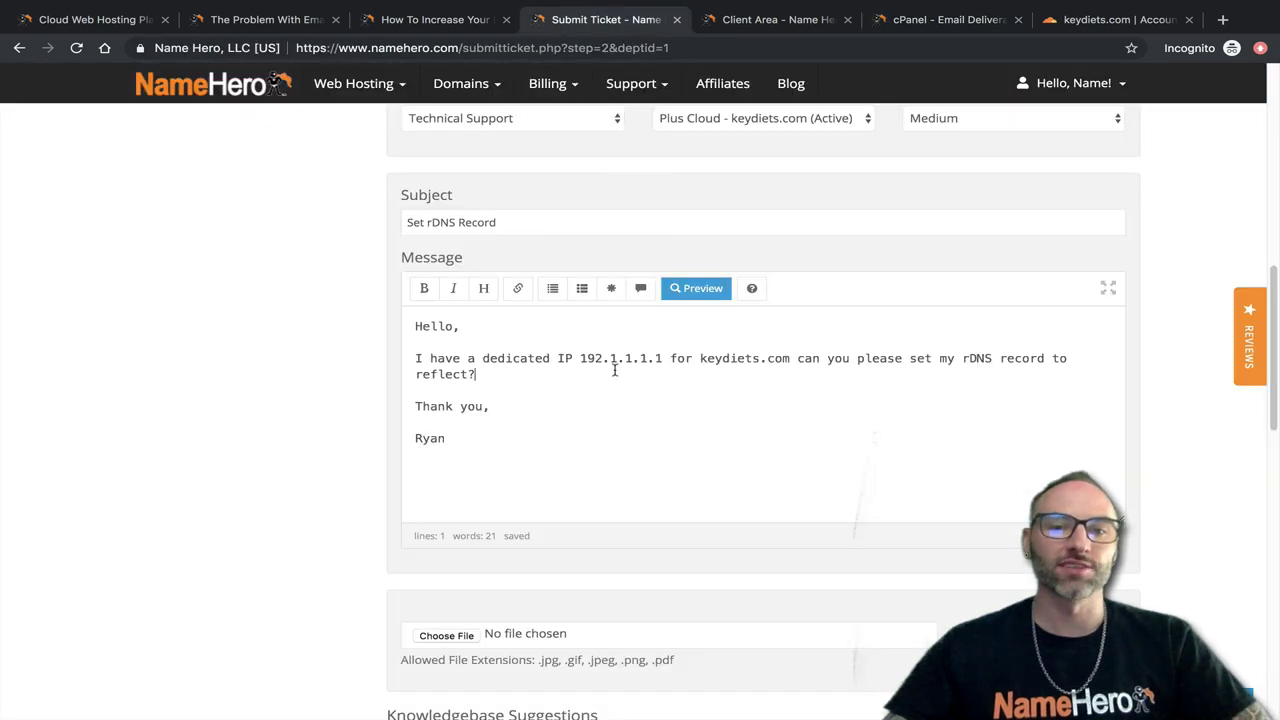
left_click(917, 22)
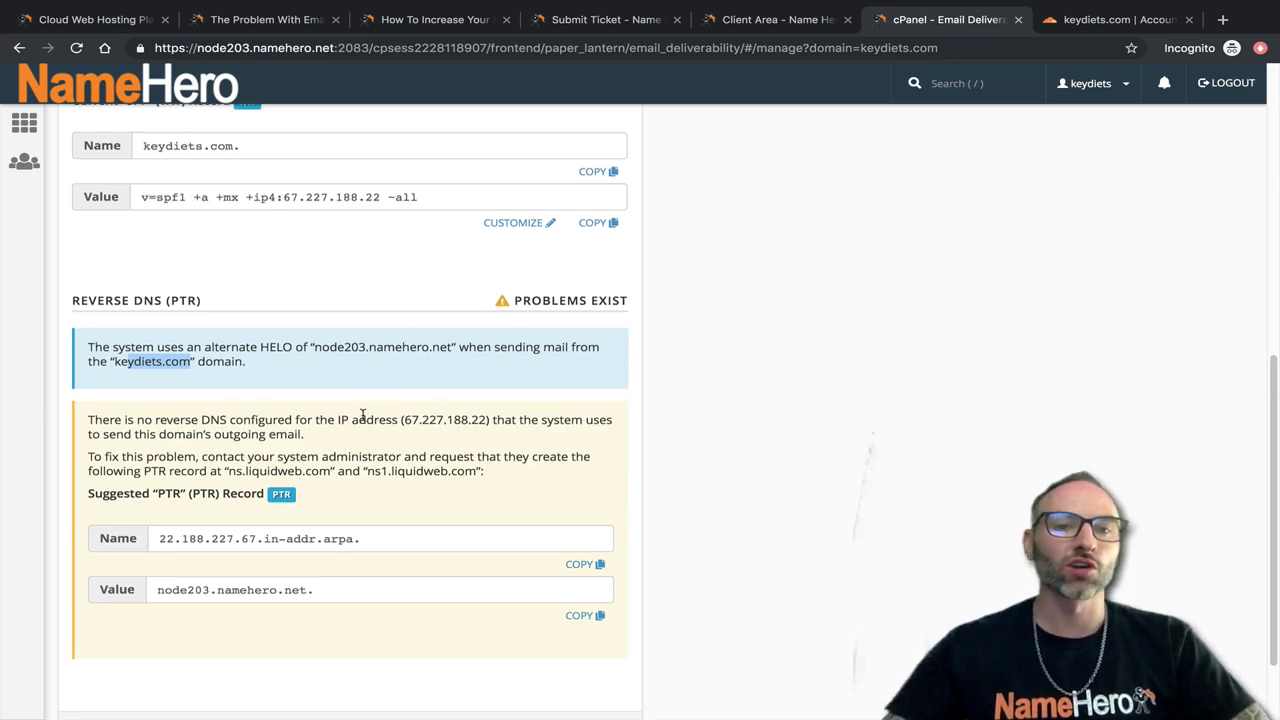
scroll(330, 505, "up", 3)
Highlight the DKIM record name and value, and the +a +mx part of the SPF record
scroll(330, 508, "up", 3)
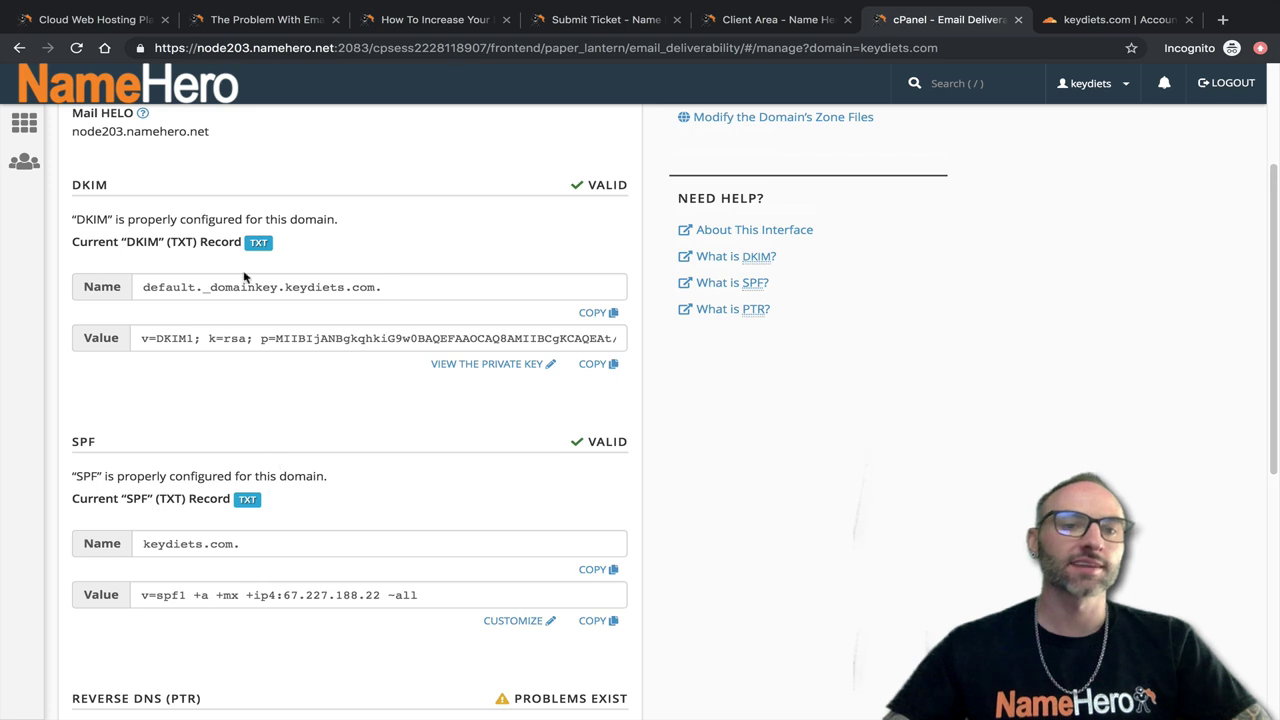
scroll(172, 238, "up", 2)
scroll(140, 340, "down", 1)
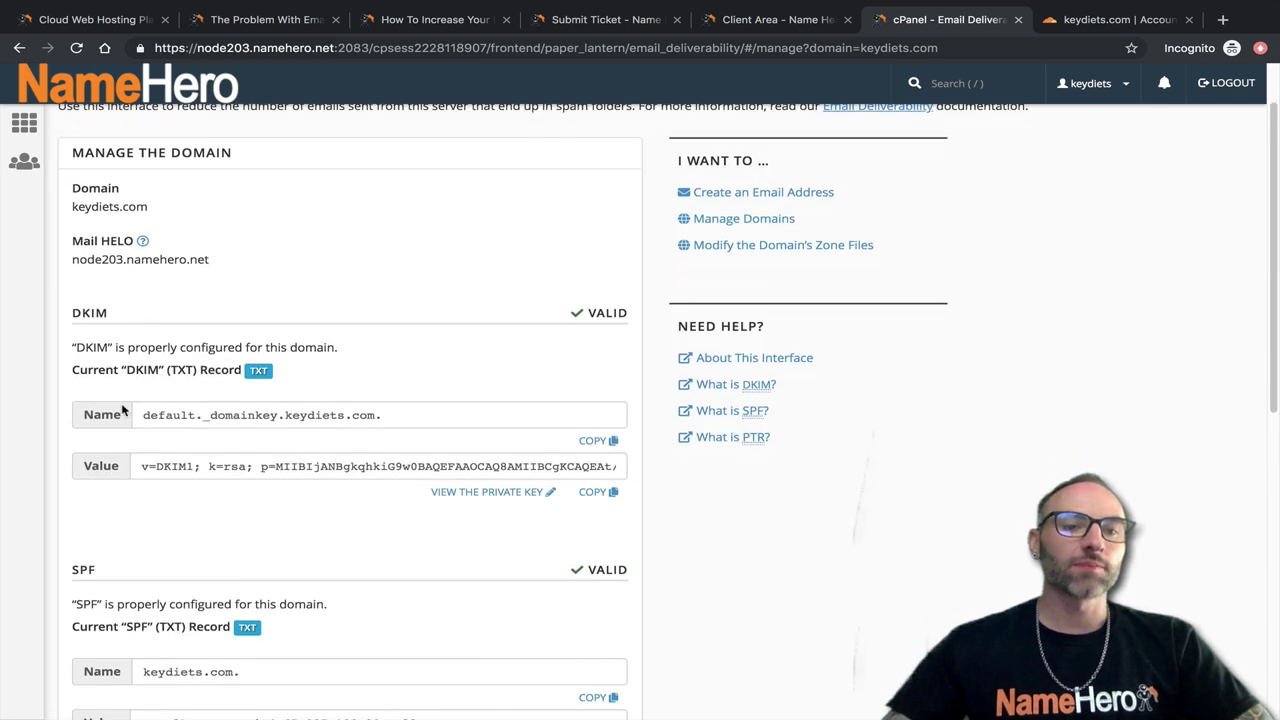
scroll(128, 494, "down", 1)
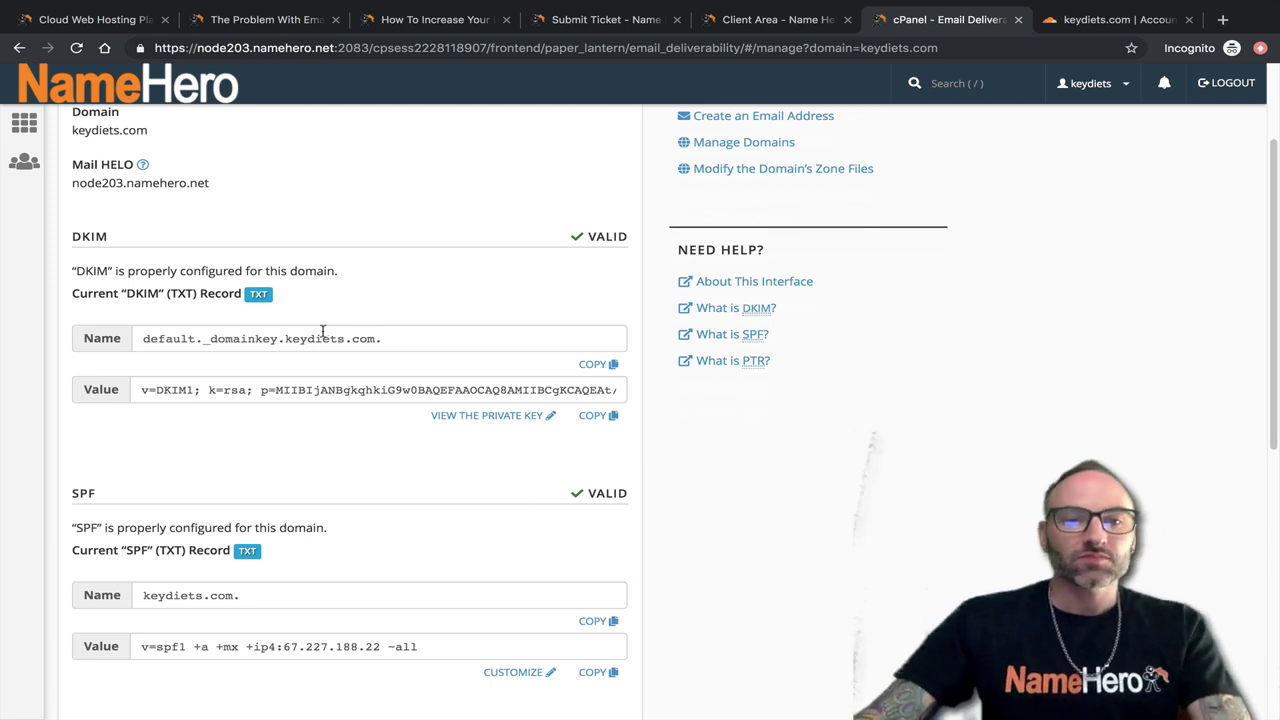
left_click_drag(386, 340, 139, 338)
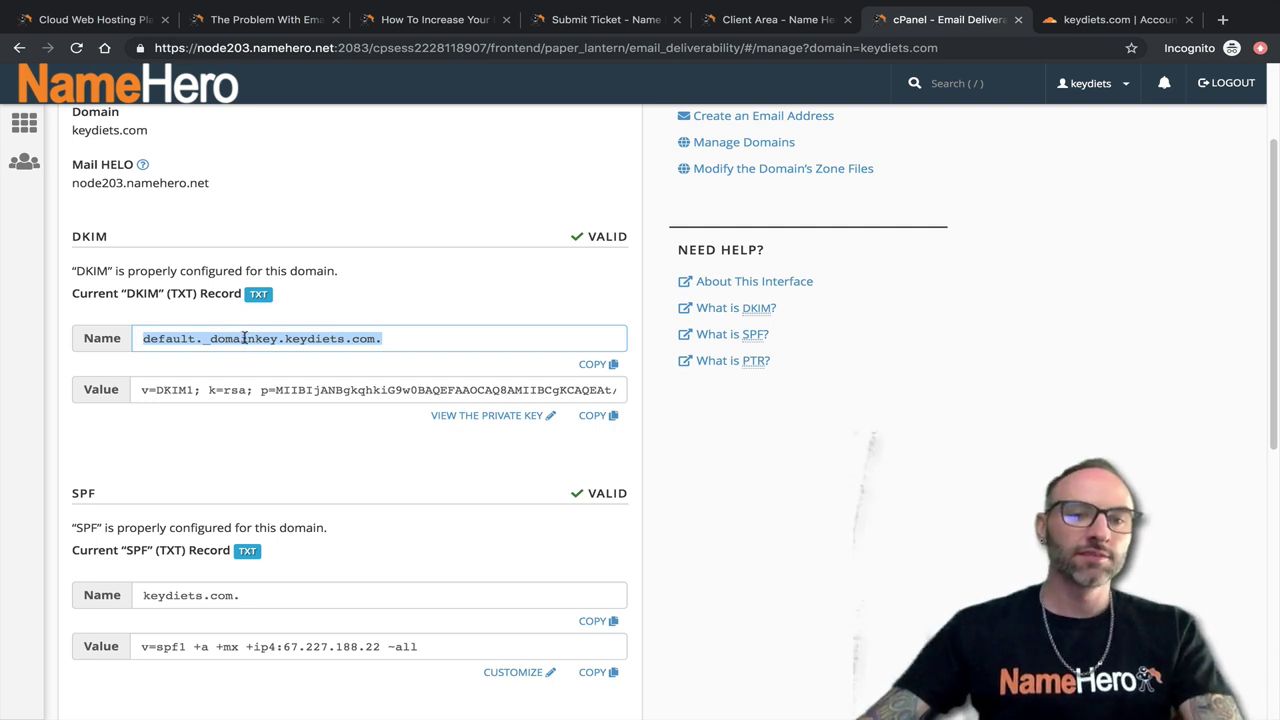
left_click_drag(213, 385, 614, 389)
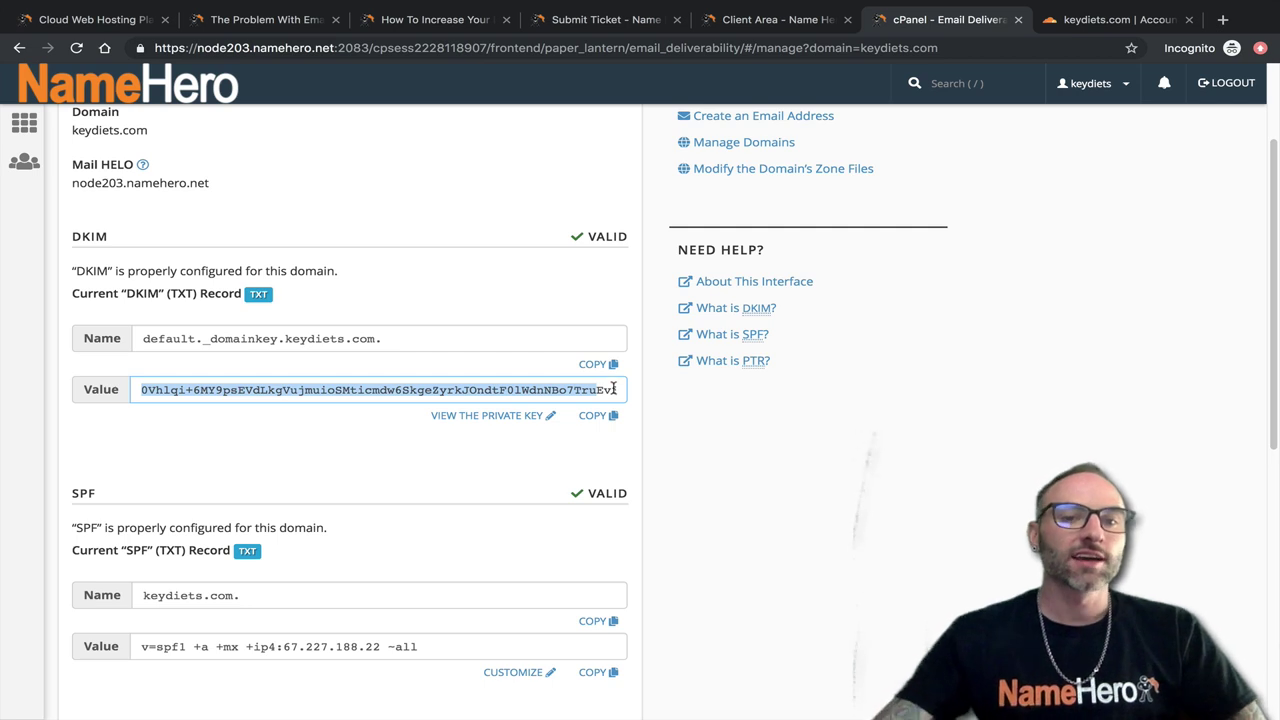
left_click(271, 411)
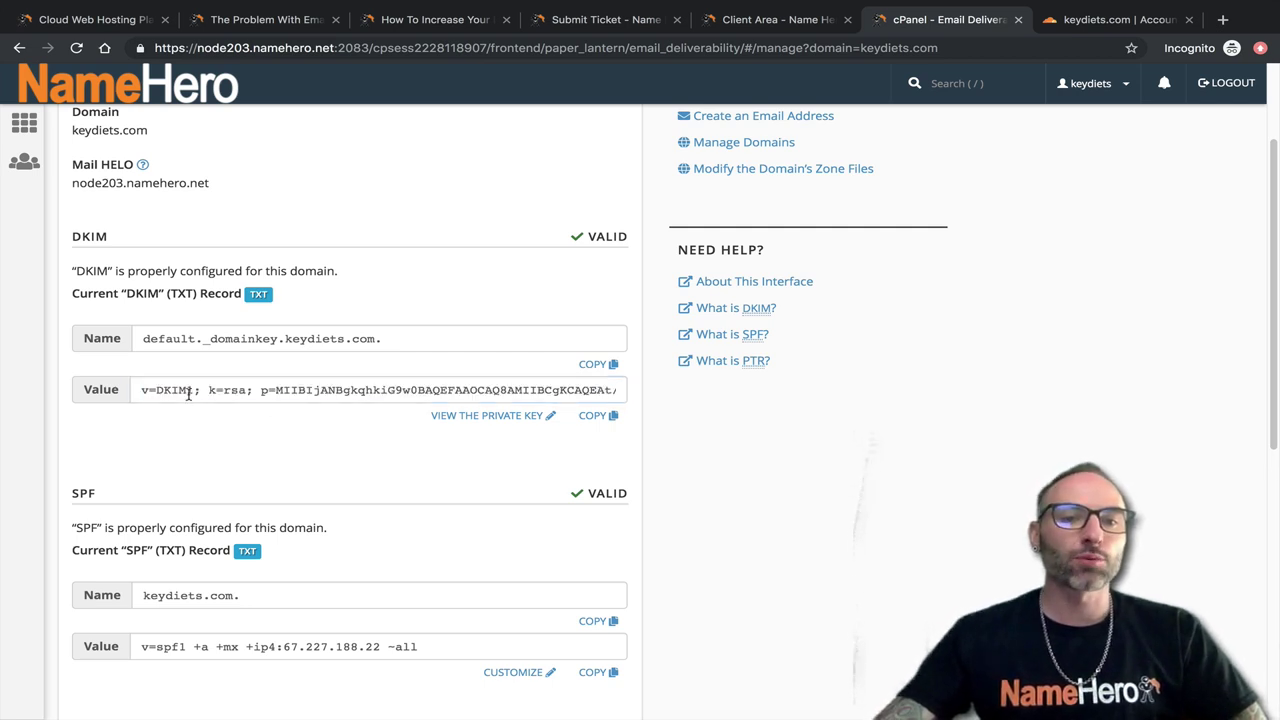
left_click_drag(188, 392, 268, 392)
left_click_drag(253, 646, 195, 643)
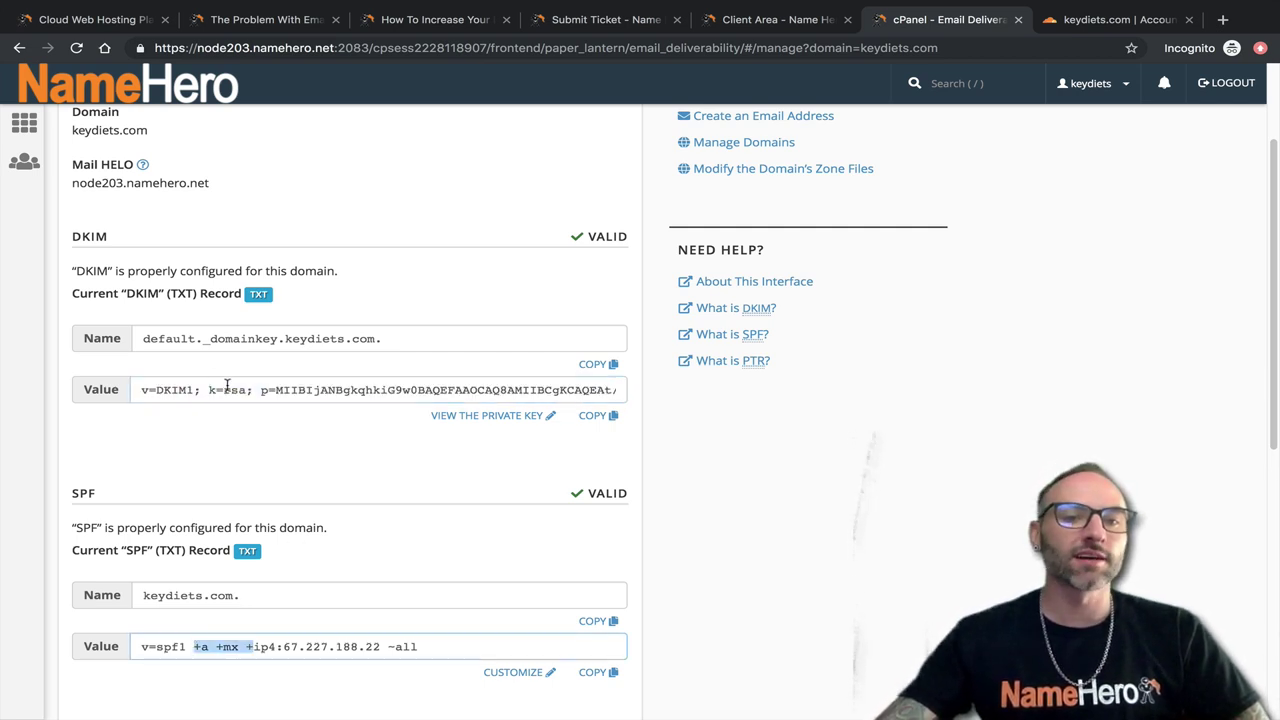
left_click_drag(229, 390, 152, 386)
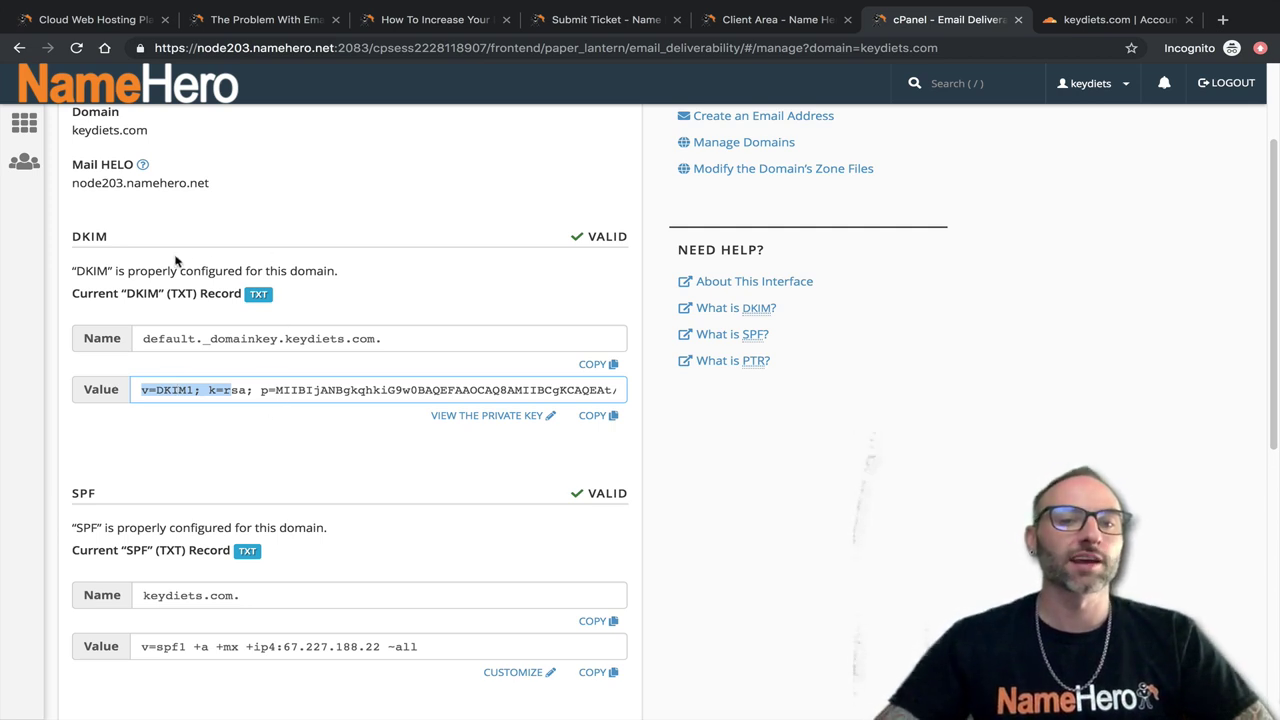
Mark the VALID status labels for both DKIM and SPF
scroll(455, 404, "down", 1)
scroll(322, 368, "up", 1)
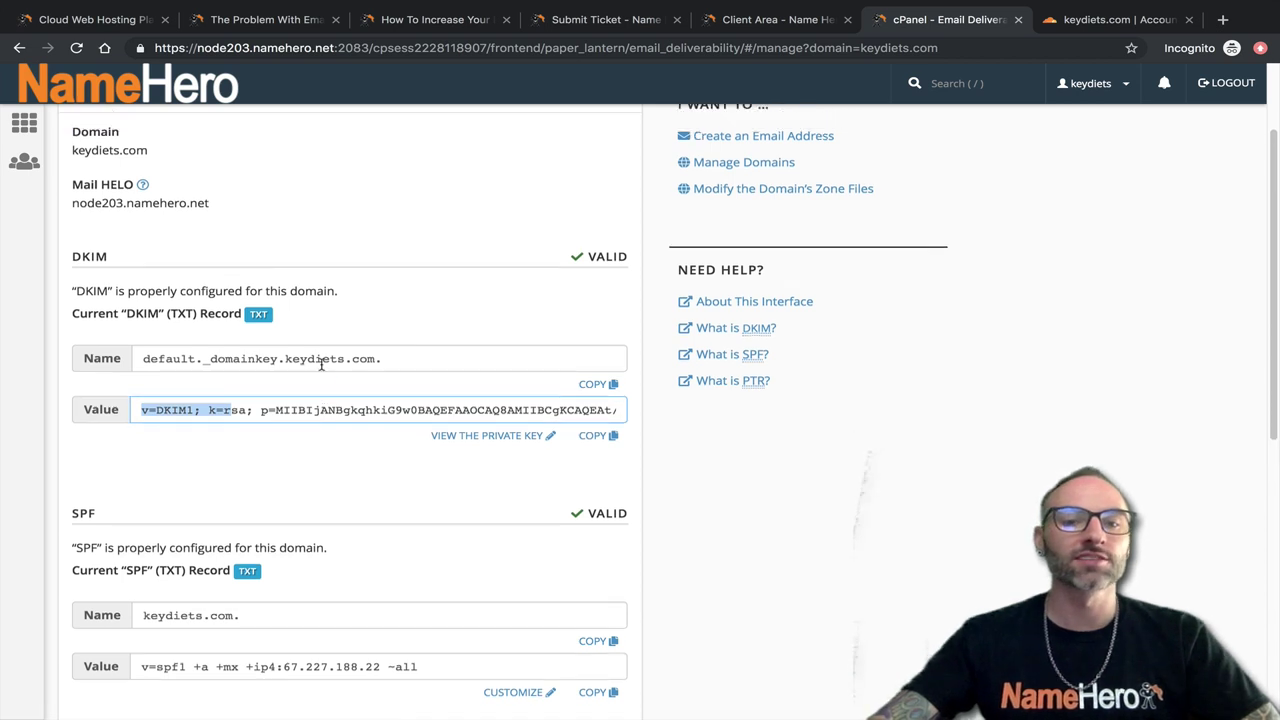
left_click_drag(592, 254, 626, 255)
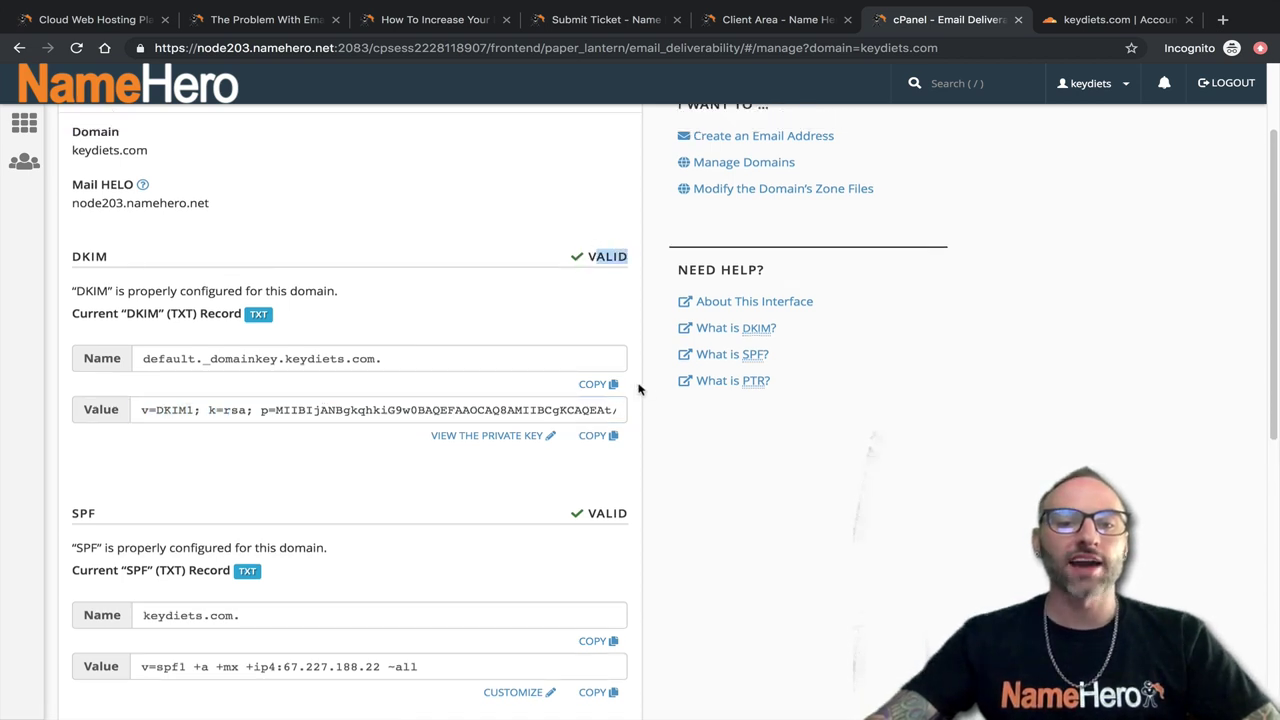
left_click_drag(590, 512, 628, 513)
left_click_drag(586, 254, 628, 255)
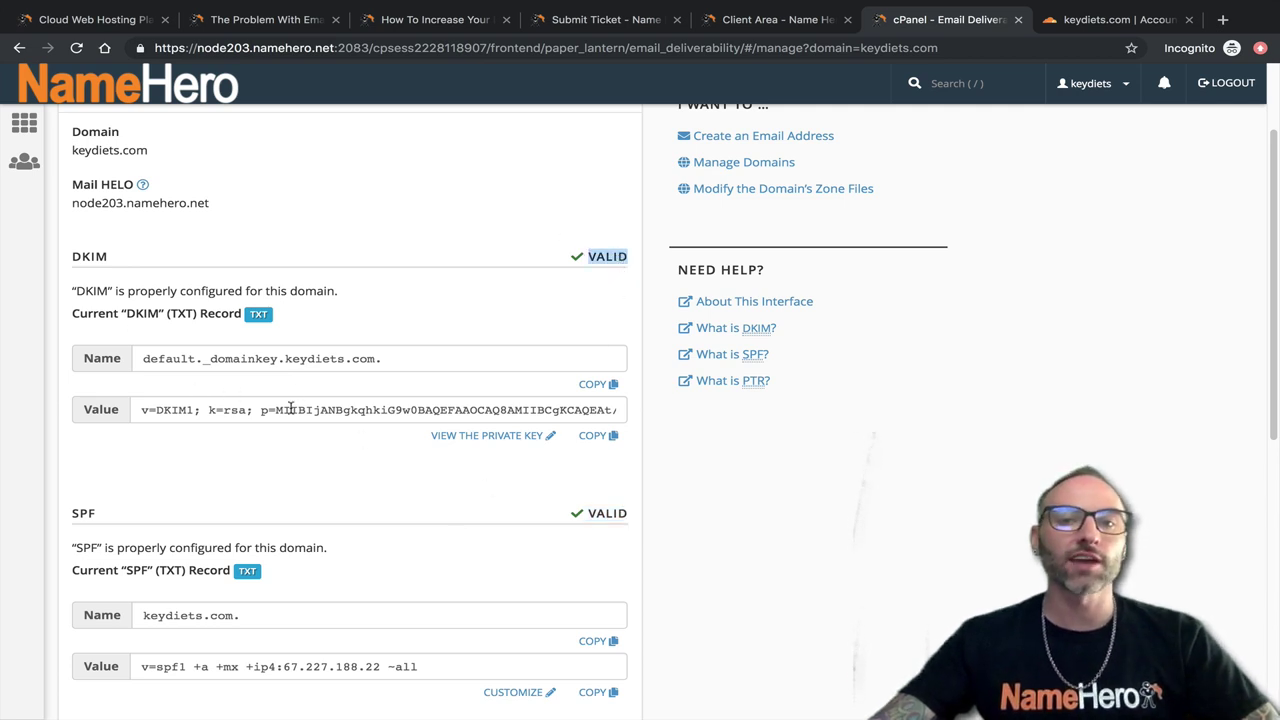
Highlight the listed nameservers ns61 and ns62.namehero.net on the product details page
left_click(758, 22)
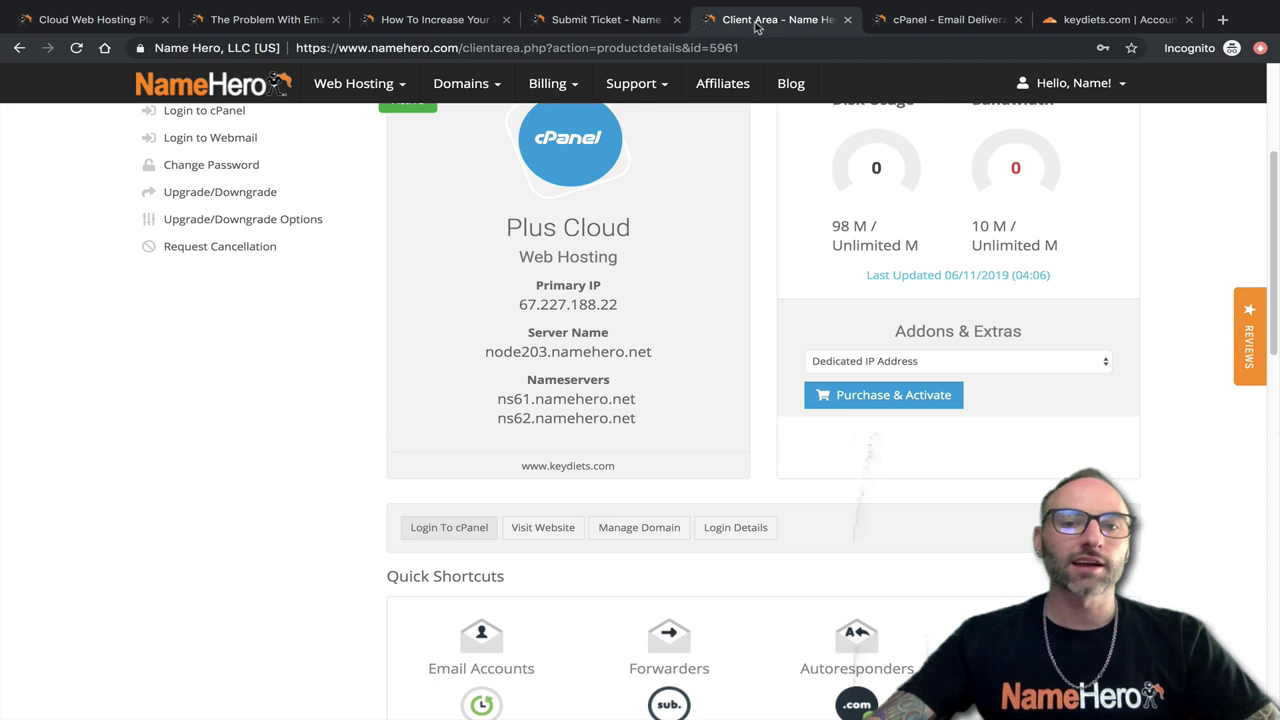
scroll(318, 270, "up", 5)
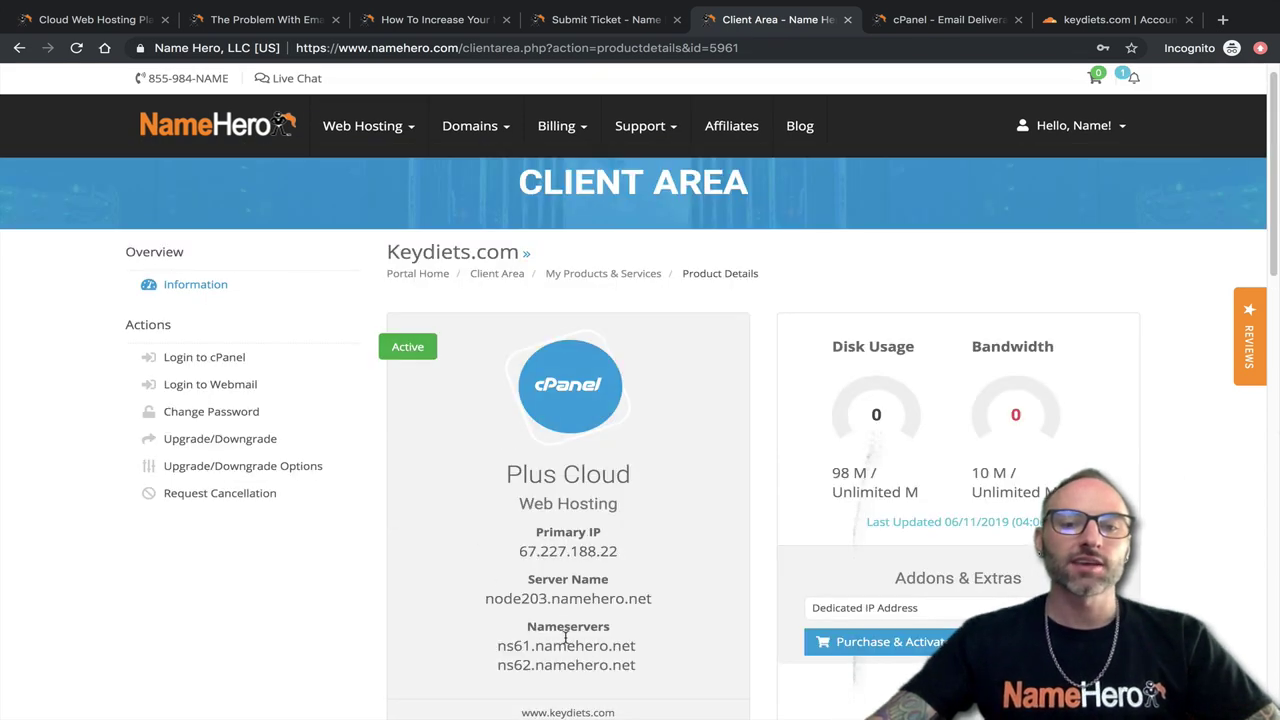
left_click_drag(524, 630, 645, 664)
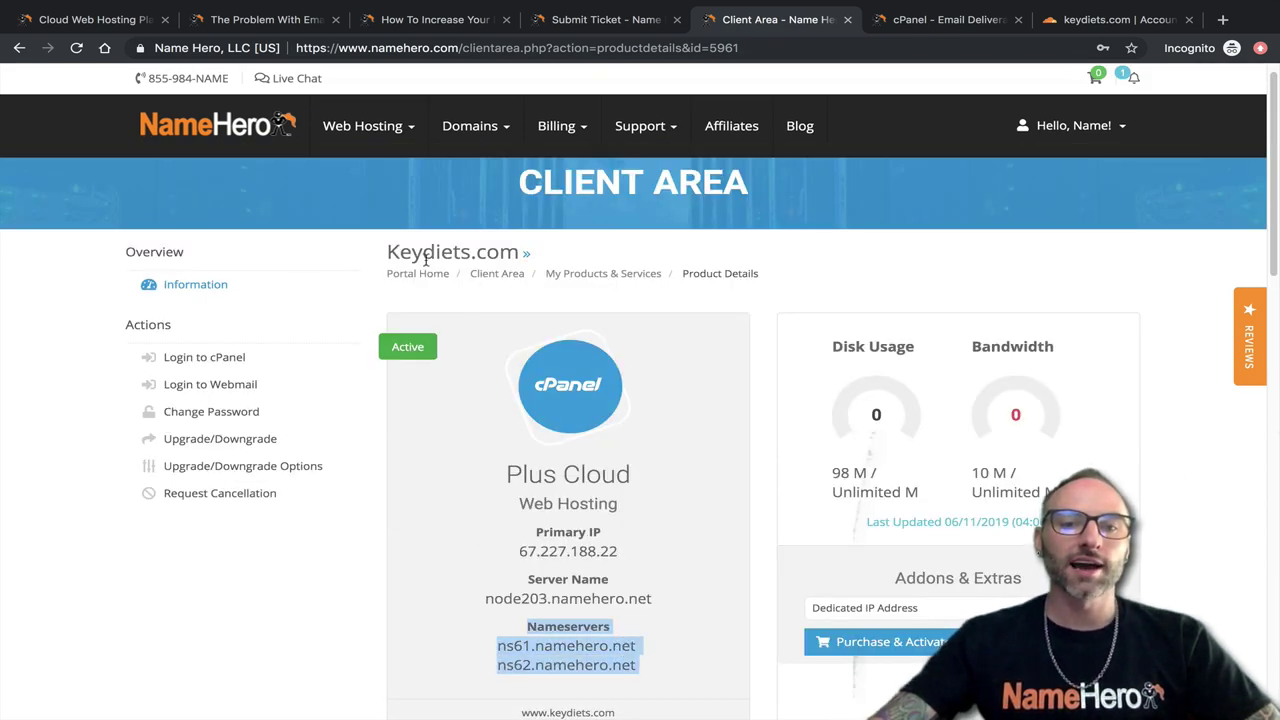
left_click_drag(512, 648, 532, 665)
scroll(565, 428, "down", 4)
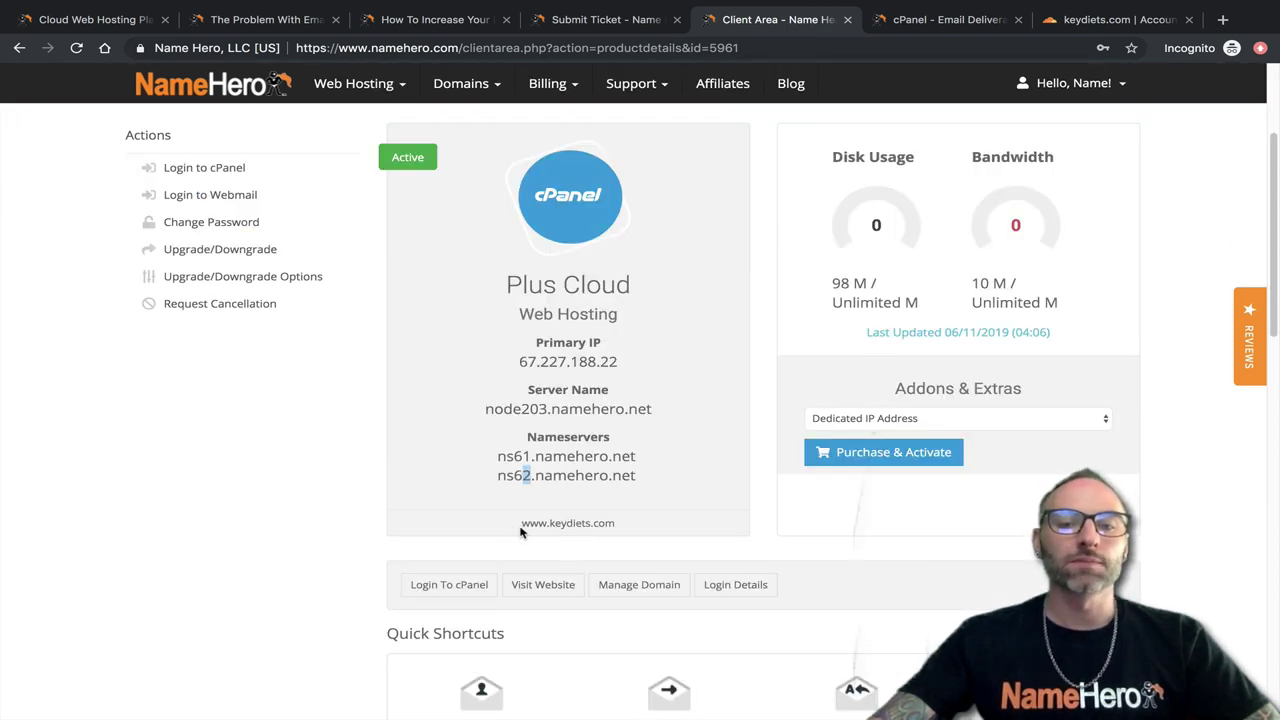
Check the domain's Nameservers settings in a new tab, then return to product details
left_click(639, 584)
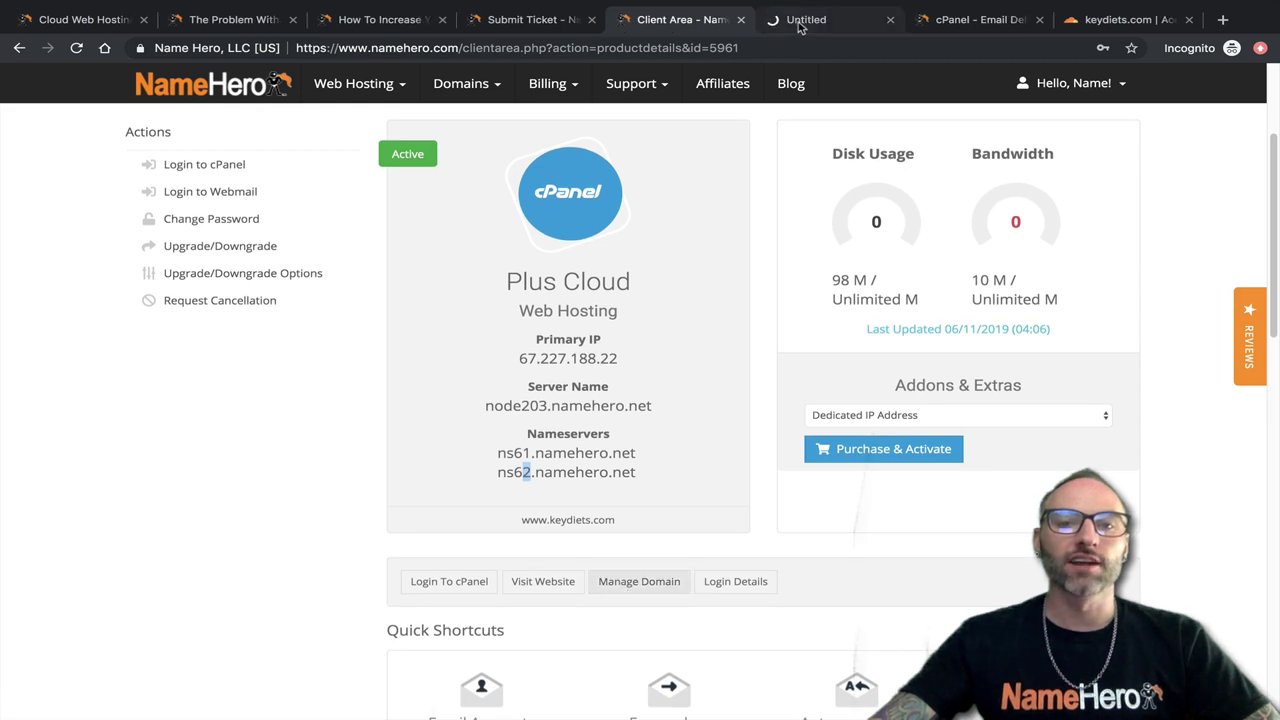
left_click(797, 21)
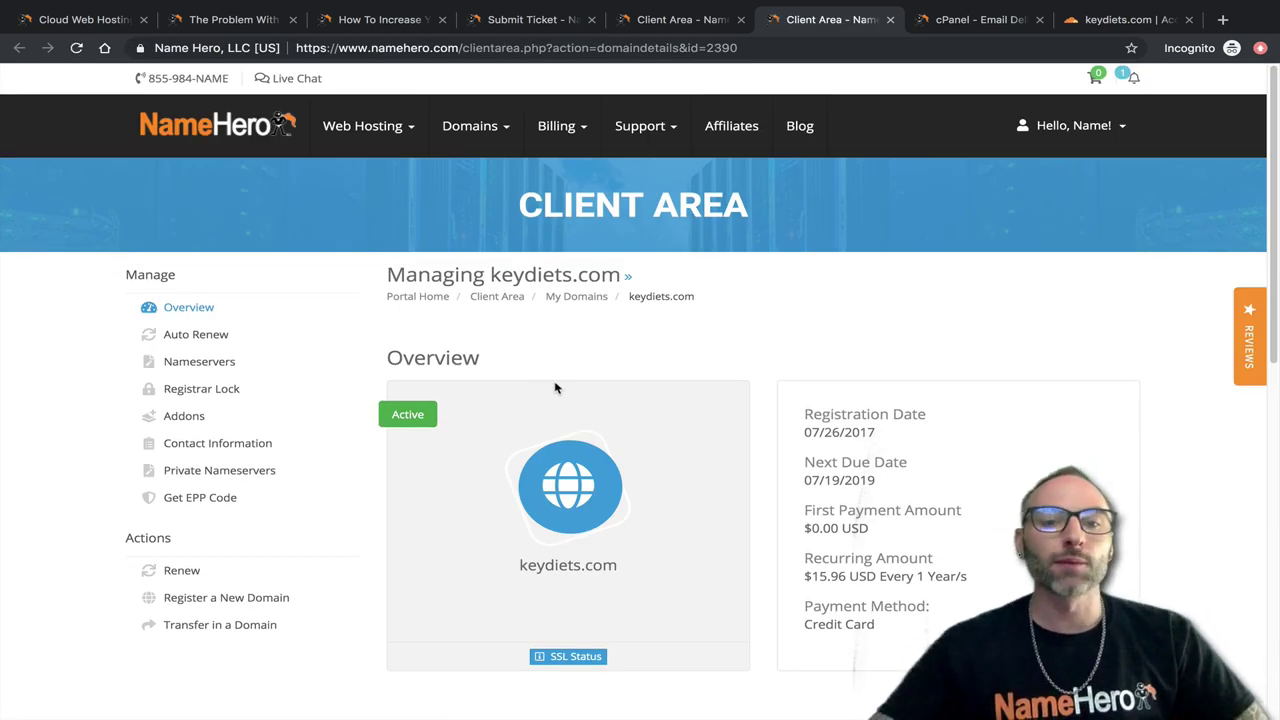
left_click(243, 364)
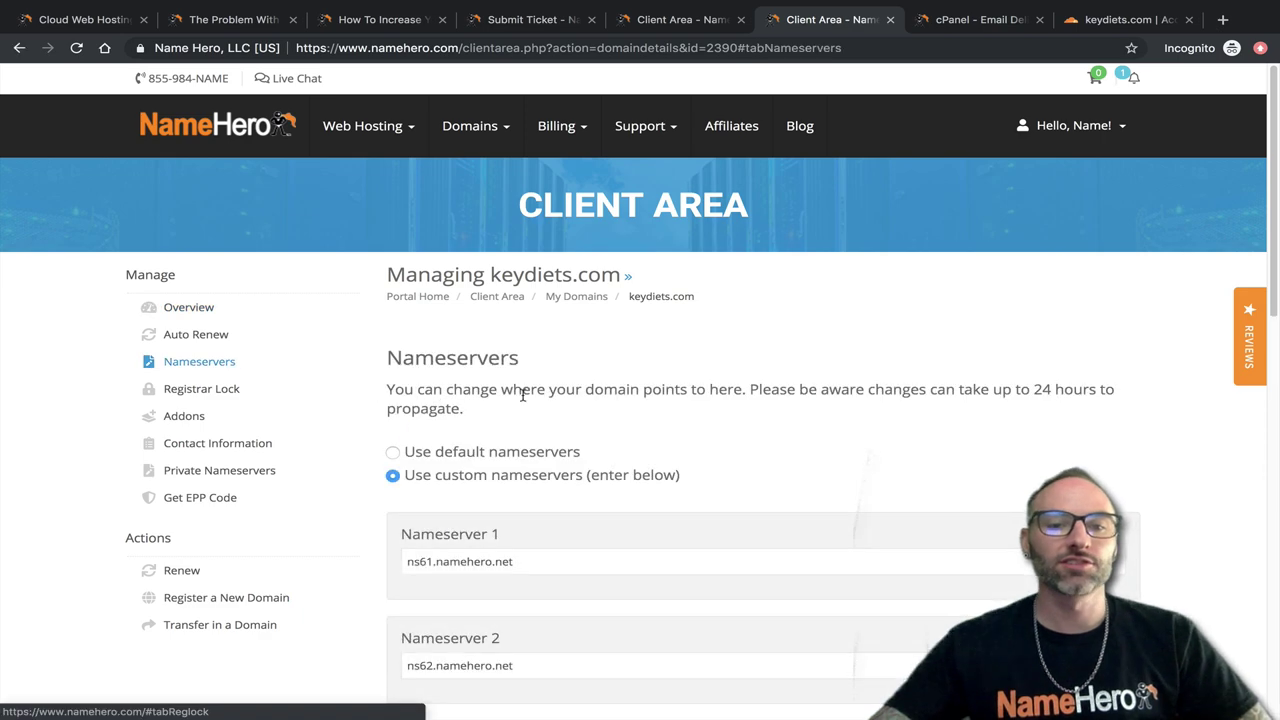
scroll(551, 377, "down", 3)
left_click_drag(529, 283, 410, 282)
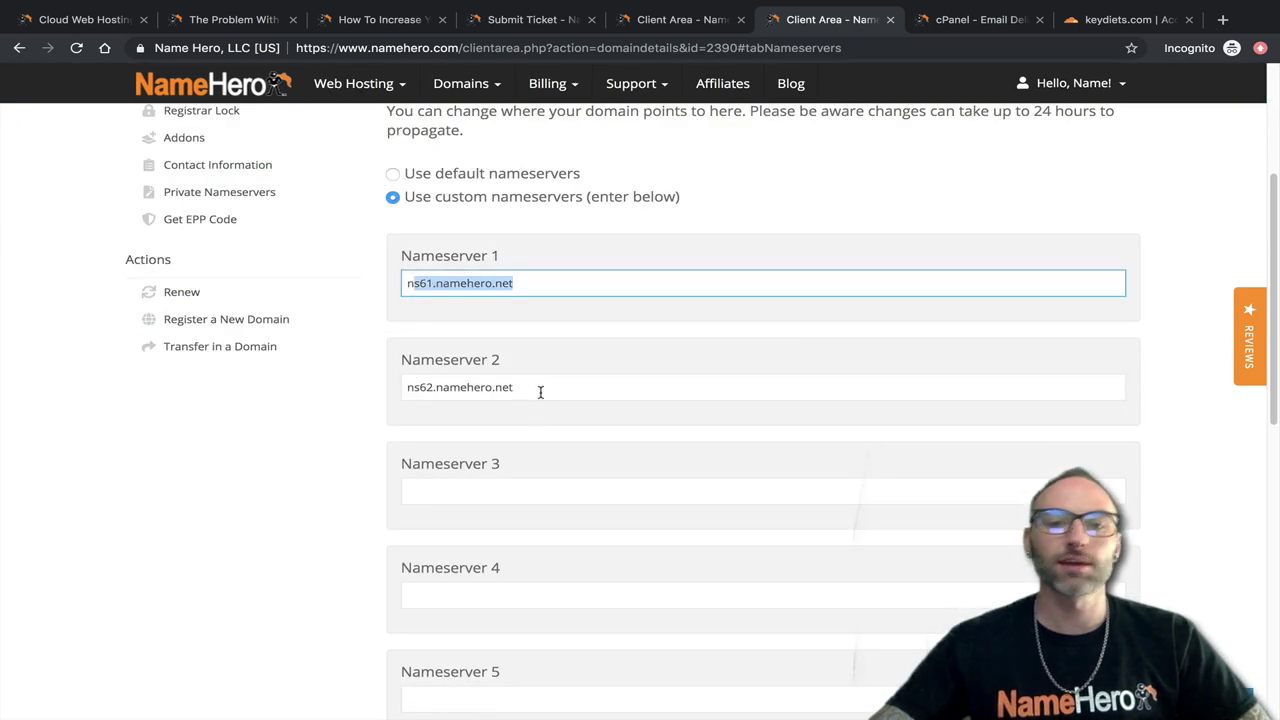
left_click_drag(540, 389, 440, 388)
left_click(672, 10)
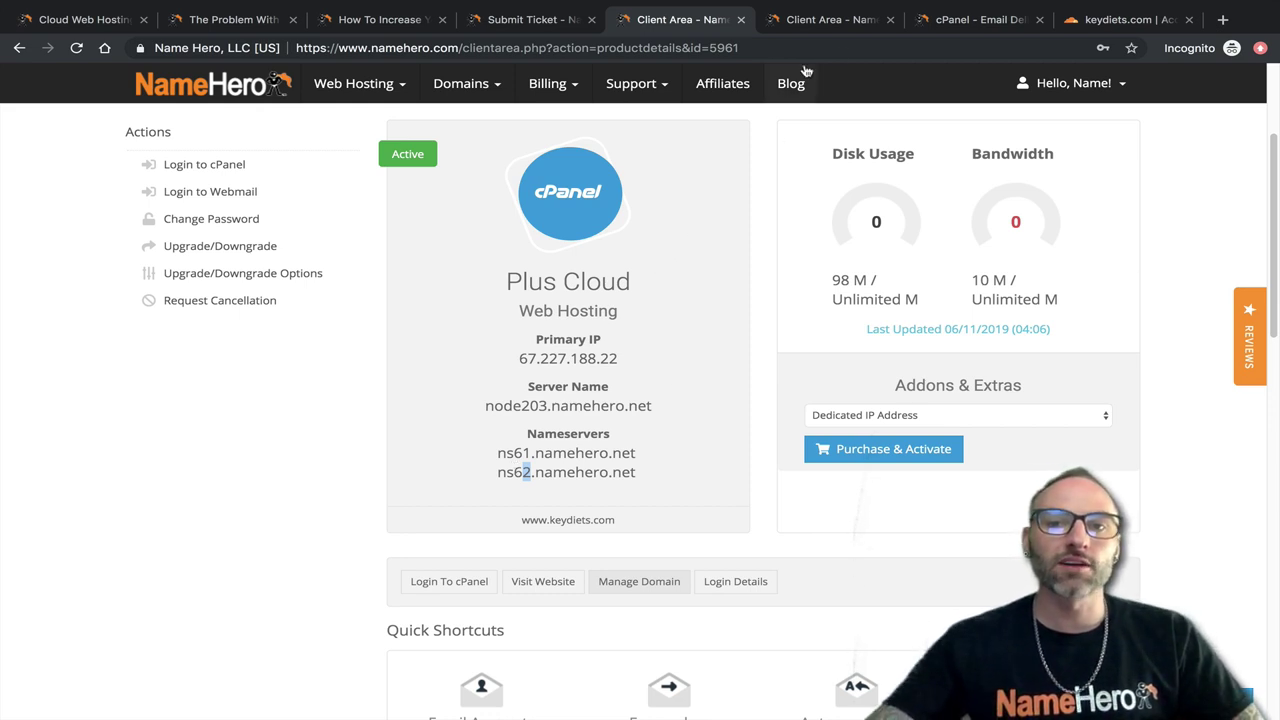
Back in cPanel Email Deliverability, highlight the full DKIM record name and recheck Reverse DNS
left_click(937, 20)
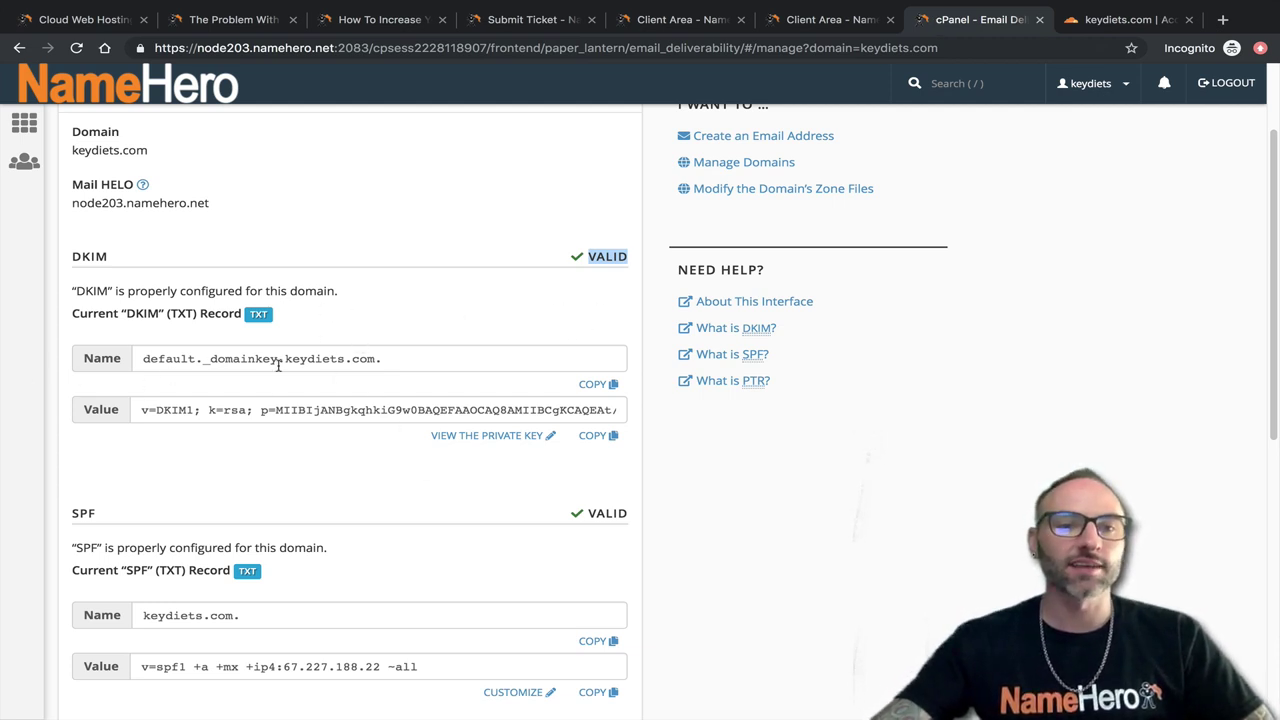
left_click(593, 255)
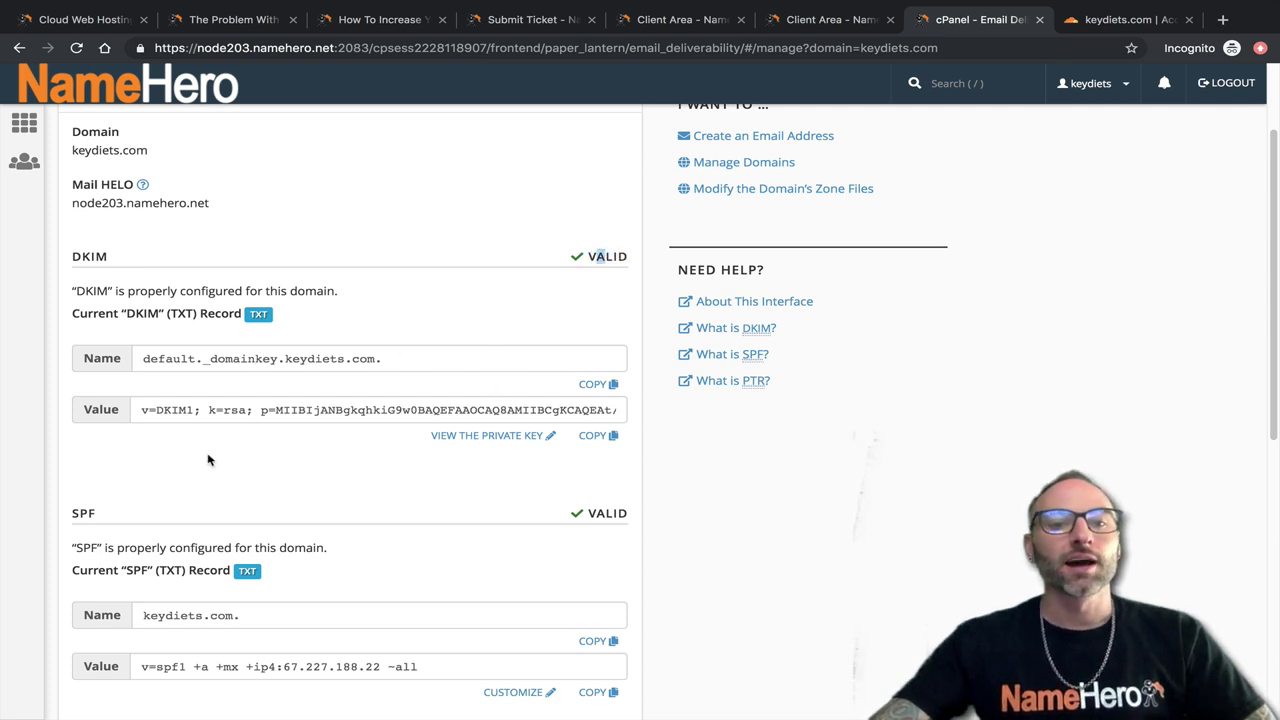
left_click_drag(397, 361, 141, 360)
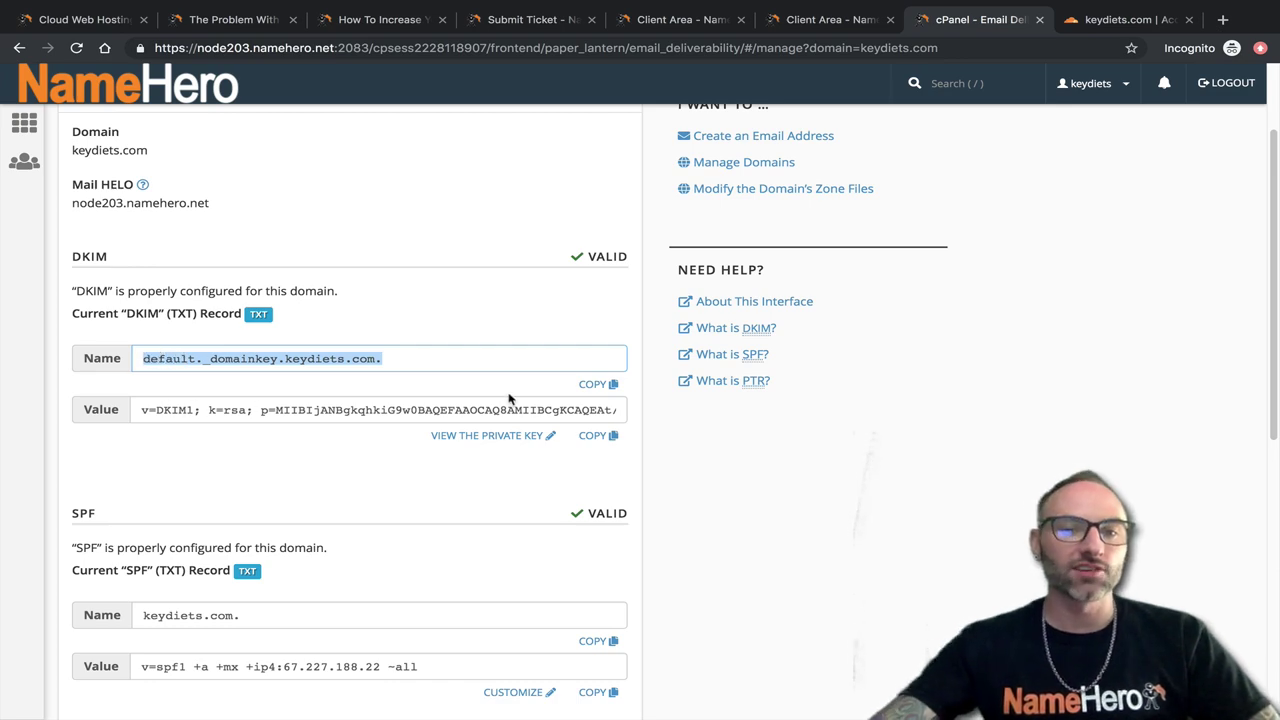
scroll(280, 375, "down", 5)
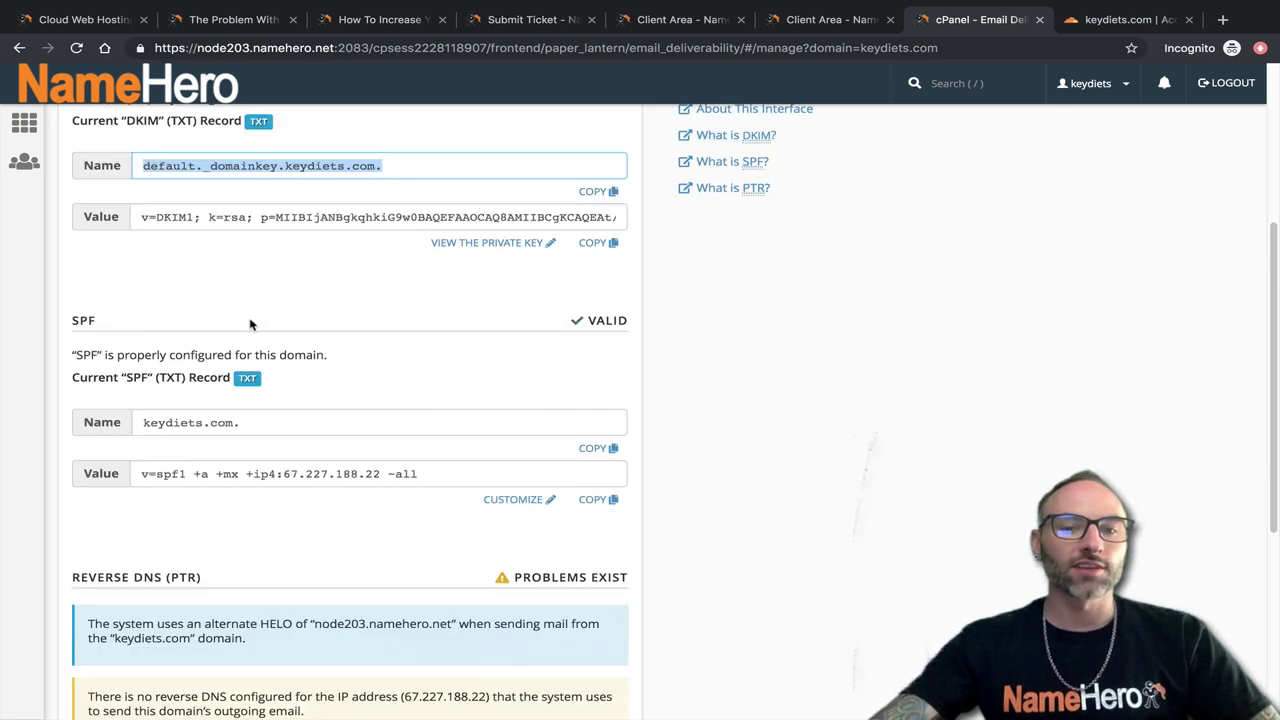
scroll(318, 334, "up", 3)
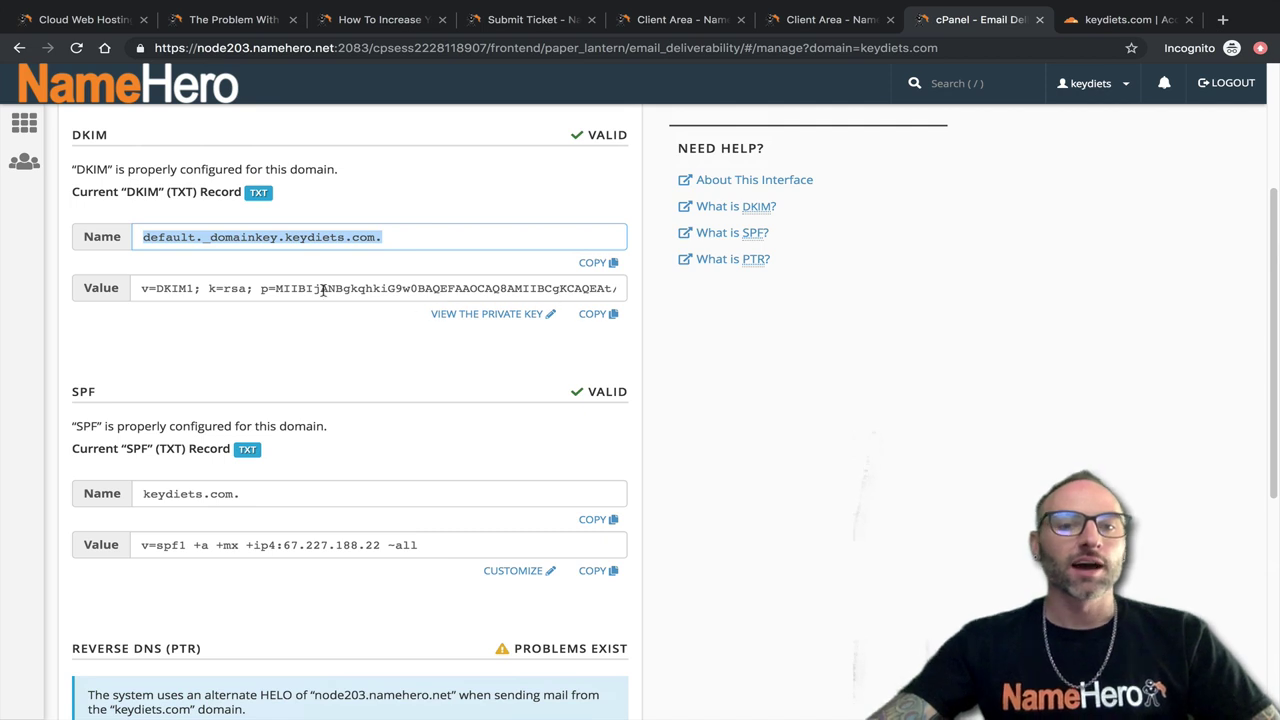
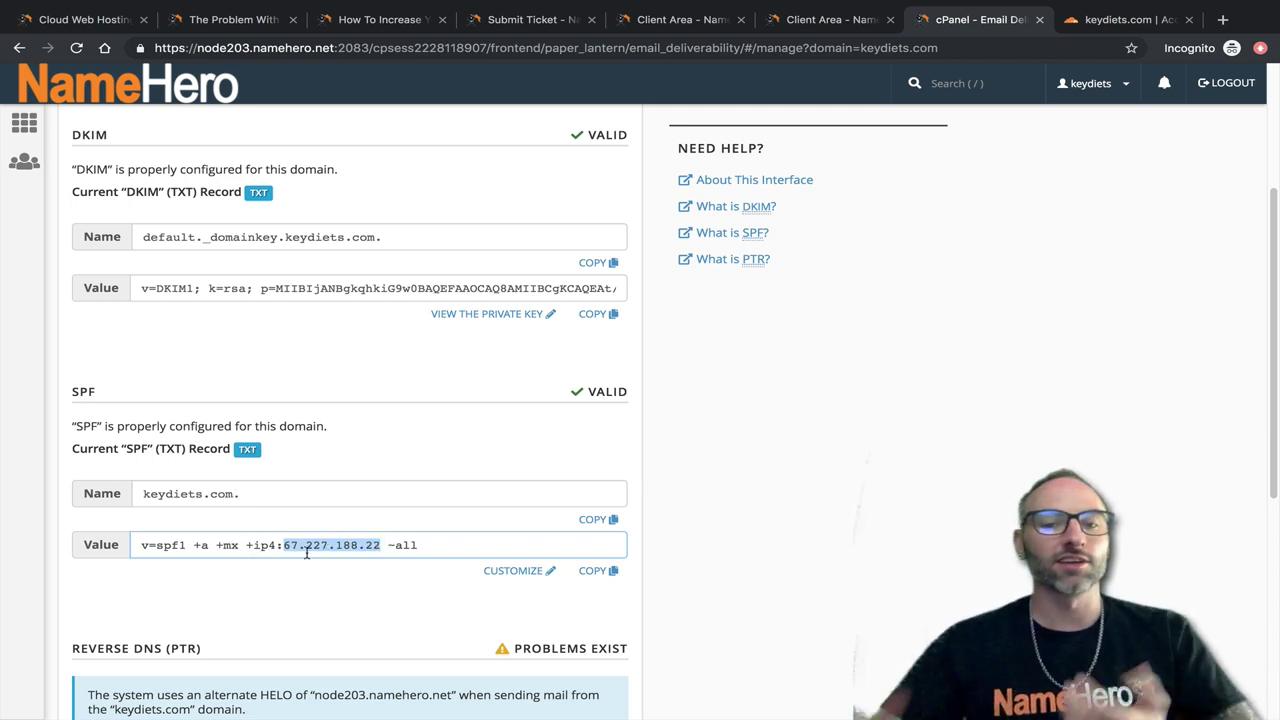
Open the Customize page for keydiets.com's SPF record and scroll through its settings
left_click(545, 571)
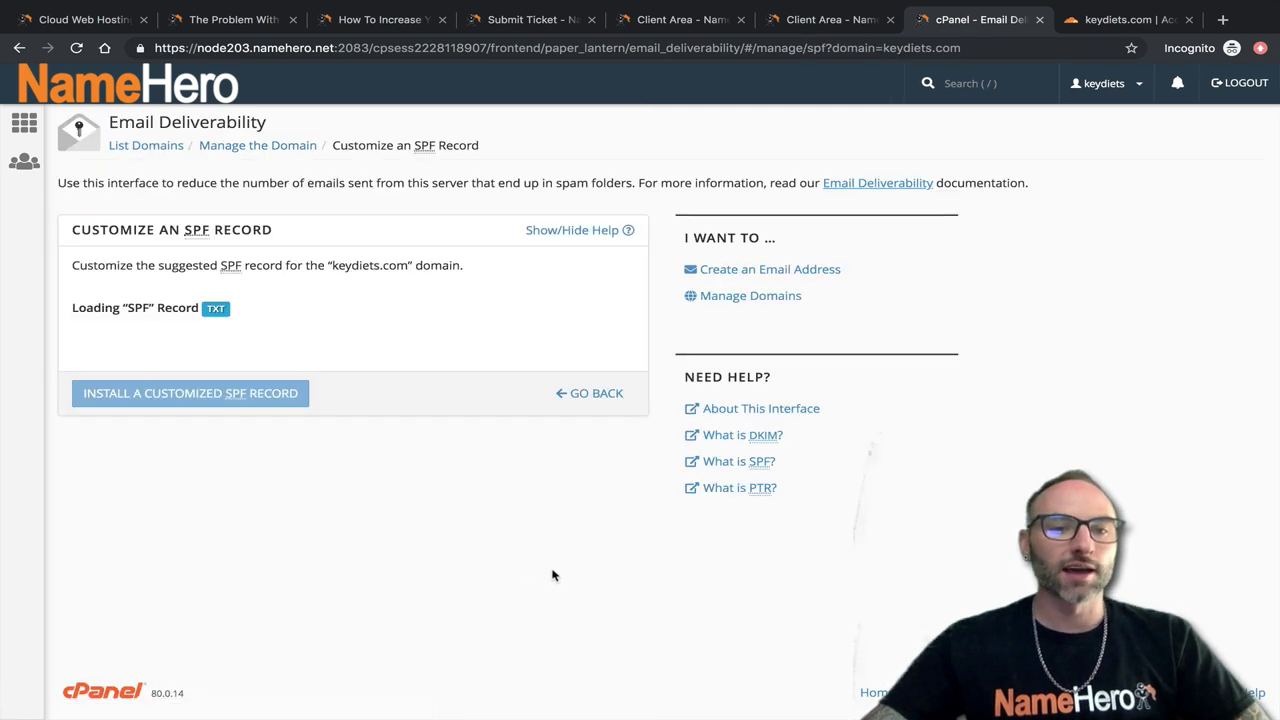
scroll(391, 445, "down", 1)
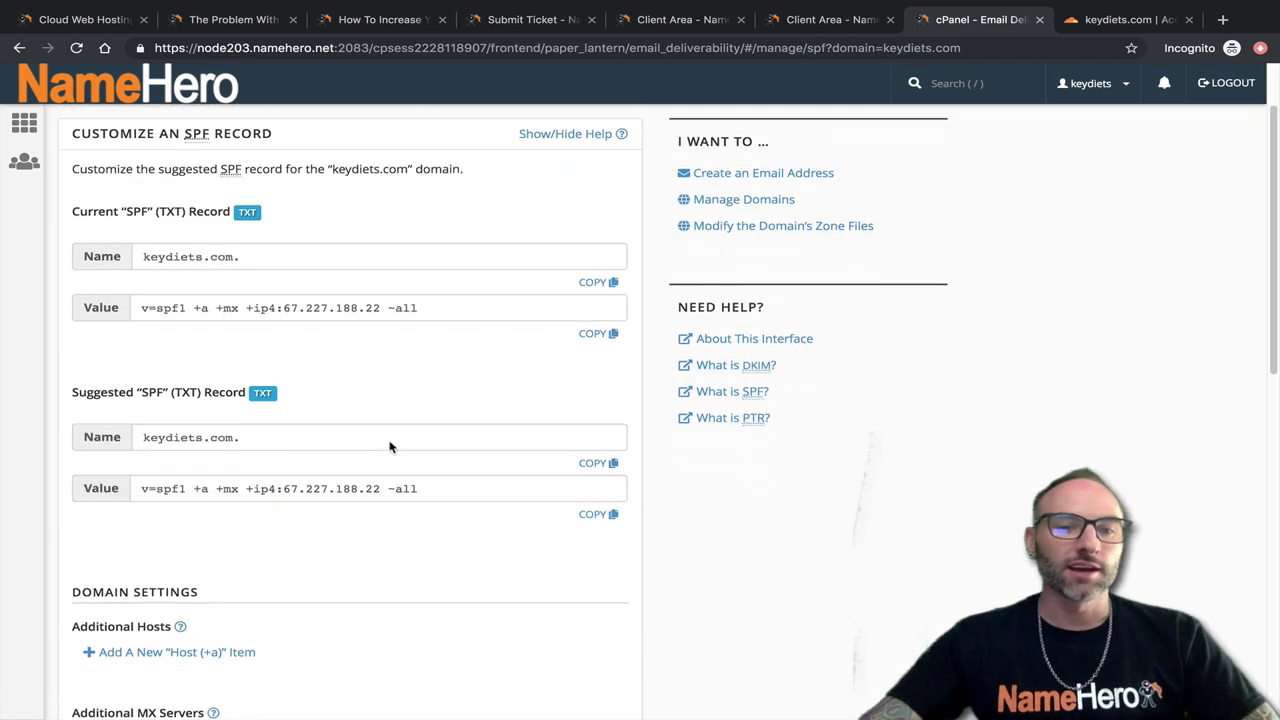
scroll(368, 403, "down", 1)
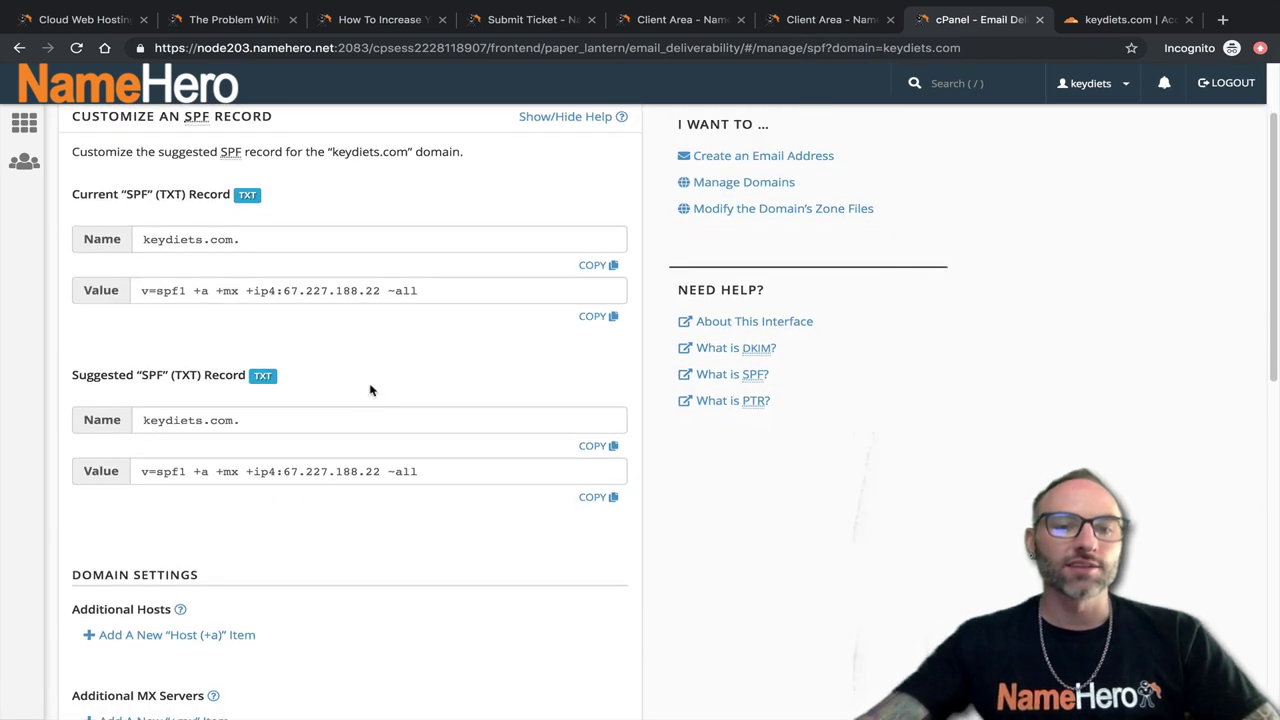
scroll(350, 440, "down", 1)
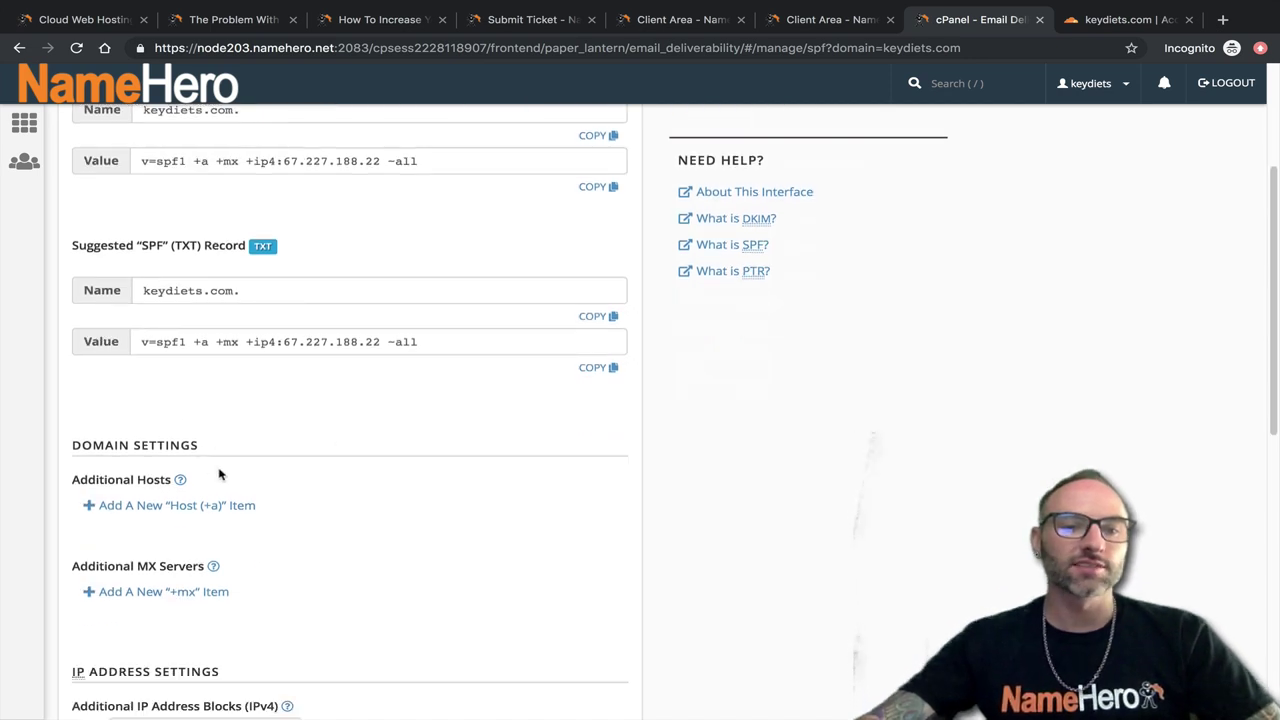
scroll(215, 470, "down", 1)
Show the Additional Hosts help and add an empty +a host entry
left_click(180, 451)
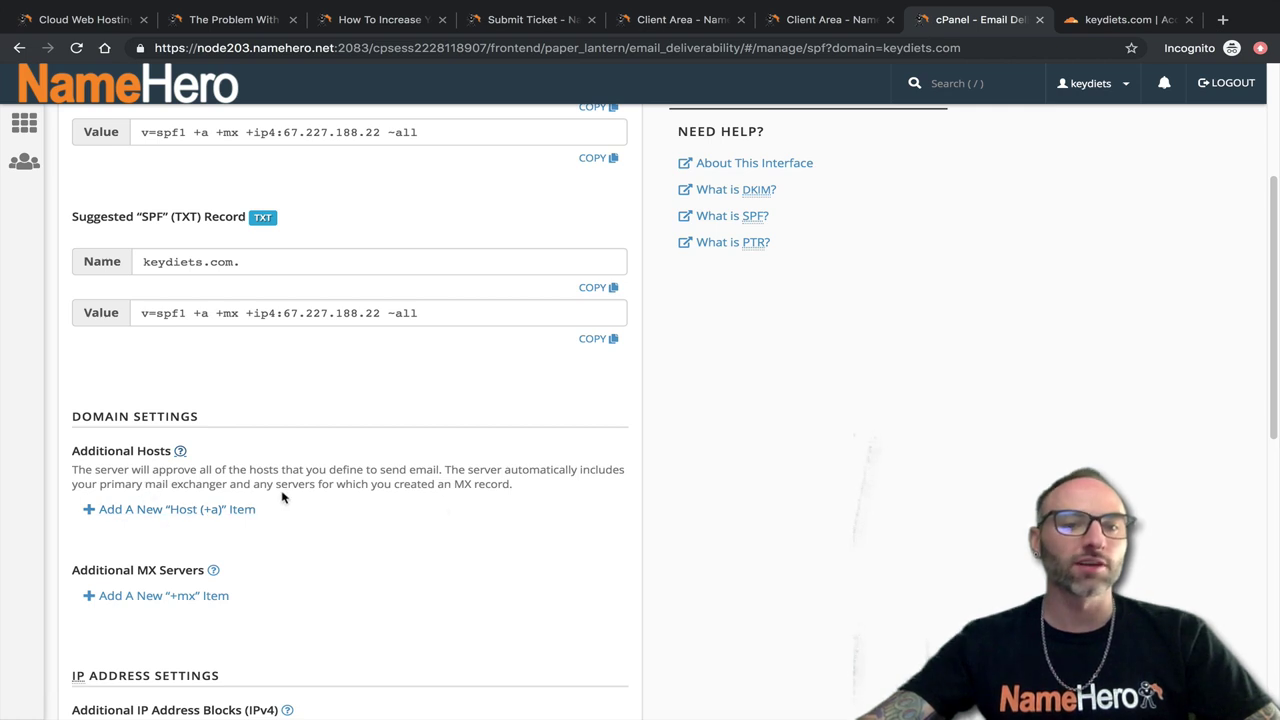
left_click(187, 509)
scroll(187, 515, "down", 1)
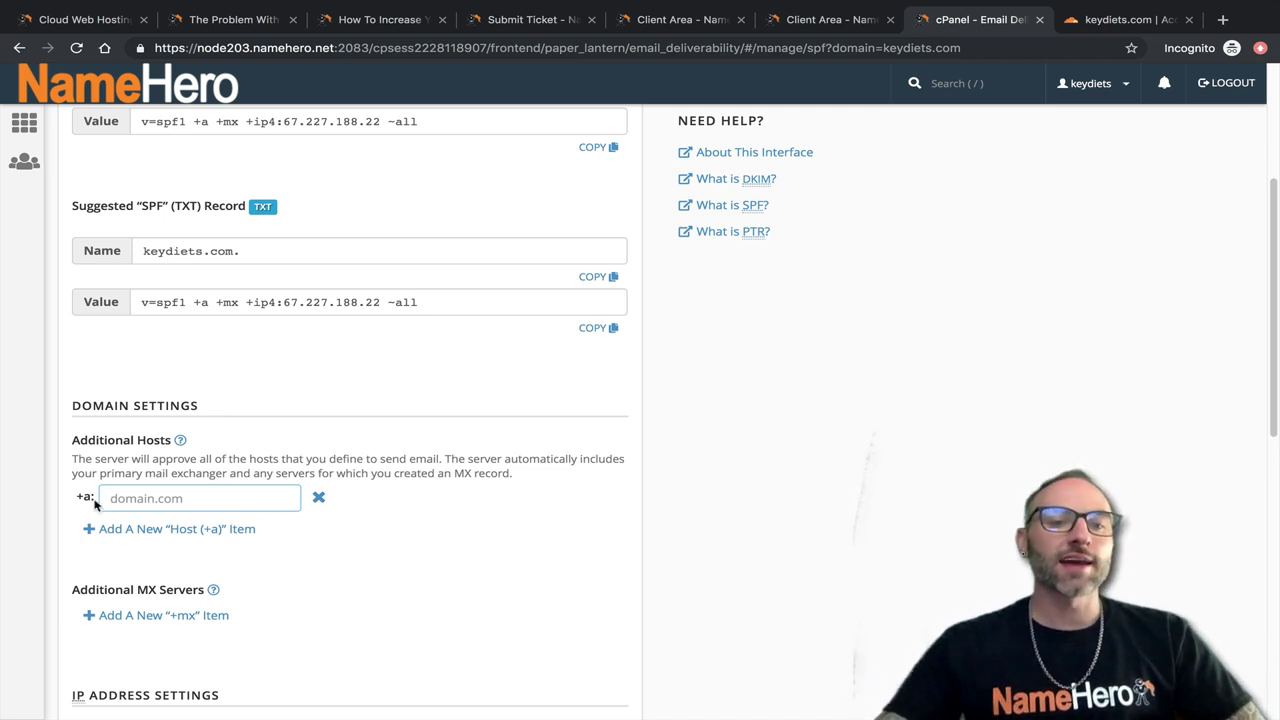
Point out the Additional Hosts heading and its empty +a host entry
left_click(170, 500)
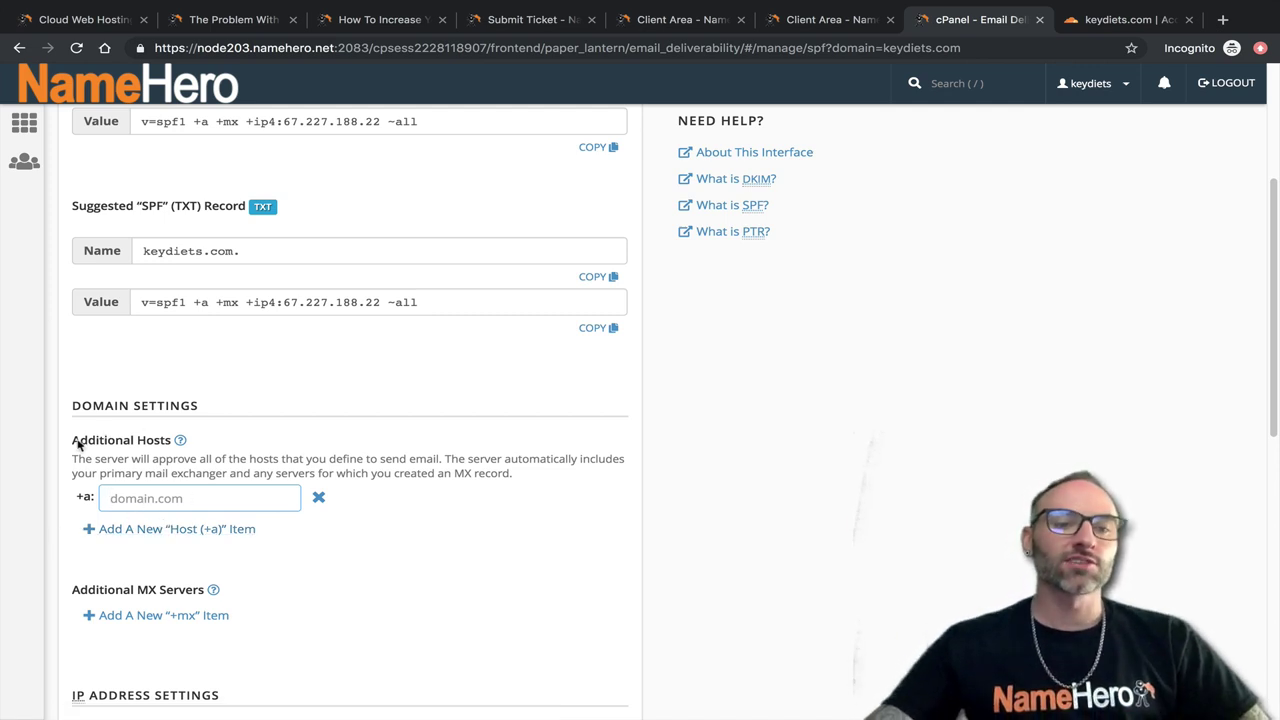
left_click(95, 497)
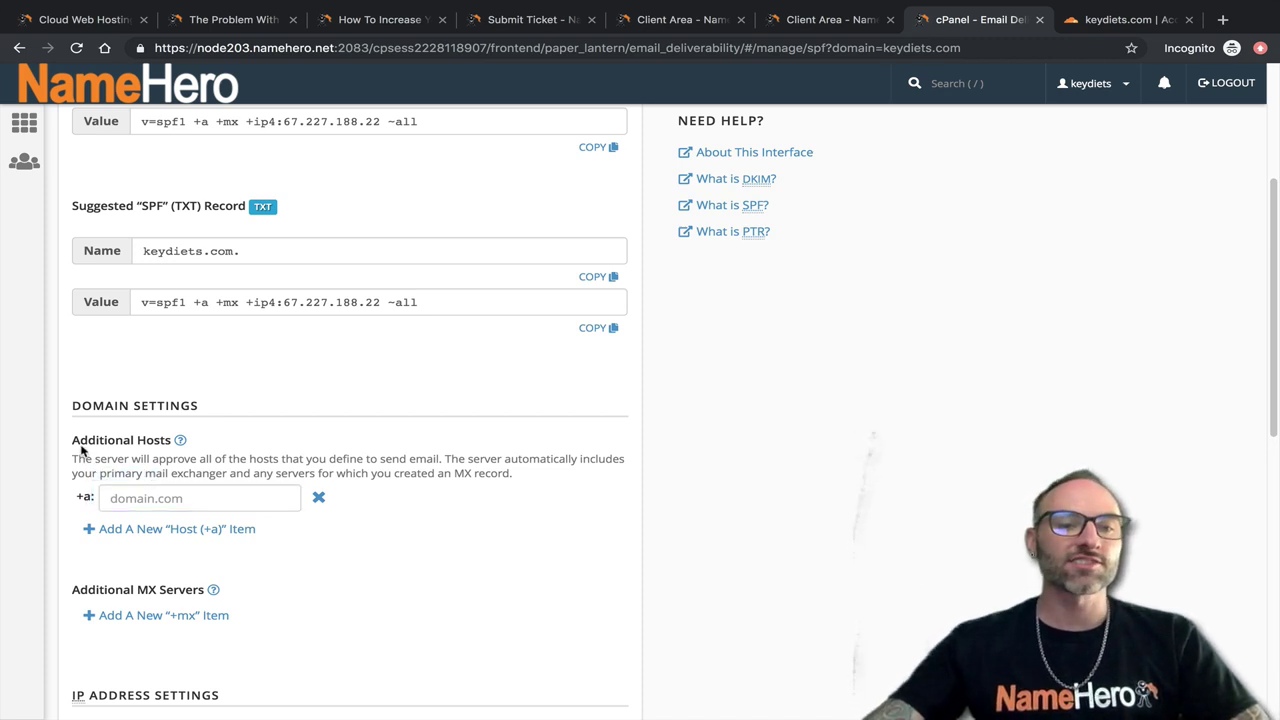
left_click_drag(83, 450, 160, 455)
left_click(165, 452)
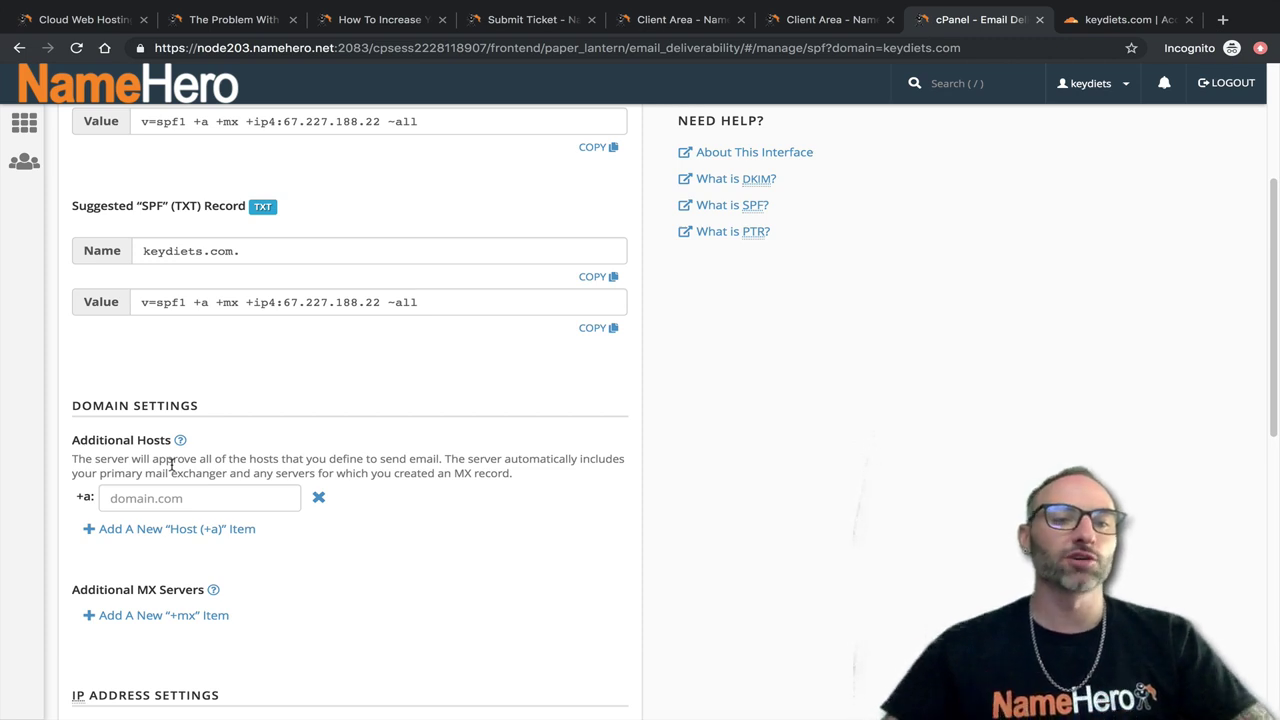
left_click(204, 494)
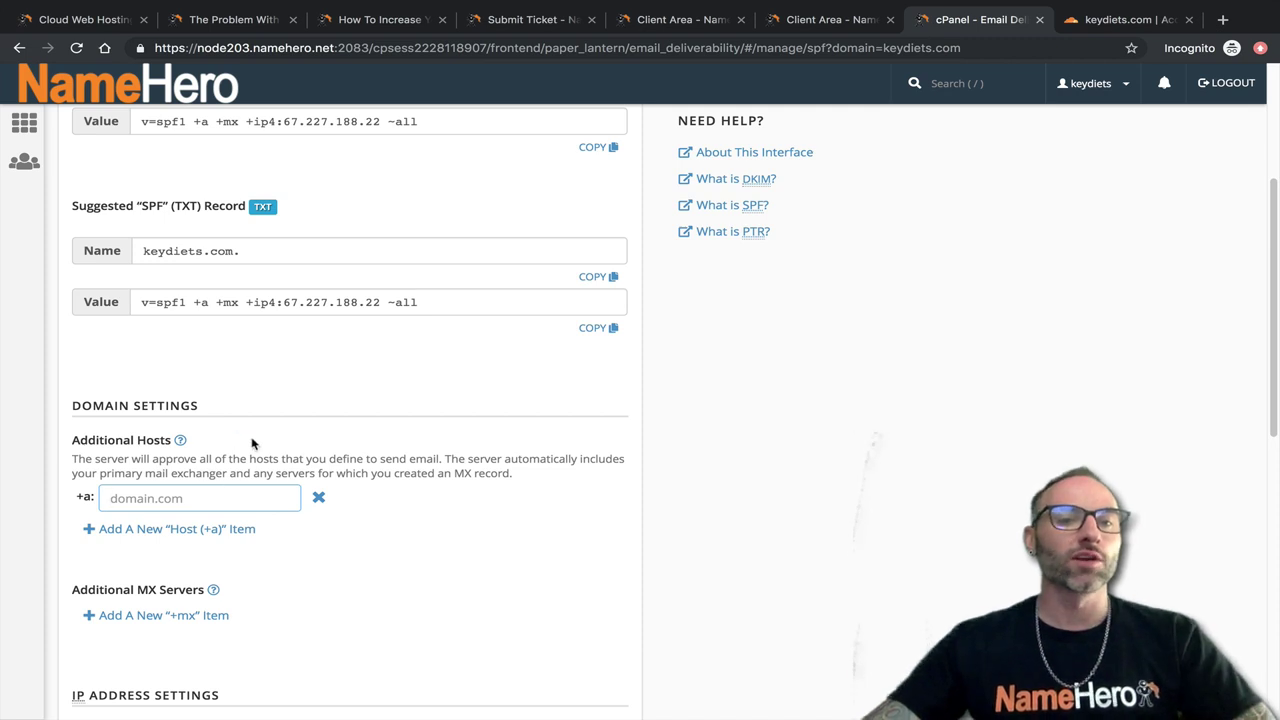
scroll(162, 485, "down", 1)
scroll(162, 485, "down", 1)
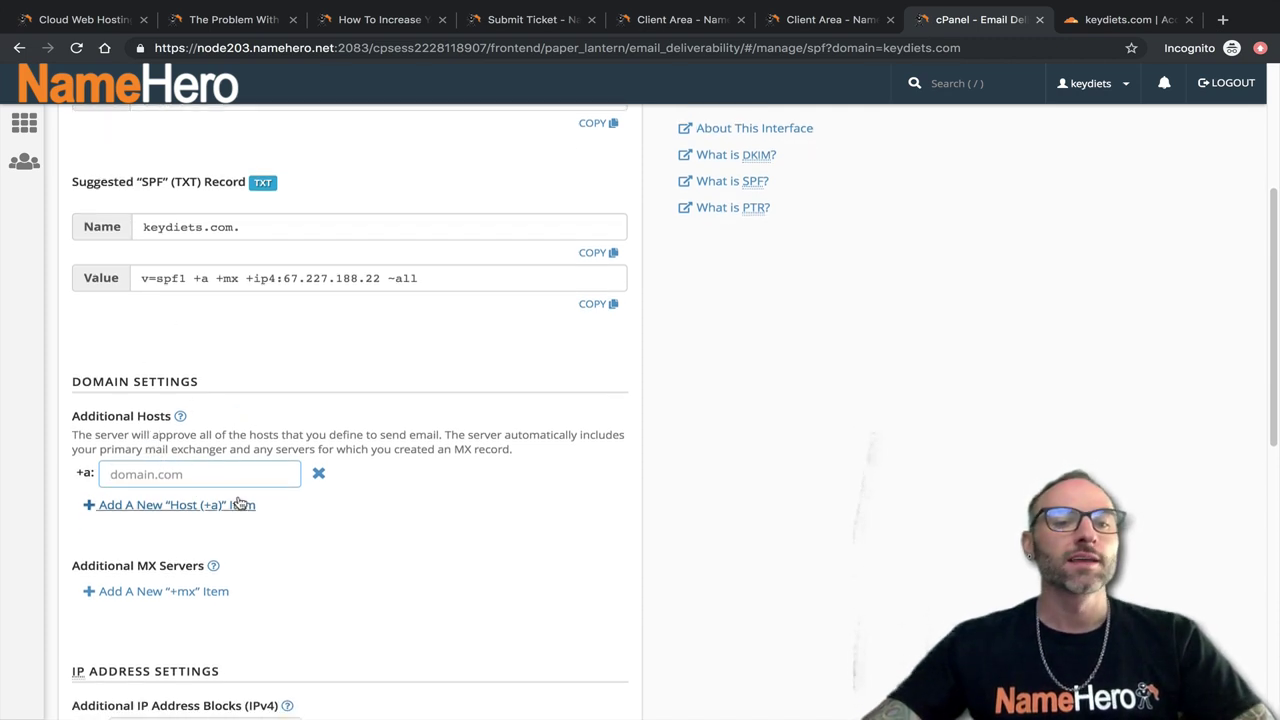
Show the Additional MX Servers help and add an empty +mx server entry
left_click(218, 553)
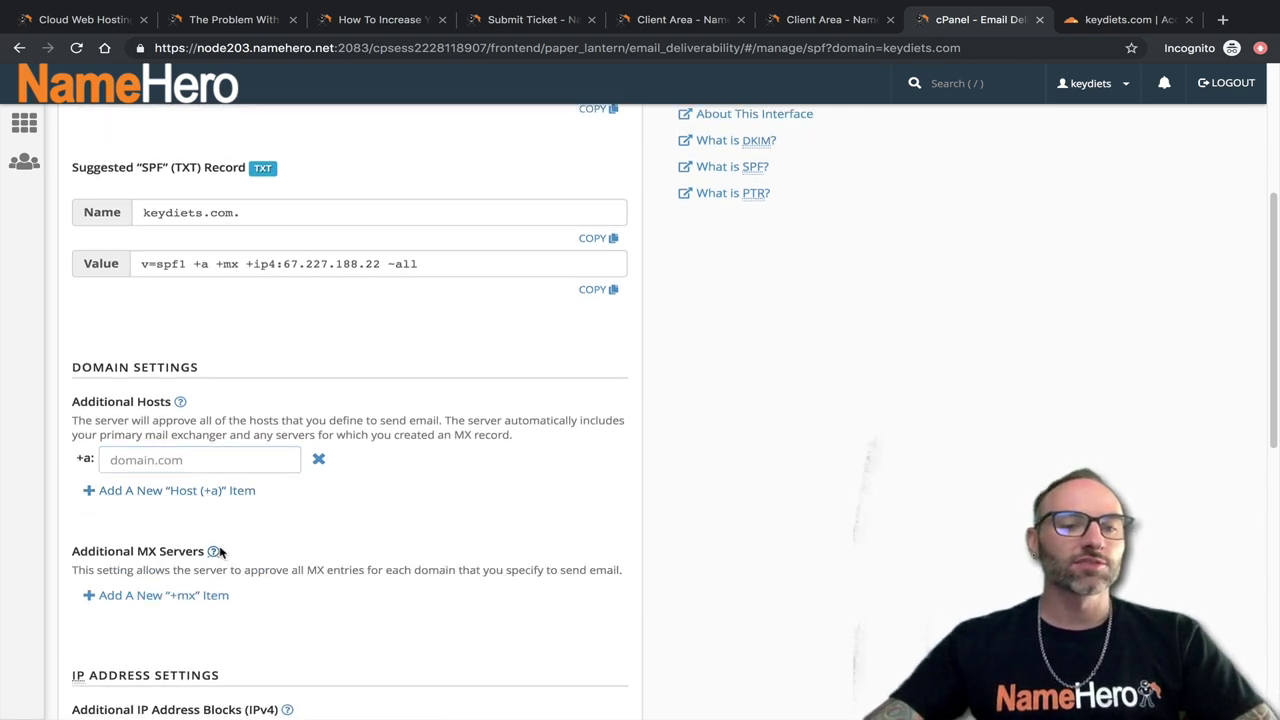
scroll(190, 563, "down", 1)
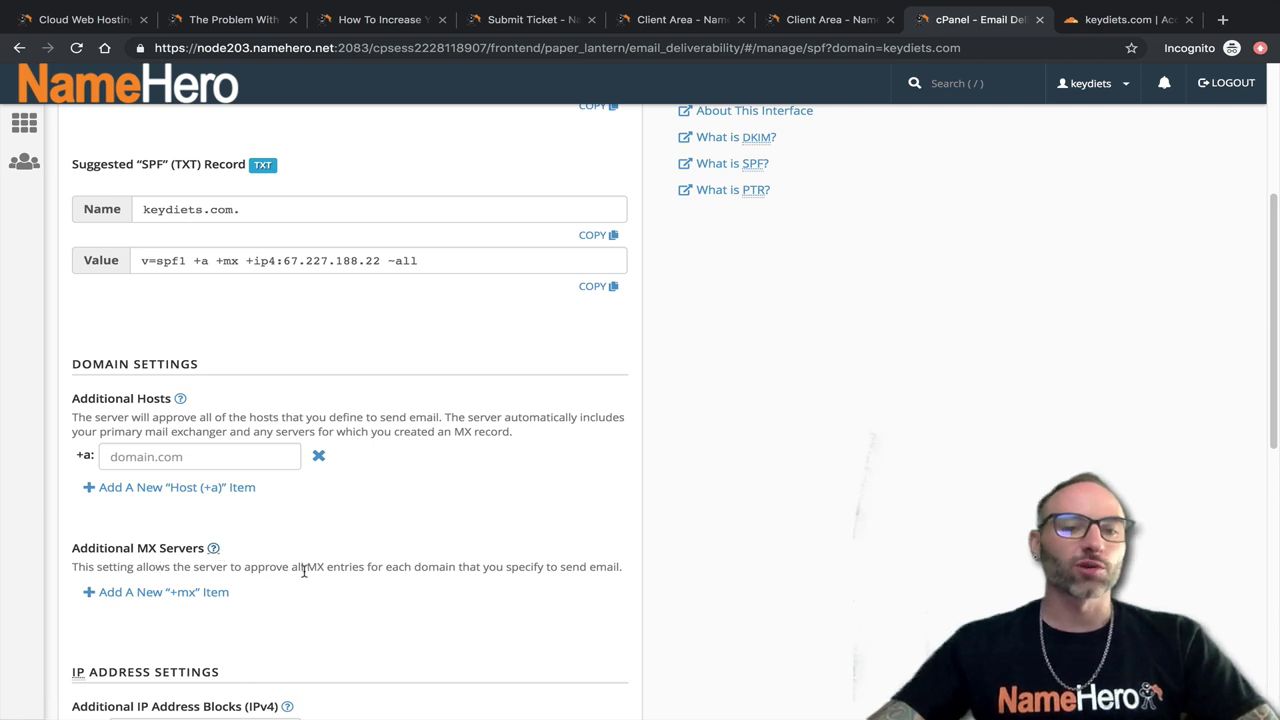
left_click_drag(291, 567, 543, 565)
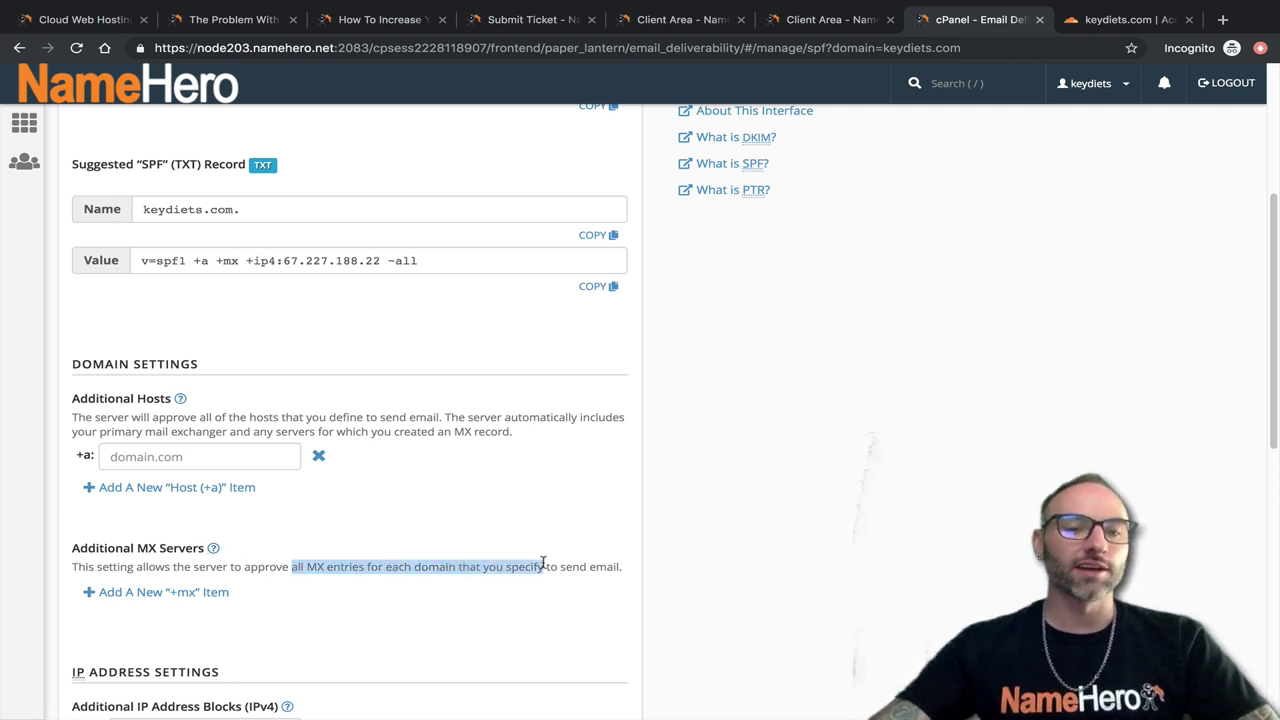
left_click(192, 590)
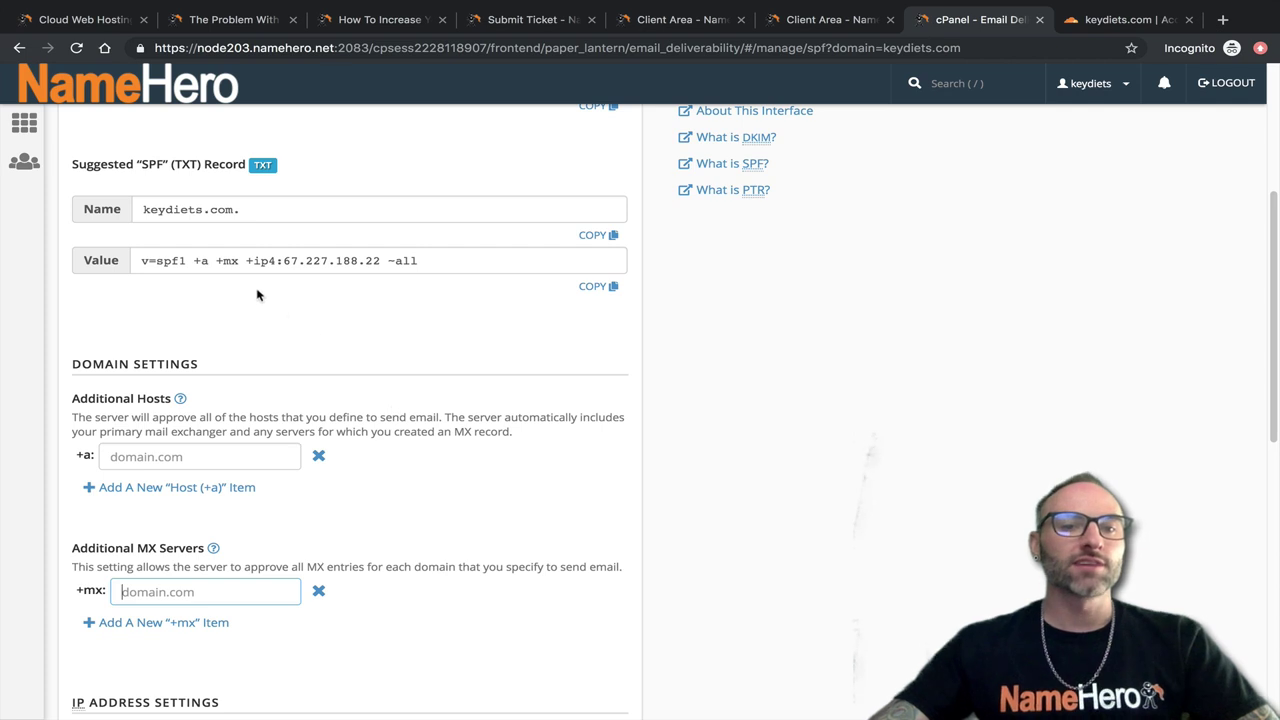
double_click(228, 260)
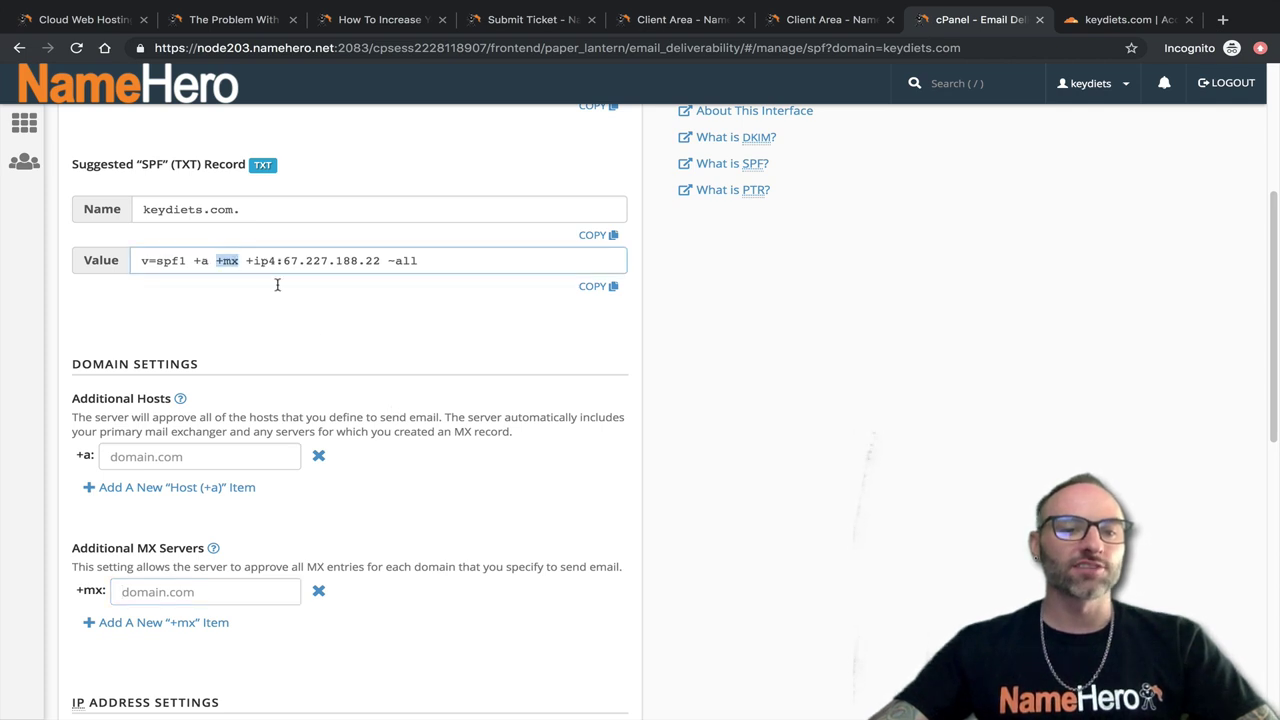
left_click(142, 593)
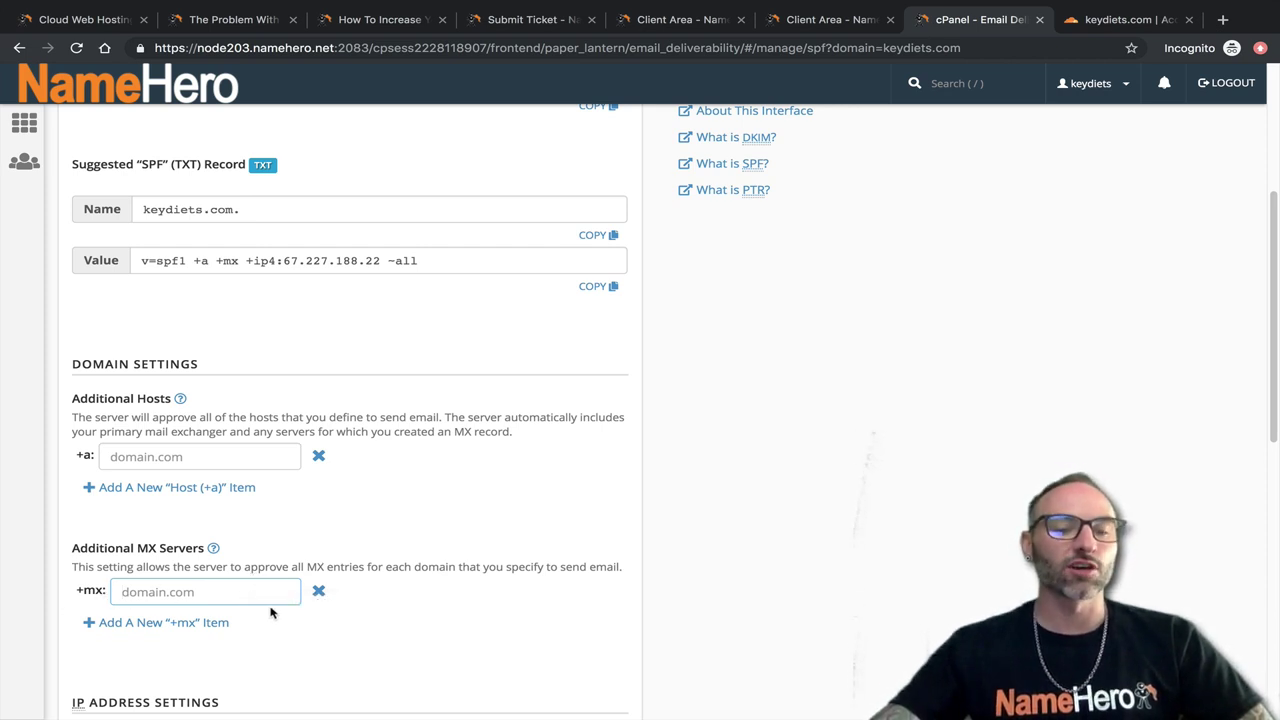
scroll(200, 553, "down", 1)
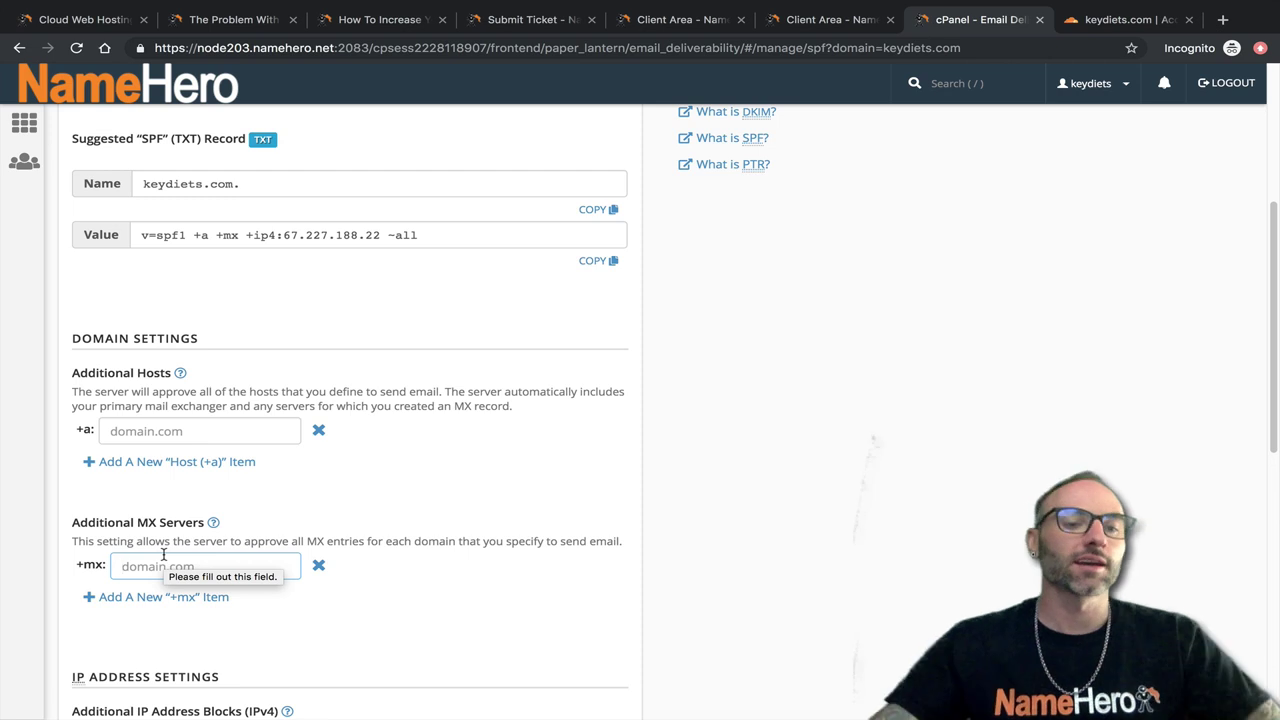
Enter app.keydiets.com as the SPF record's additional +a host
scroll(386, 574, "down", 4)
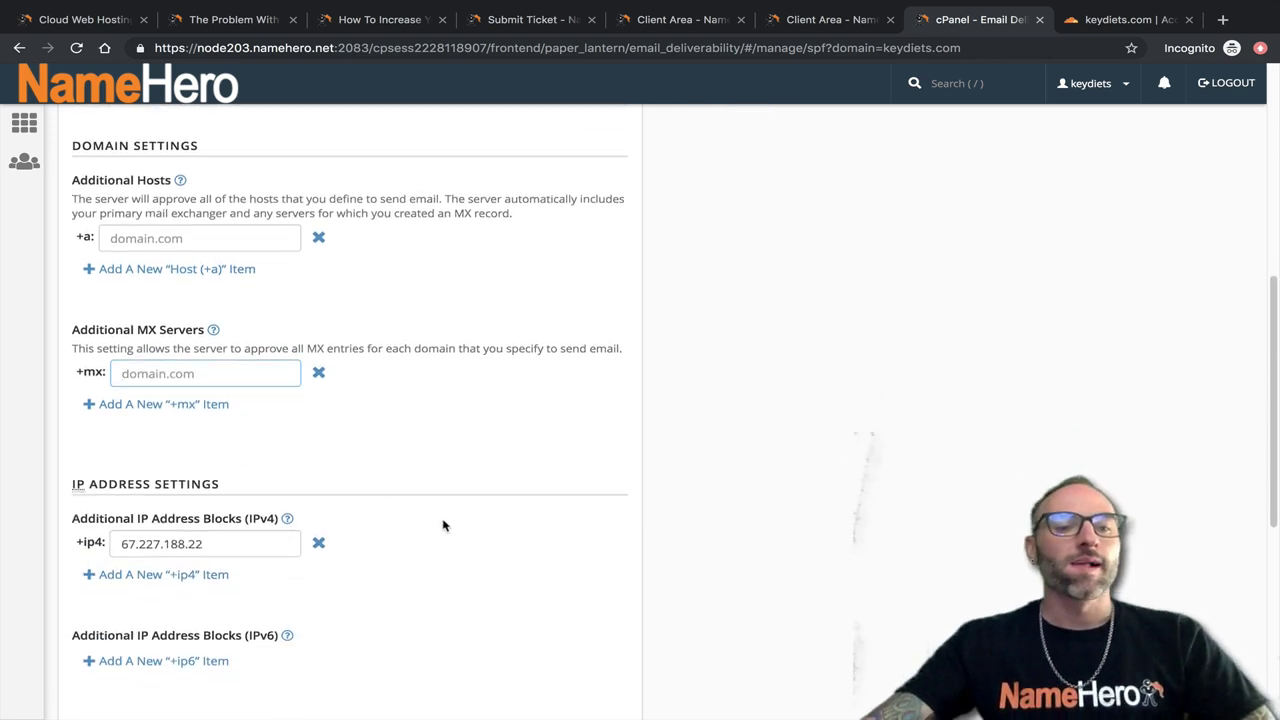
scroll(289, 523, "down", 1)
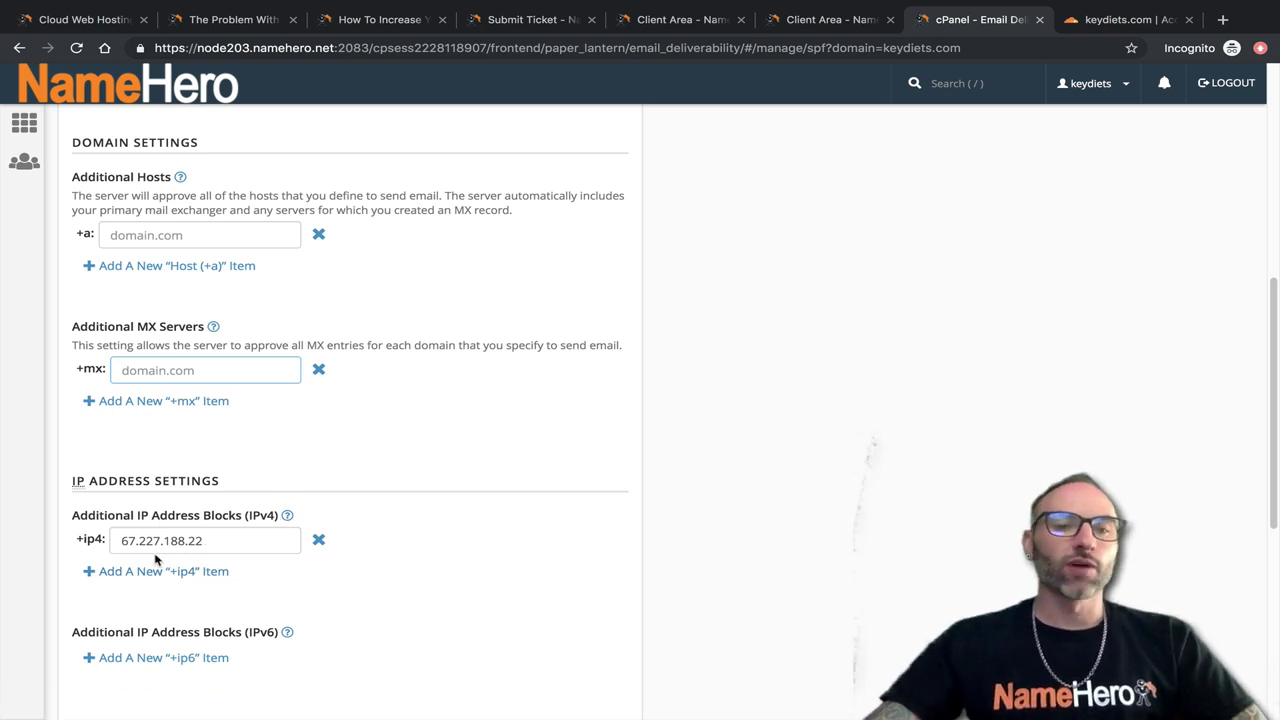
left_click(130, 238)
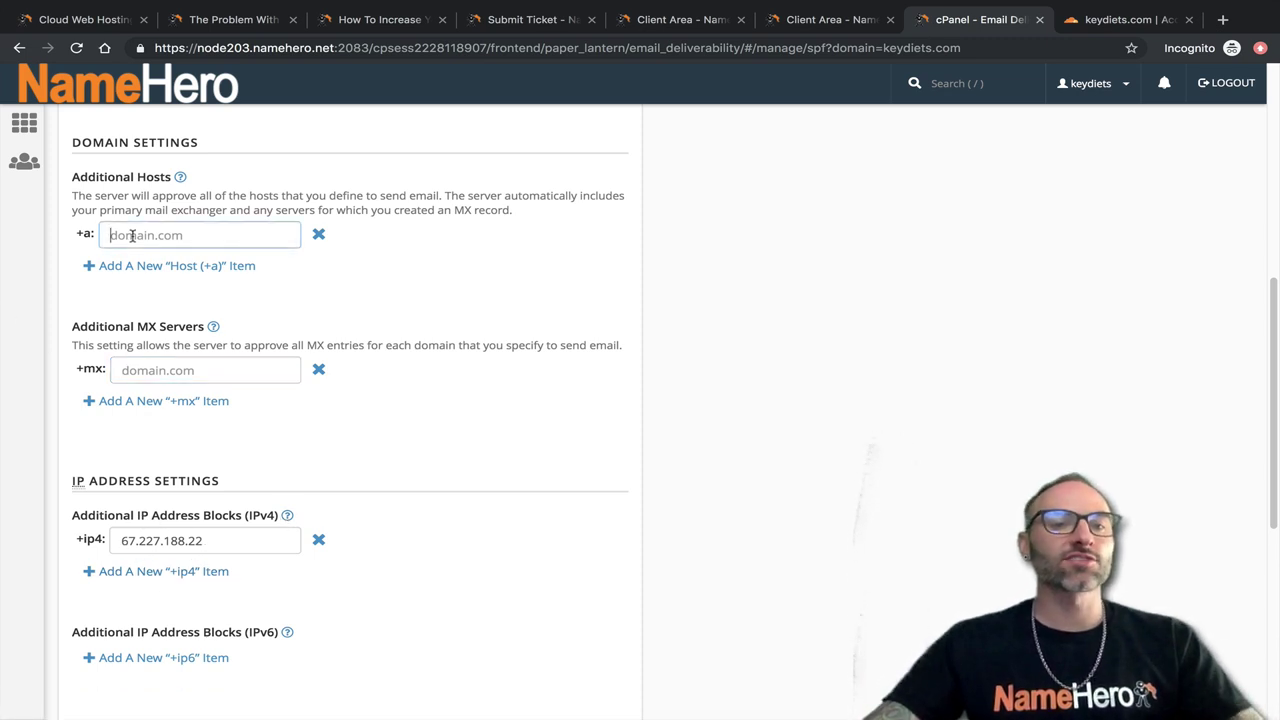
left_click(134, 366)
left_click_drag(218, 528, 37, 514)
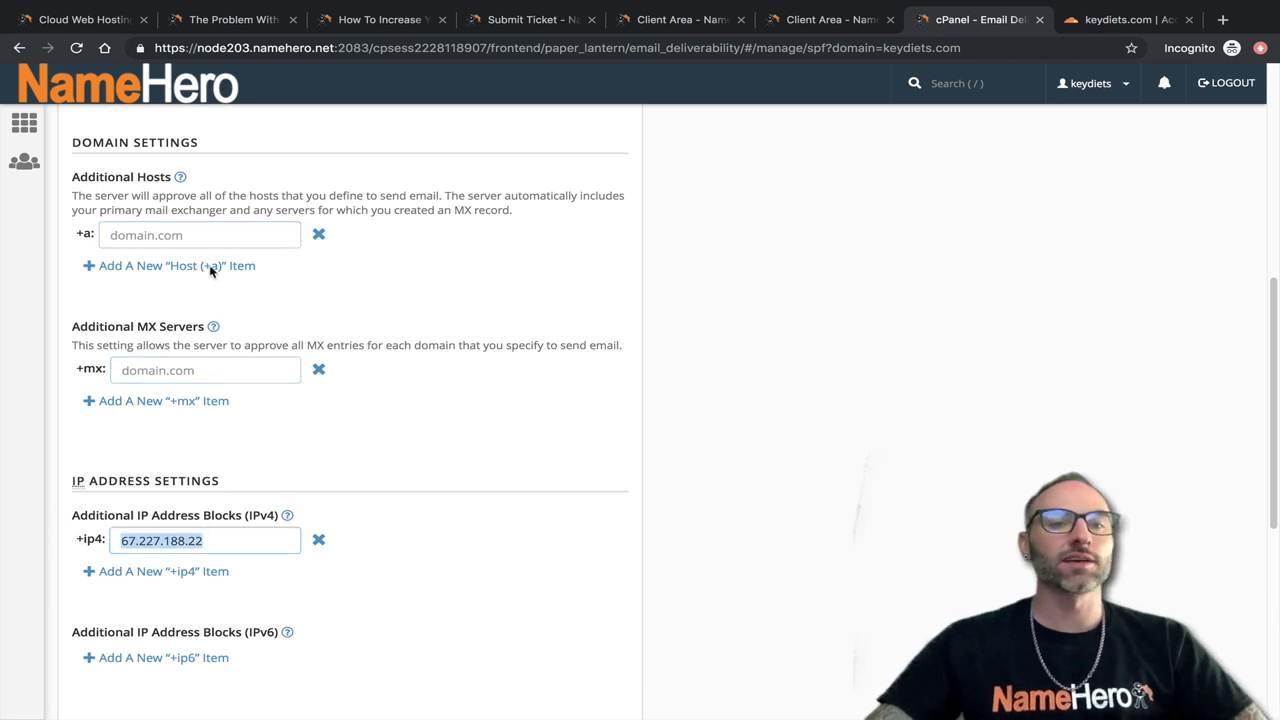
left_click(171, 237)
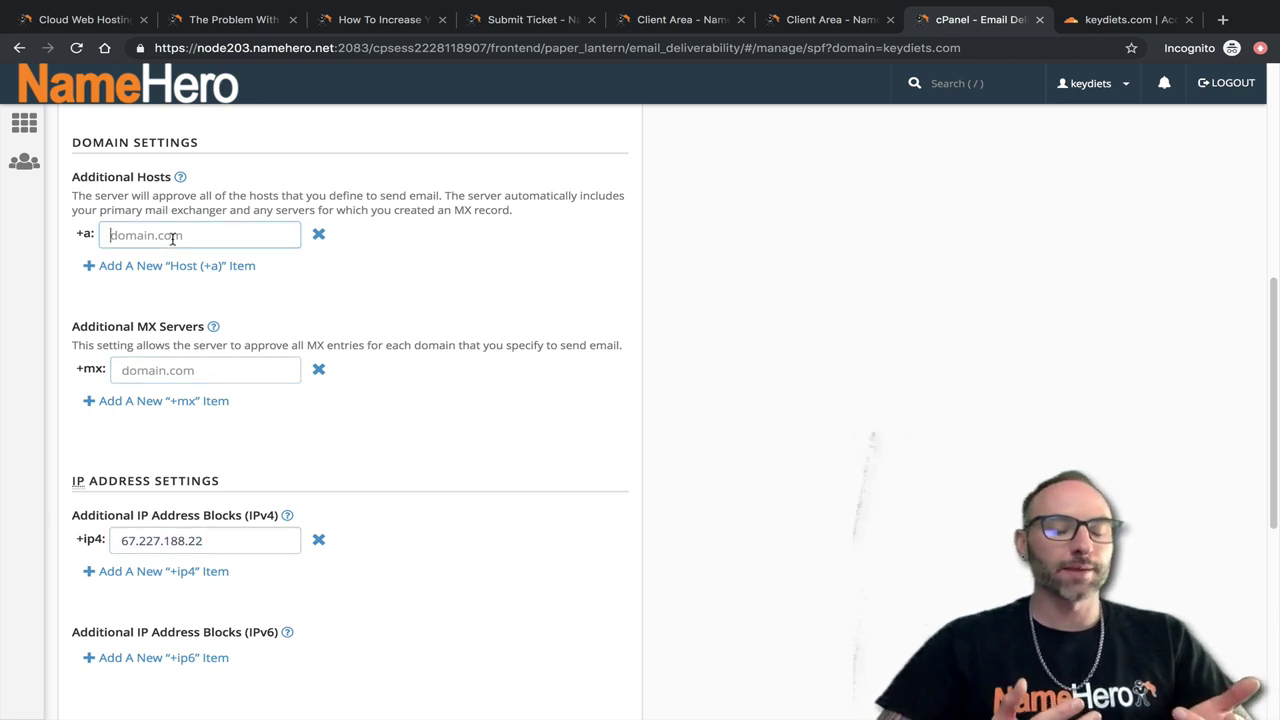
type("app")
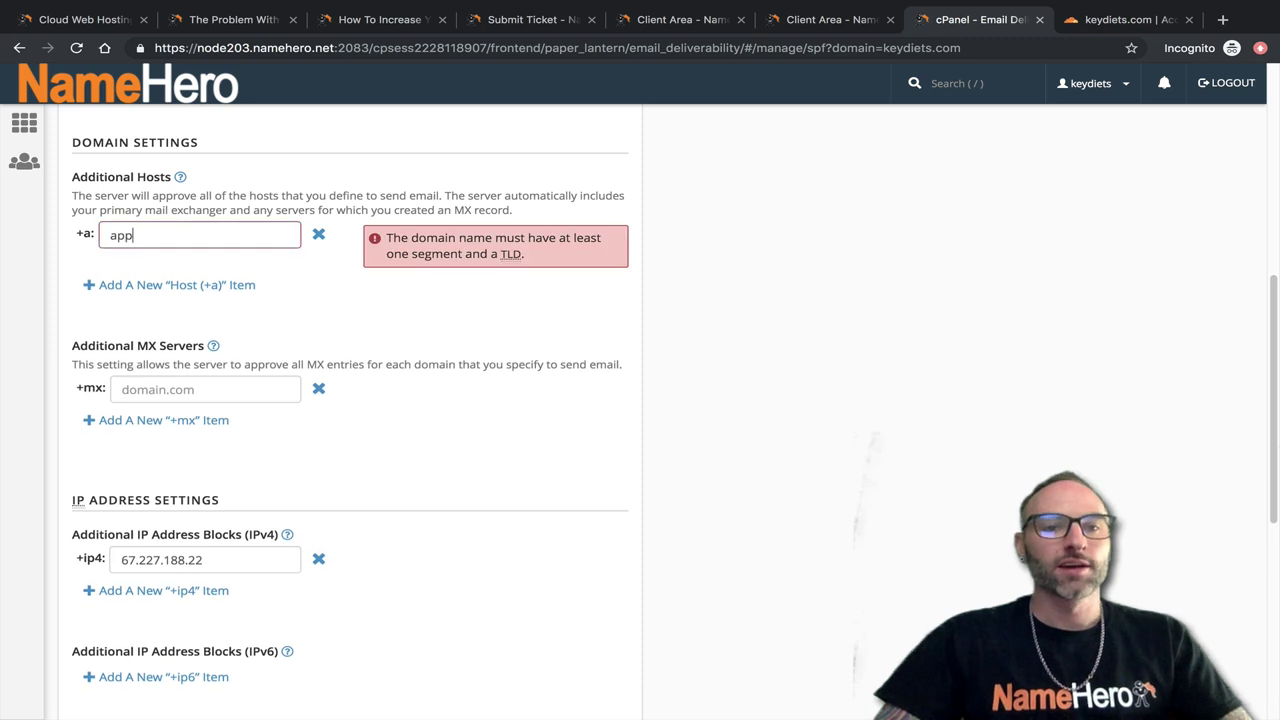
type(".keydiets.com")
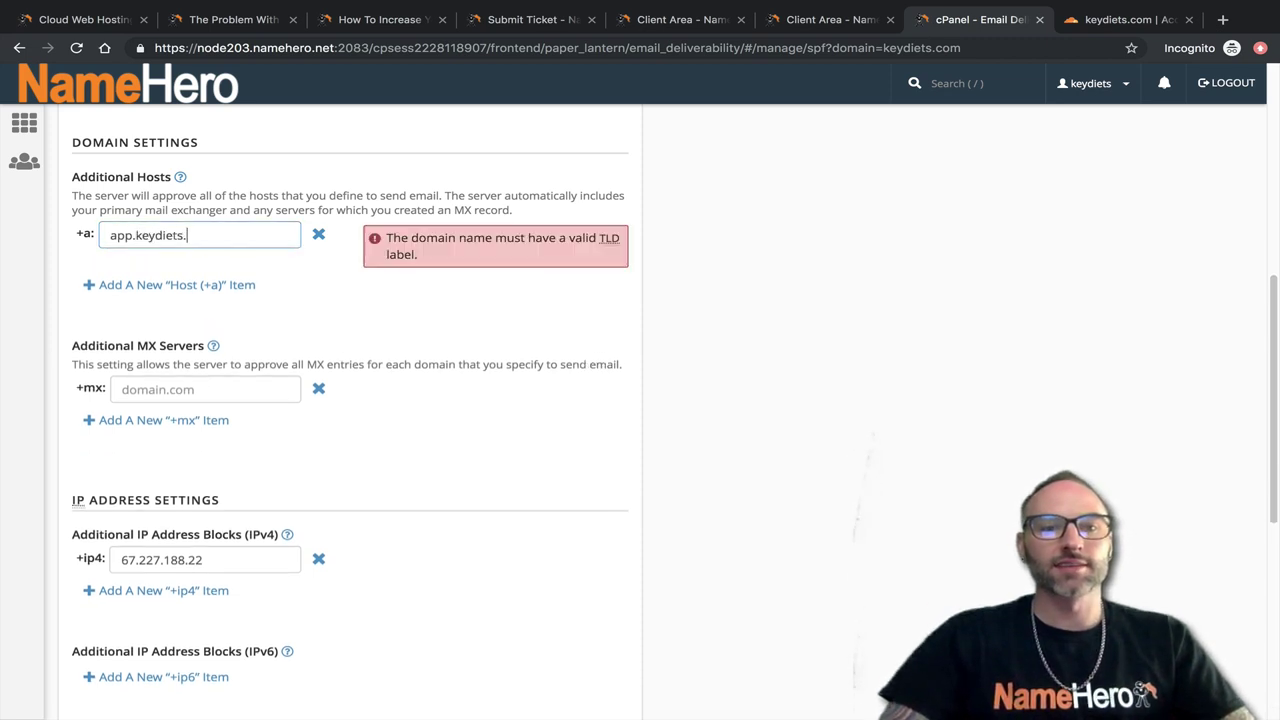
left_click(346, 266)
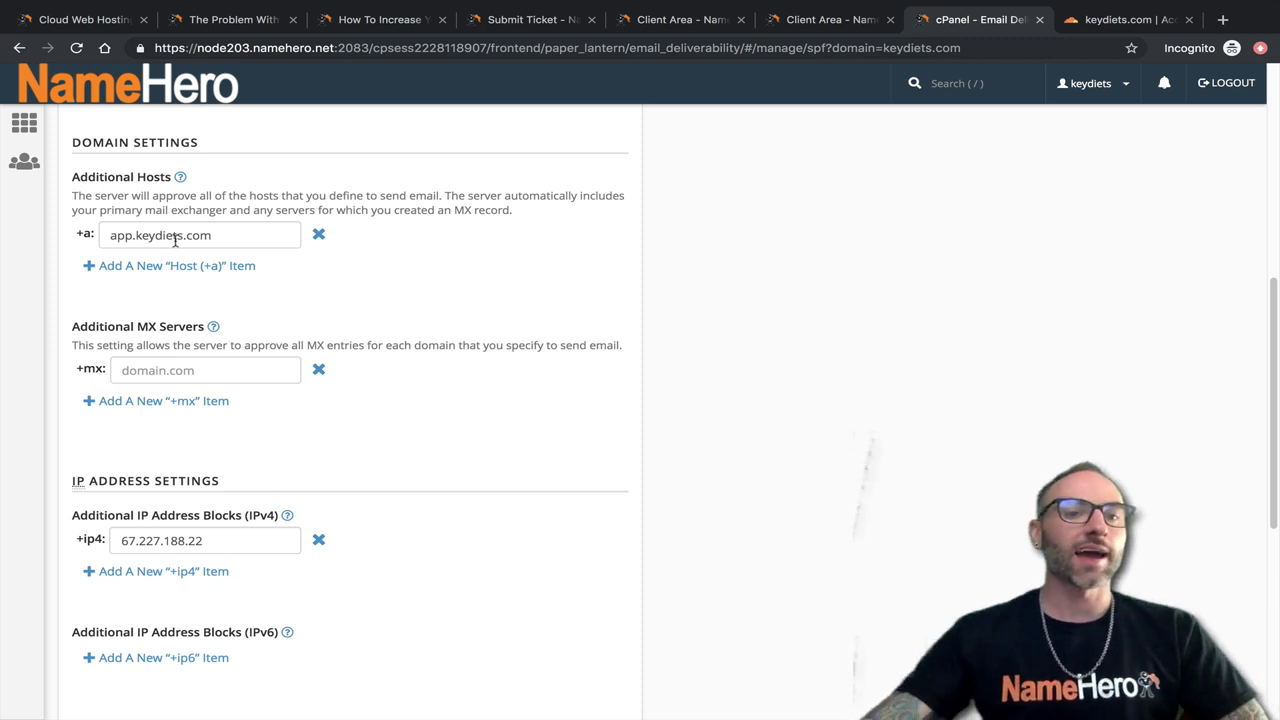
double_click(226, 234)
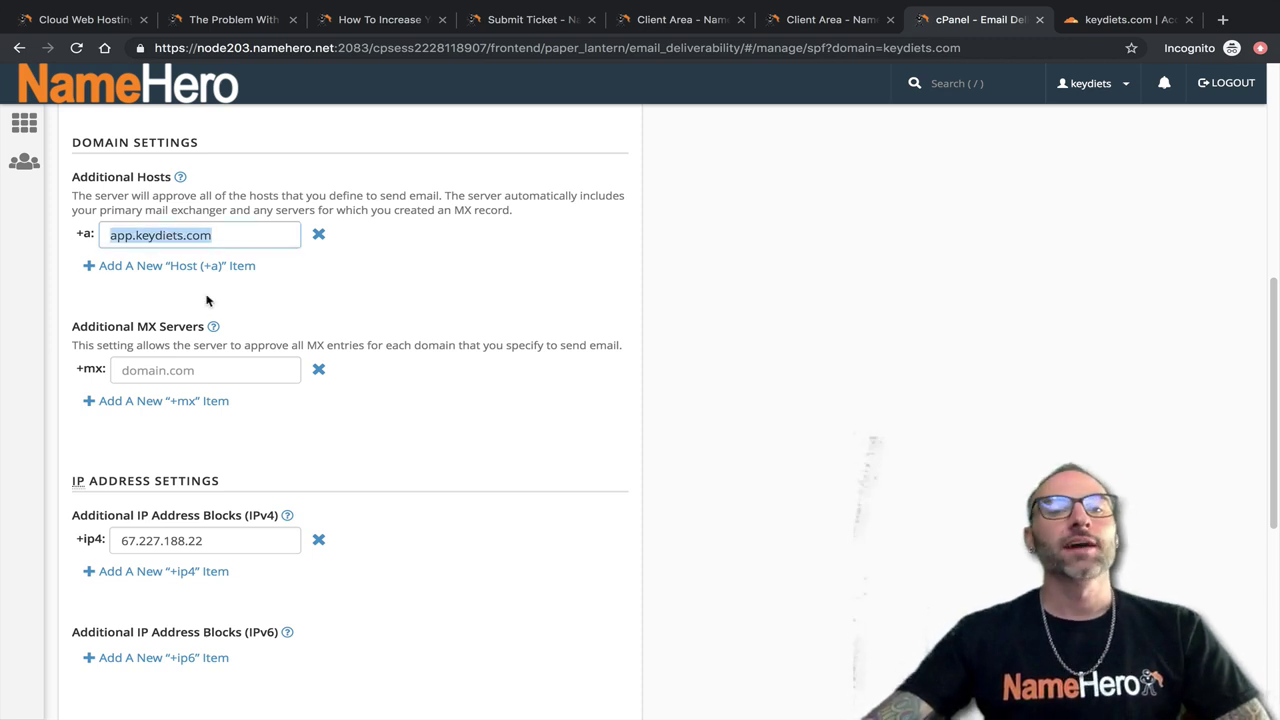
Point out the Additional MX Servers description and its empty +mx field
scroll(206, 300, "up", 3)
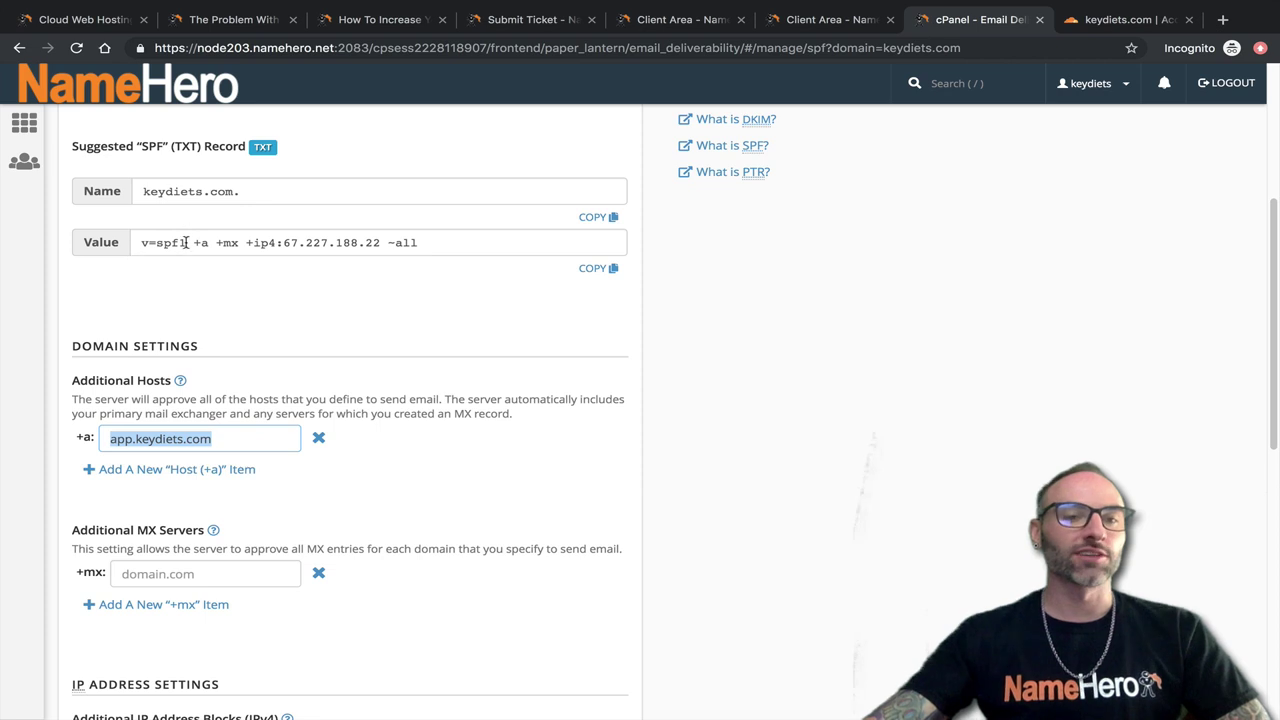
scroll(186, 242, "down", 2)
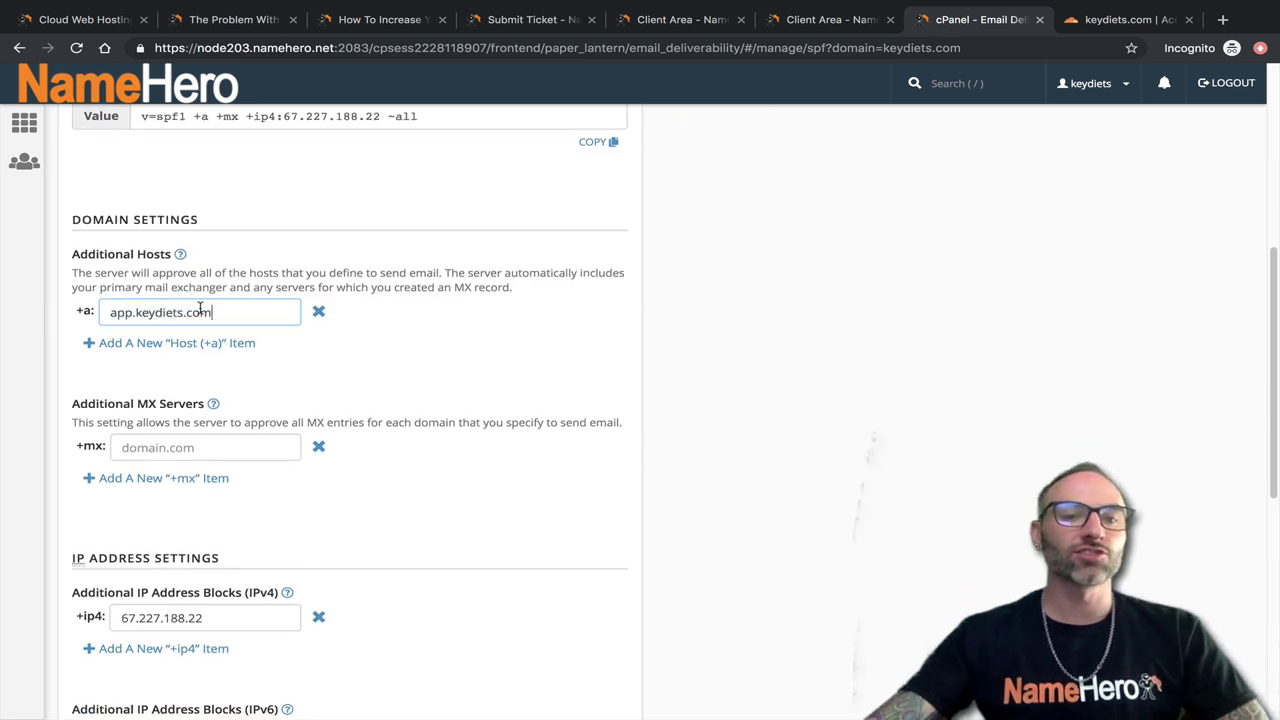
scroll(130, 308, "down", 2)
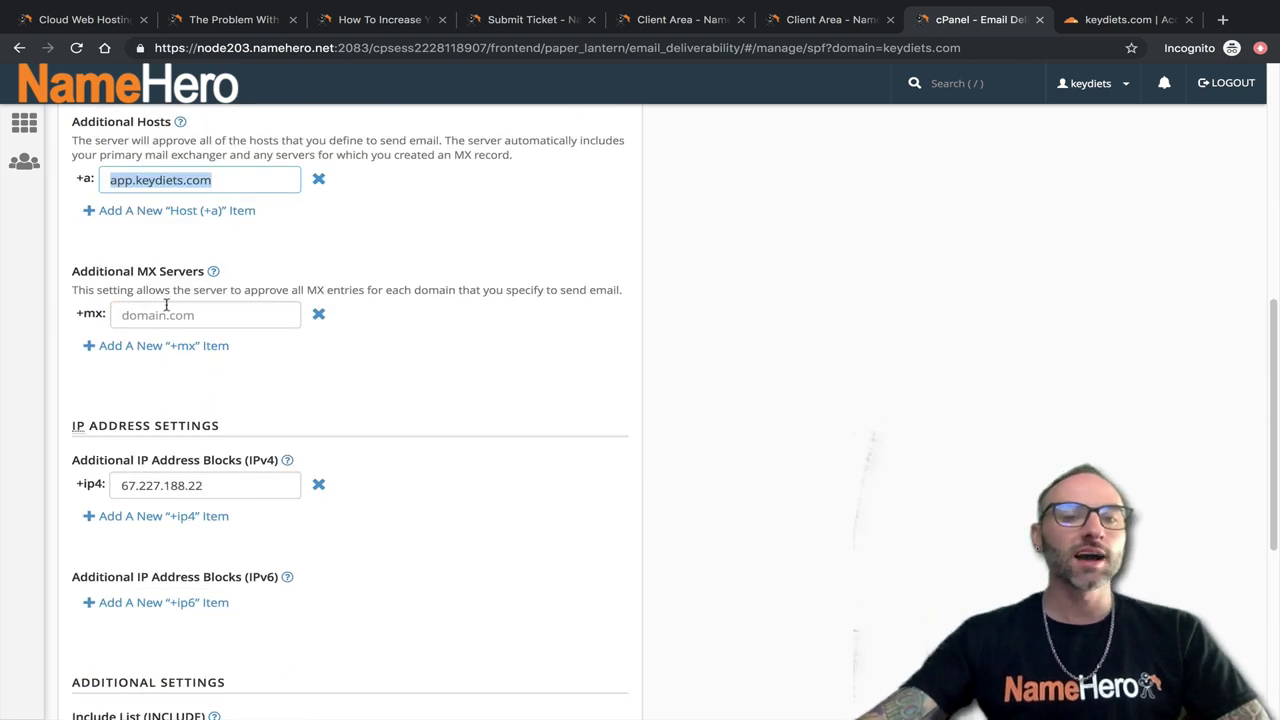
left_click(175, 308)
left_click_drag(303, 288, 380, 287)
left_click(380, 287)
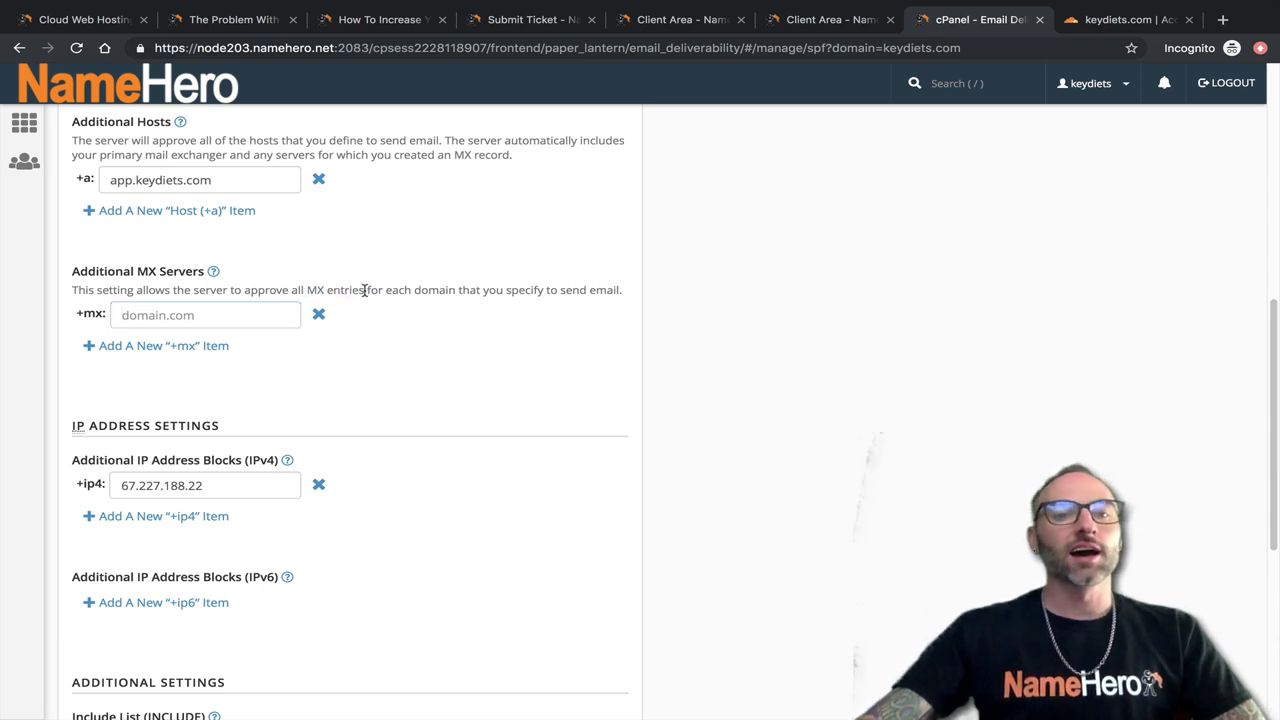
left_click(167, 315)
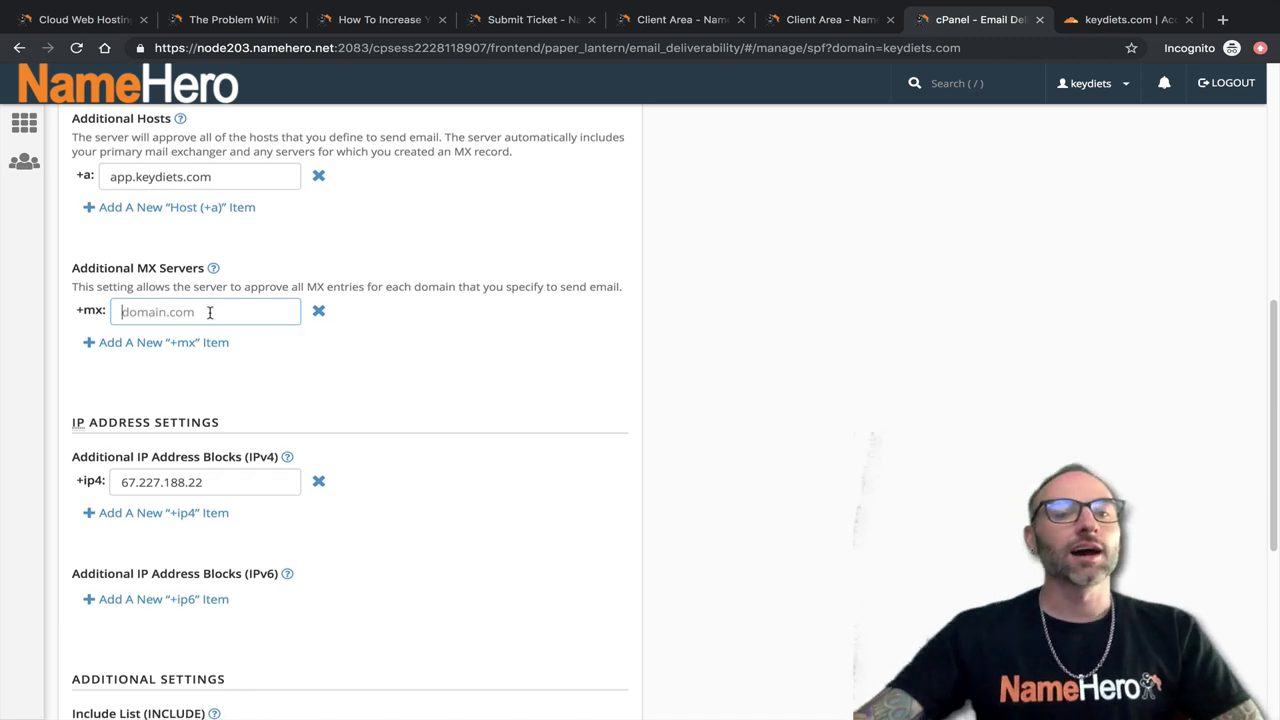
Add a second, empty +ip4 row below 67.227.188.22 under IP Address Settings
scroll(205, 318, "down", 1)
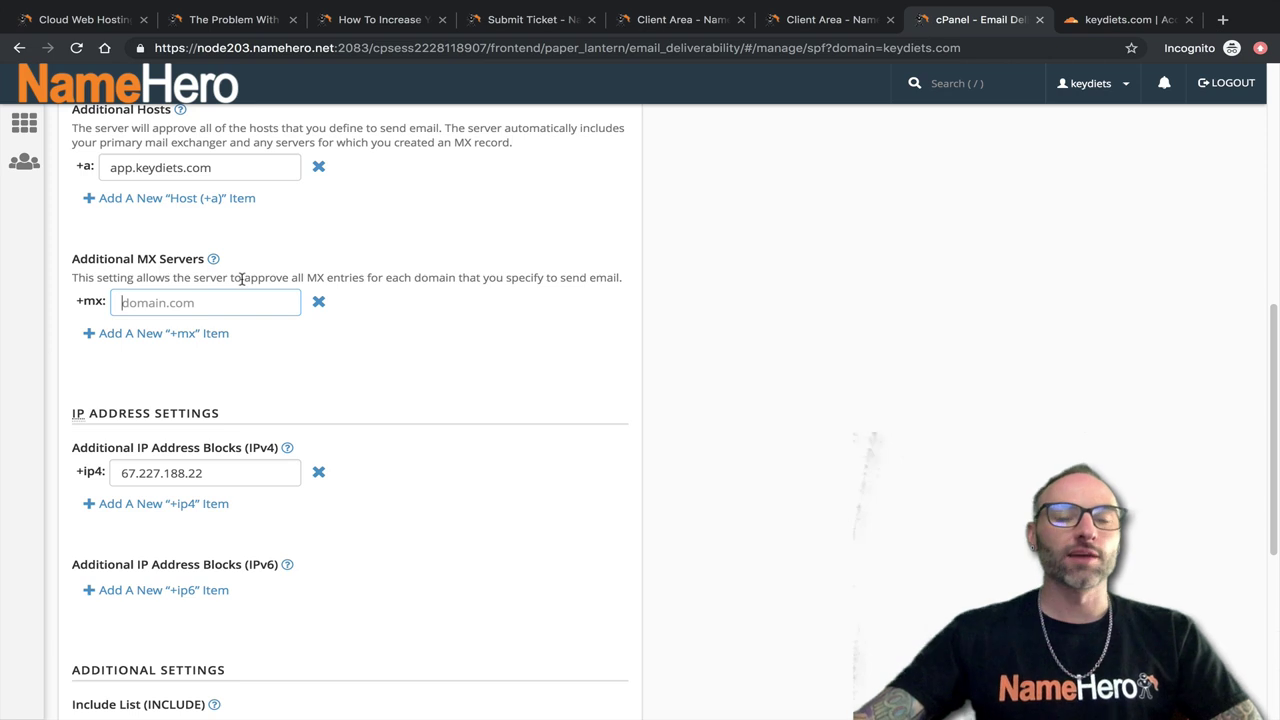
scroll(325, 311, "down", 1)
scroll(310, 313, "down", 2)
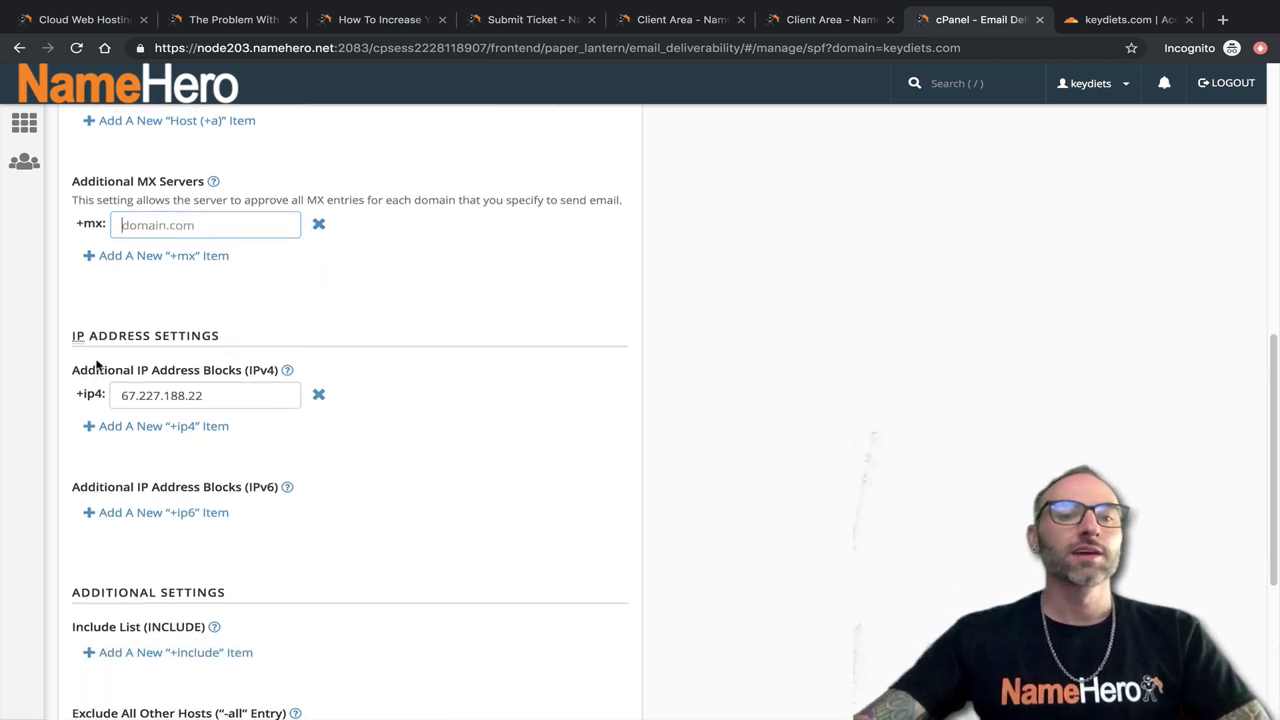
scroll(100, 367, "down", 3)
left_click(240, 317)
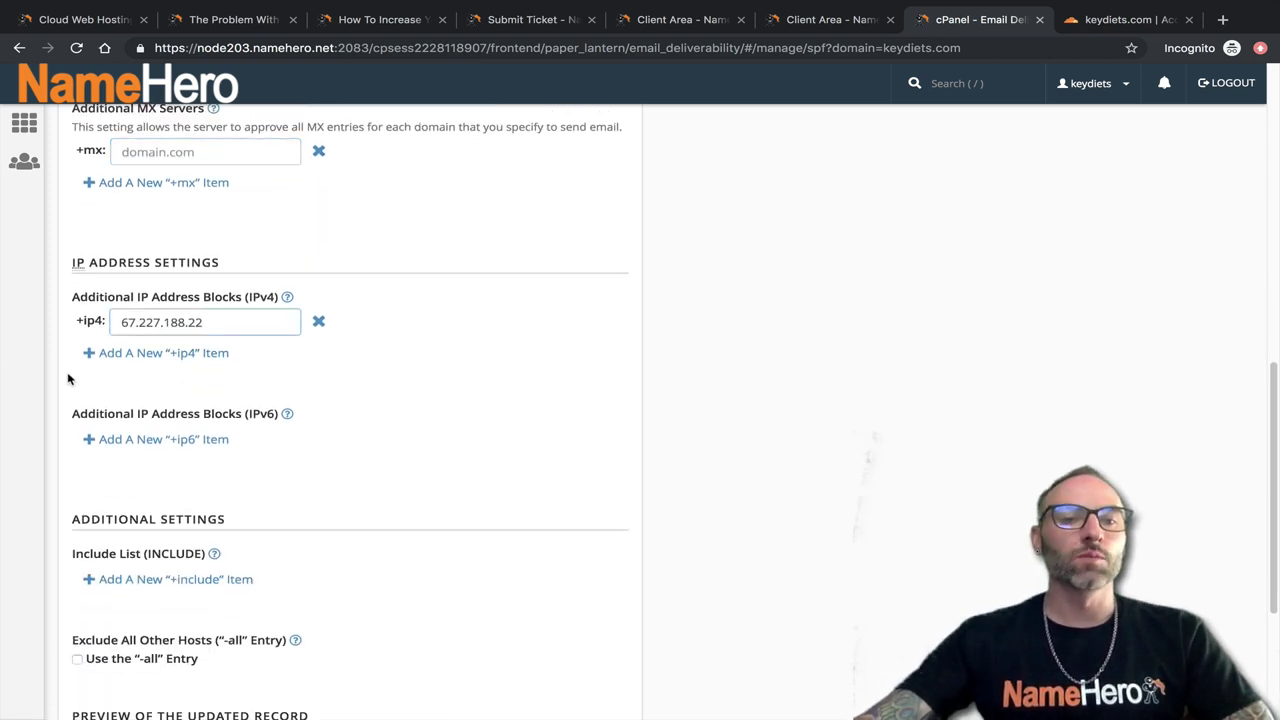
left_click(141, 364)
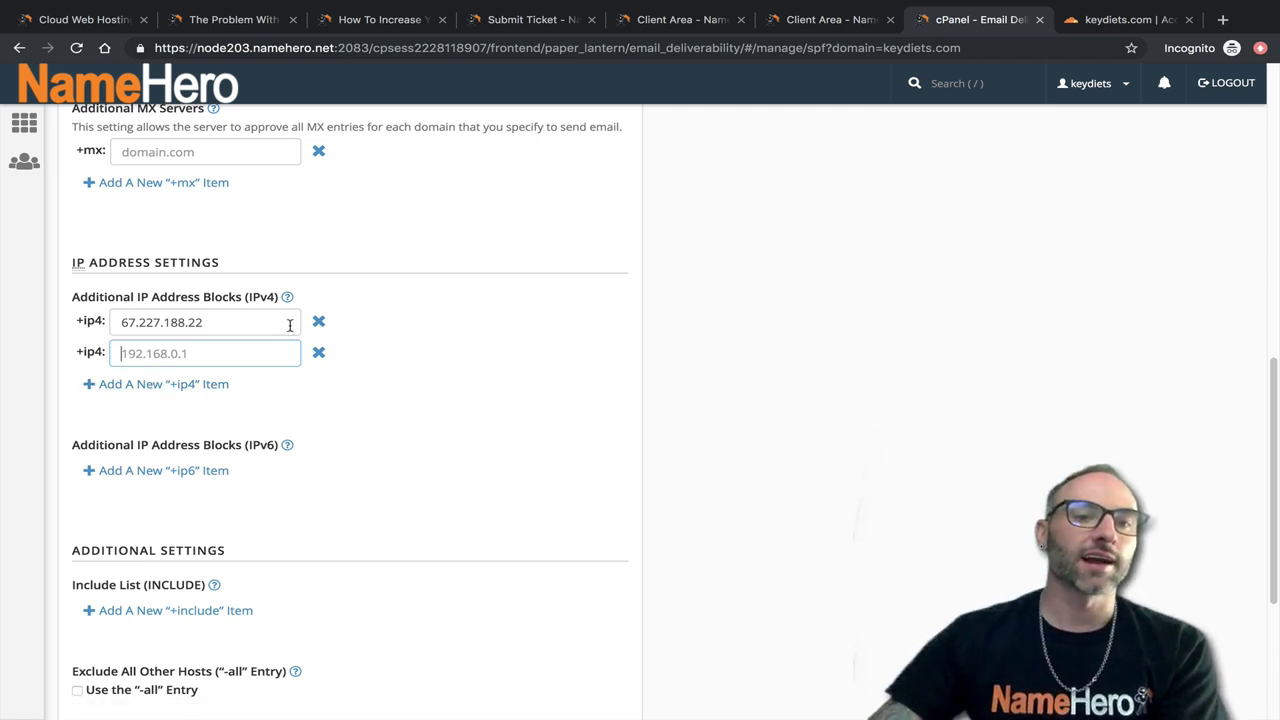
Add empty +ip6 address block and +include domain rows to the SPF form
left_click_drag(280, 325, 123, 316)
left_click(148, 355)
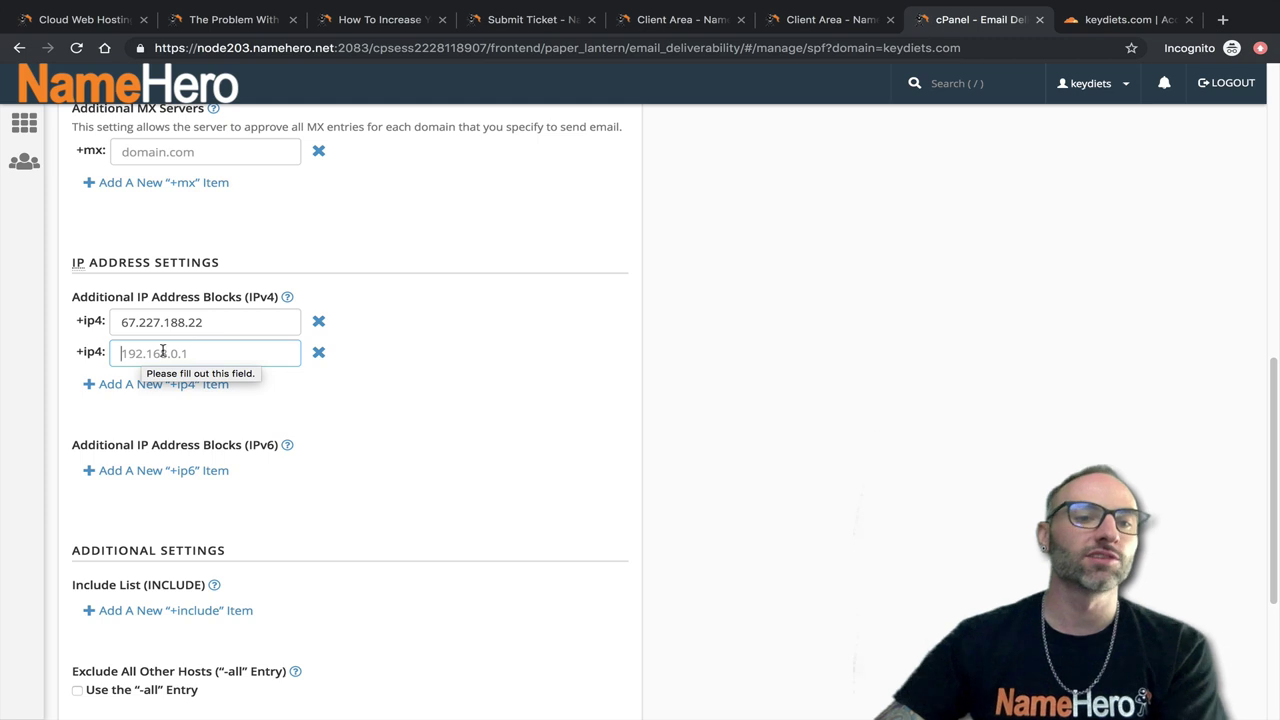
scroll(311, 331, "down", 2)
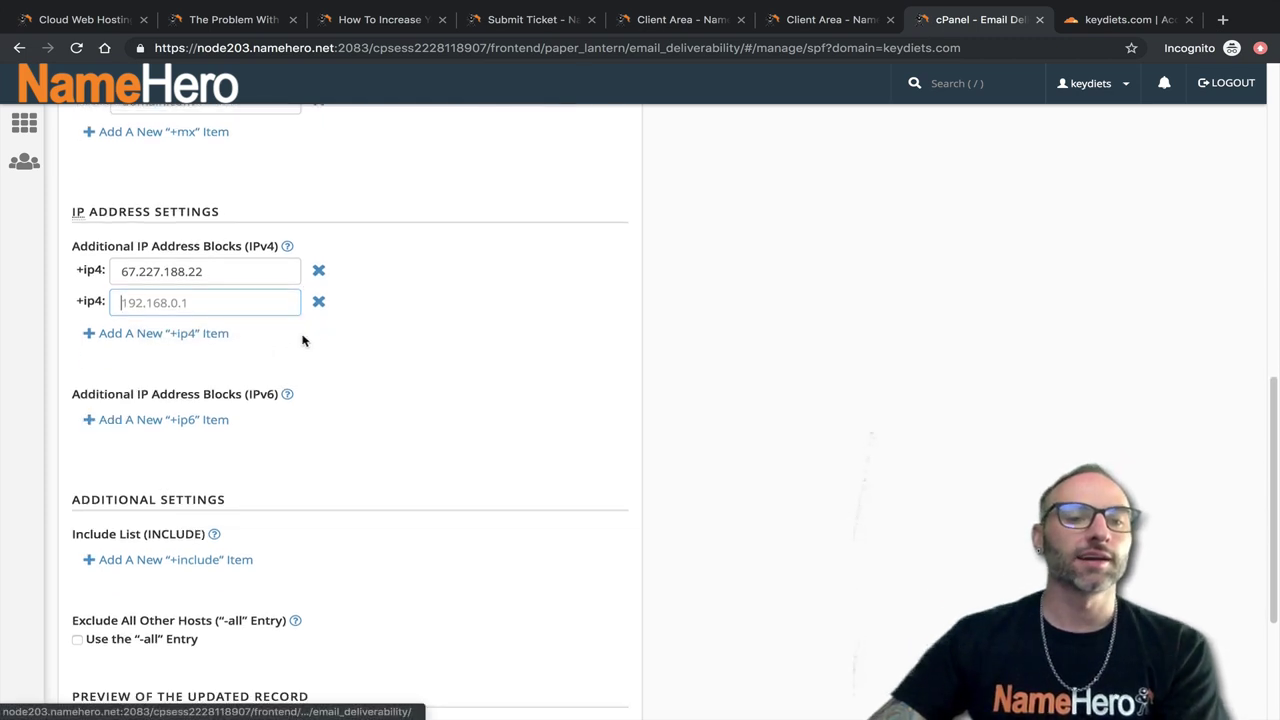
left_click(174, 396)
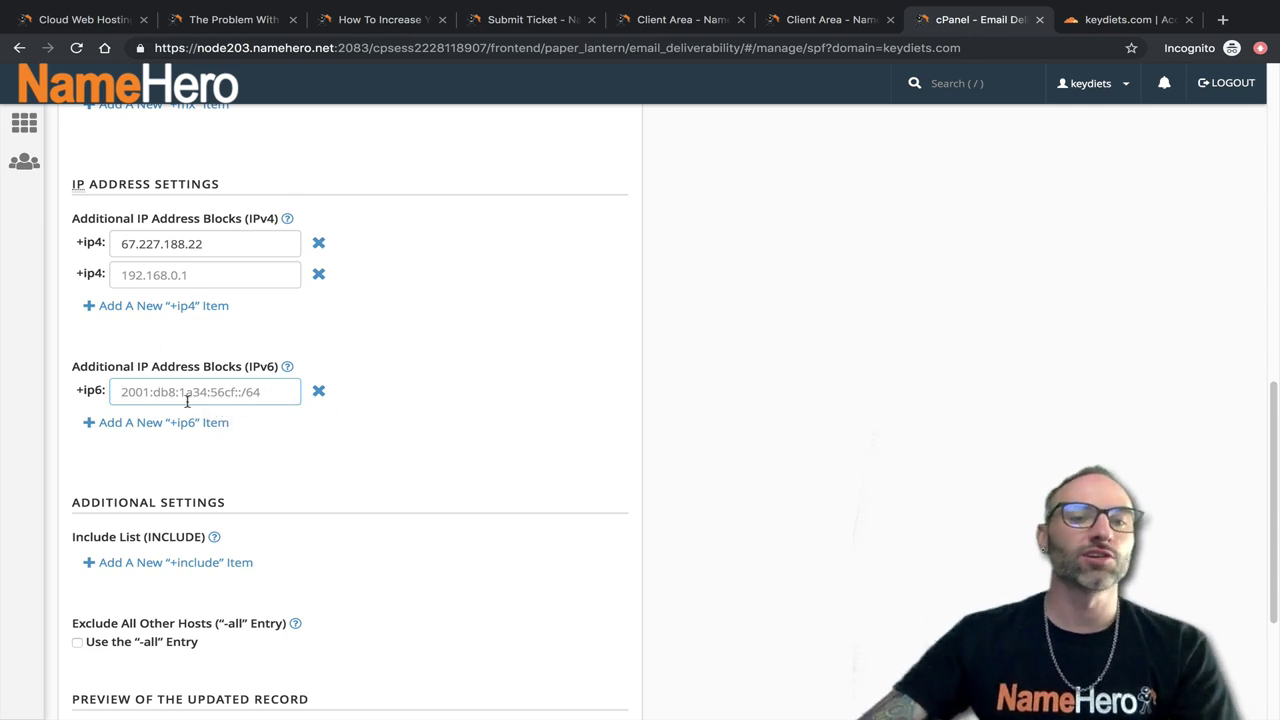
scroll(260, 485, "down", 4)
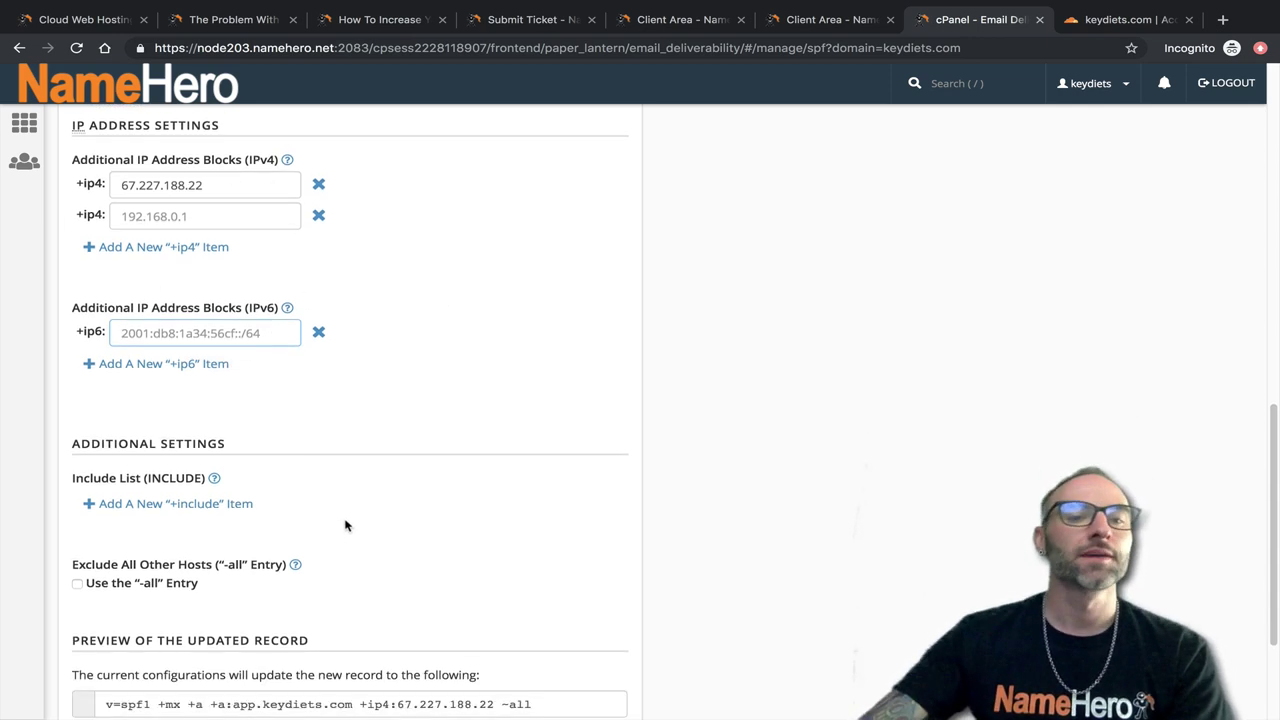
left_click(123, 386)
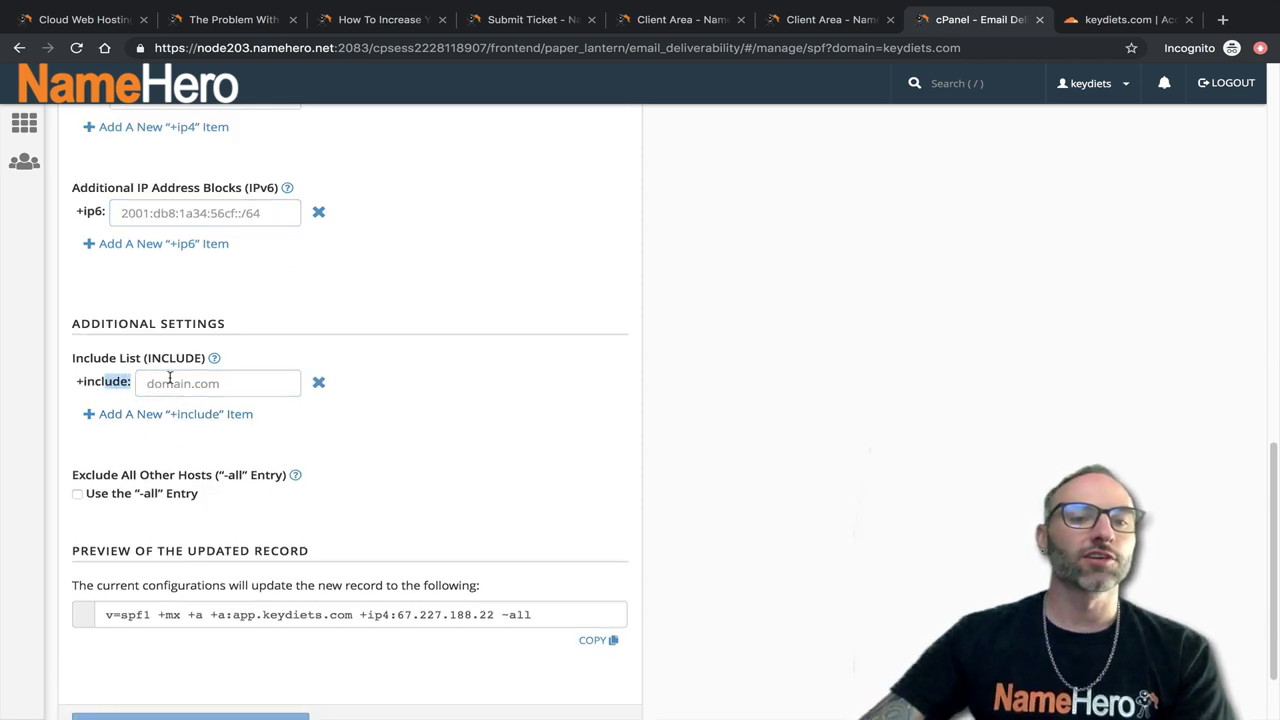
Show the help text for the Include List and Exclude All Other Hosts options
left_click(213, 360)
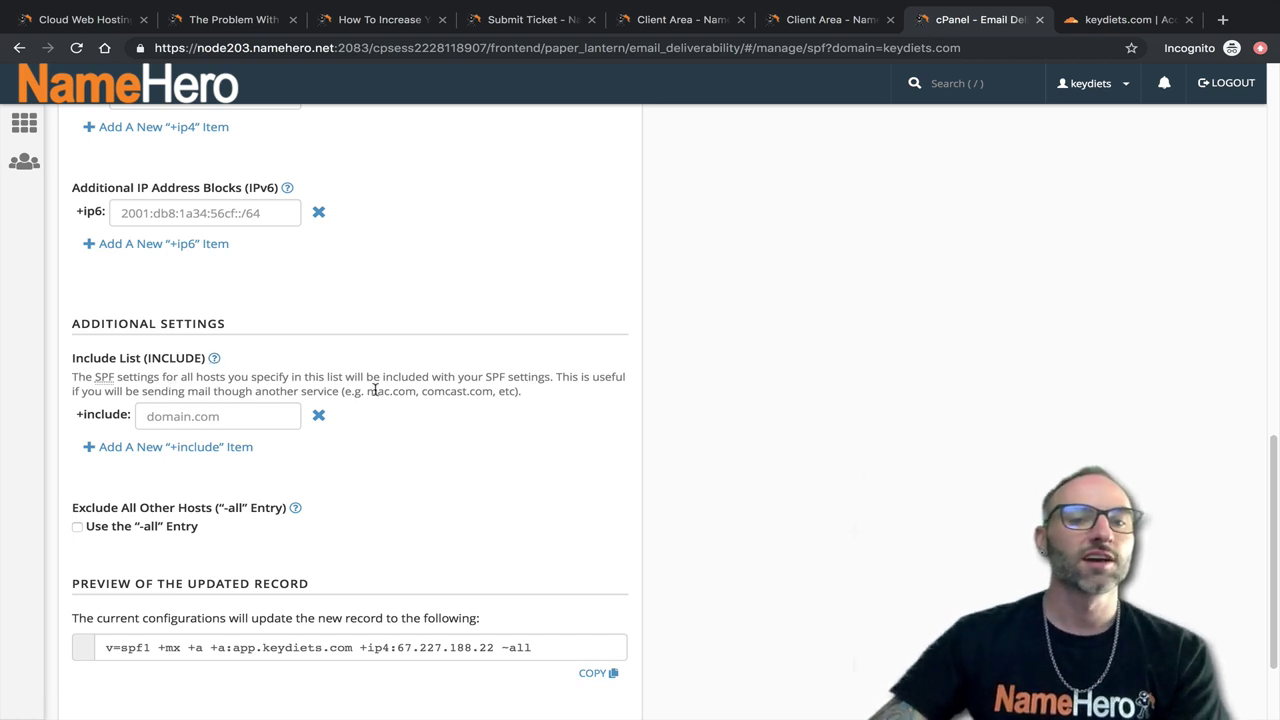
left_click(239, 406)
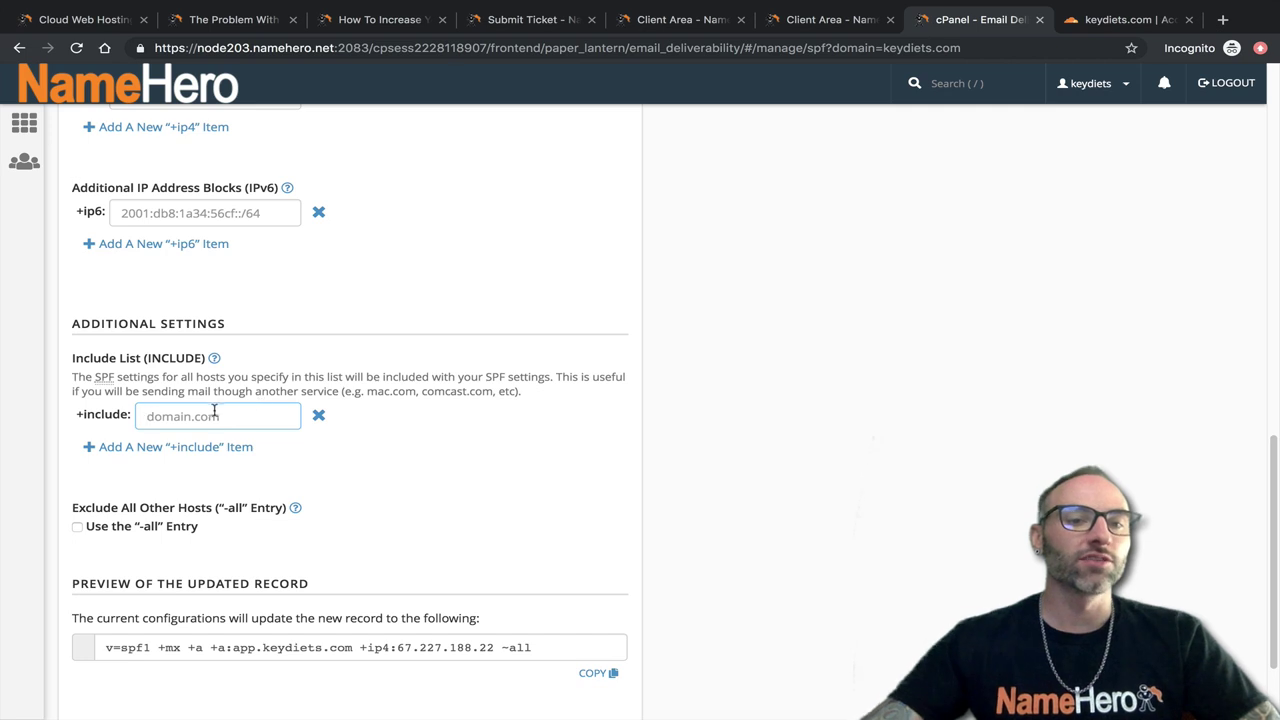
scroll(268, 392, "down", 1)
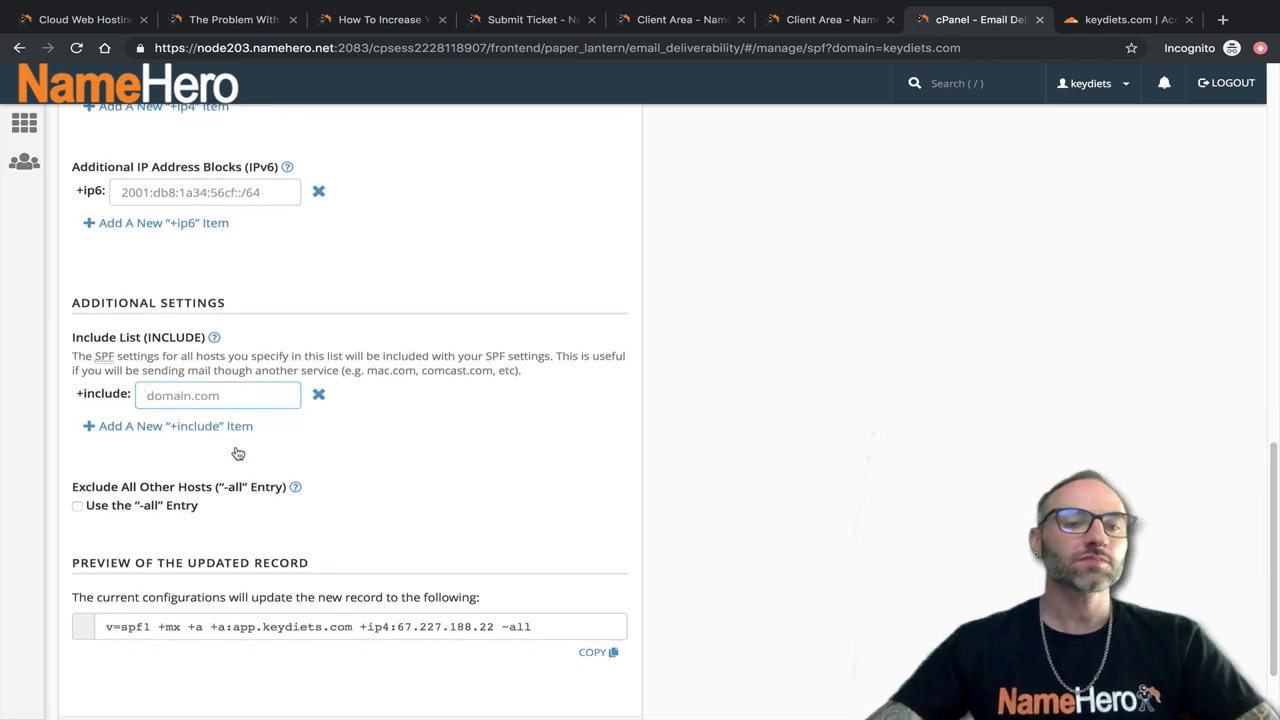
left_click(72, 487)
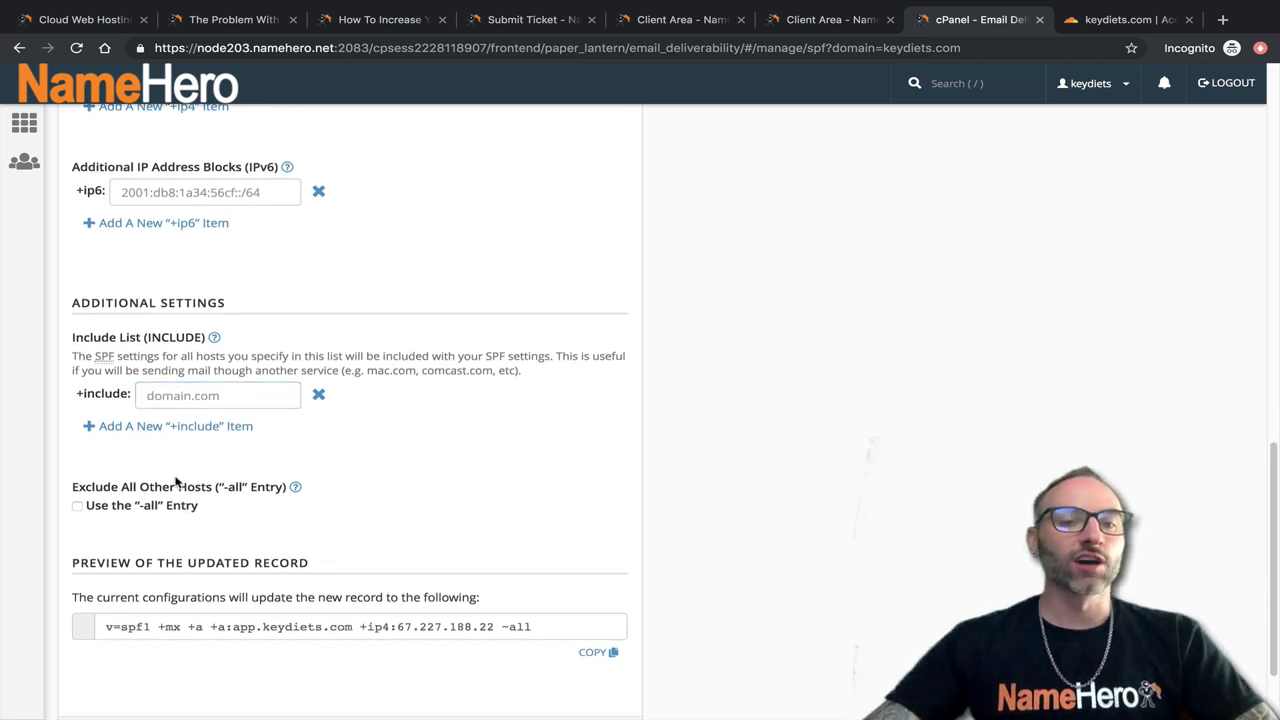
left_click_drag(222, 483, 121, 487)
left_click(128, 489)
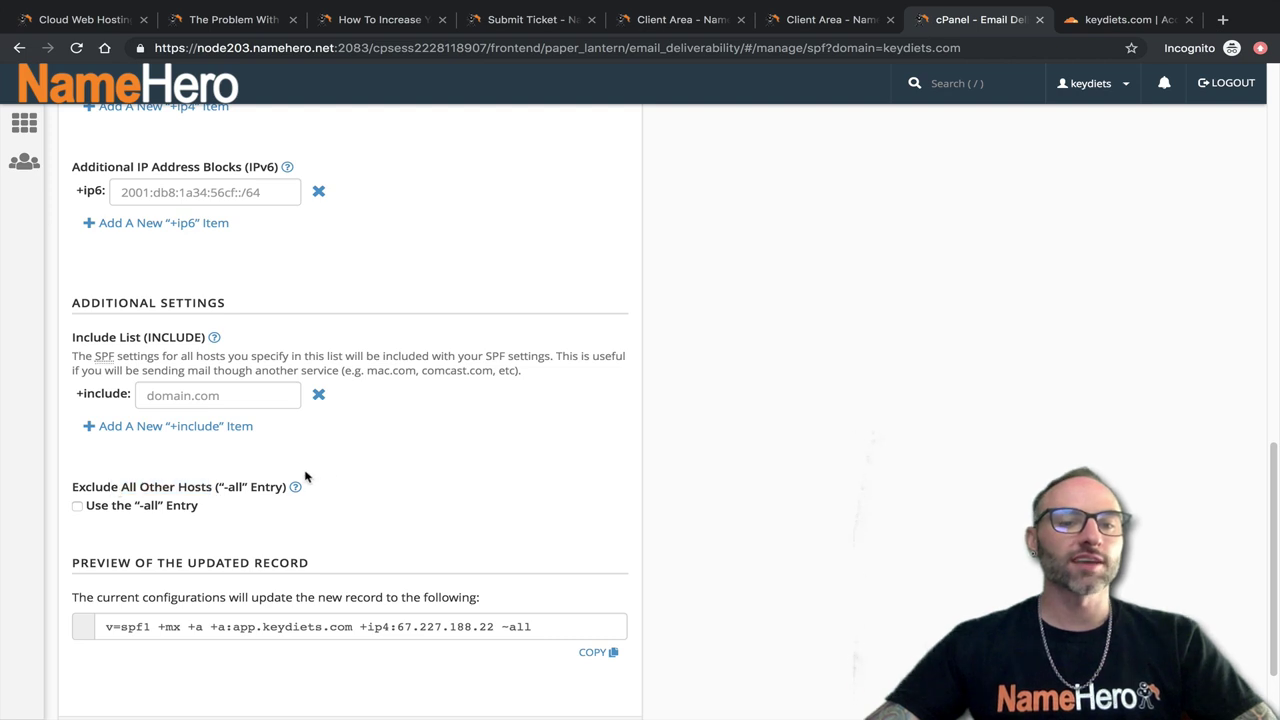
left_click(297, 487)
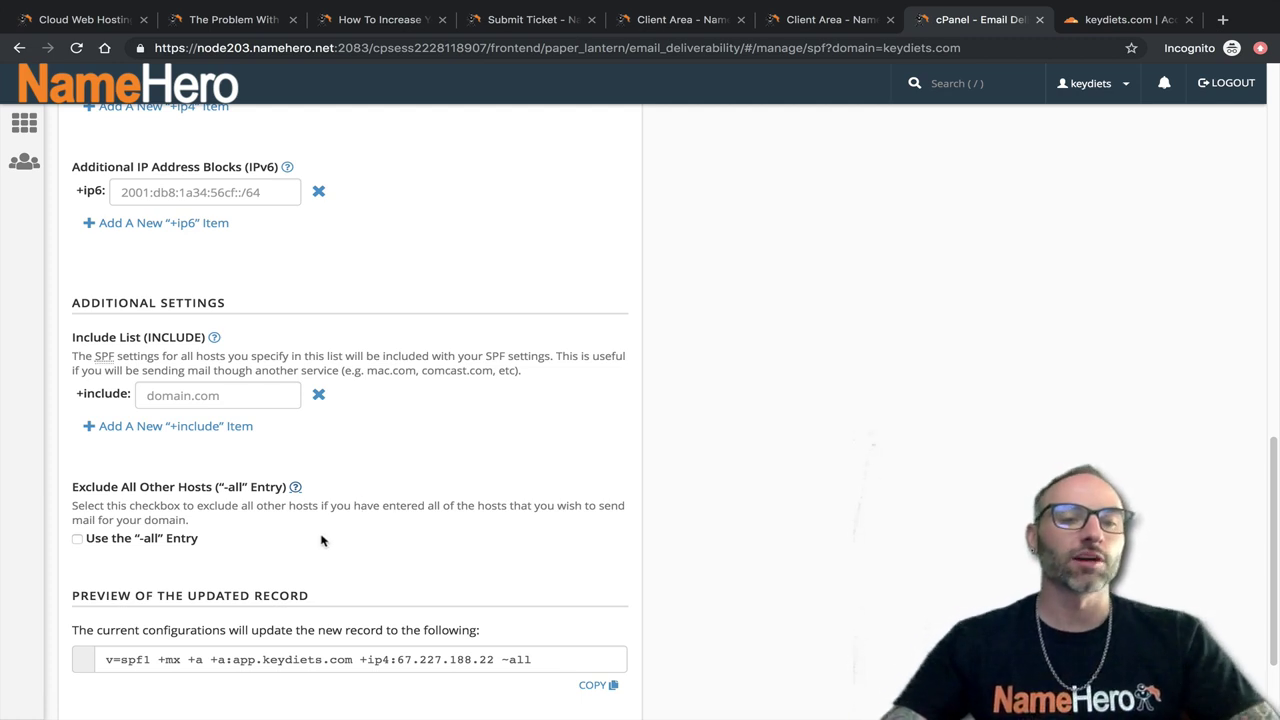
left_click(77, 538)
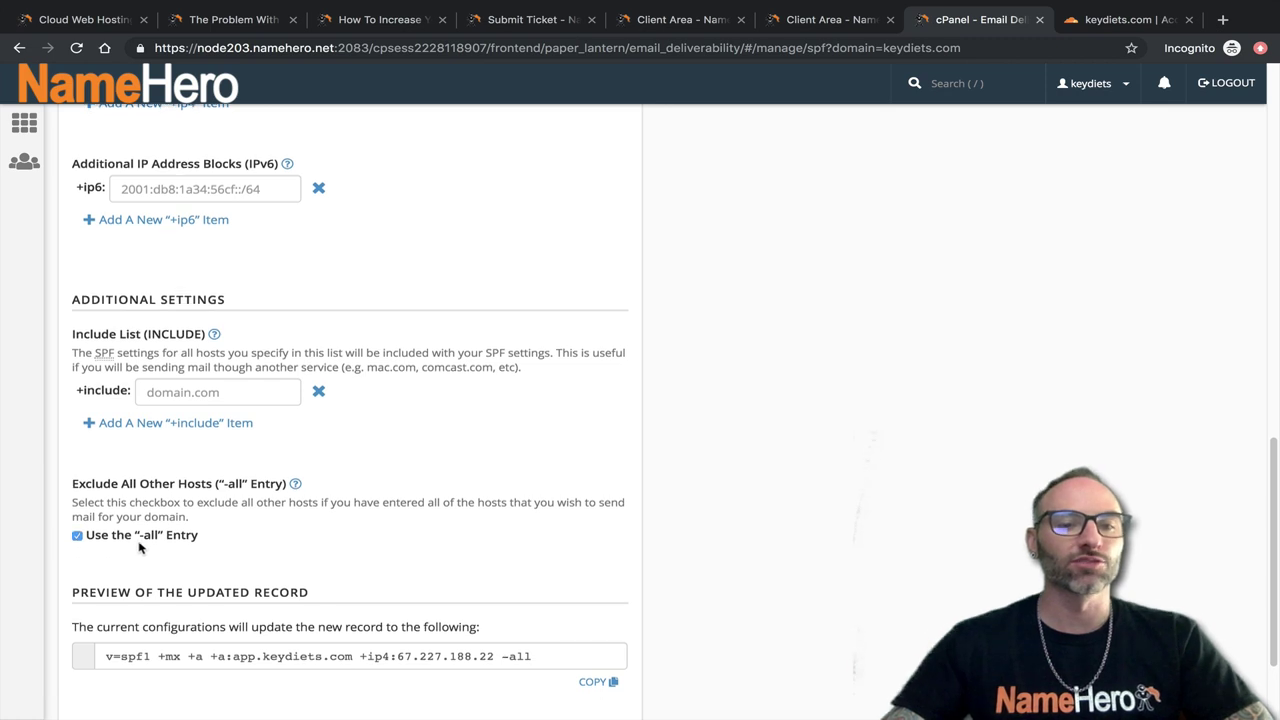
left_click(77, 536)
scroll(253, 541, "down", 1)
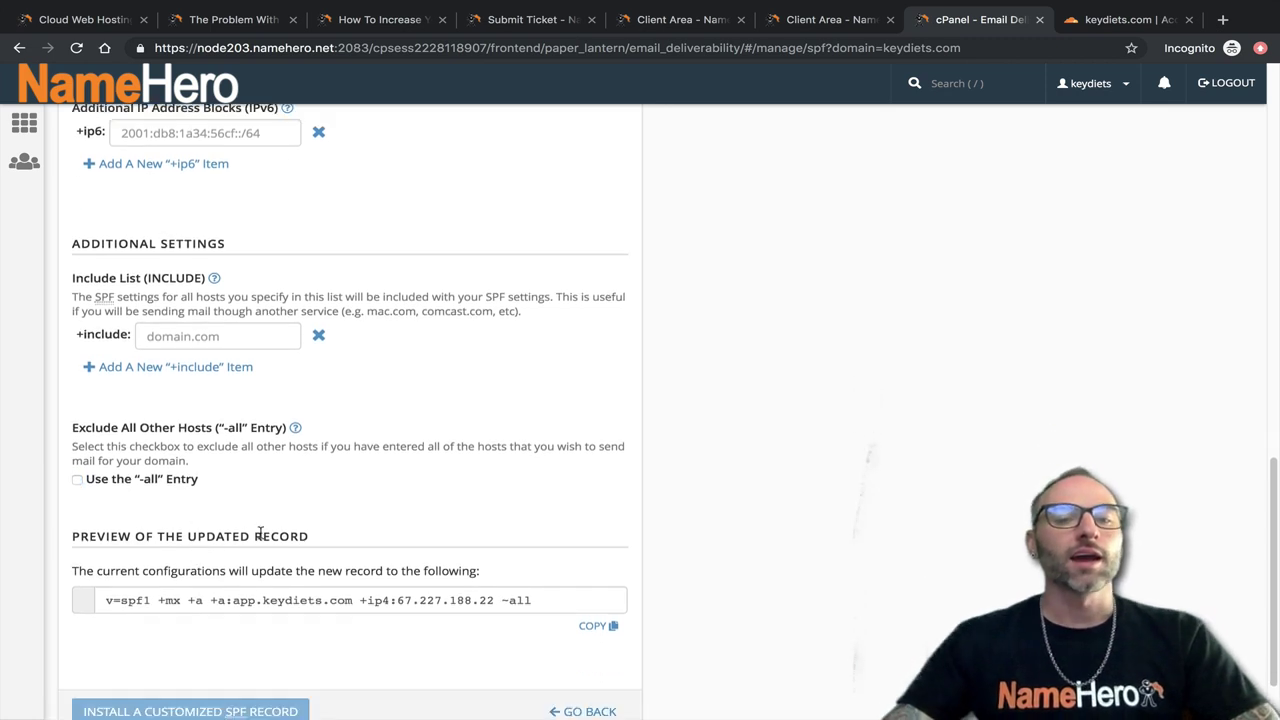
left_click(182, 588)
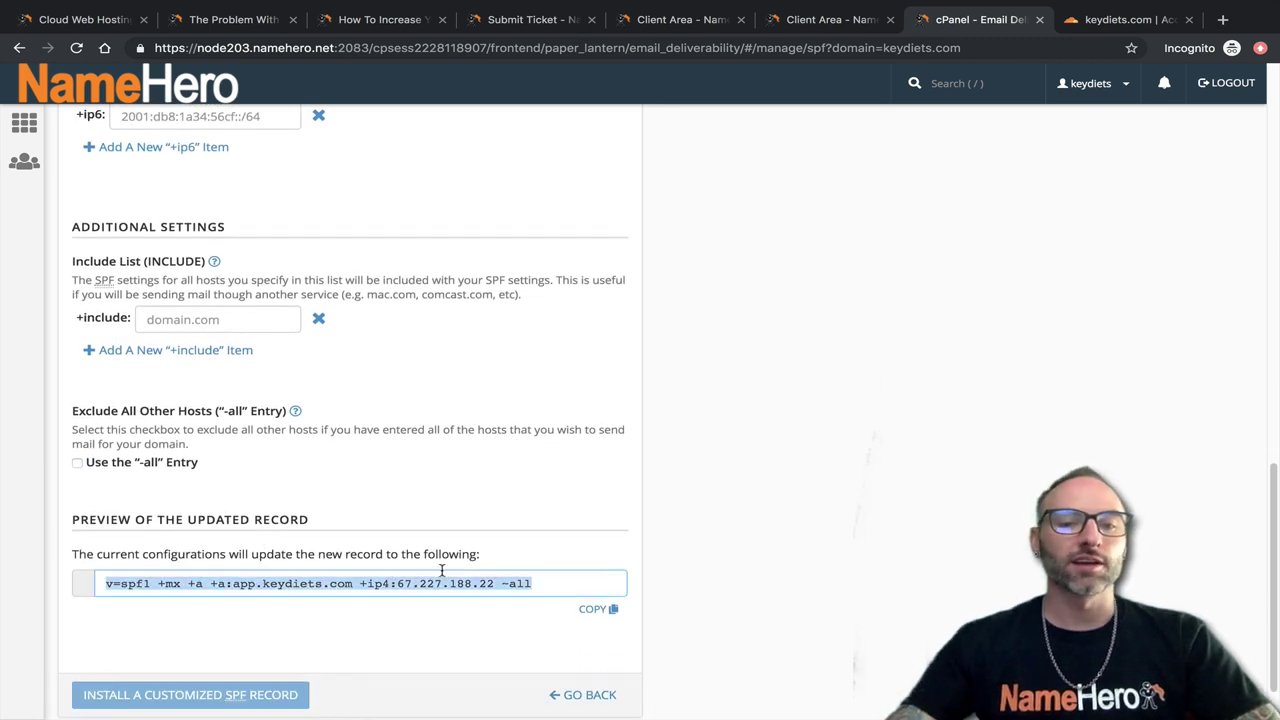
left_click(466, 575)
scroll(390, 480, "up", 6)
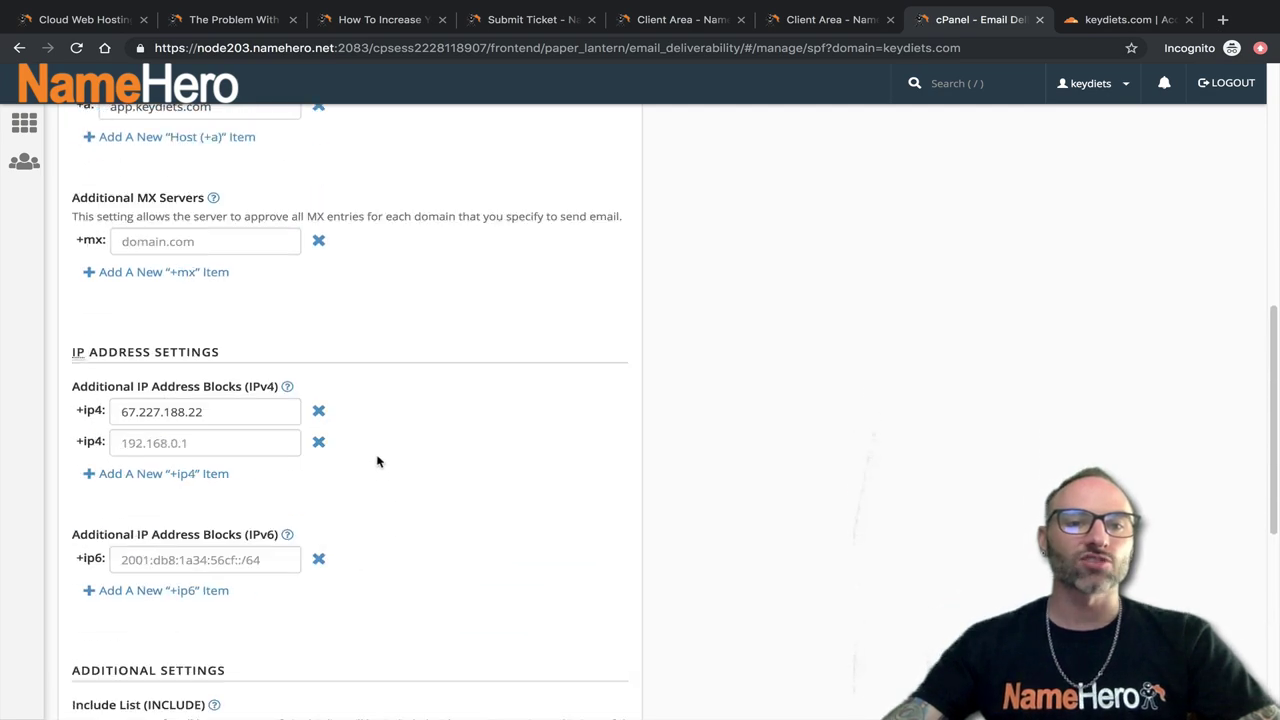
scroll(385, 460, "down", 6)
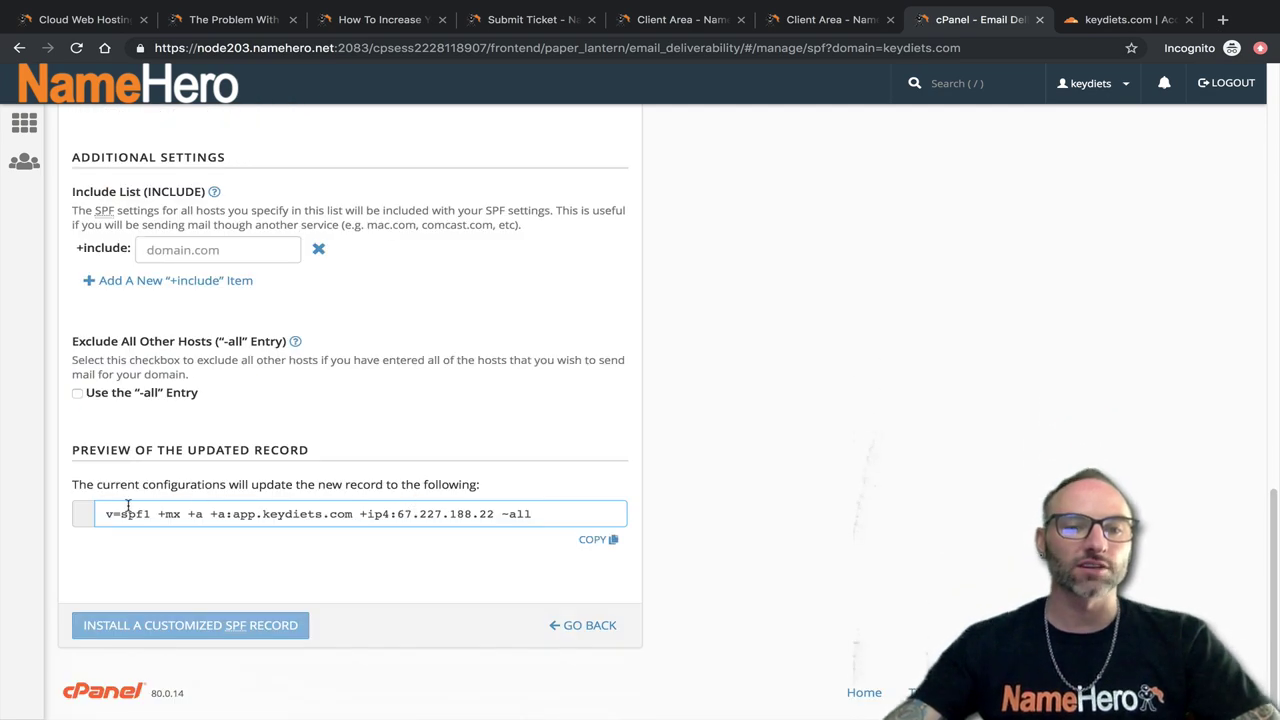
left_click(398, 512)
left_click_drag(540, 512, 65, 509)
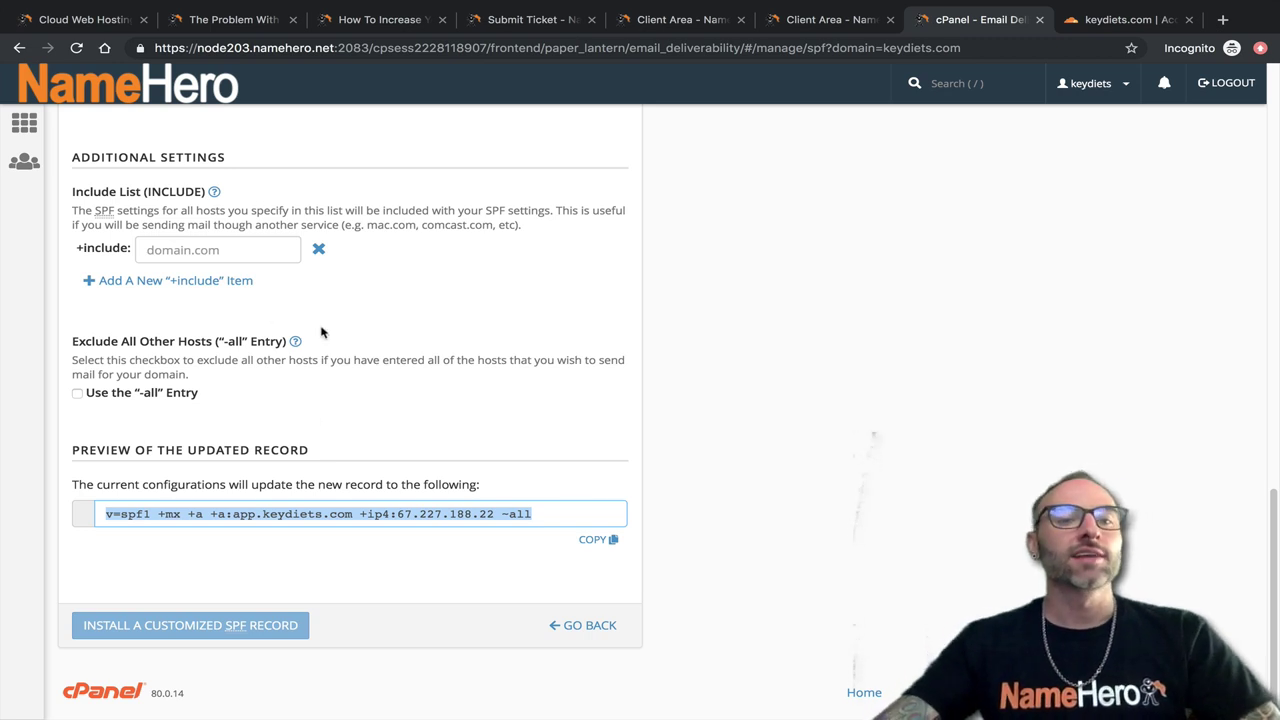
scroll(295, 336, "up", 1)
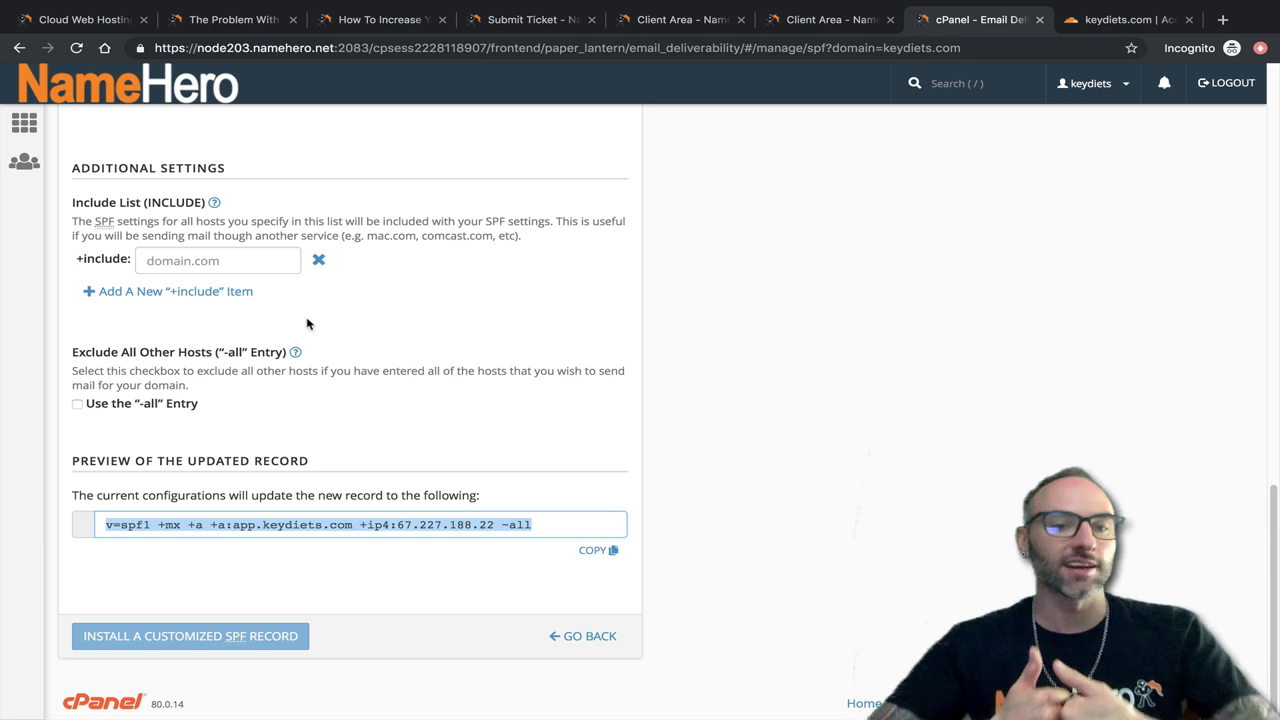
scroll(409, 357, "up", 3)
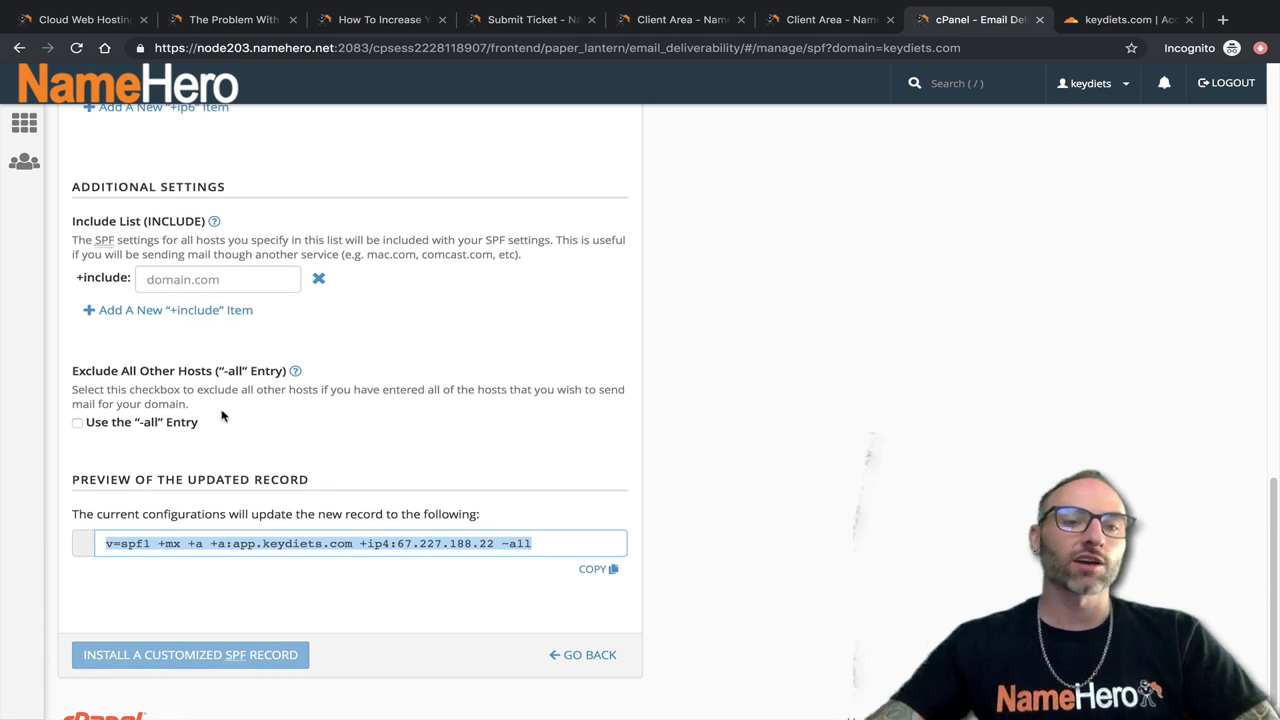
scroll(266, 337, "up", 4)
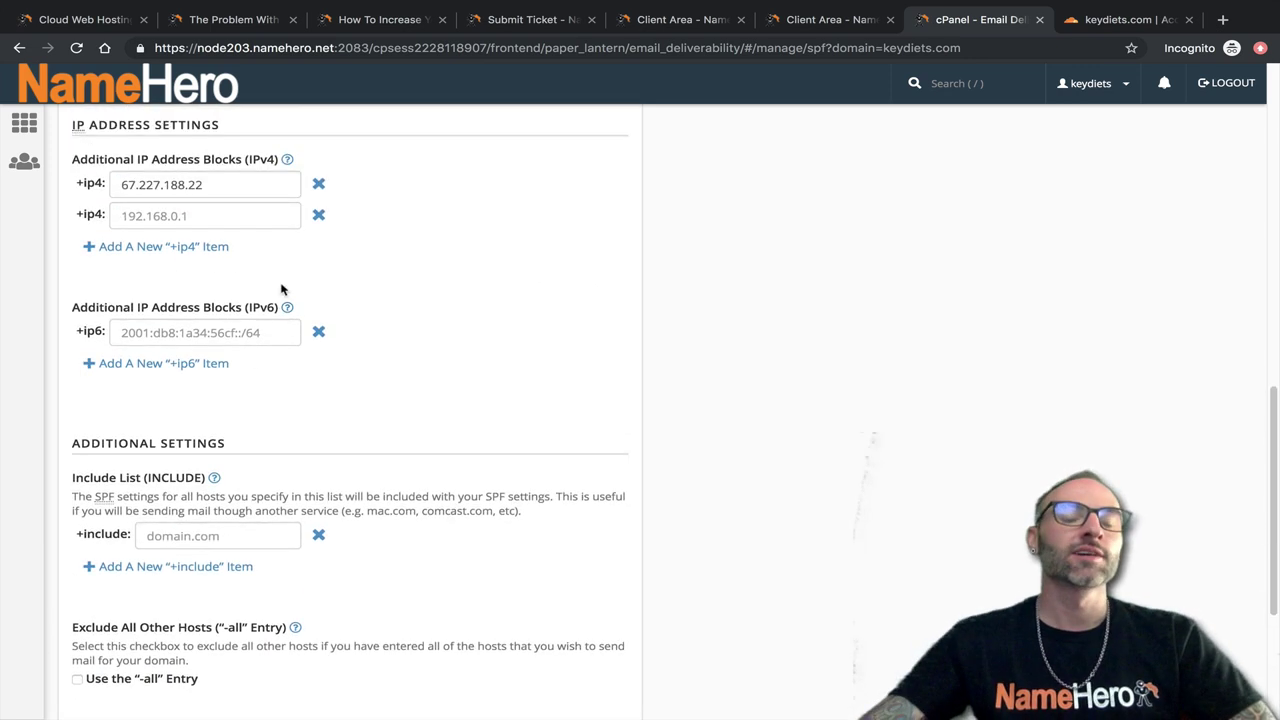
scroll(280, 295, "up", 3)
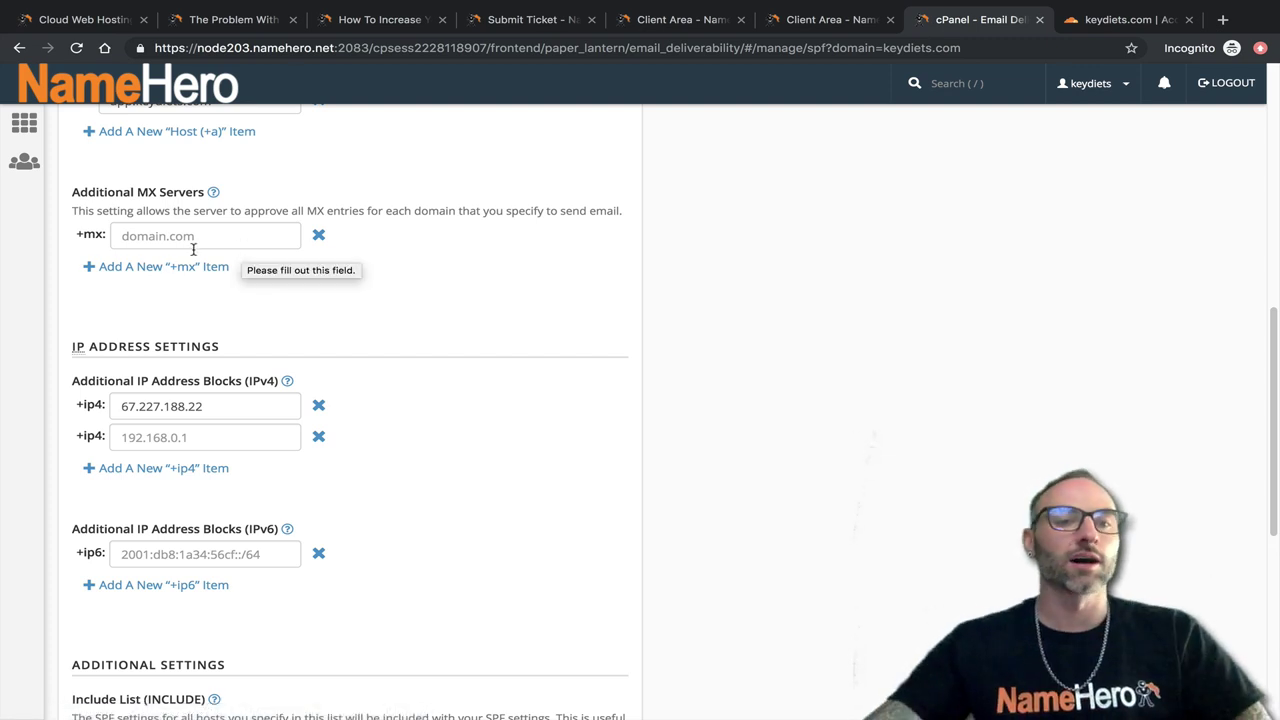
scroll(245, 242, "up", 2)
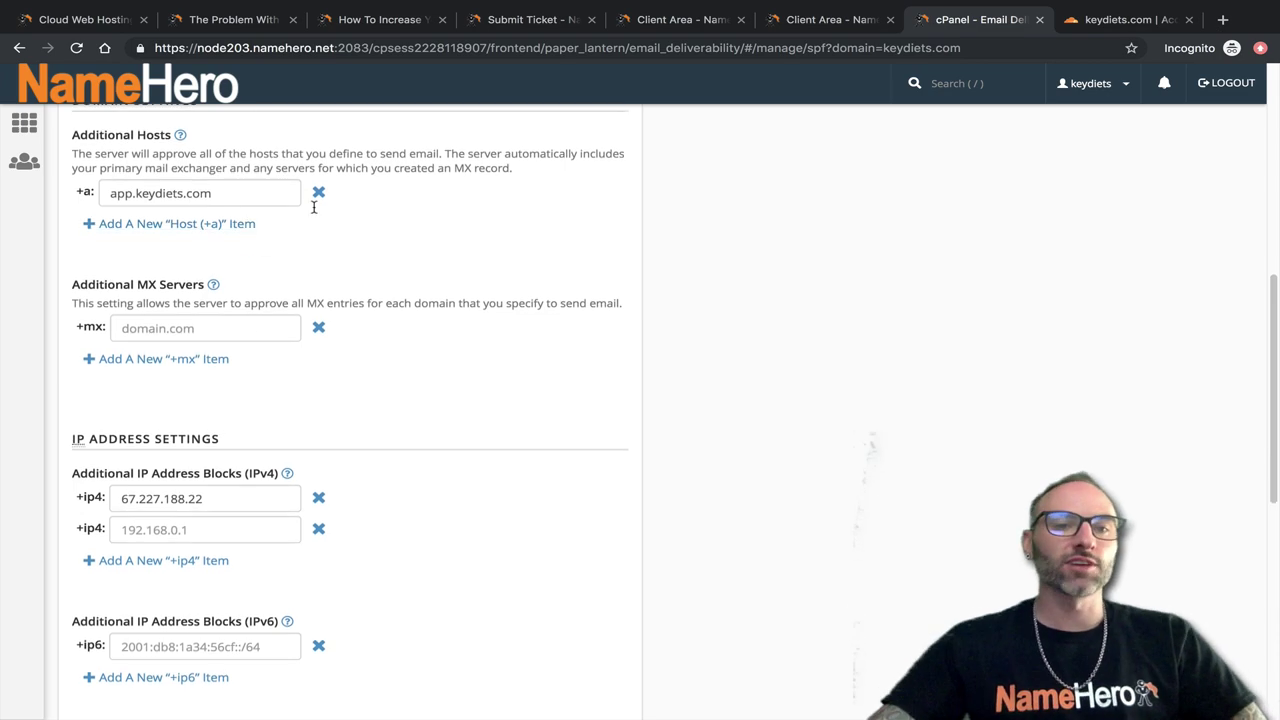
scroll(300, 306, "up", 3)
scroll(243, 471, "up", 1)
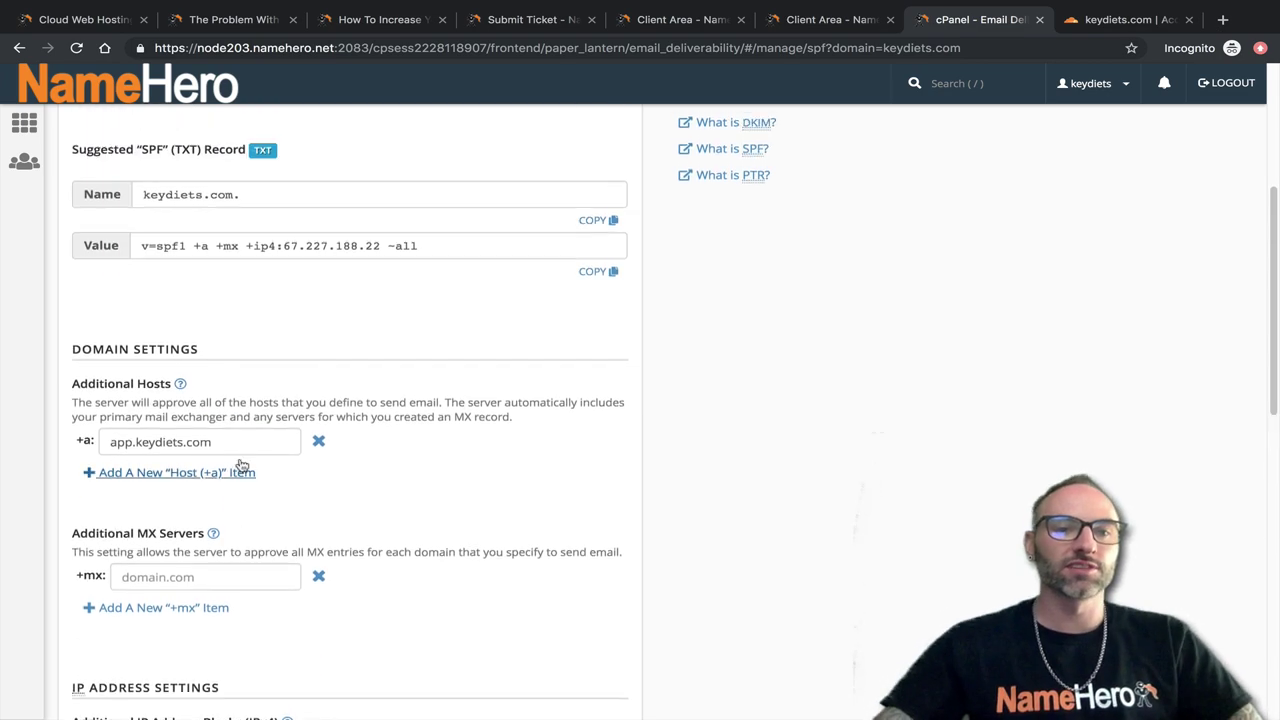
scroll(251, 457, "down", 15)
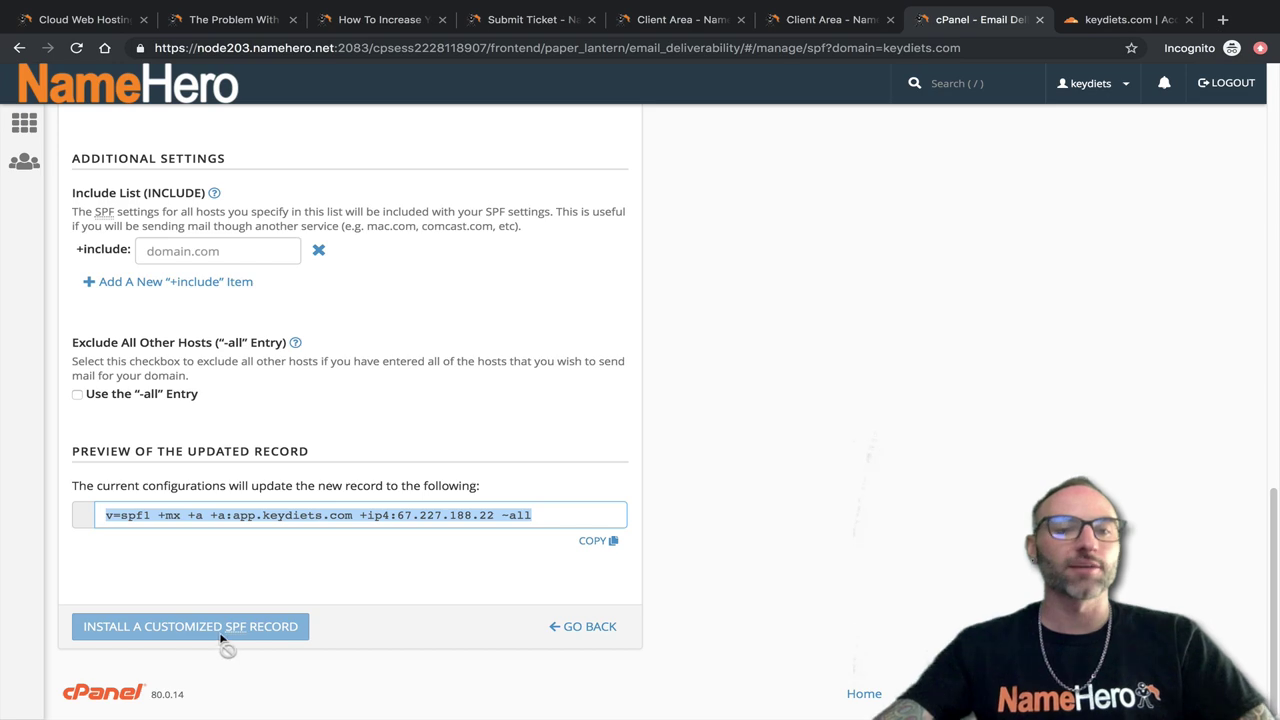
scroll(273, 573, "up", 1)
scroll(273, 573, "up", 15)
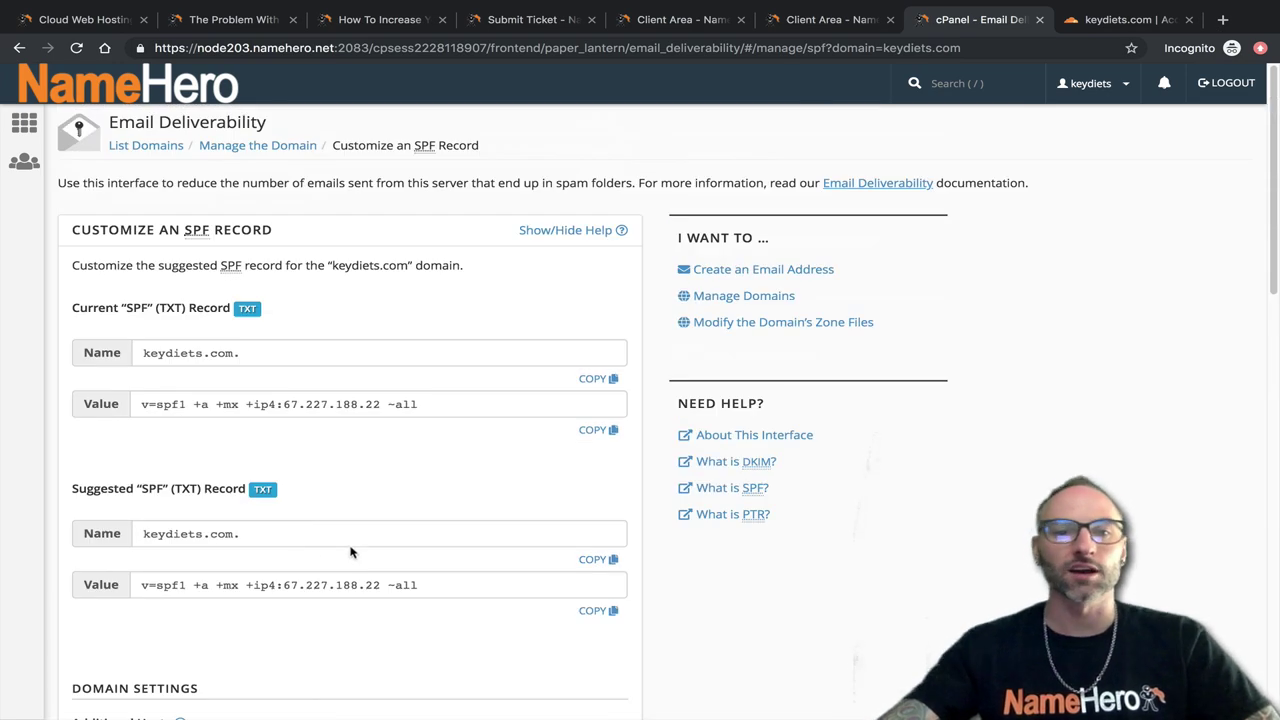
Return to keydiets.com's Manage the Domain page and review its DKIM, SPF and PTR status
left_click(258, 146)
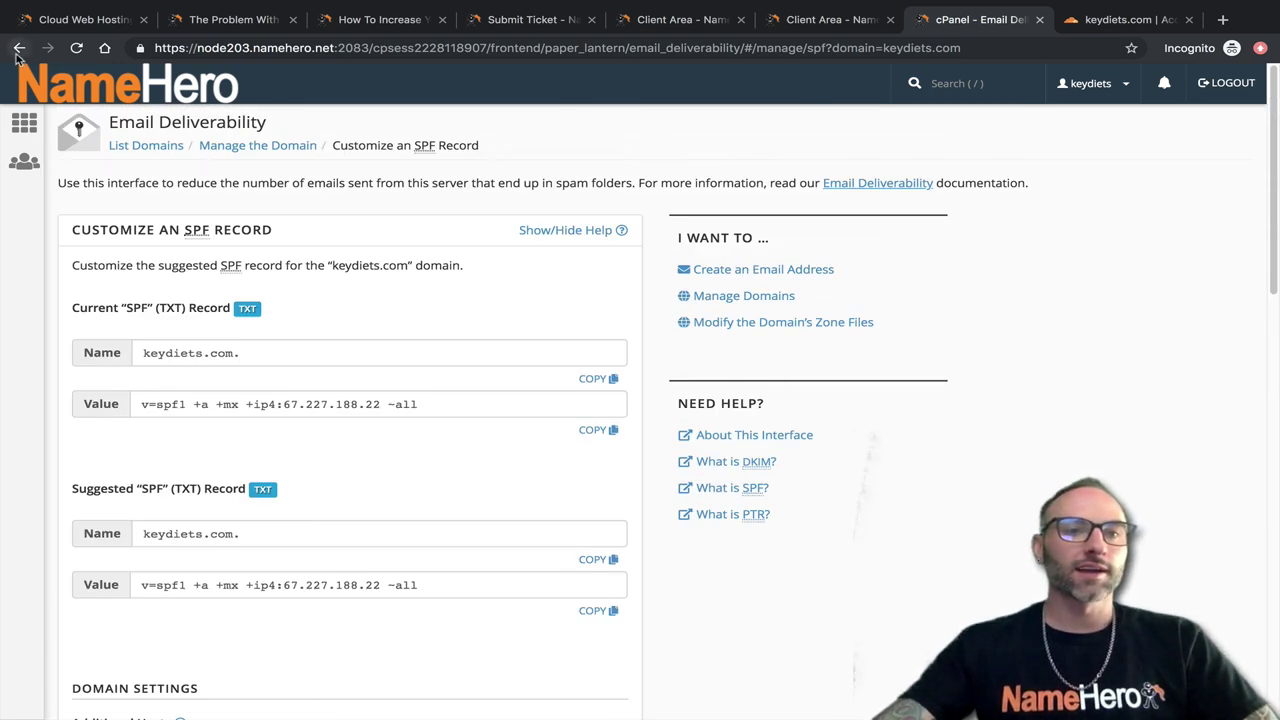
scroll(580, 443, "down", 1)
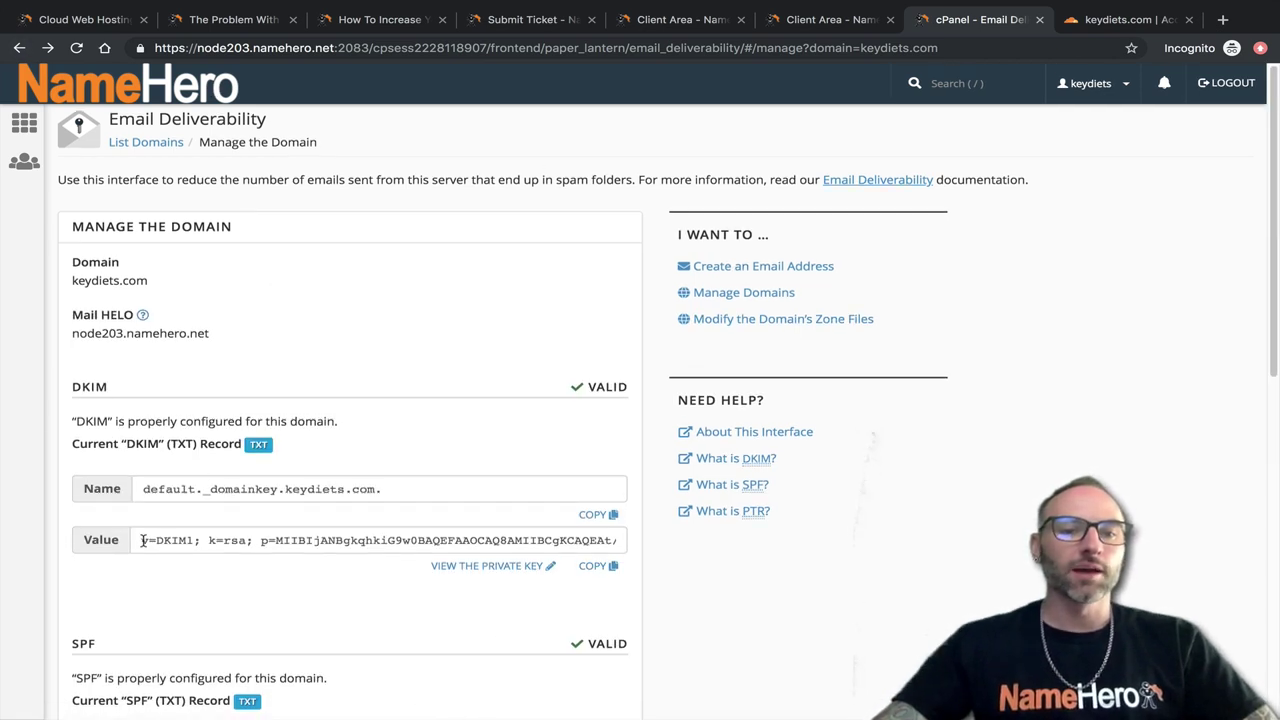
left_click_drag(145, 540, 385, 540)
scroll(370, 565, "down", 5)
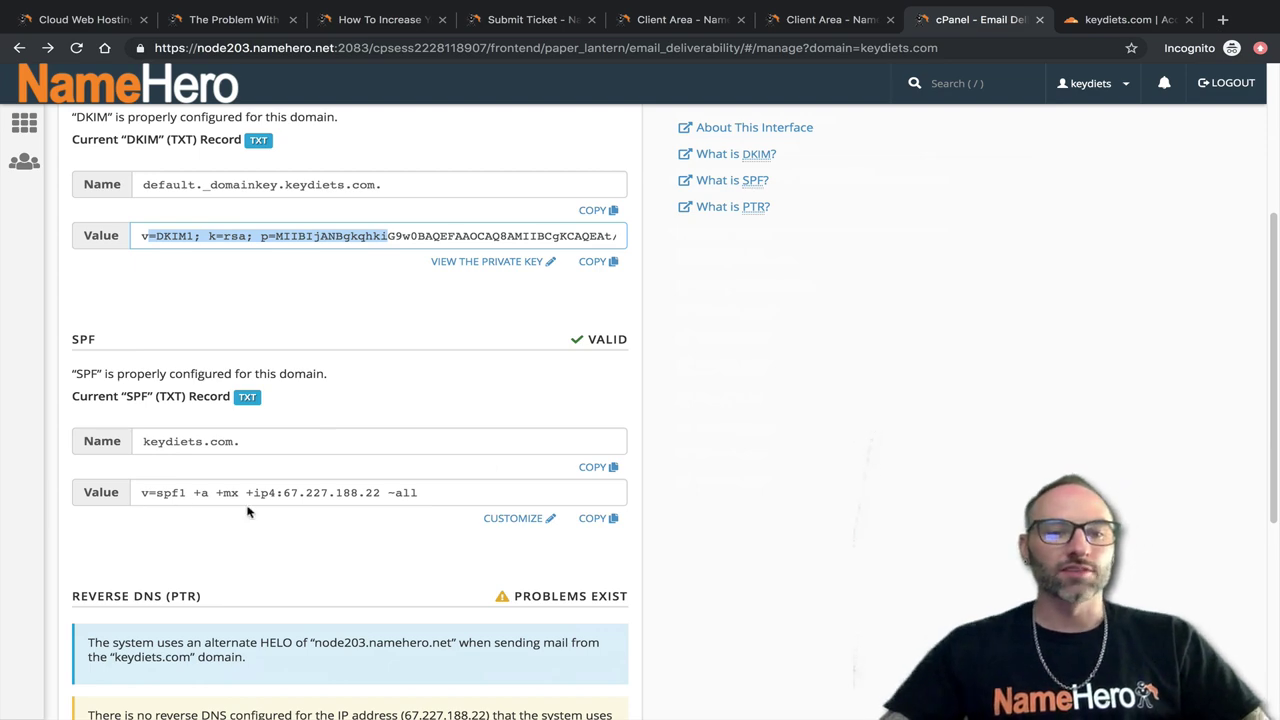
scroll(250, 507, "down", 1)
scroll(328, 436, "down", 5)
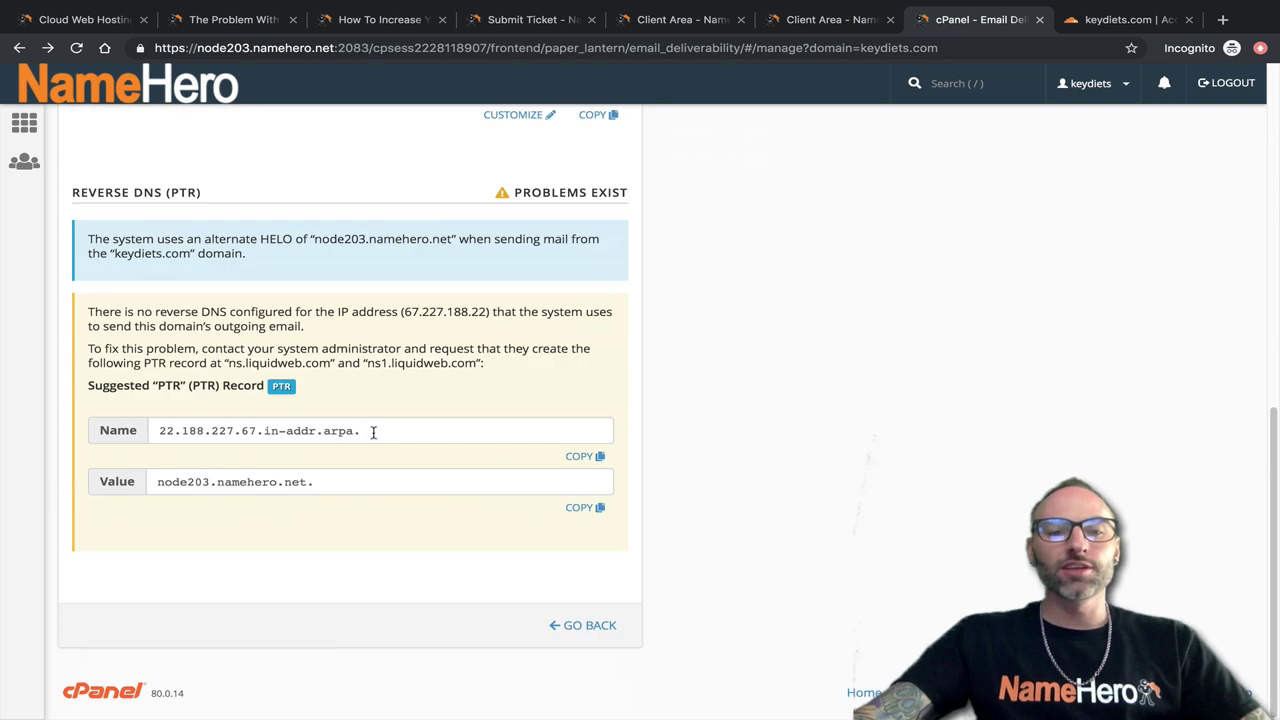
scroll(371, 429, "up", 10)
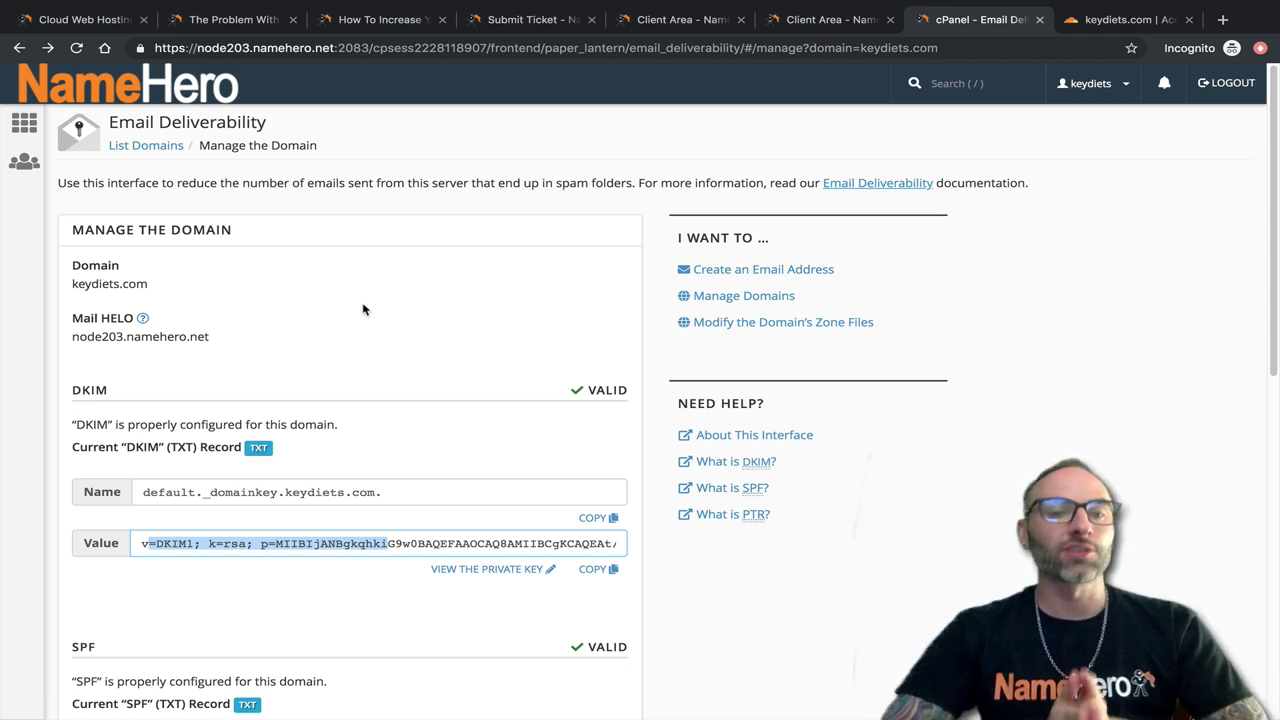
Find and open the Cloudflare plugin from the cPanel home page via a 'cloud' search
left_click(176, 98)
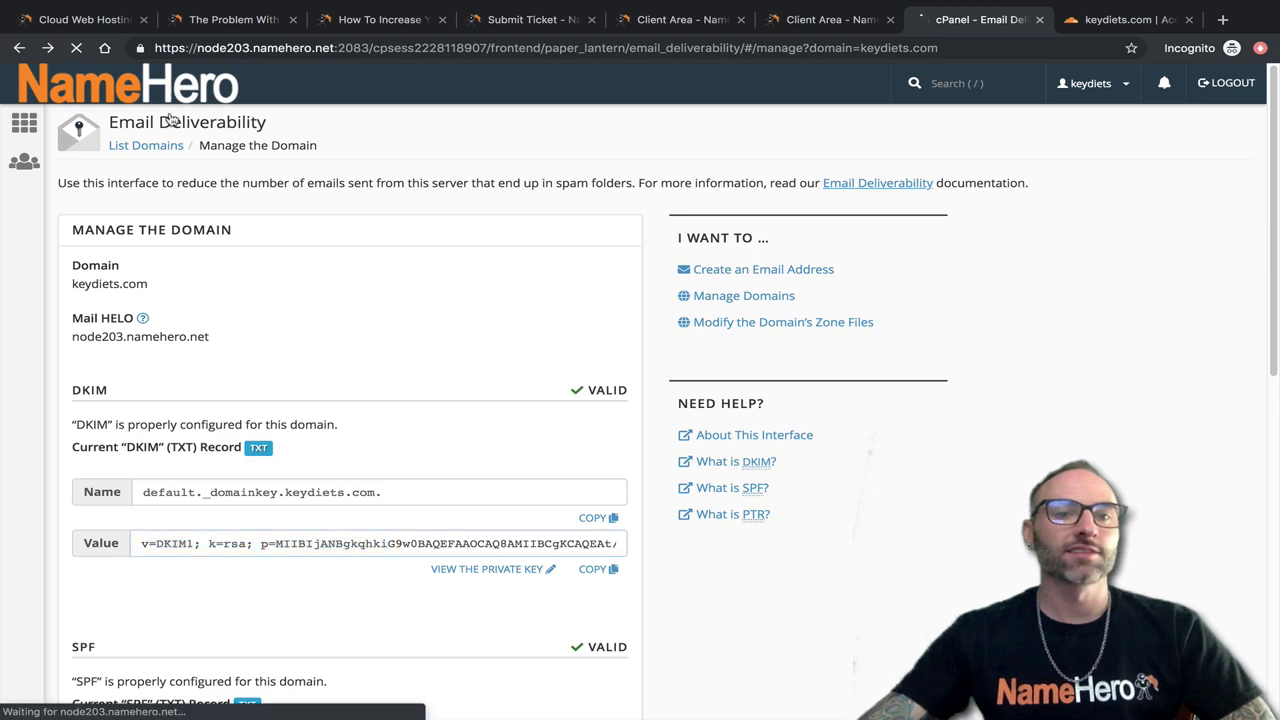
type("cloud")
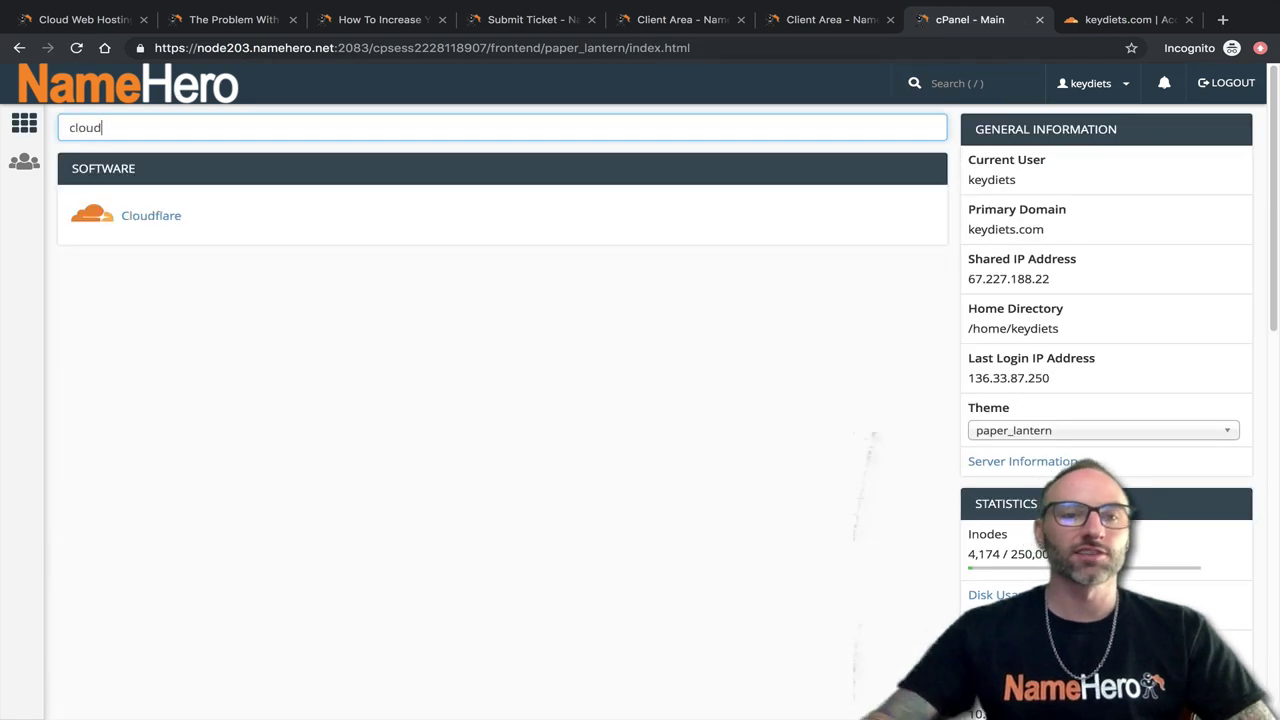
left_click(176, 214)
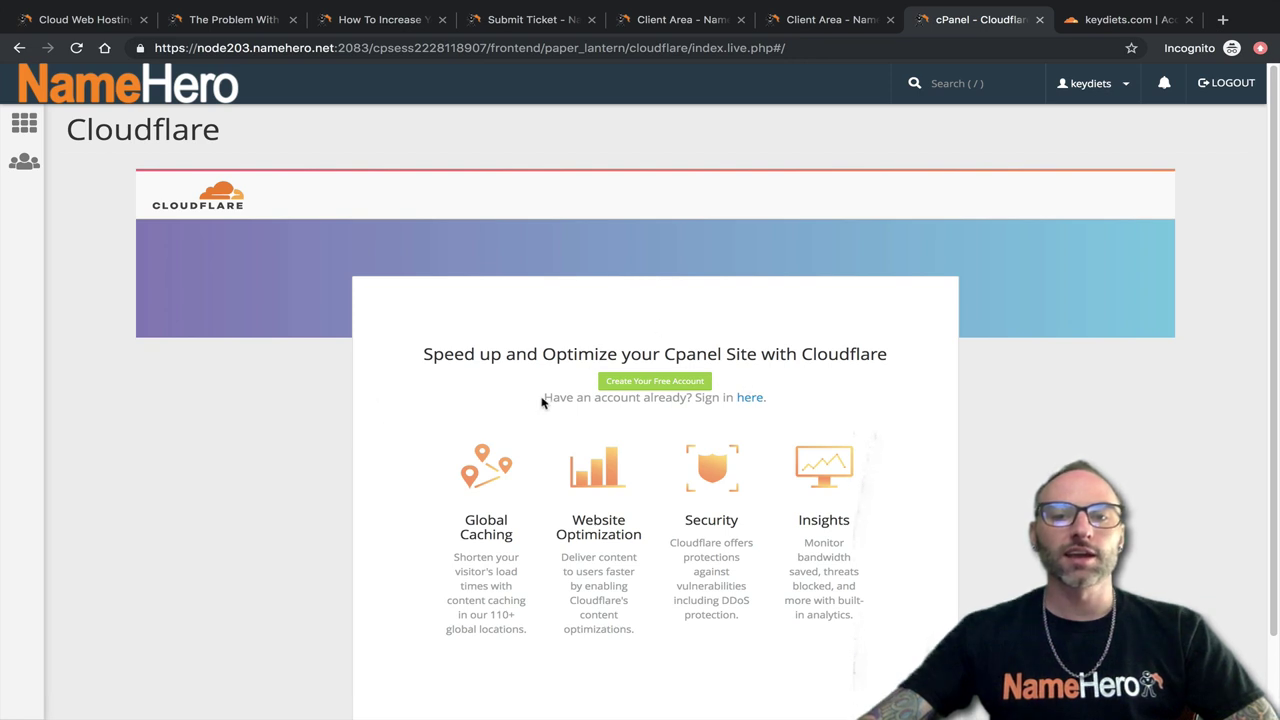
Sign in to Cloudflare with the account e-mail and password
left_click(750, 398)
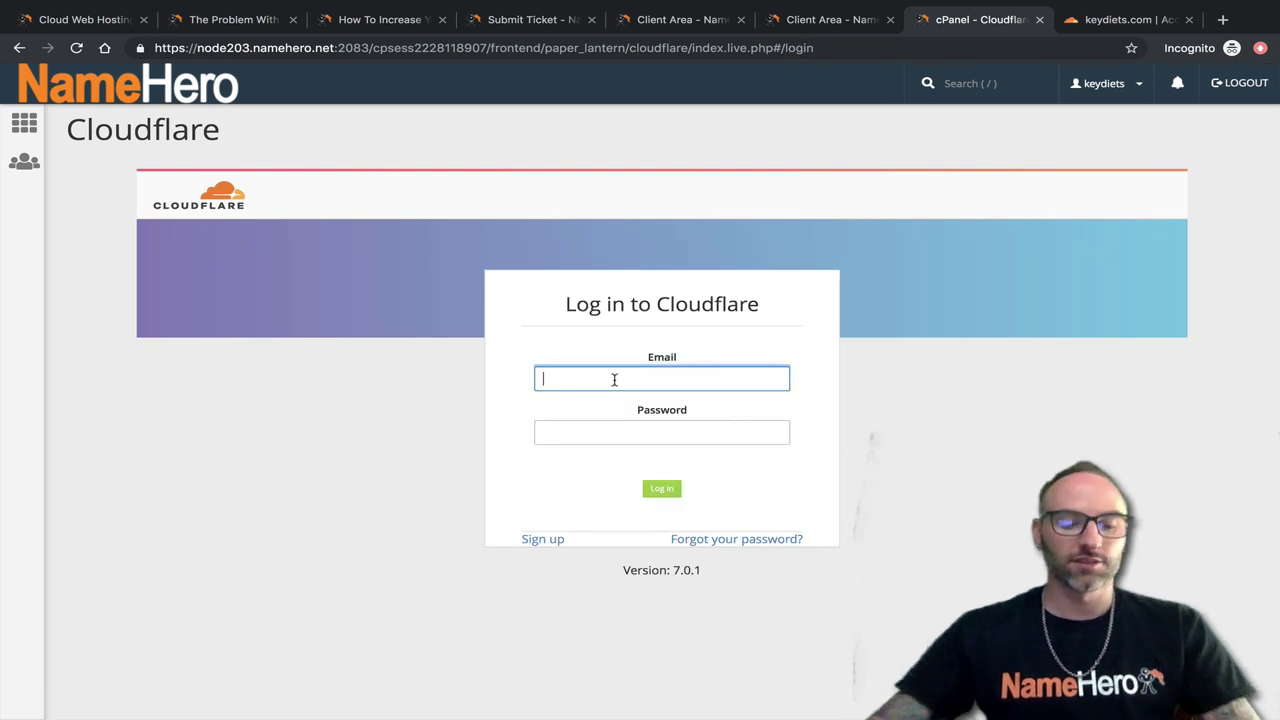
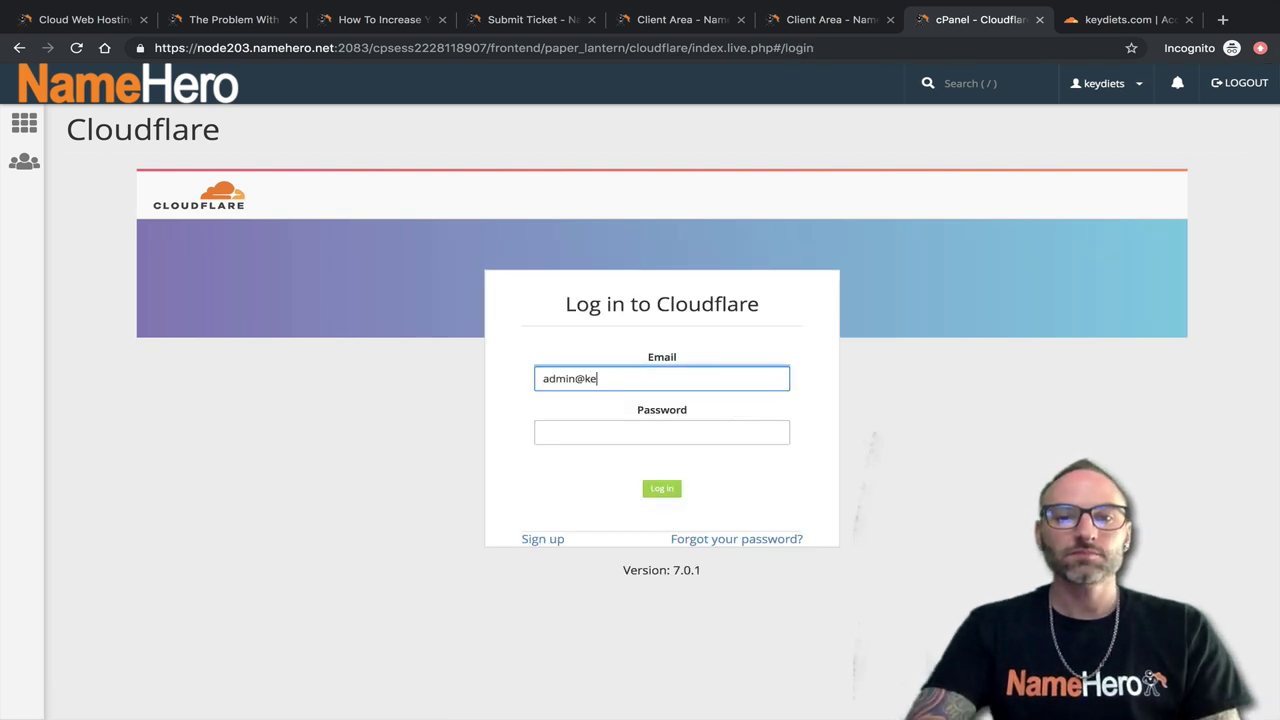
key("Tab")
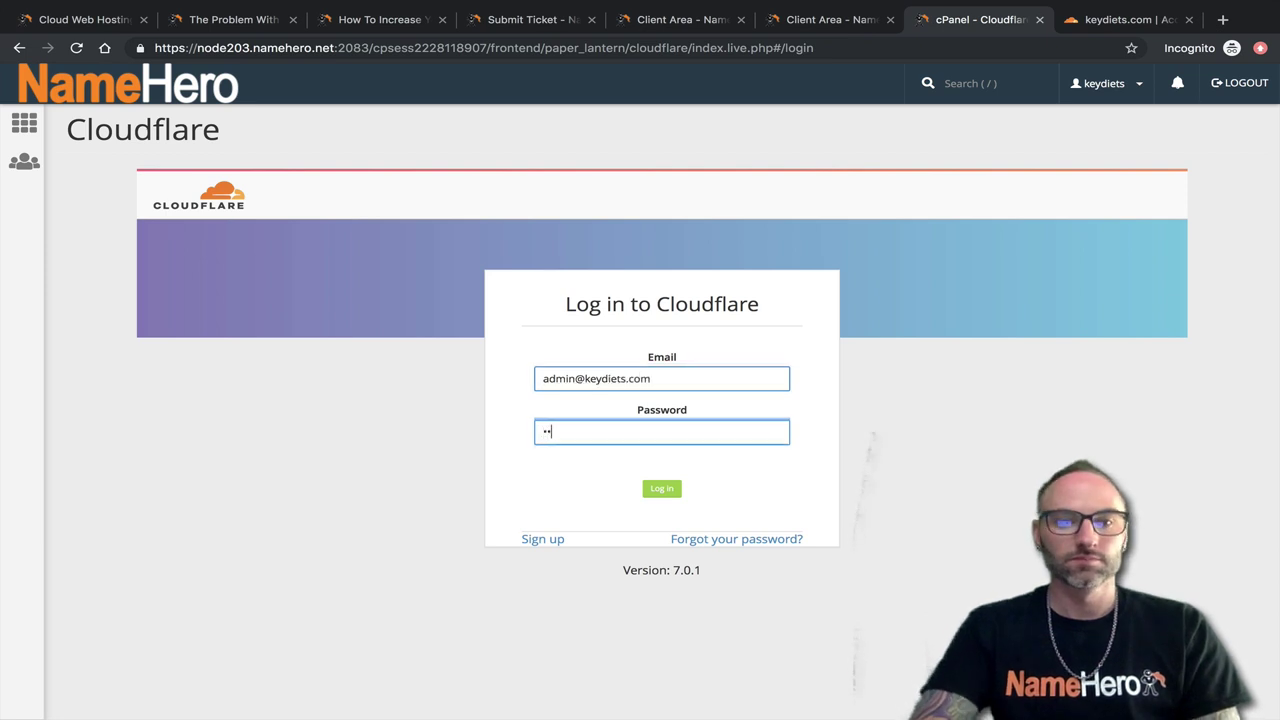
type("********")
left_click(662, 488)
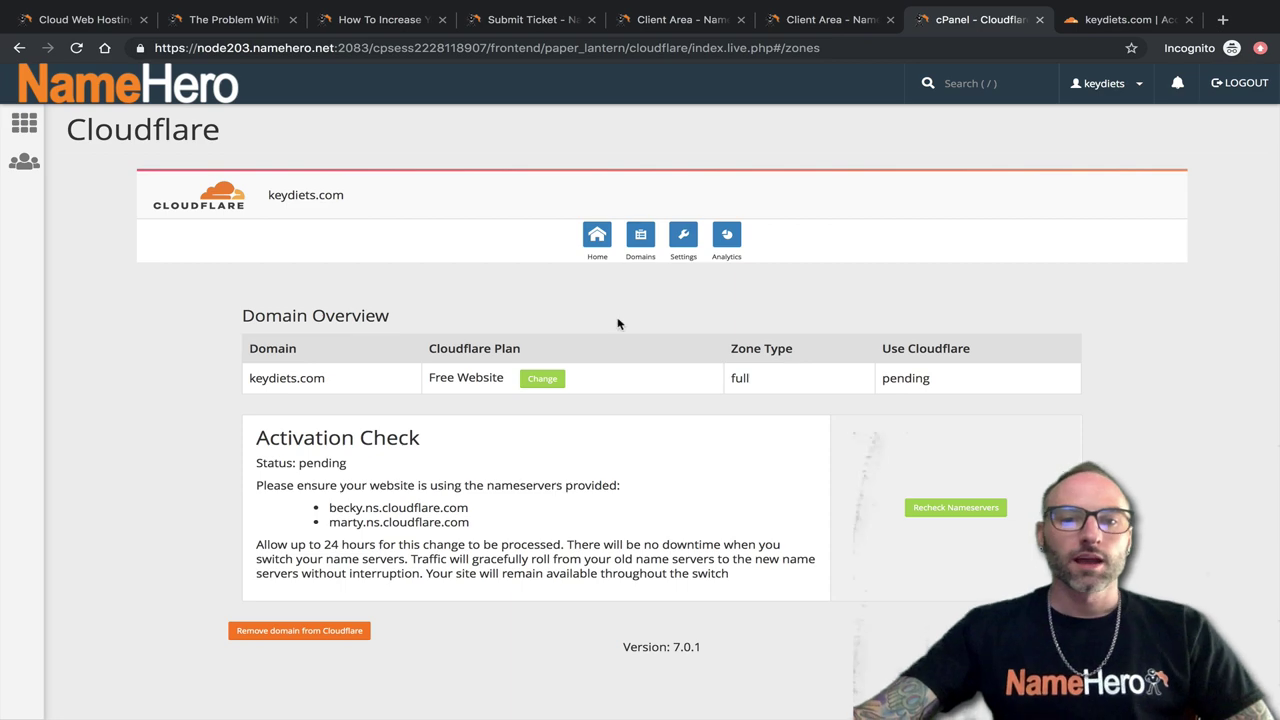
Highlight the full zone type and the two assigned Cloudflare nameservers
scroll(490, 395, "down", 3)
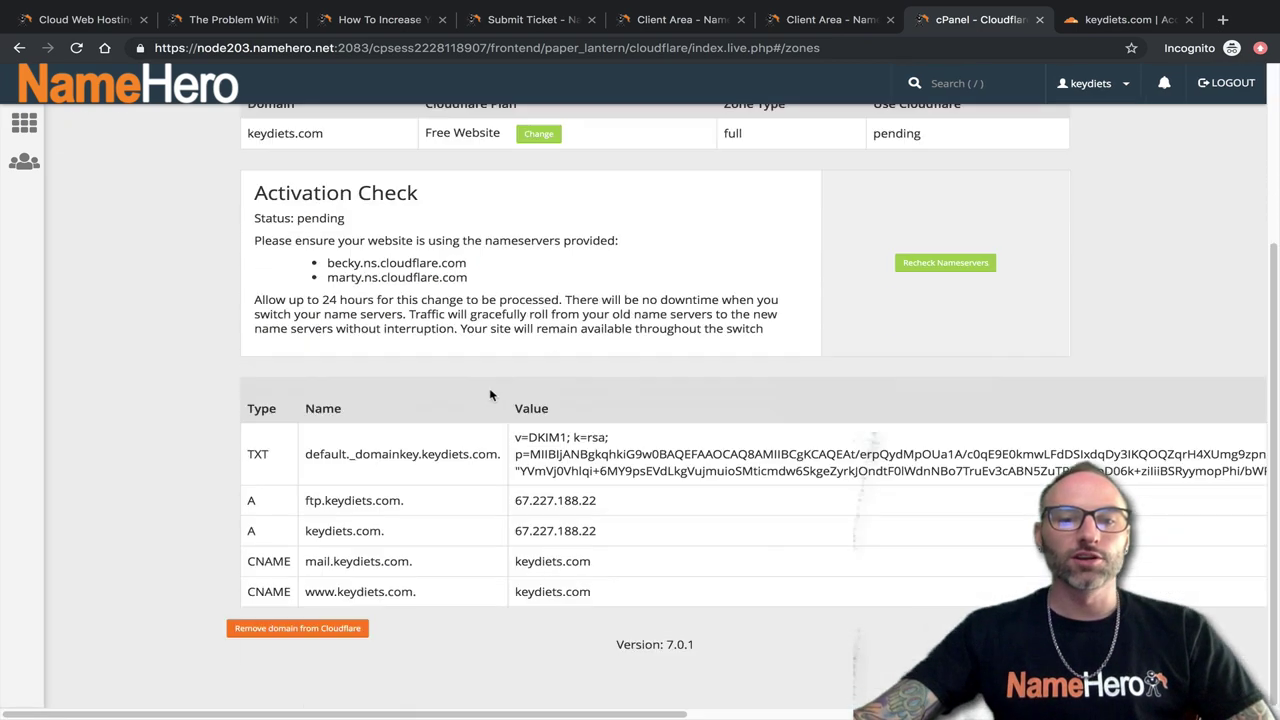
scroll(362, 342, "up", 3)
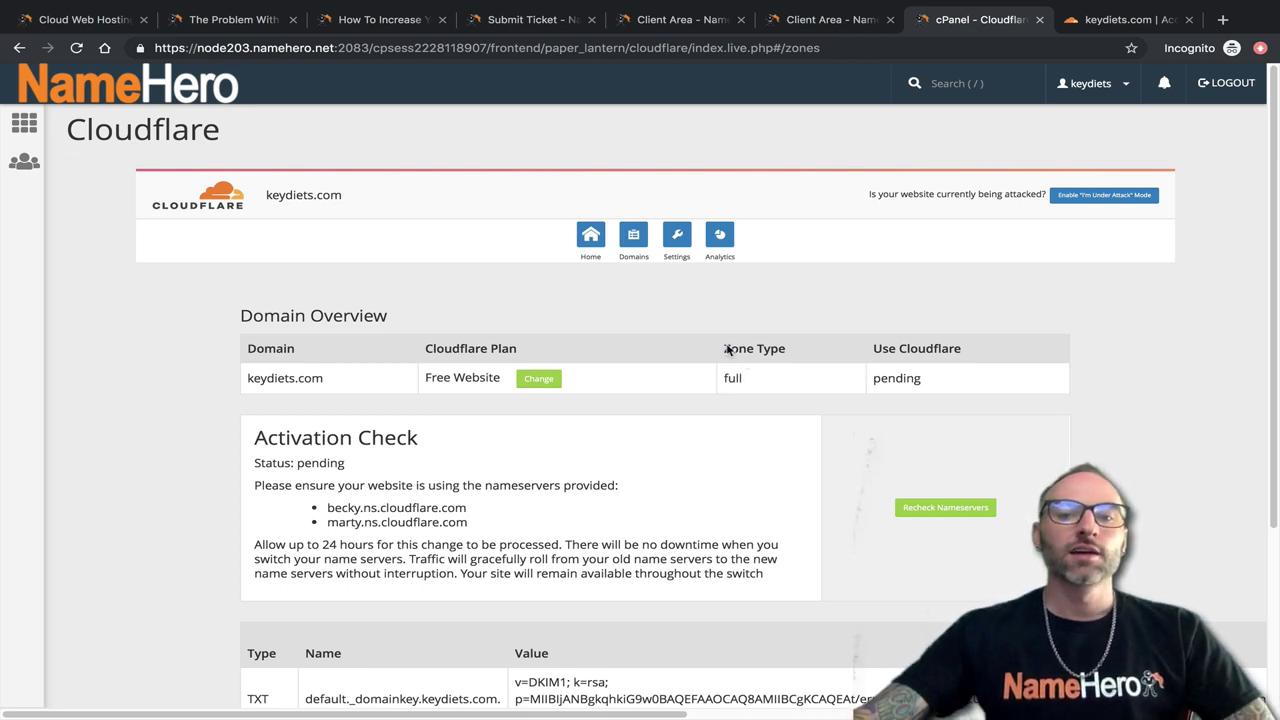
left_click_drag(723, 347, 822, 351)
left_click_drag(770, 383, 722, 384)
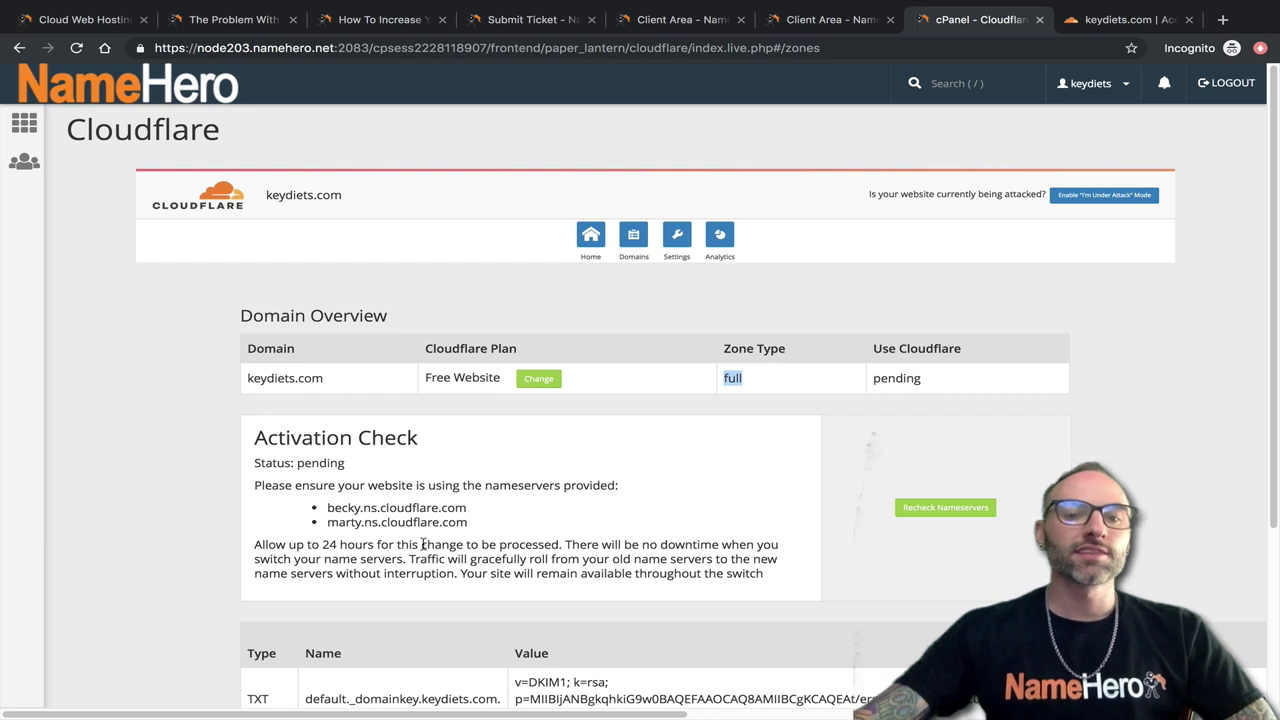
left_click(478, 528)
left_click_drag(478, 528, 323, 513)
left_click_drag(519, 514, 327, 507)
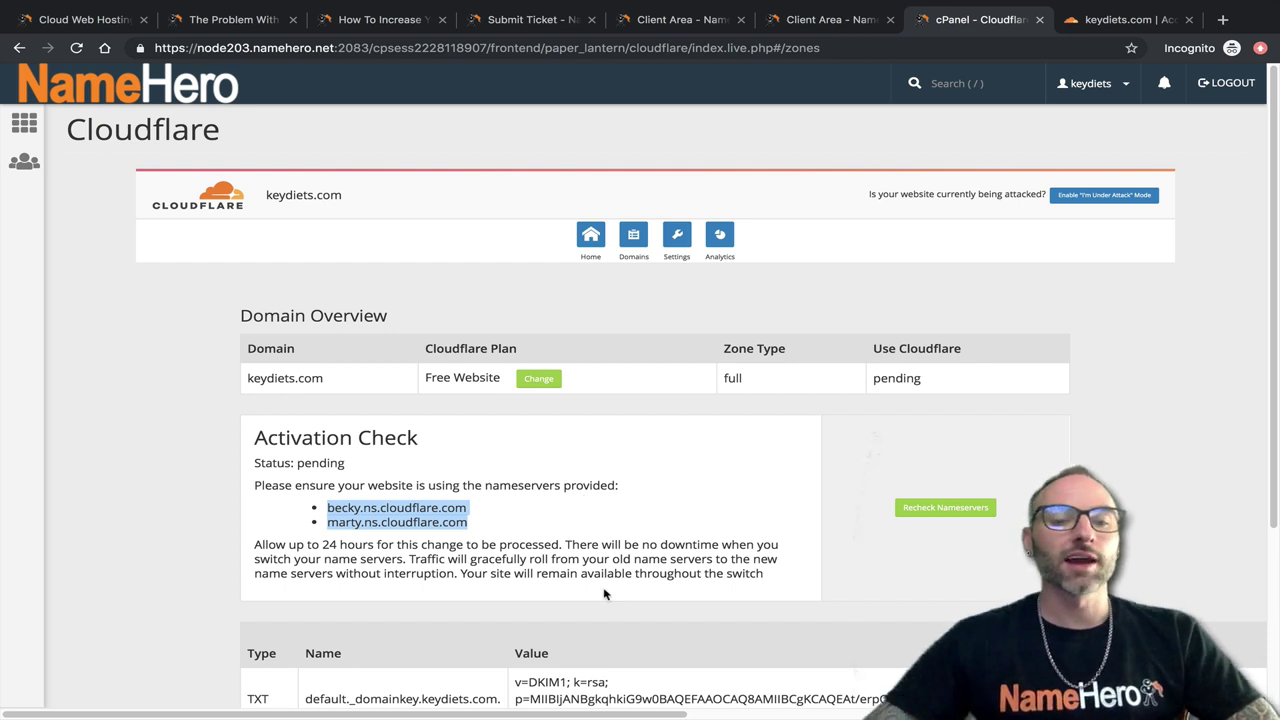
Point out the DKIM TXT record default._domainkey.keydiets.com. in the DNS records table
scroll(513, 482, "down", 1)
scroll(513, 482, "down", 1)
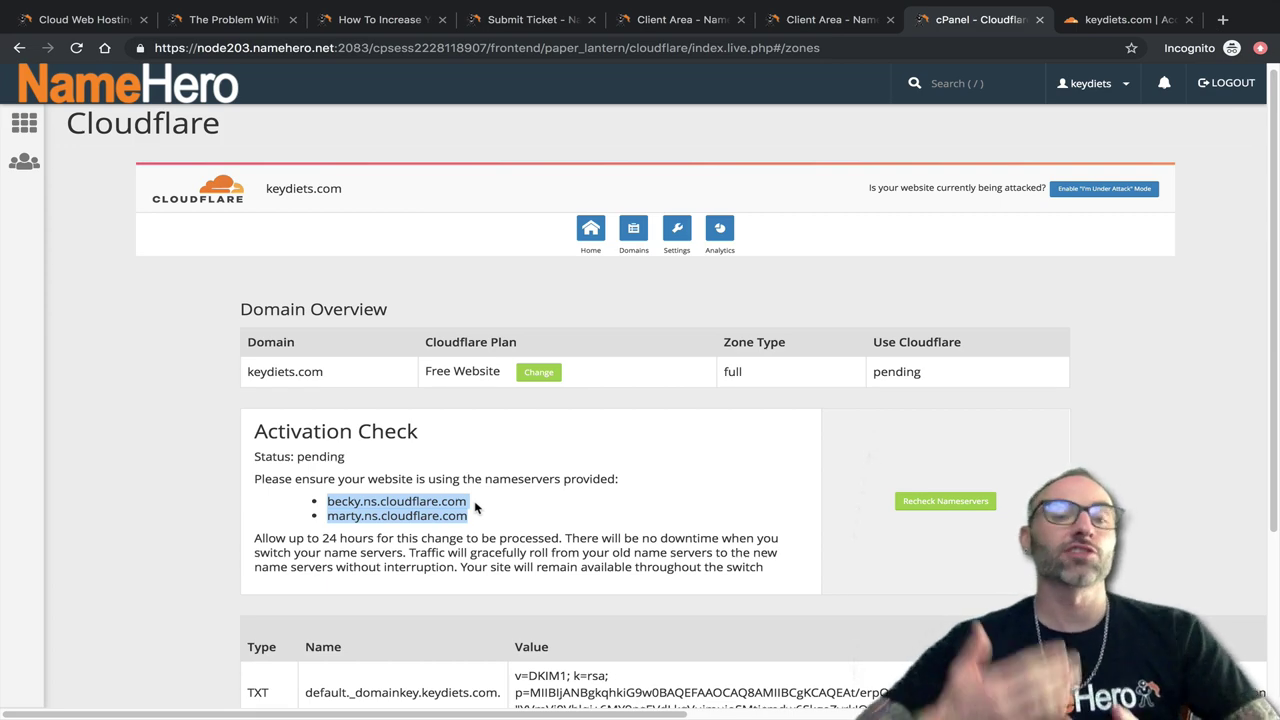
scroll(442, 363, "down", 5)
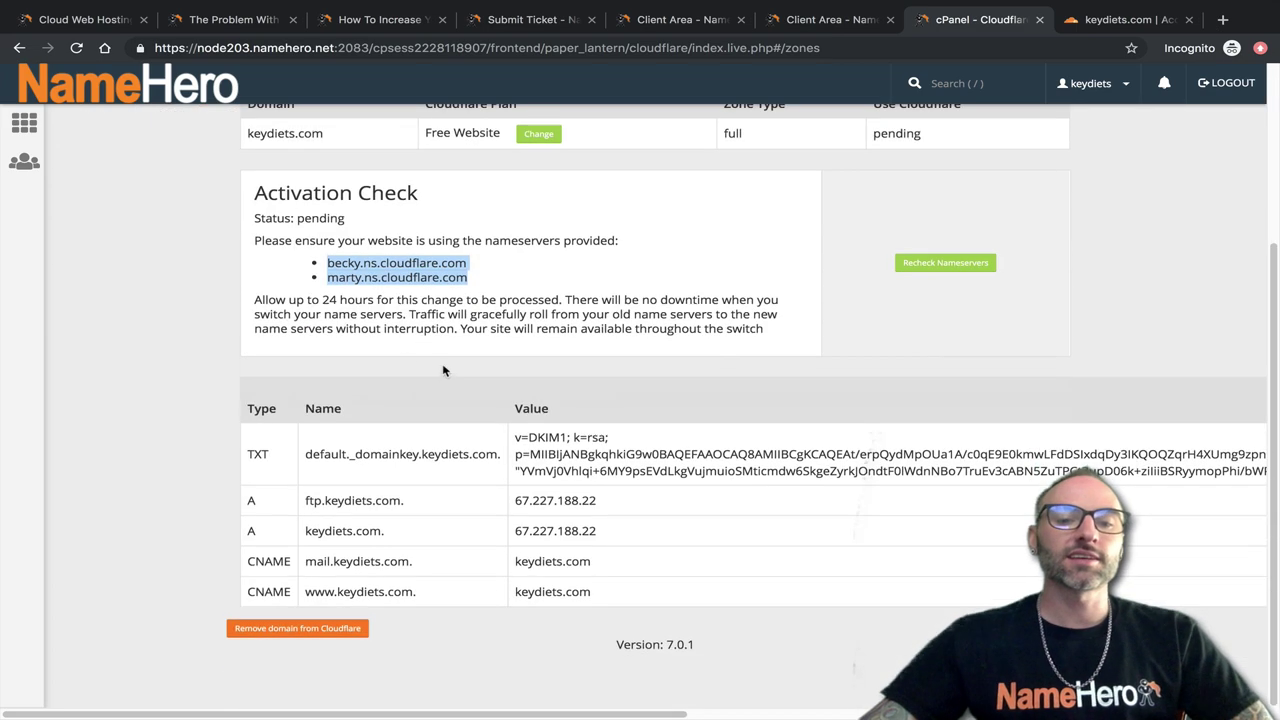
scroll(300, 390, "up", 1)
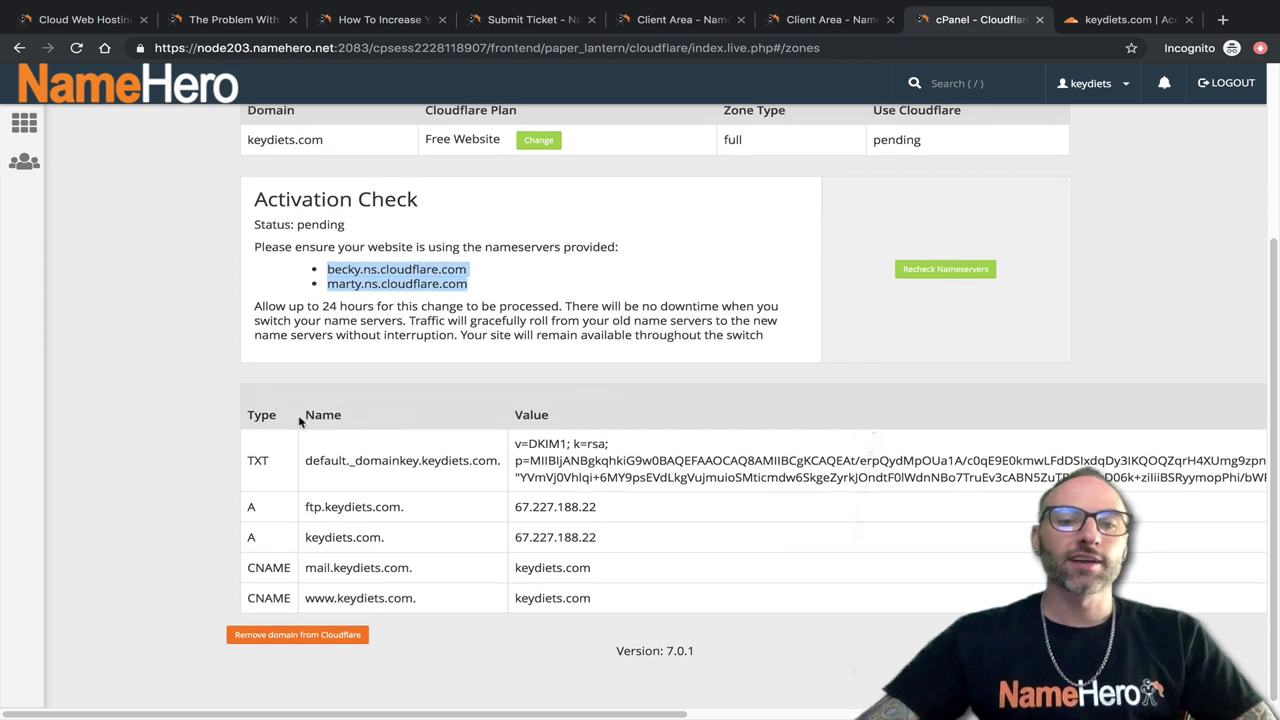
left_click(255, 458)
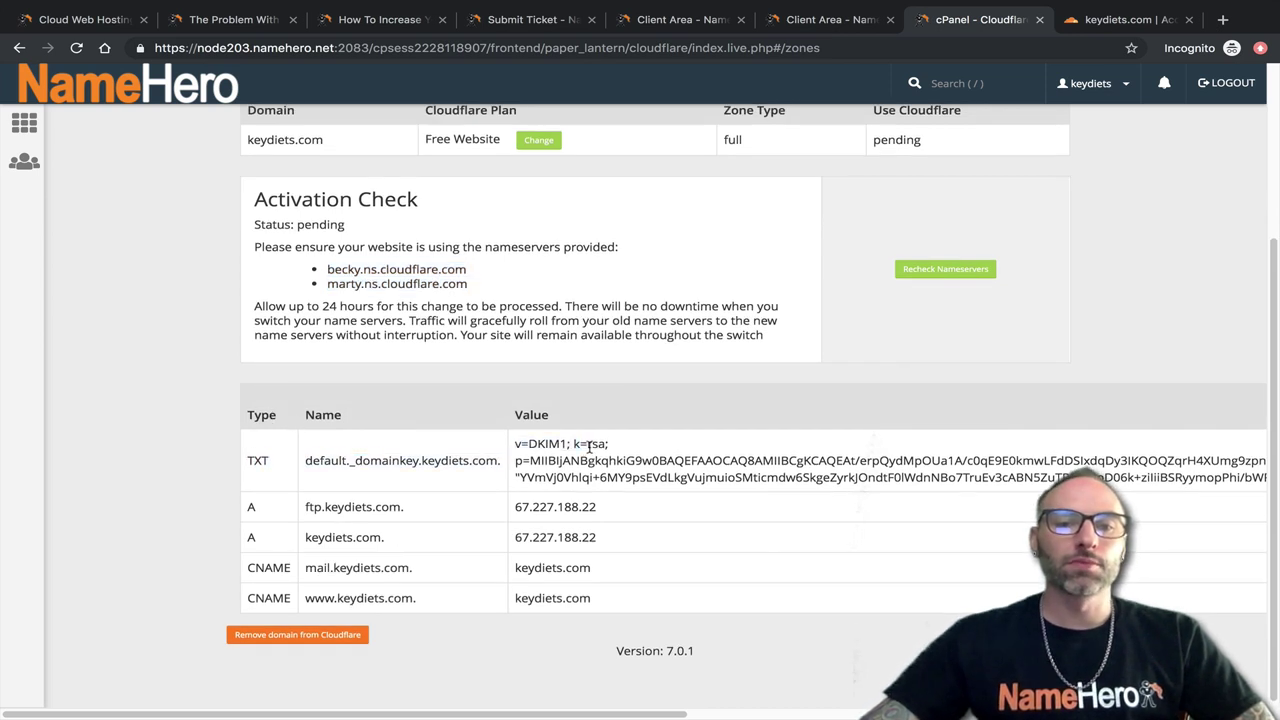
left_click_drag(798, 482, 424, 447)
left_click(420, 450)
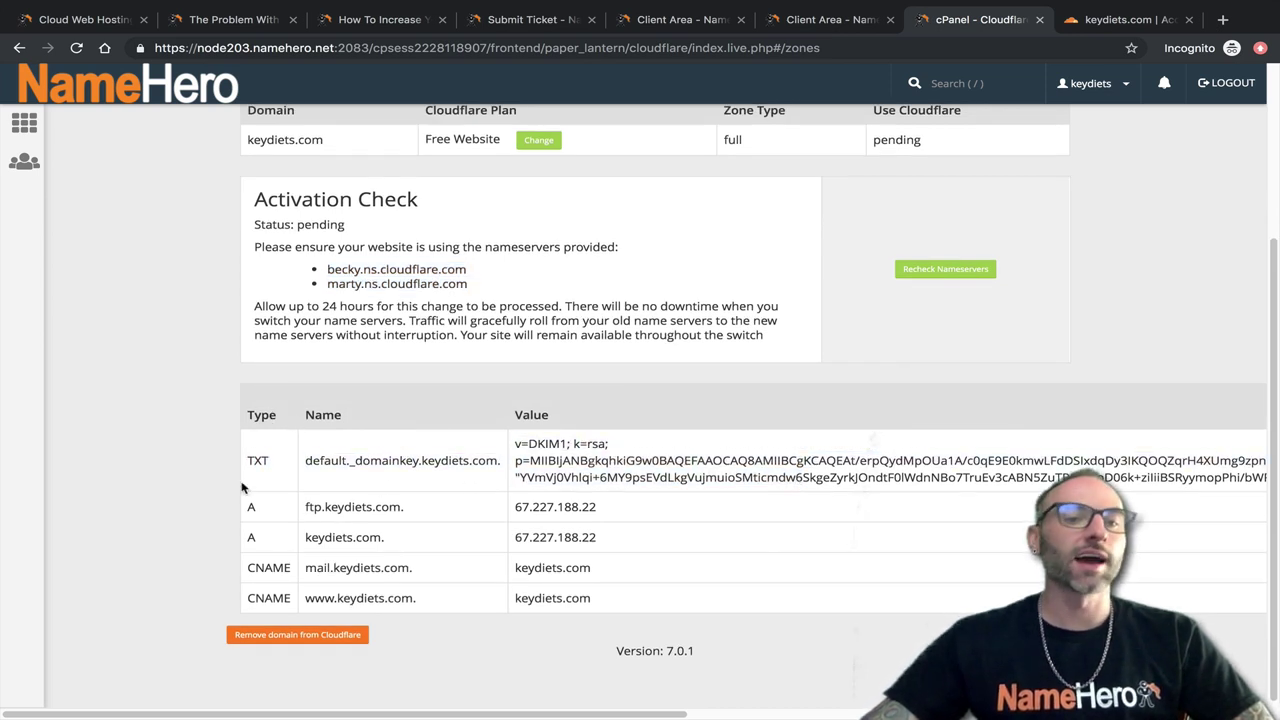
left_click_drag(306, 461, 504, 463)
left_click(510, 466)
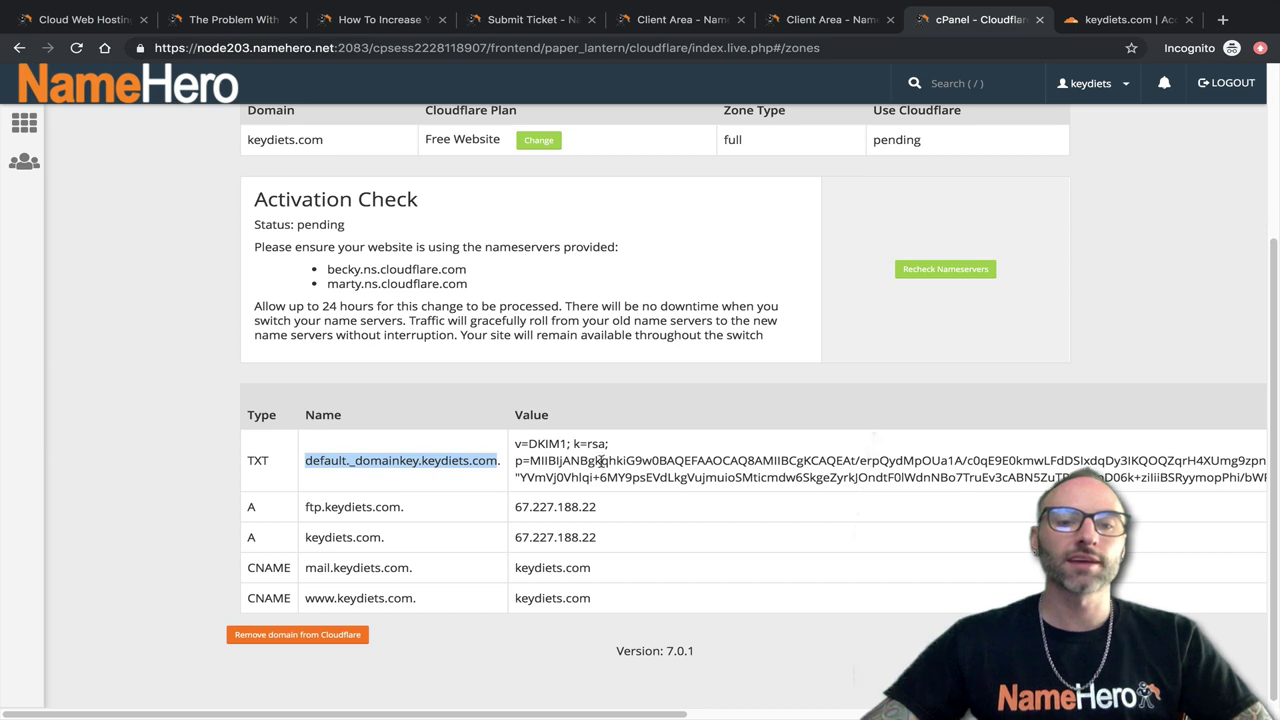
Select the whole DKIM record value, then move to the keydiets.com Cloudflare dashboard tab
triple_click(619, 468)
left_click_drag(514, 443, 576, 461)
left_click(601, 443)
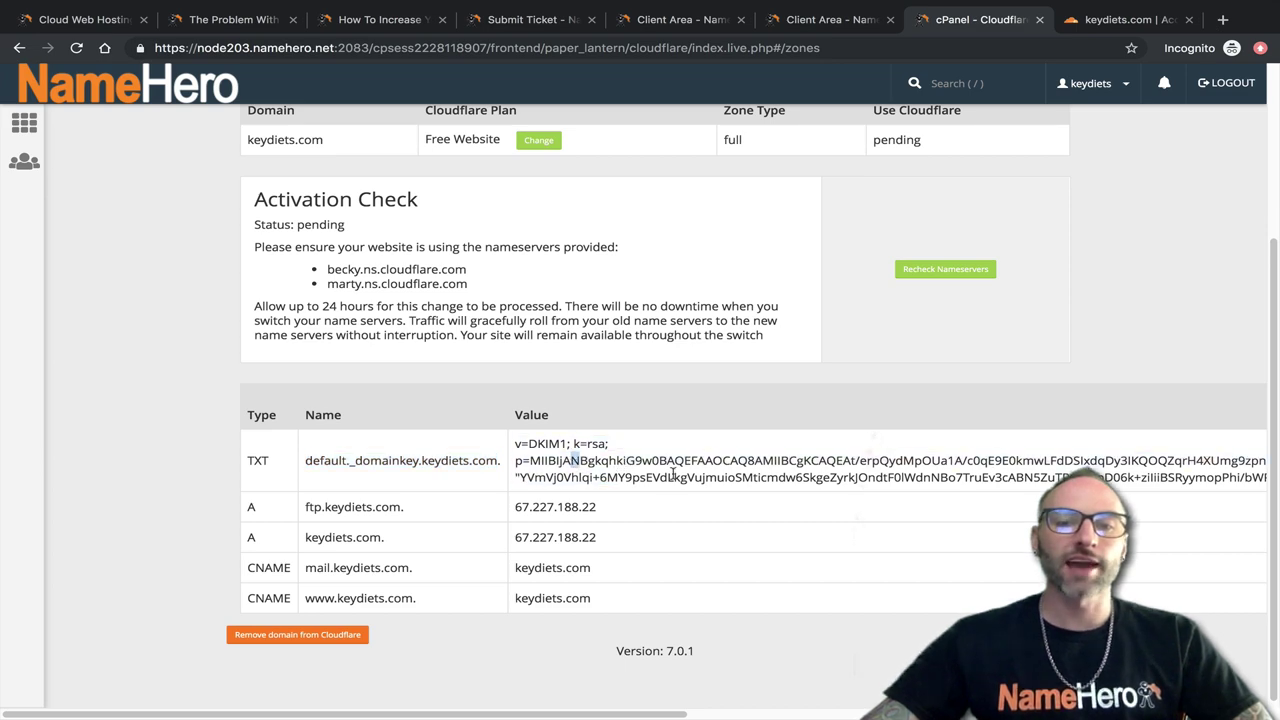
triple_click(601, 443)
left_click(601, 443)
left_click(1103, 22)
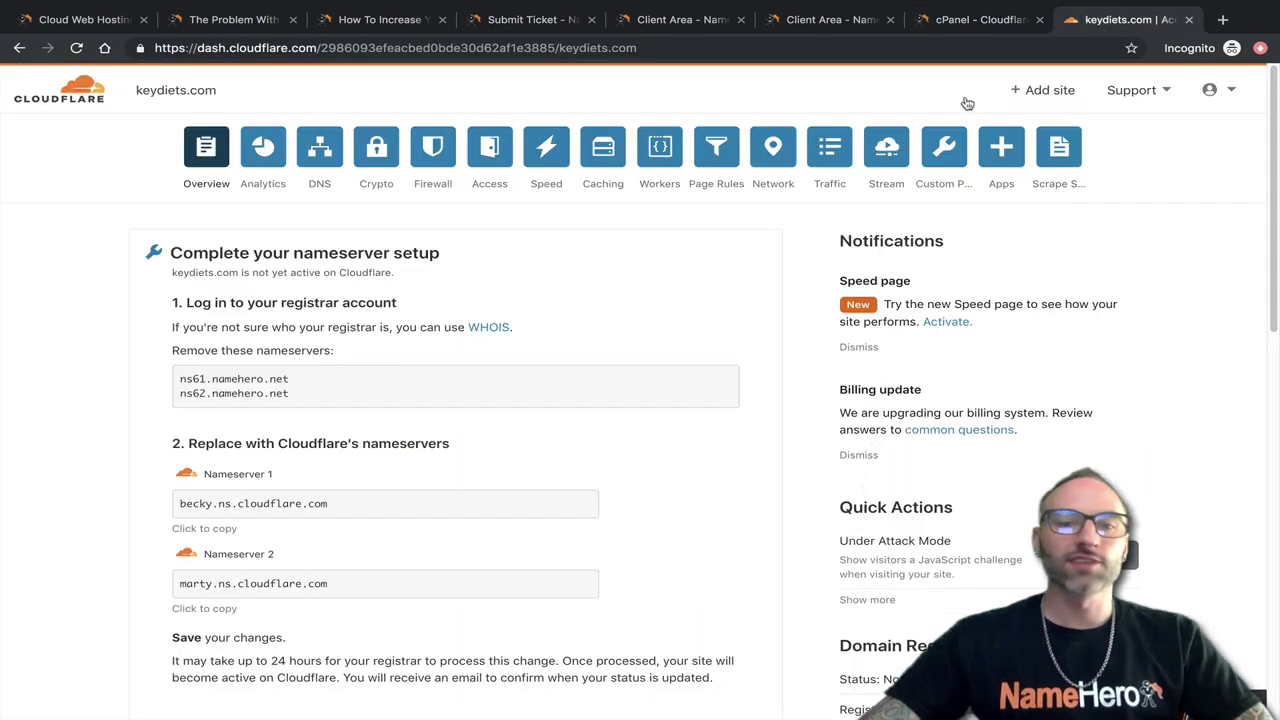
Open the keydiets.com site from the Cloudflare account home
left_click(20, 48)
left_click(381, 384)
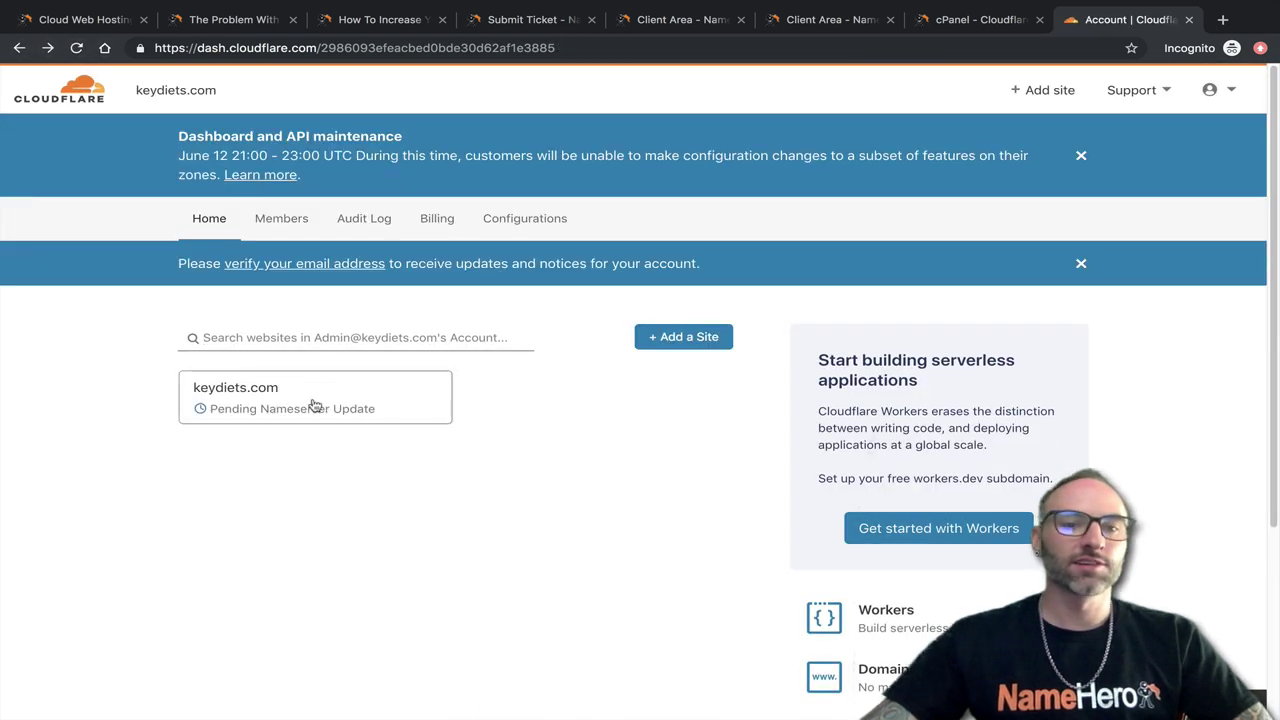
left_click(316, 403)
scroll(363, 266, "down", 5)
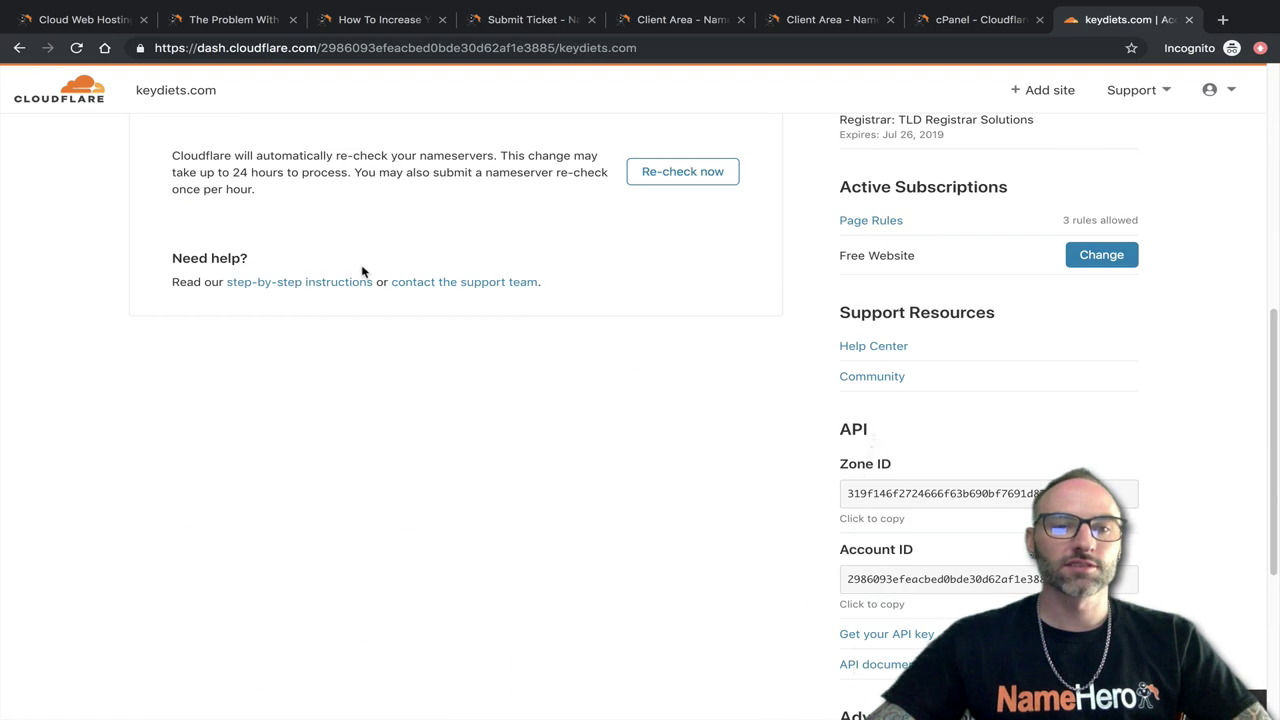
scroll(372, 270, "up", 3)
scroll(604, 386, "up", 4)
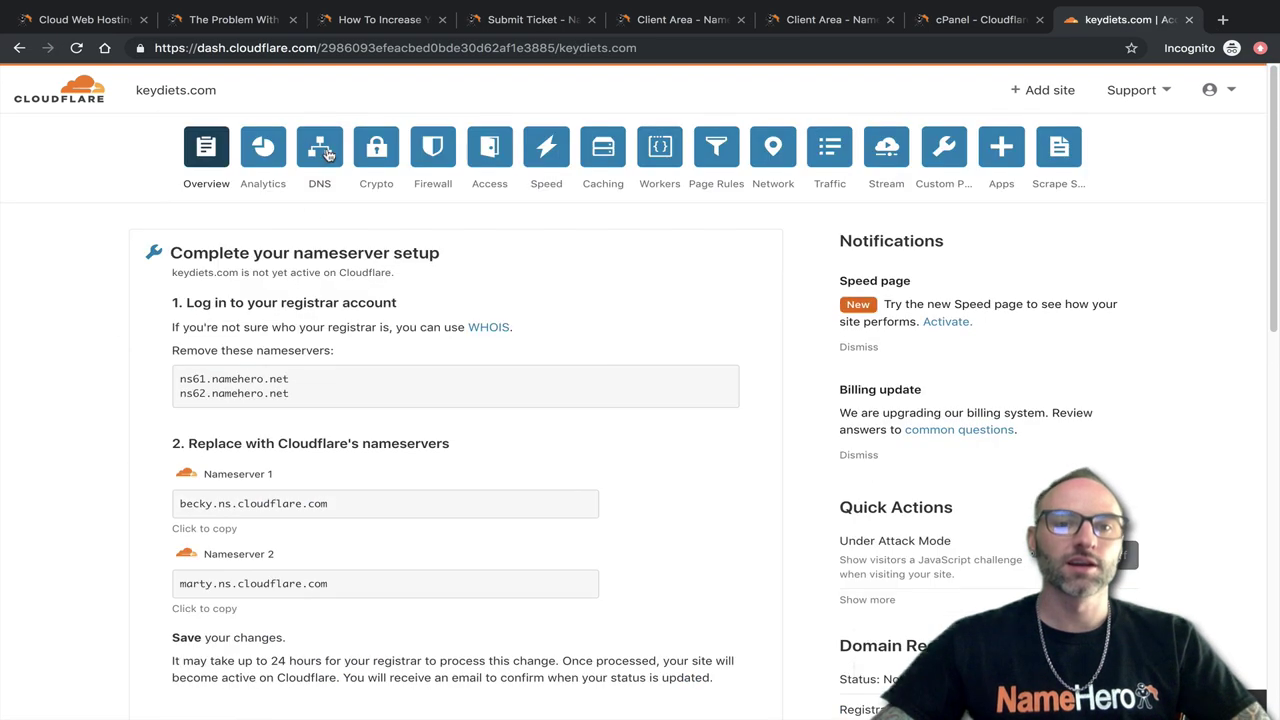
Inspect the DKIM TXT record in keydiets.com's DNS list without saving changes
left_click(320, 150)
scroll(440, 371, "down", 7)
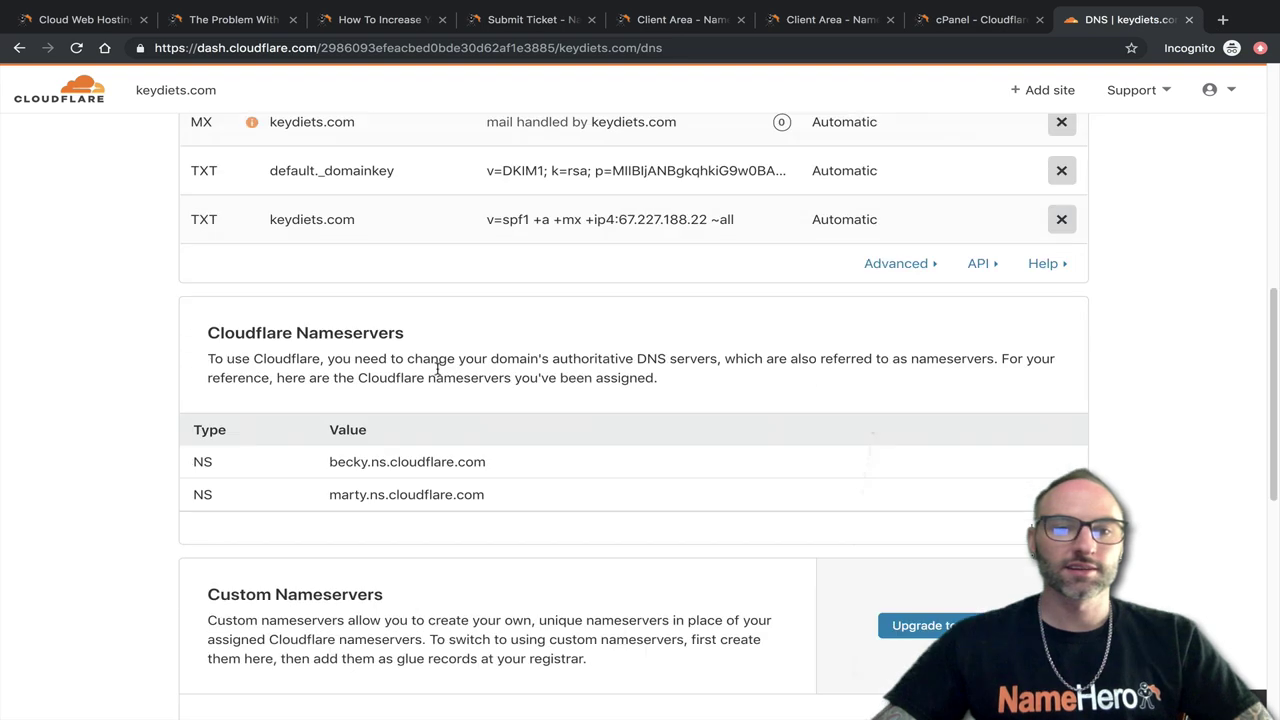
scroll(437, 368, "up", 3)
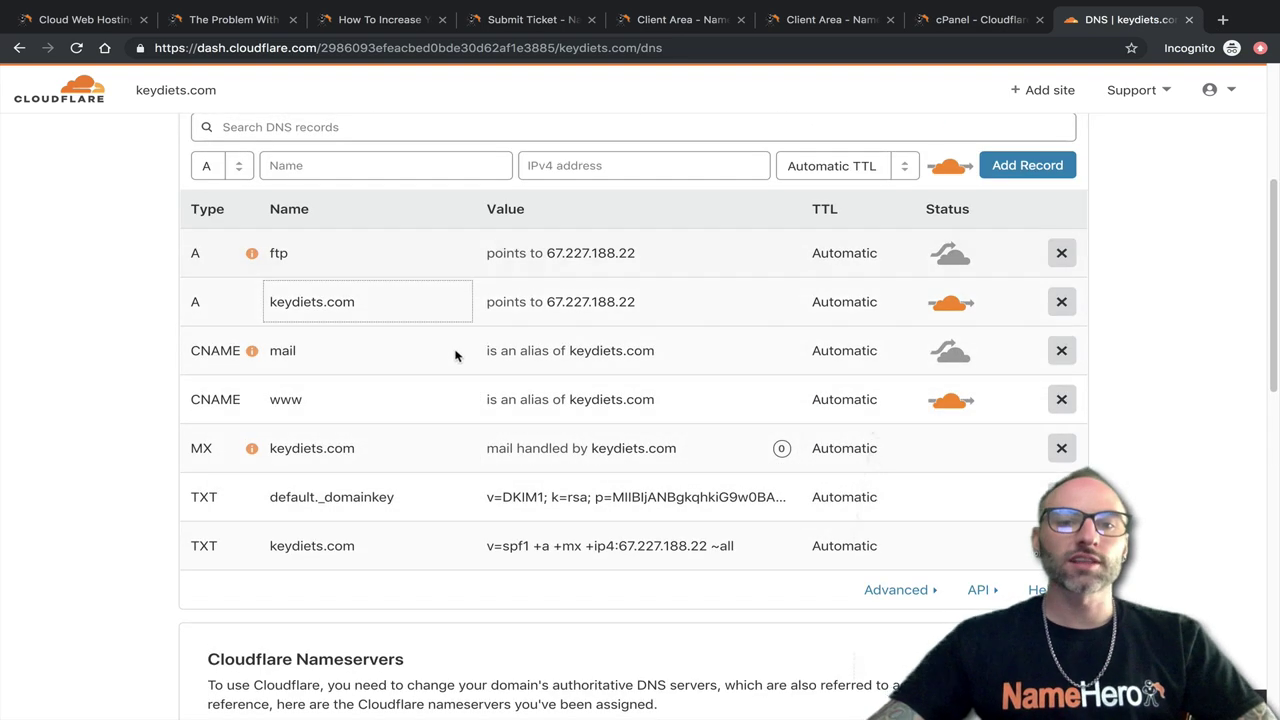
scroll(455, 355, "up", 1)
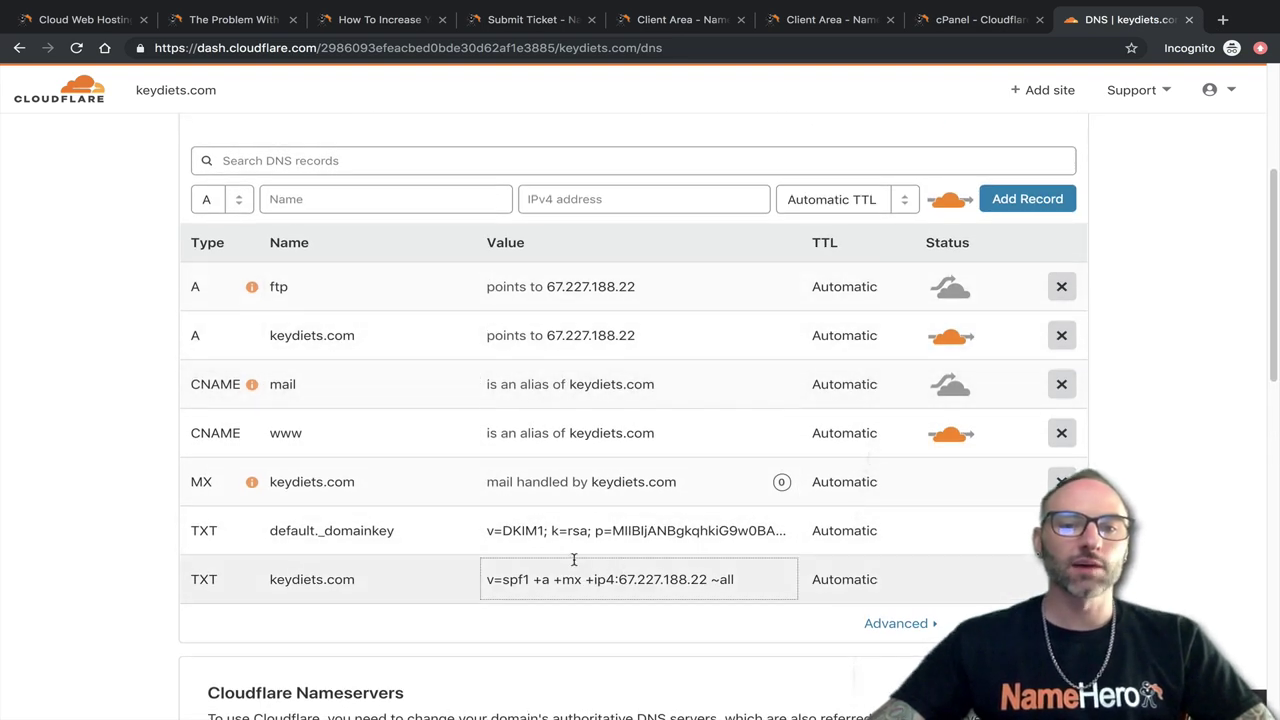
left_click(518, 532)
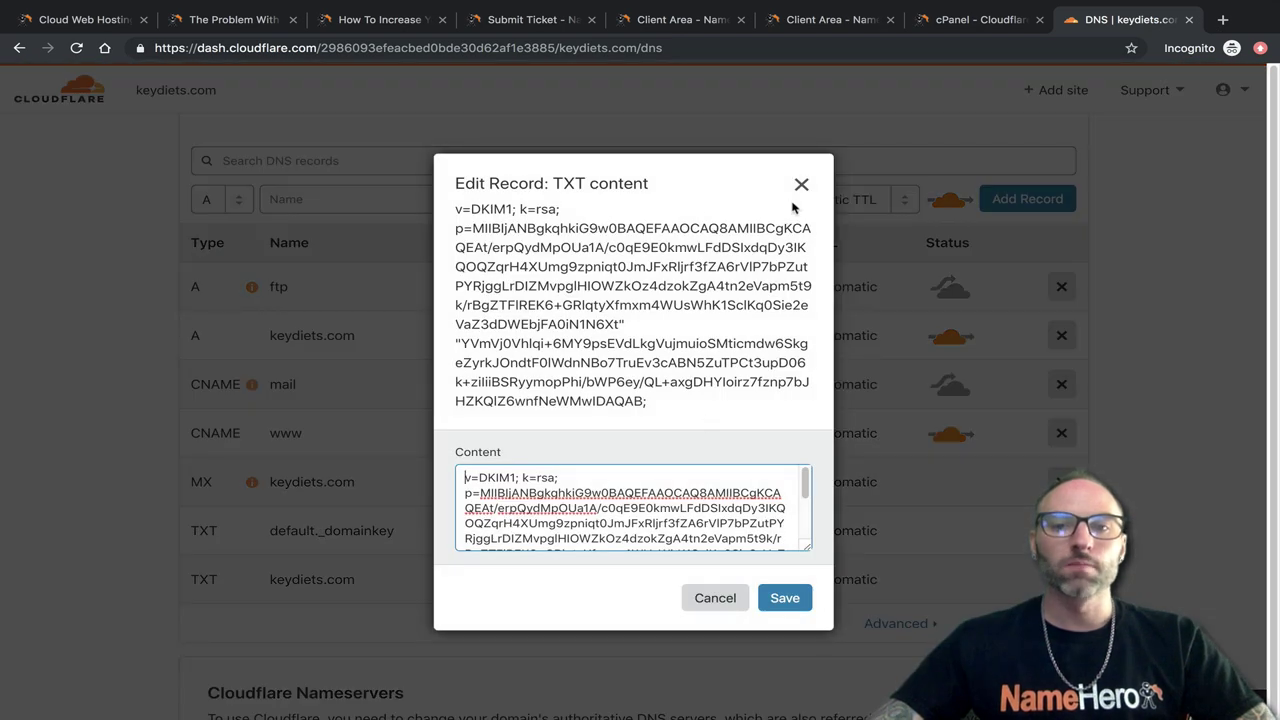
left_click(801, 183)
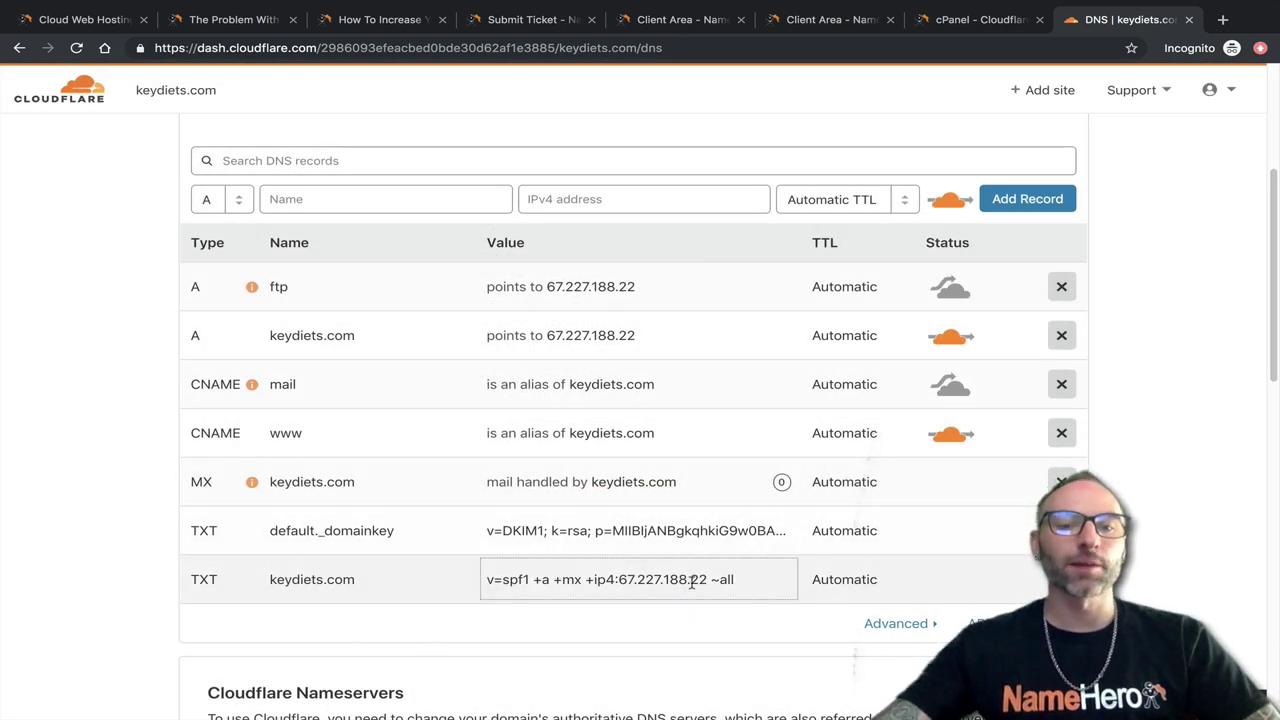
left_click(560, 24)
Go through the knowledgebase, nameservers and Cloudflare plugin tabs
left_click(362, 22)
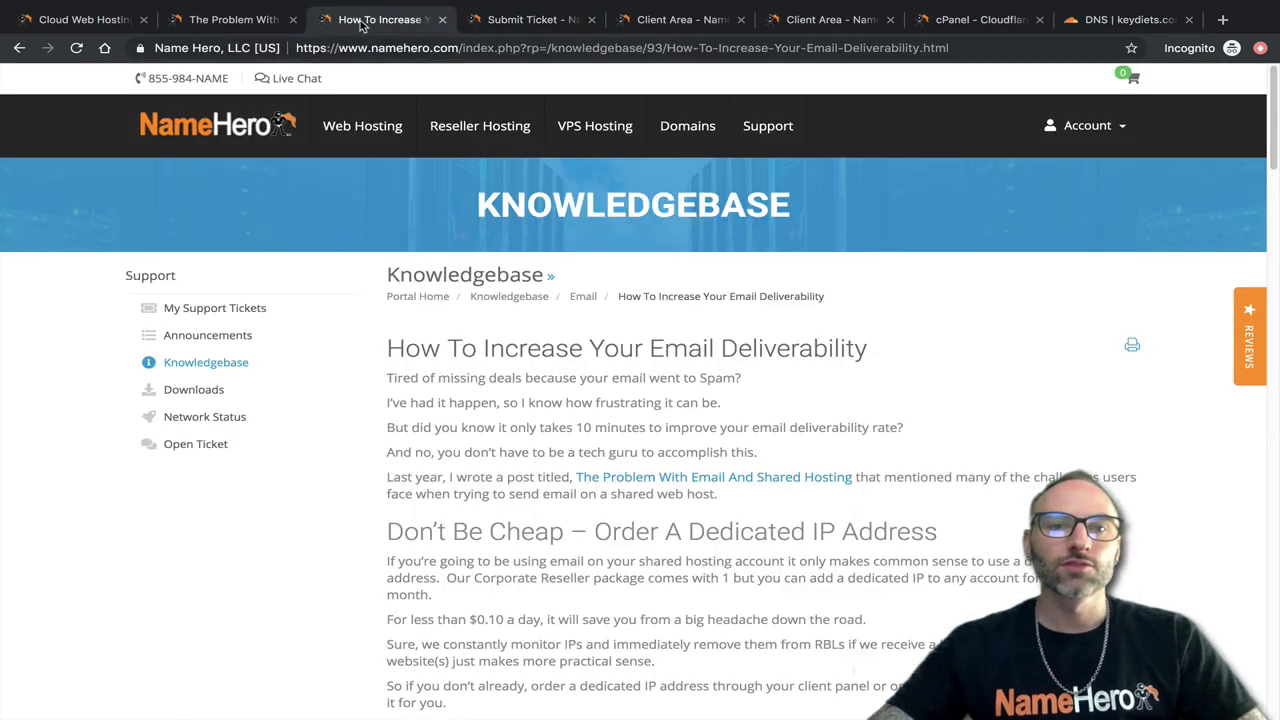
left_click(830, 20)
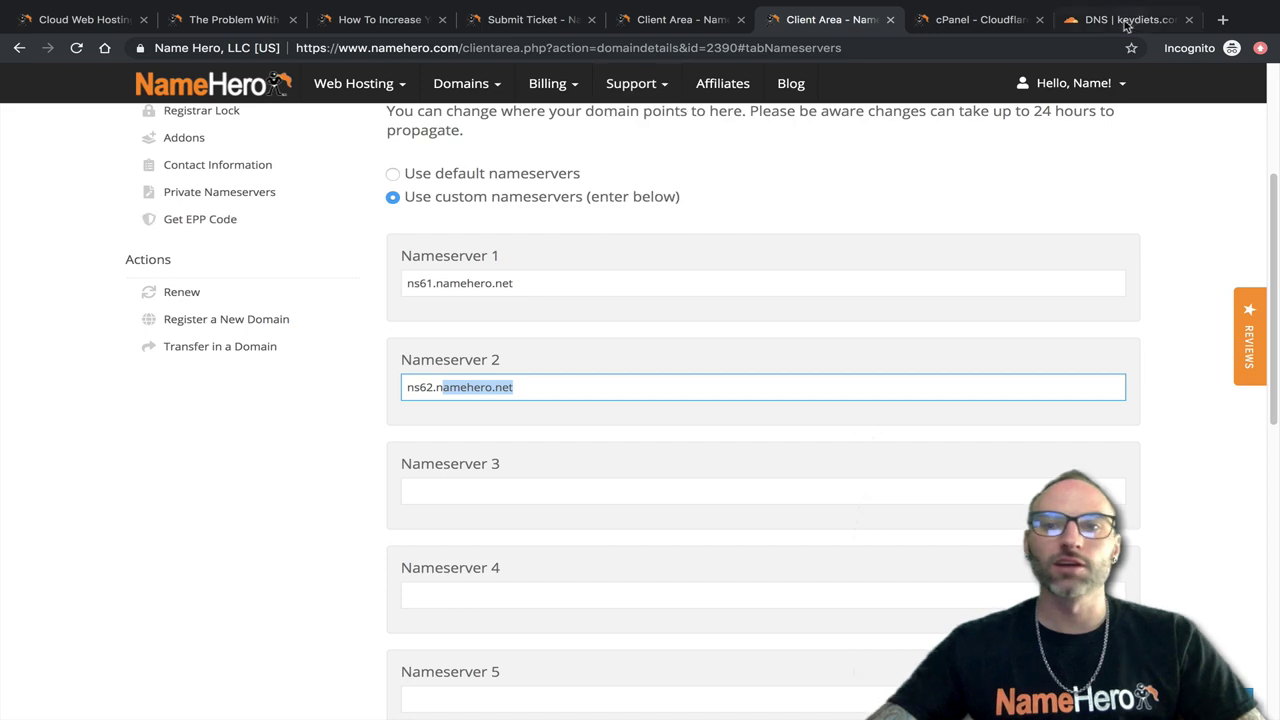
left_click(983, 20)
scroll(360, 313, "up", 5)
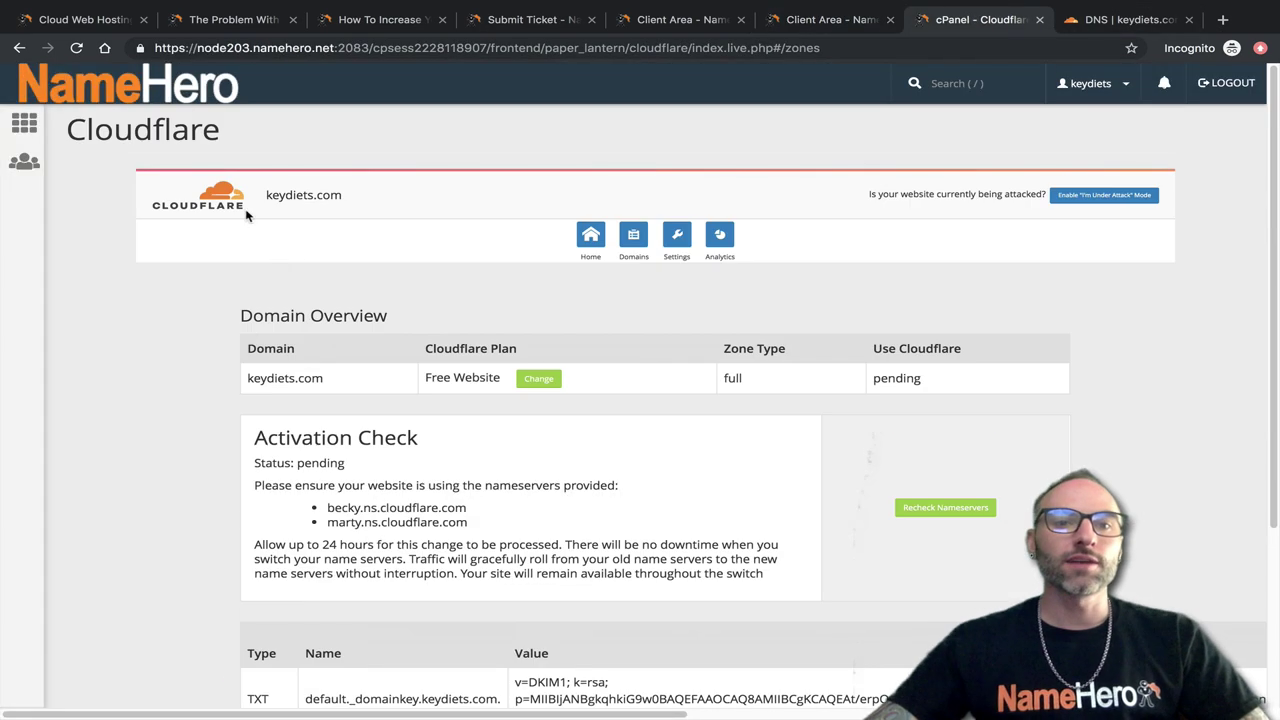
From a new cPanel home tab, search 'ema', open Email Deliverability and the keydiets.com site
middle_click(163, 98)
left_click_drag(995, 22, 880, 22)
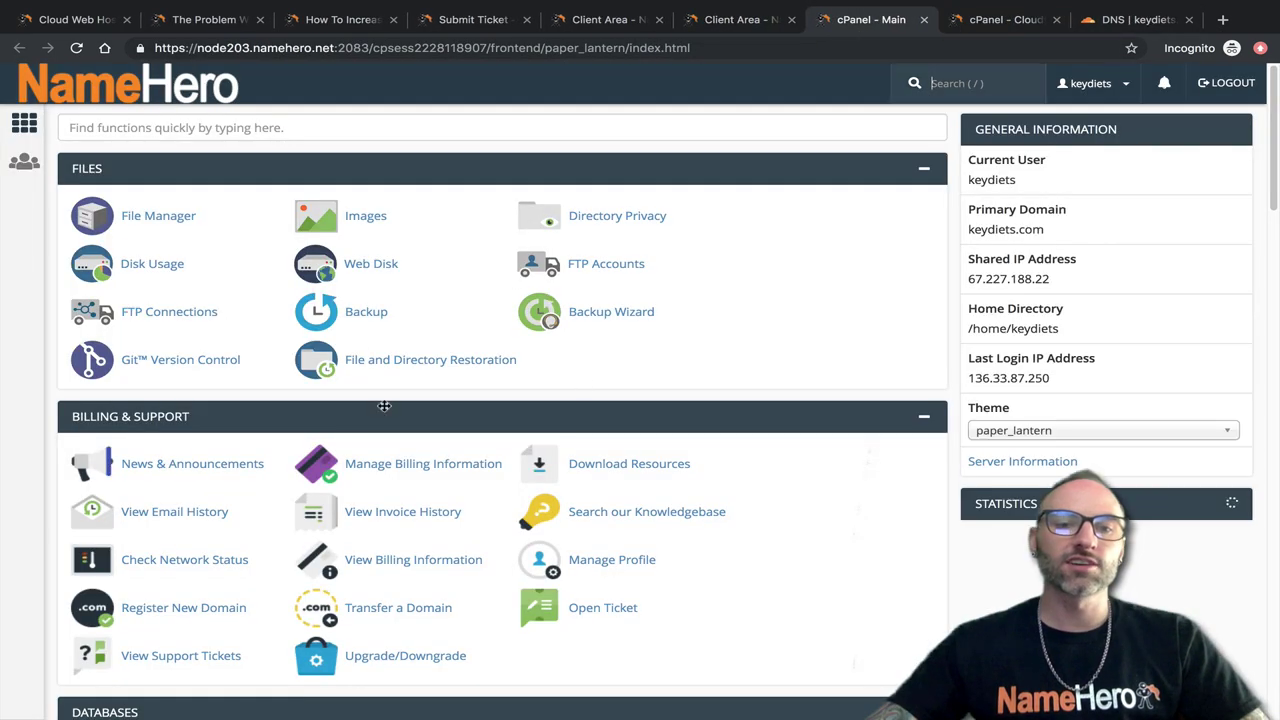
left_click(284, 130)
type("em")
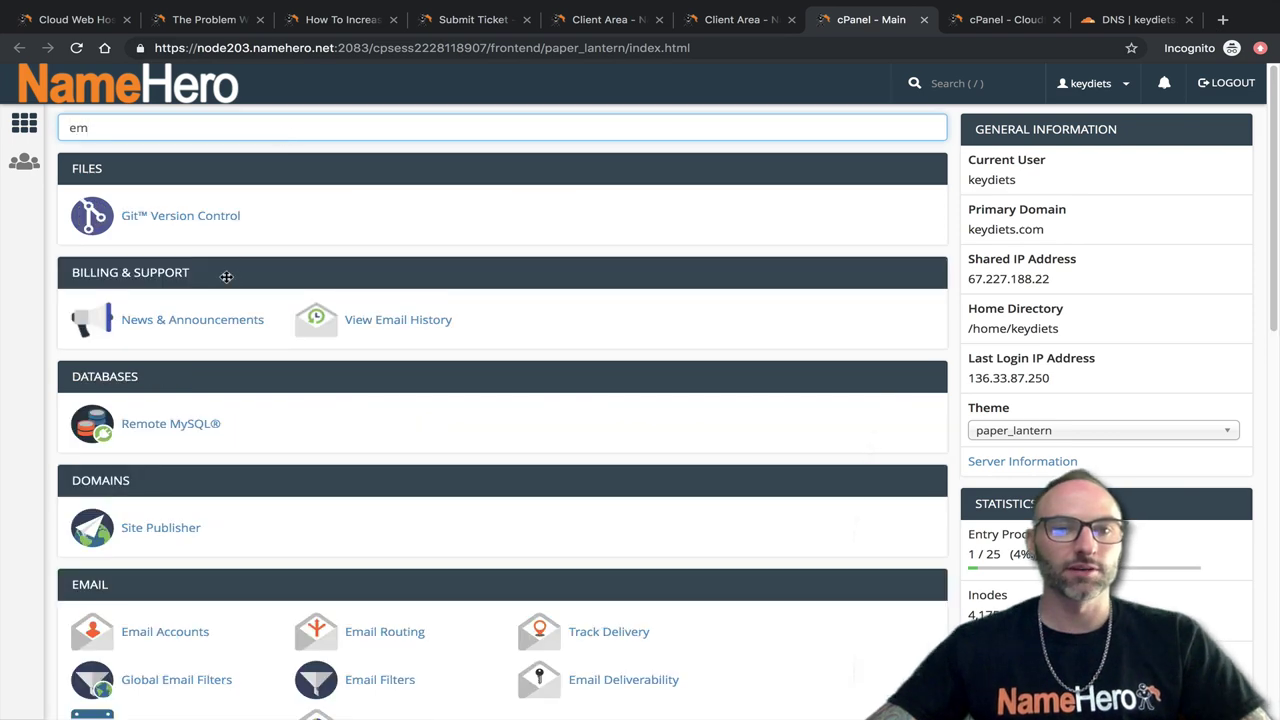
type("ail")
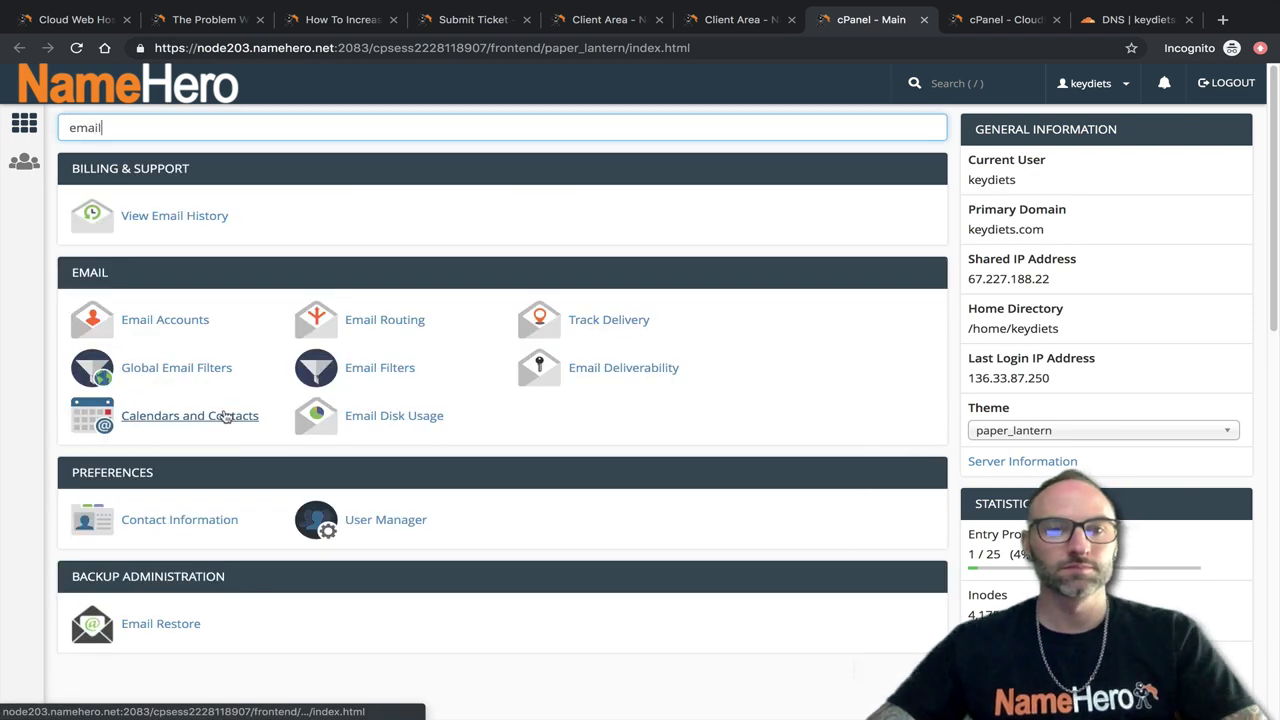
left_click(572, 367)
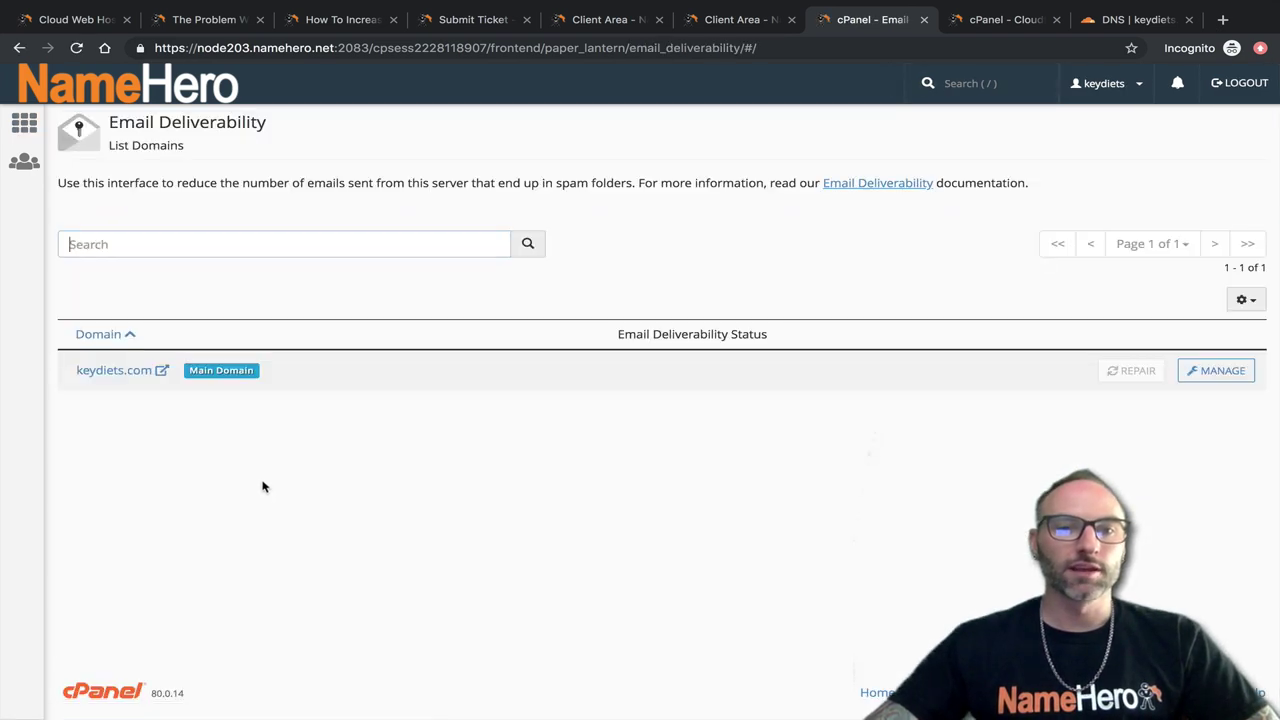
left_click(148, 373)
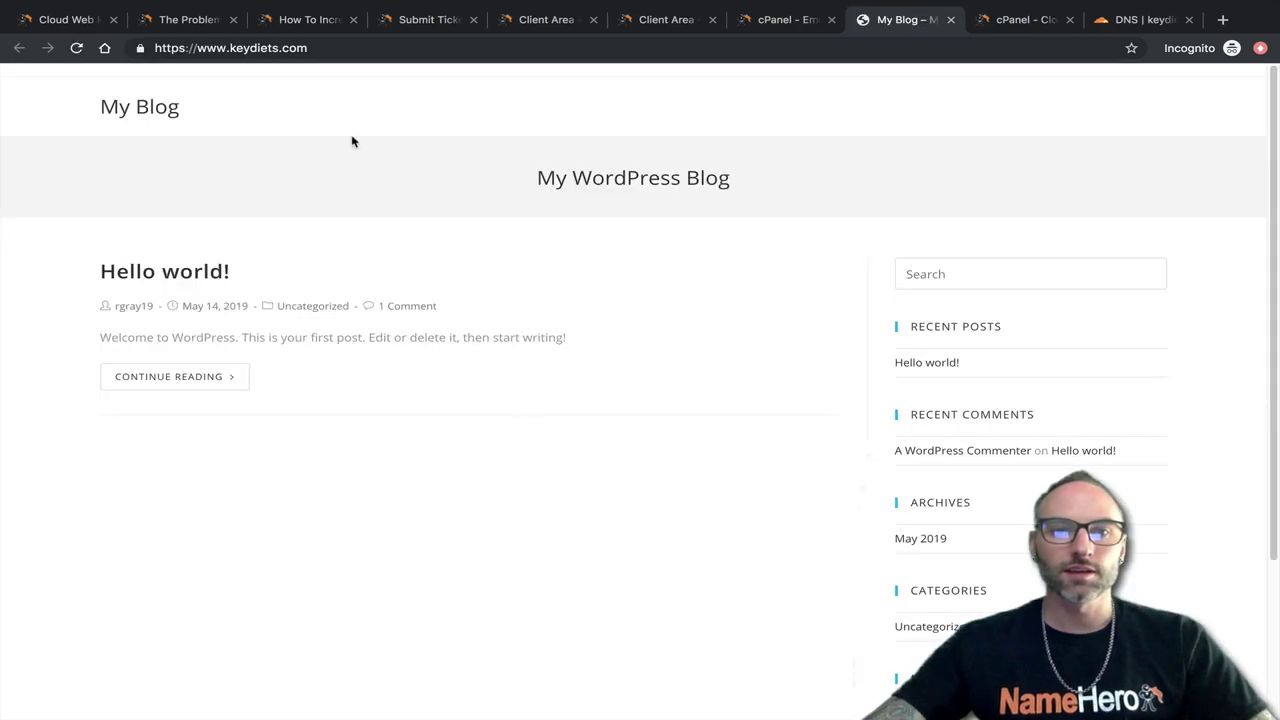
left_click(768, 28)
Compare keydiets.com's cPanel DKIM record with Cloudflare's DKIM TXT record, opened for editing
left_click(1215, 369)
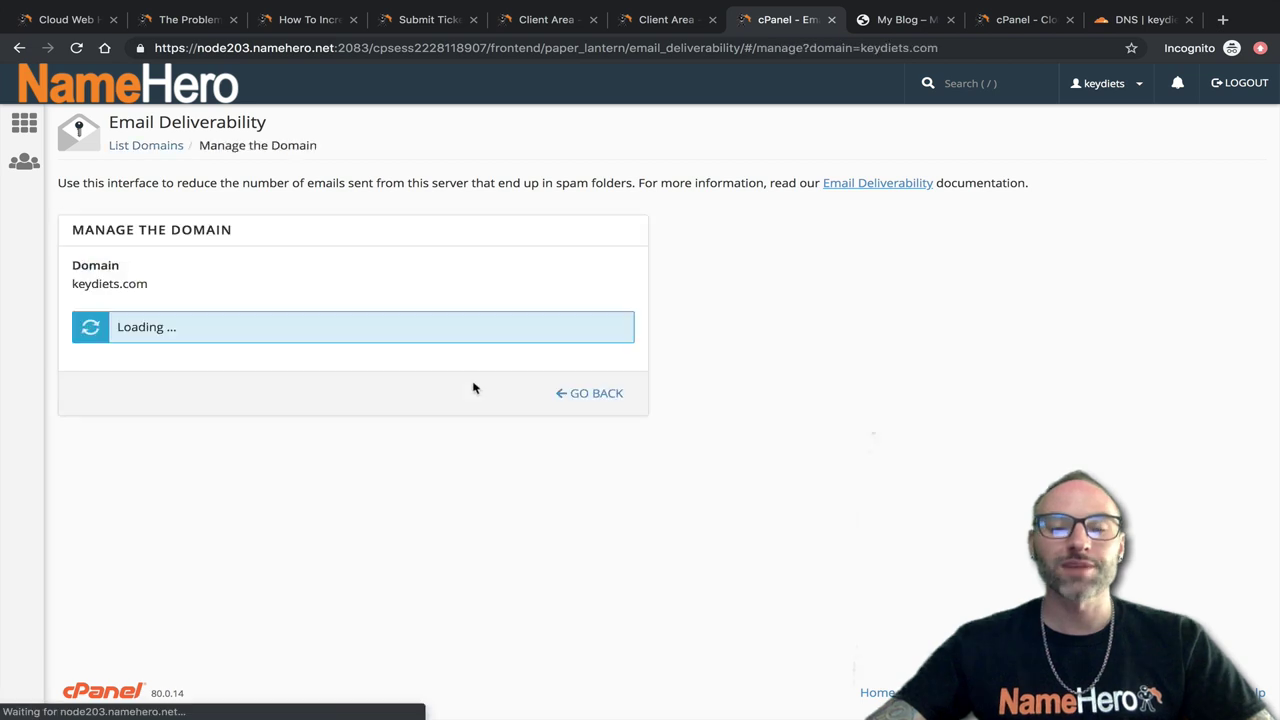
scroll(400, 412, "down", 5)
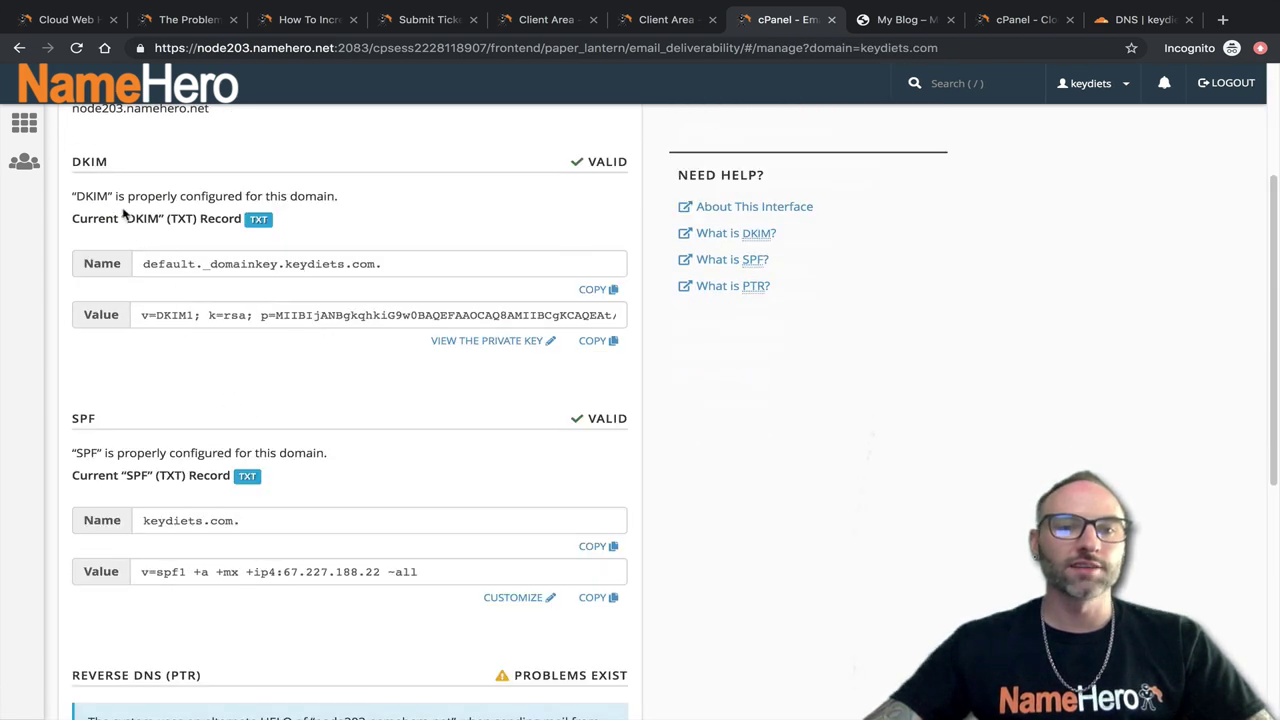
left_click_drag(147, 263, 399, 266)
left_click_drag(1108, 28, 862, 28)
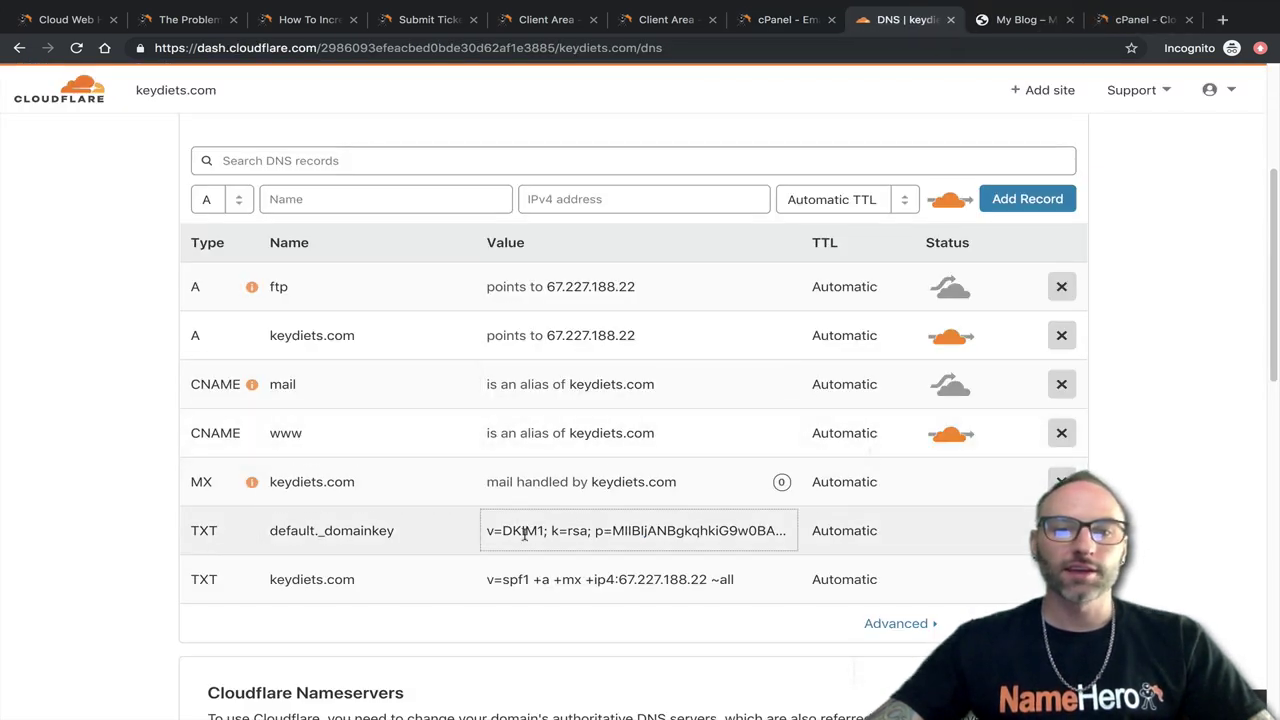
left_click(528, 534)
left_click_drag(550, 508, 560, 537)
scroll(565, 512, "down", 2)
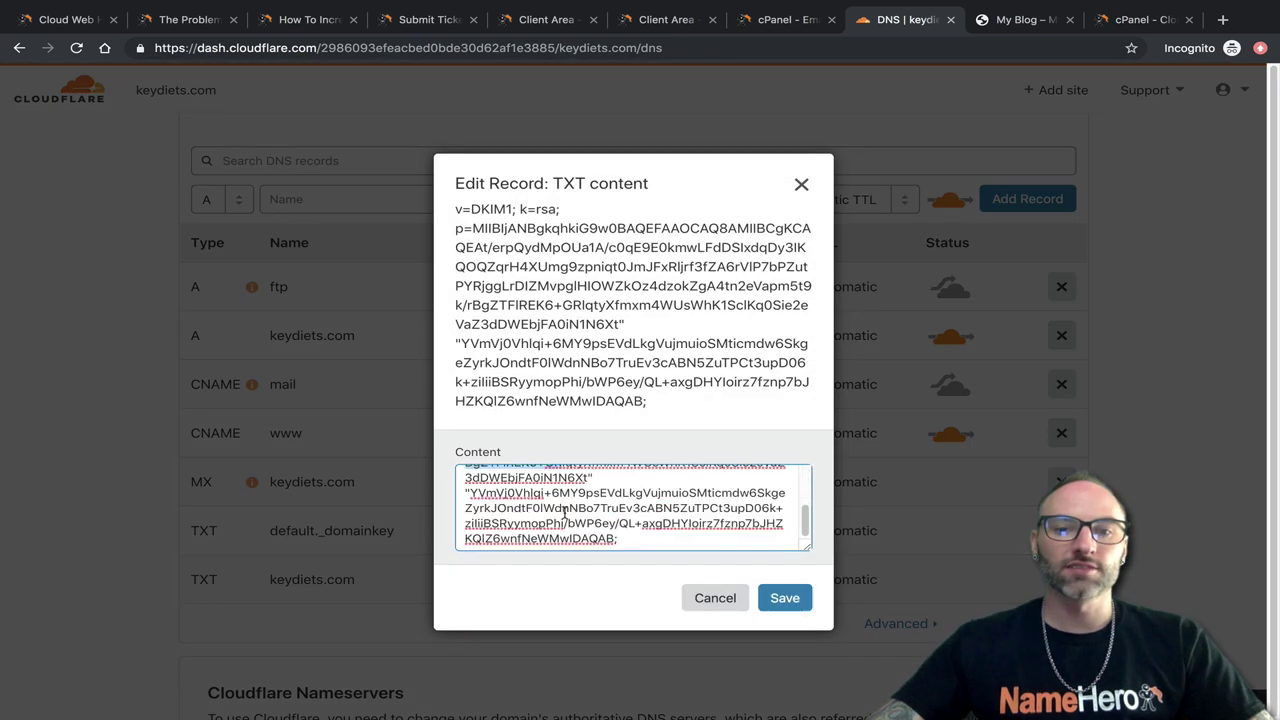
Copy the full DKIM value from cPanel's deliverability details for Cloudflare's record editor
left_click(769, 24)
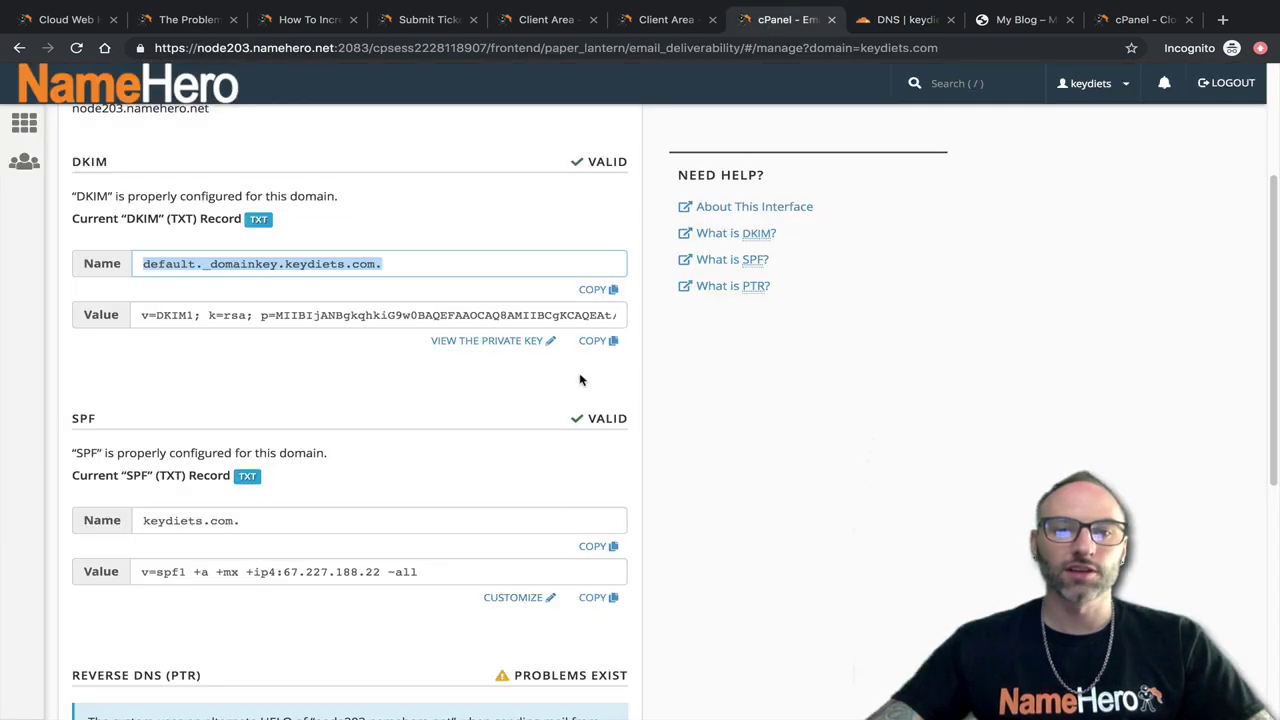
left_click_drag(280, 315, 704, 323)
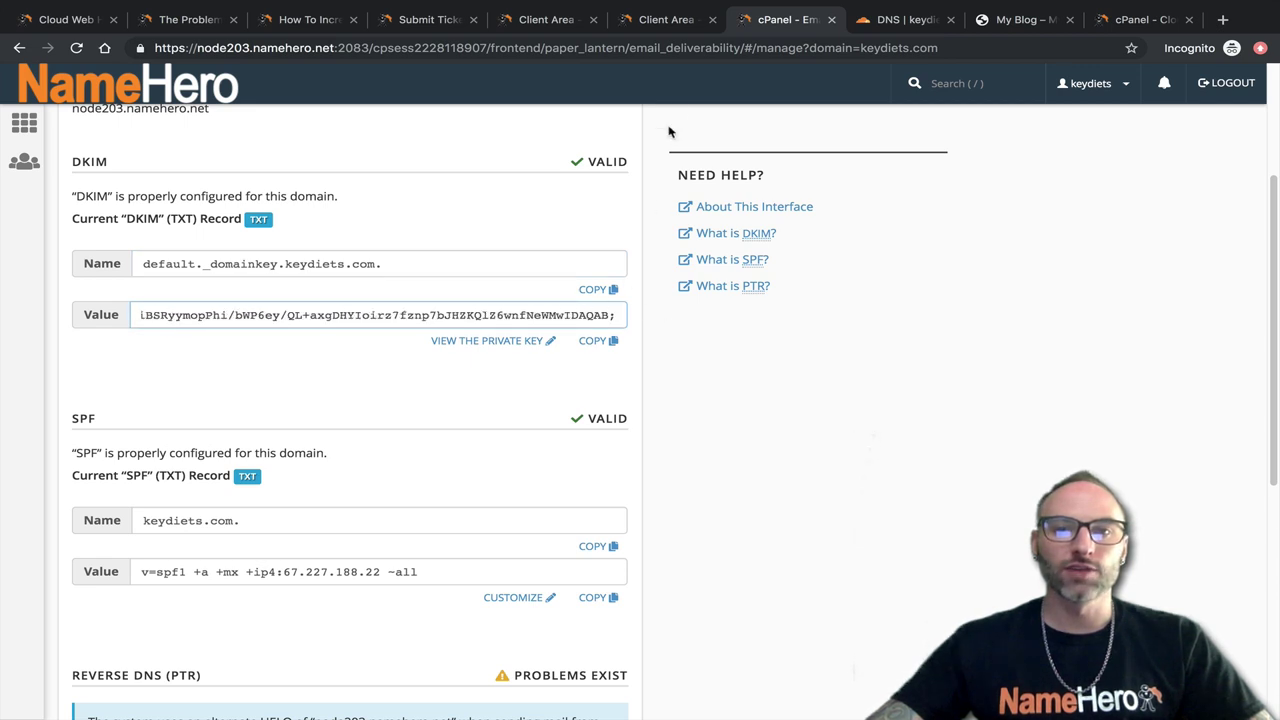
left_click(905, 19)
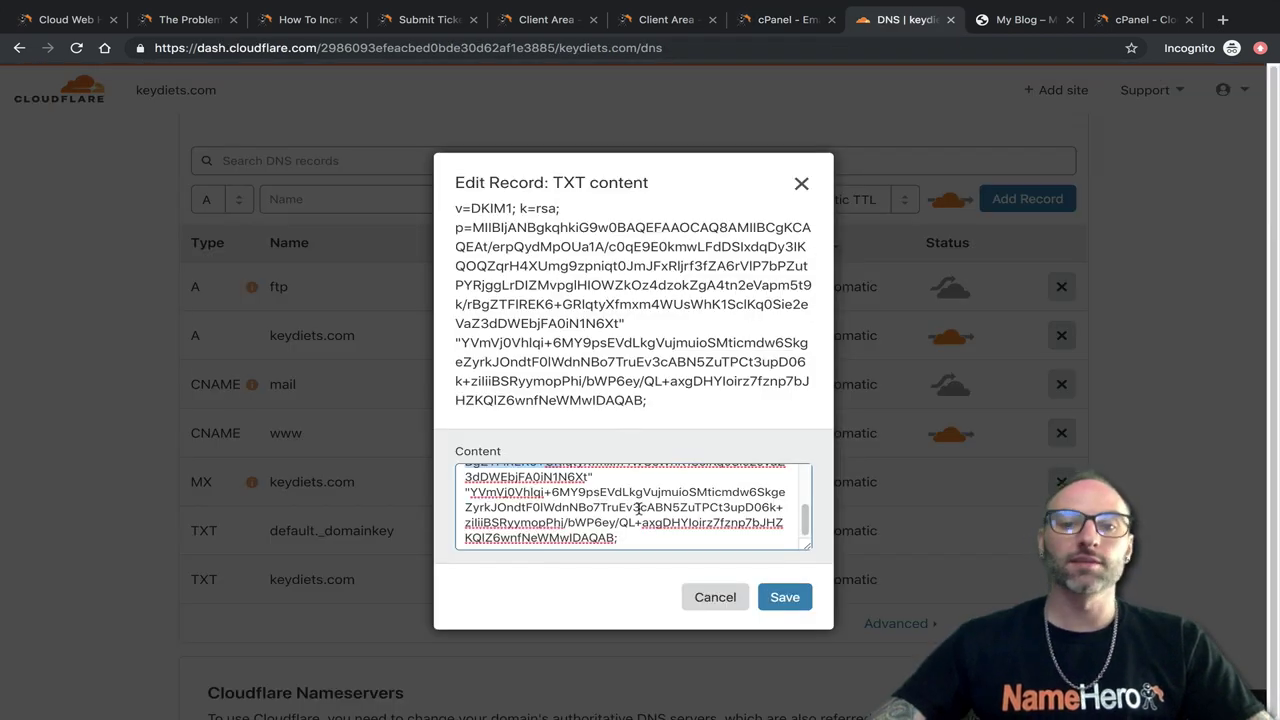
mouse_move(637, 508)
left_mouse_down()
mouse_move(636, 470)
mouse_move(636, 498)
left_mouse_up()
left_click(775, 18)
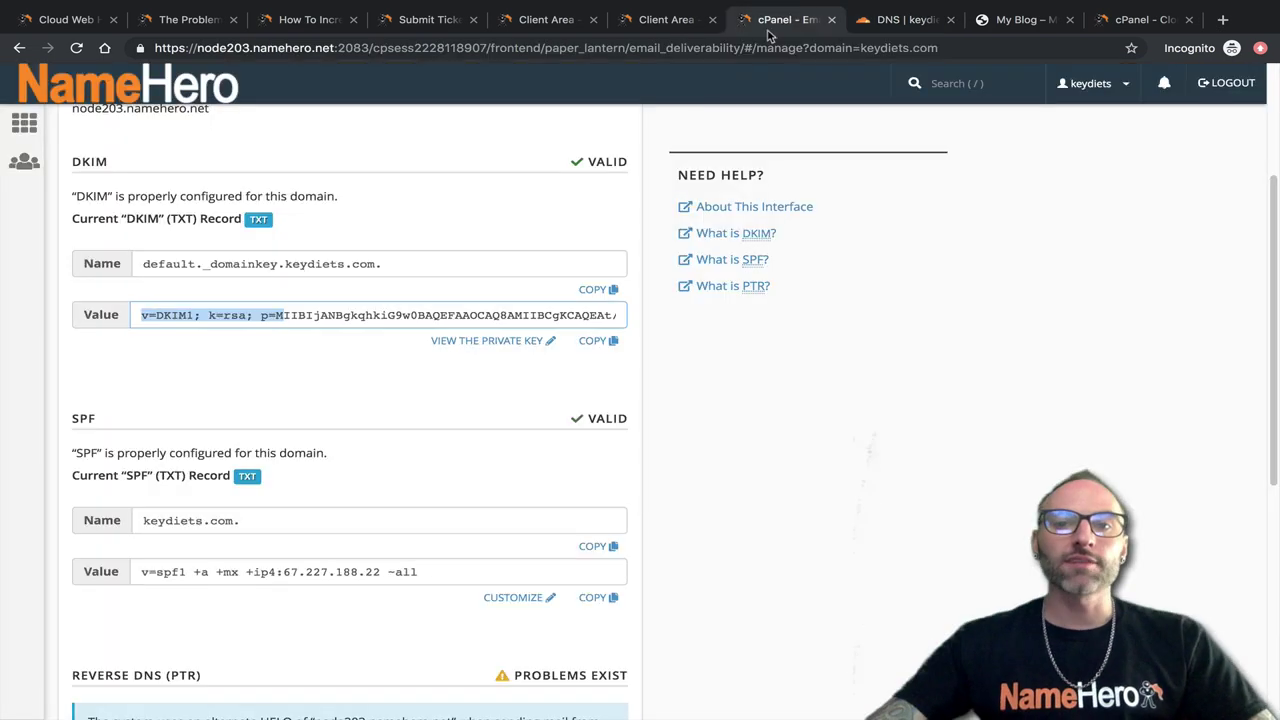
left_click(866, 24)
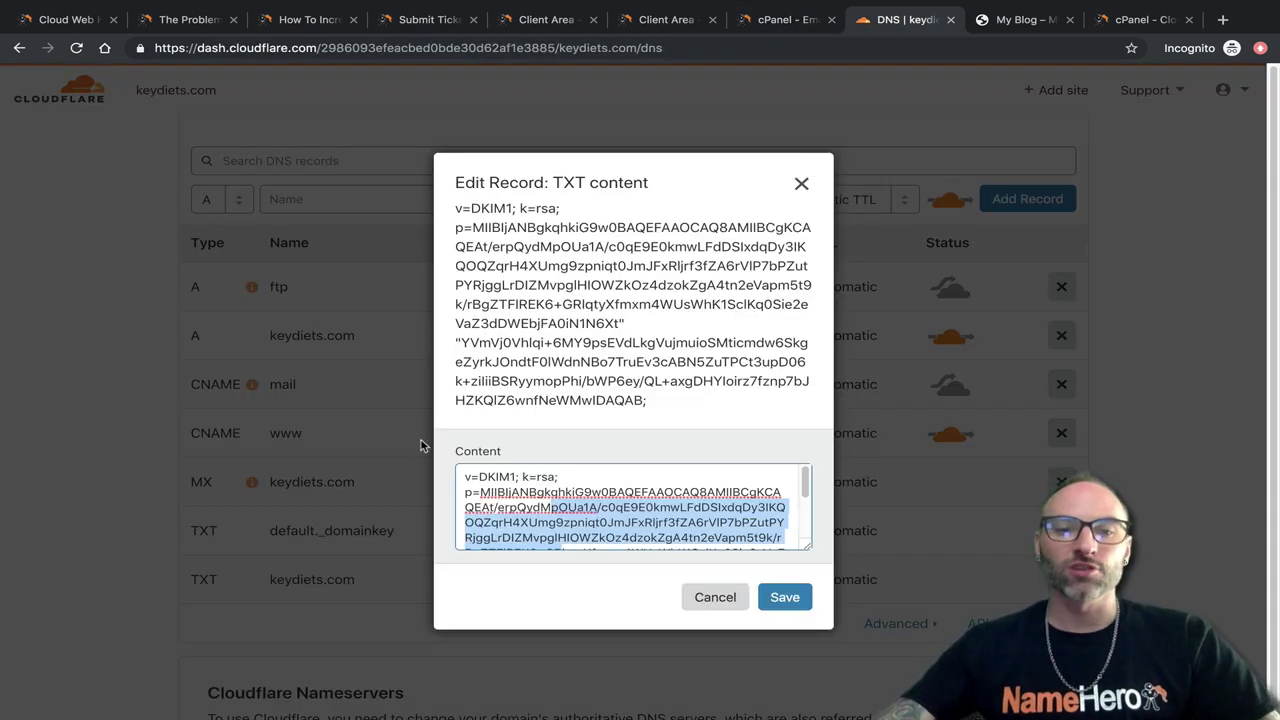
left_click(777, 27)
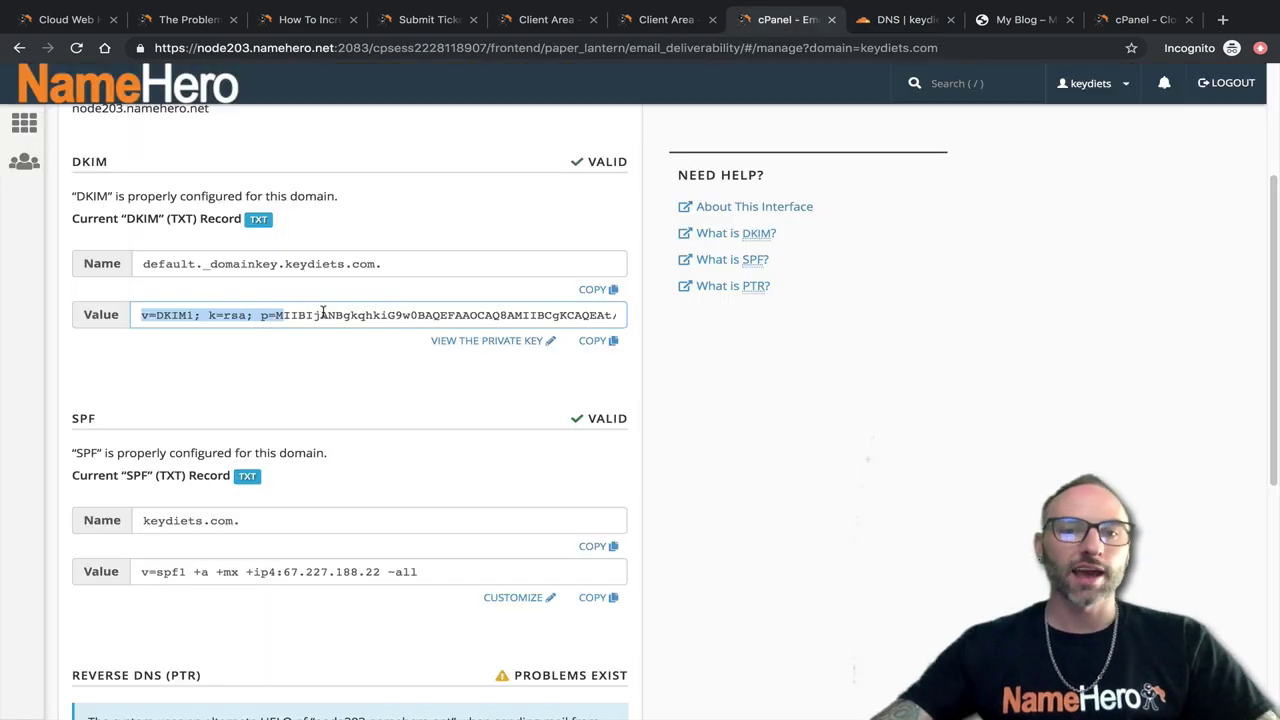
left_click(604, 340)
left_click(866, 22)
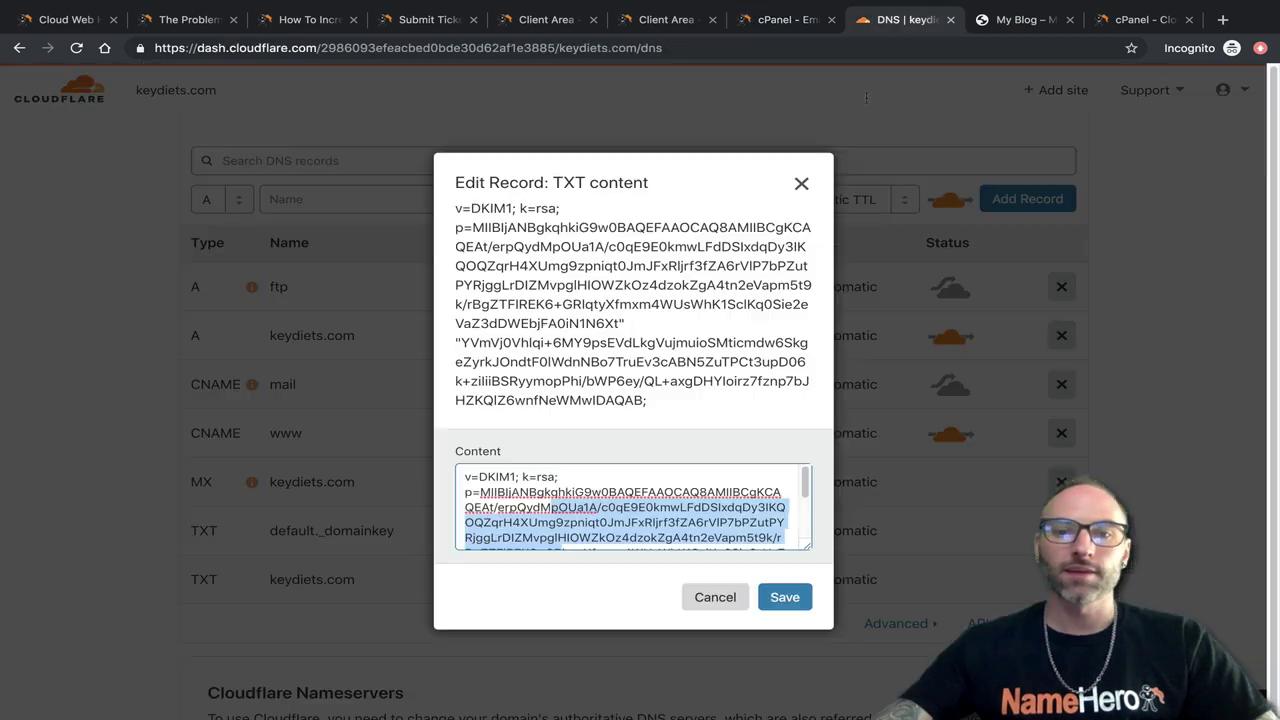
left_click(558, 477)
Replace the default._domainkey TXT content with the copied DKIM value and save the record
right_click(558, 477)
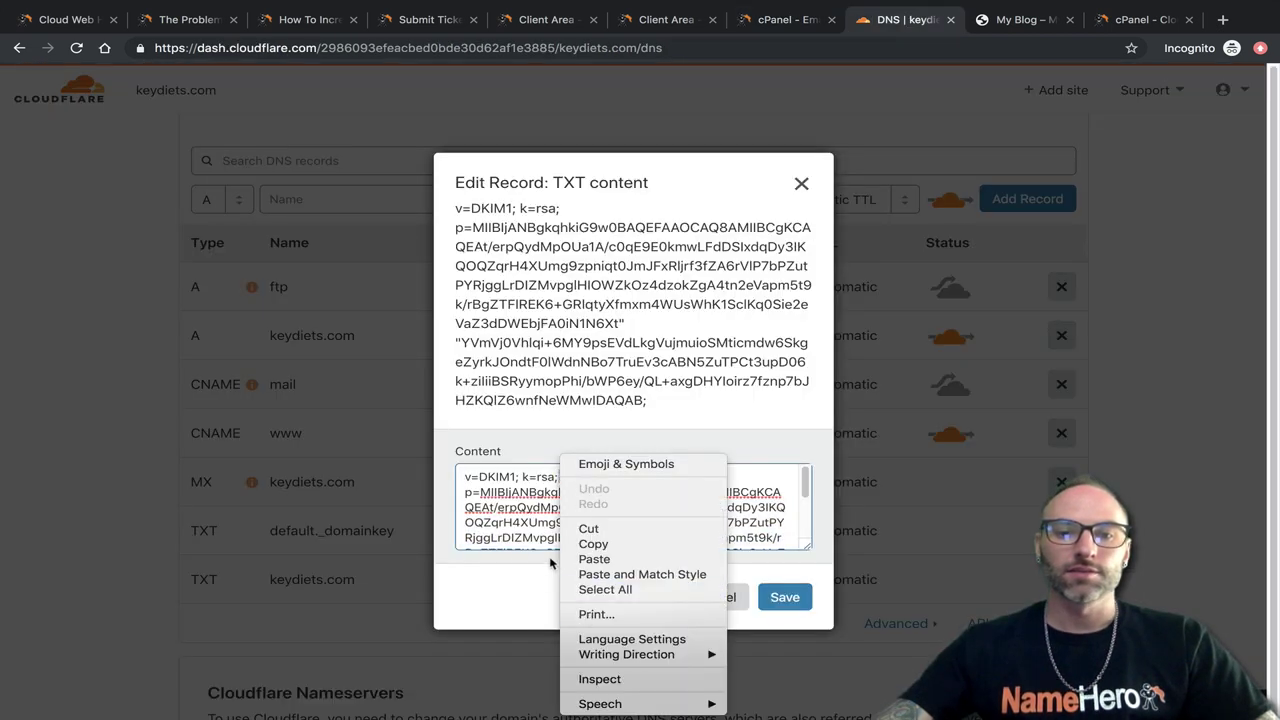
left_click(583, 589)
key("BackSpace")
right_click(527, 480)
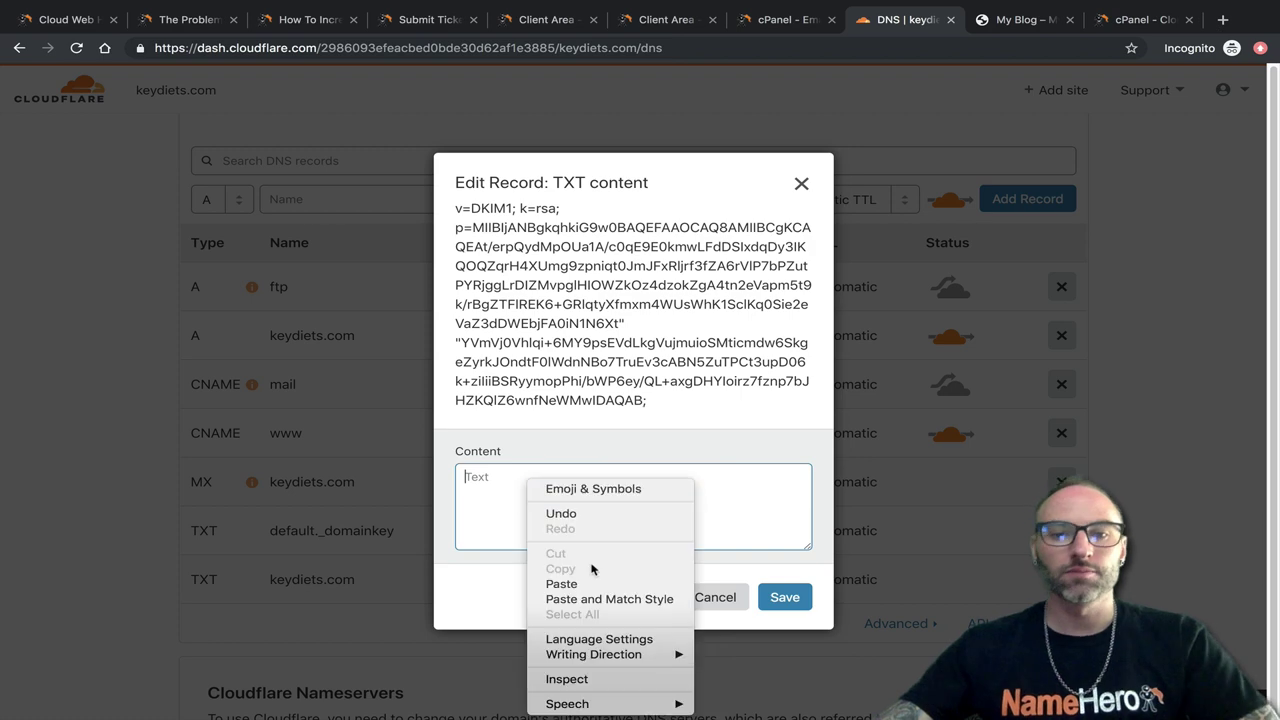
left_click(561, 583)
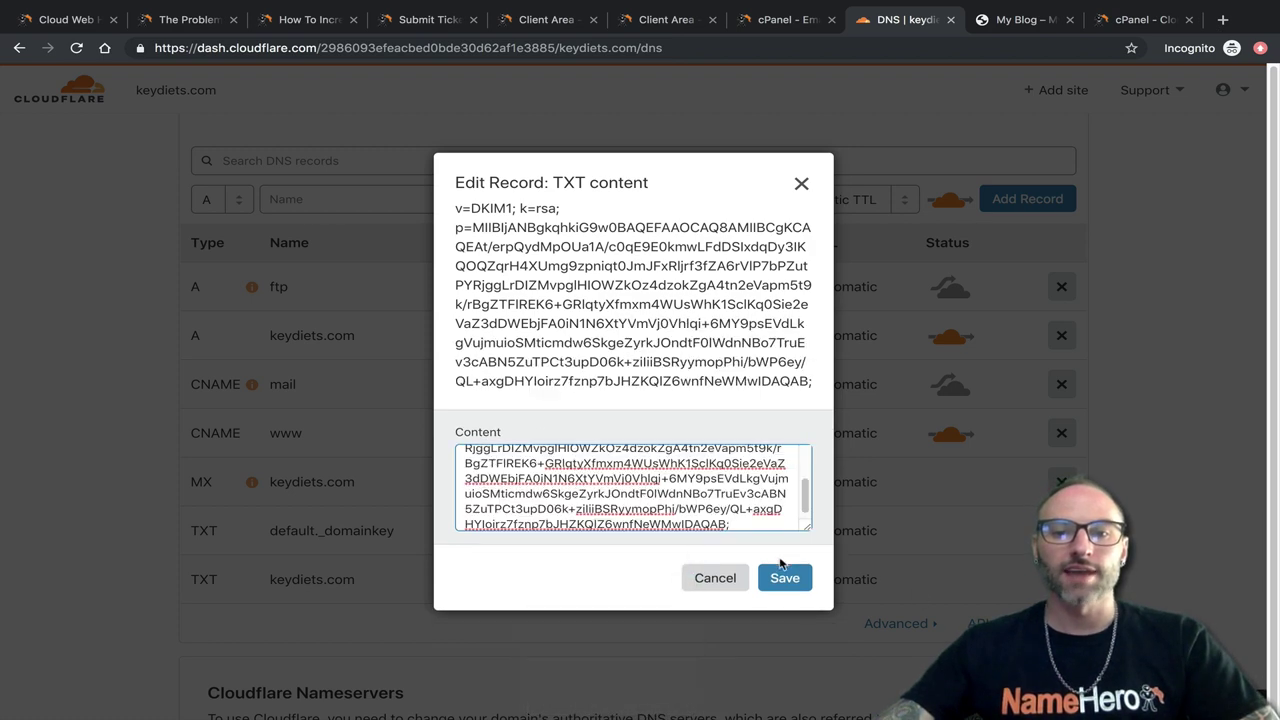
left_click(815, 580)
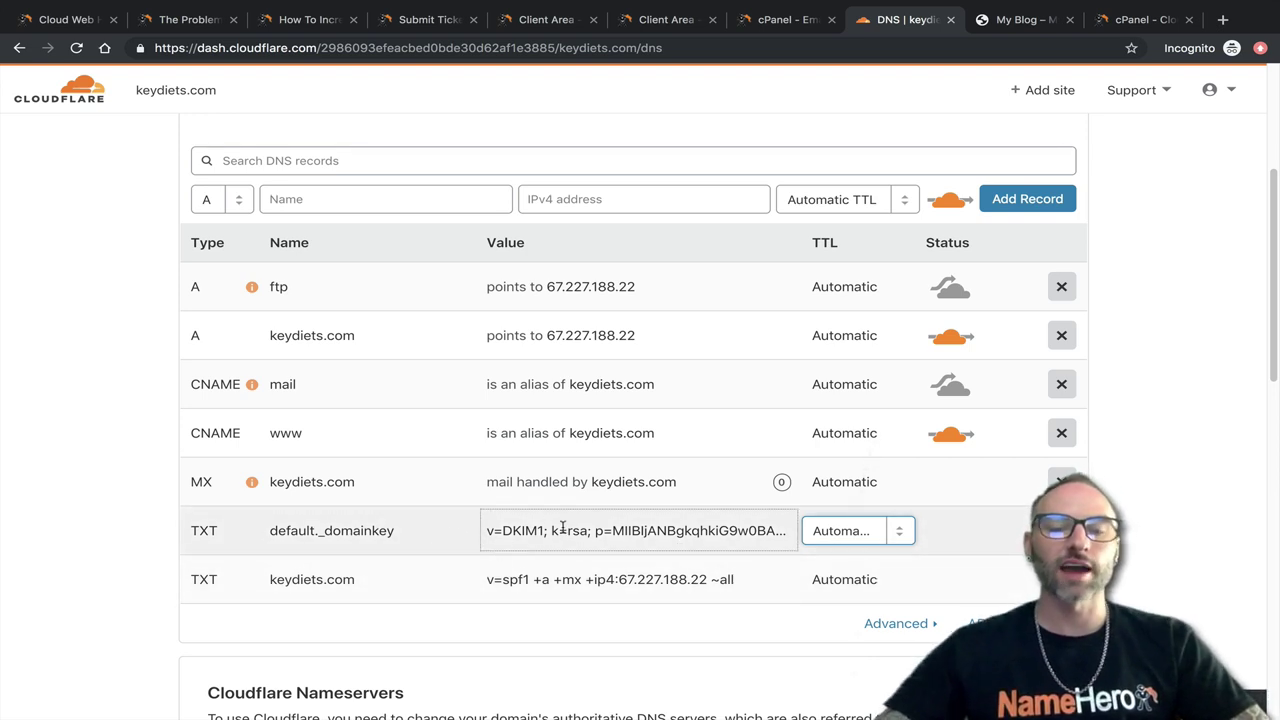
left_click(798, 20)
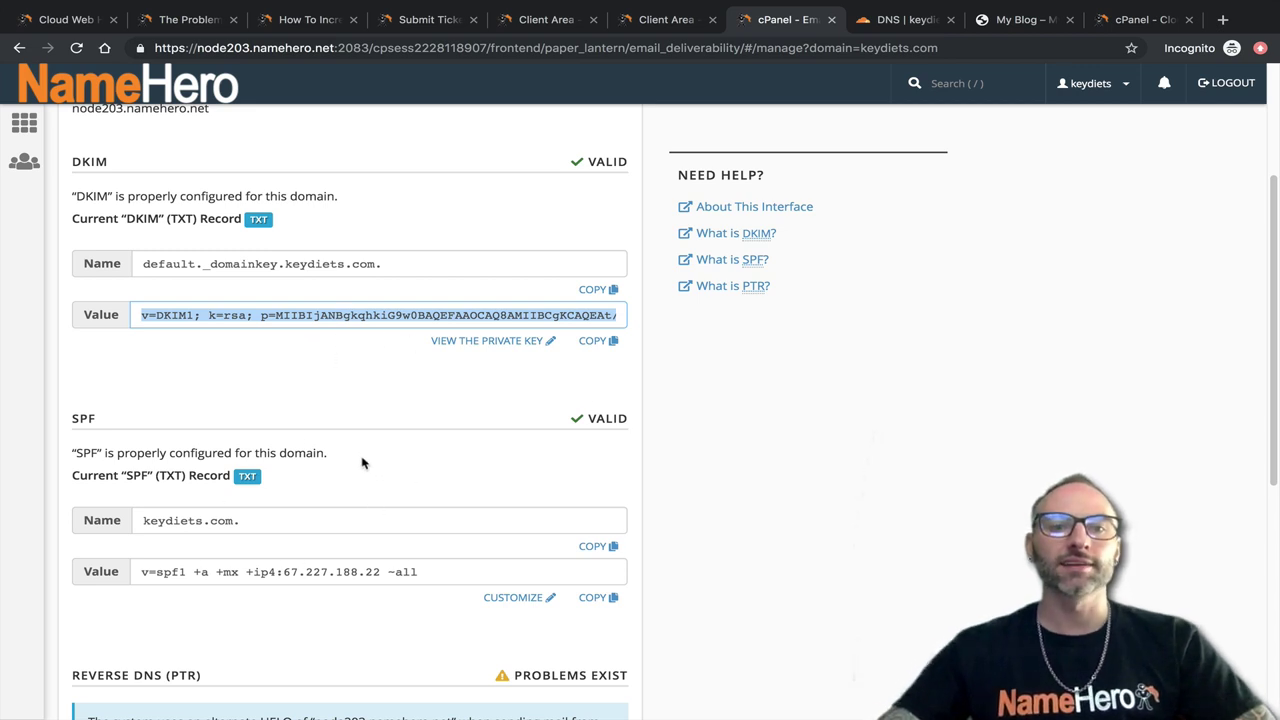
Open Cloudflare's keydiets.com SPF TXT record for editing and locate cPanel's SPF value
scroll(363, 462, "up", 3)
scroll(215, 332, "up", 1)
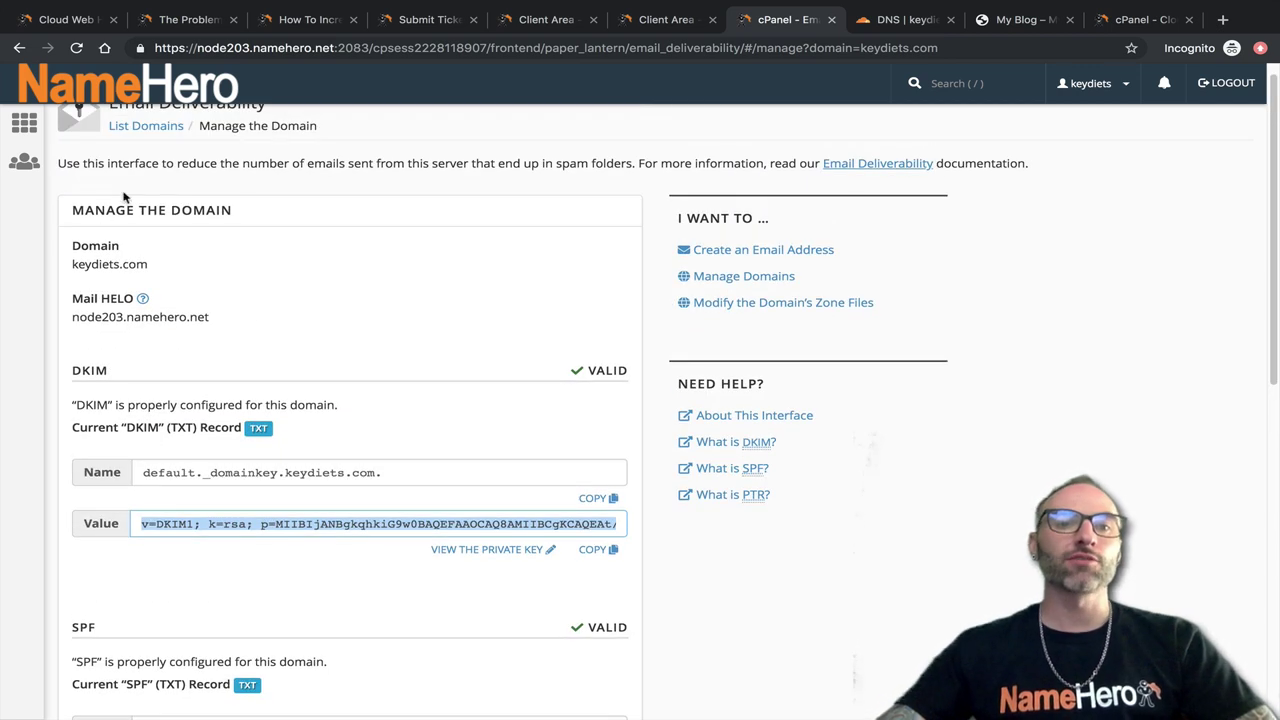
scroll(311, 347, "up", 1)
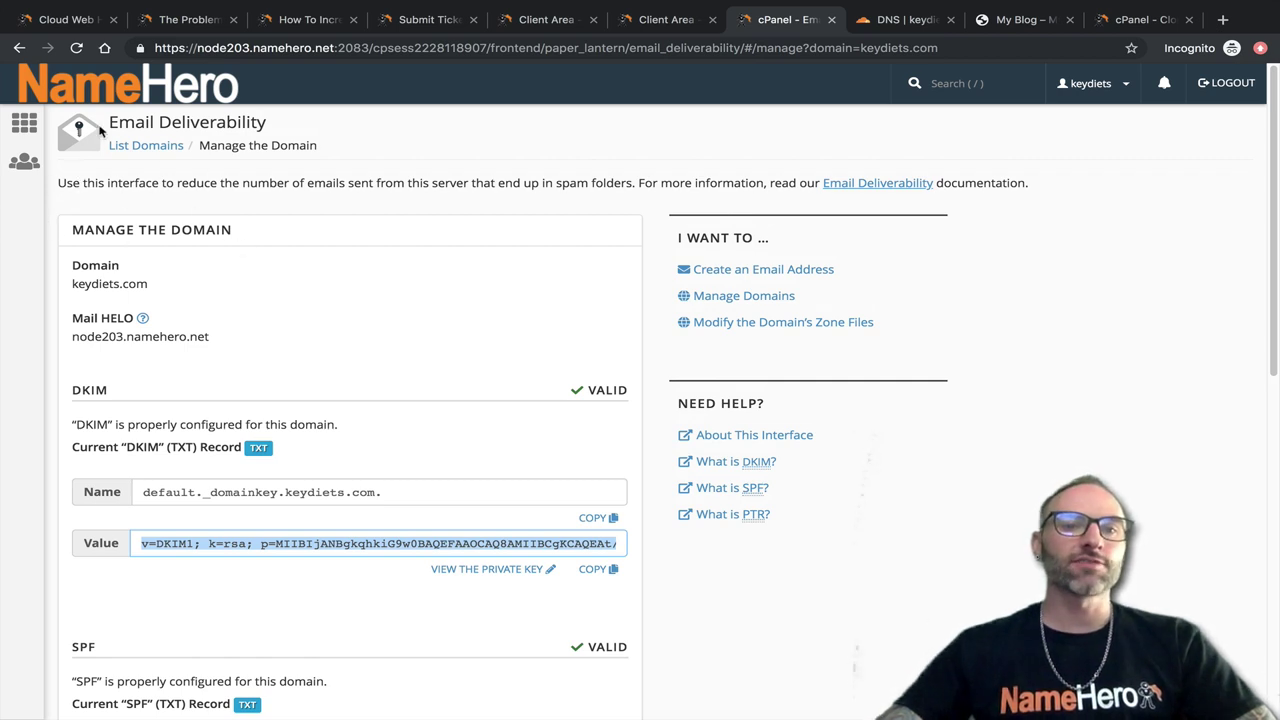
left_click(581, 393)
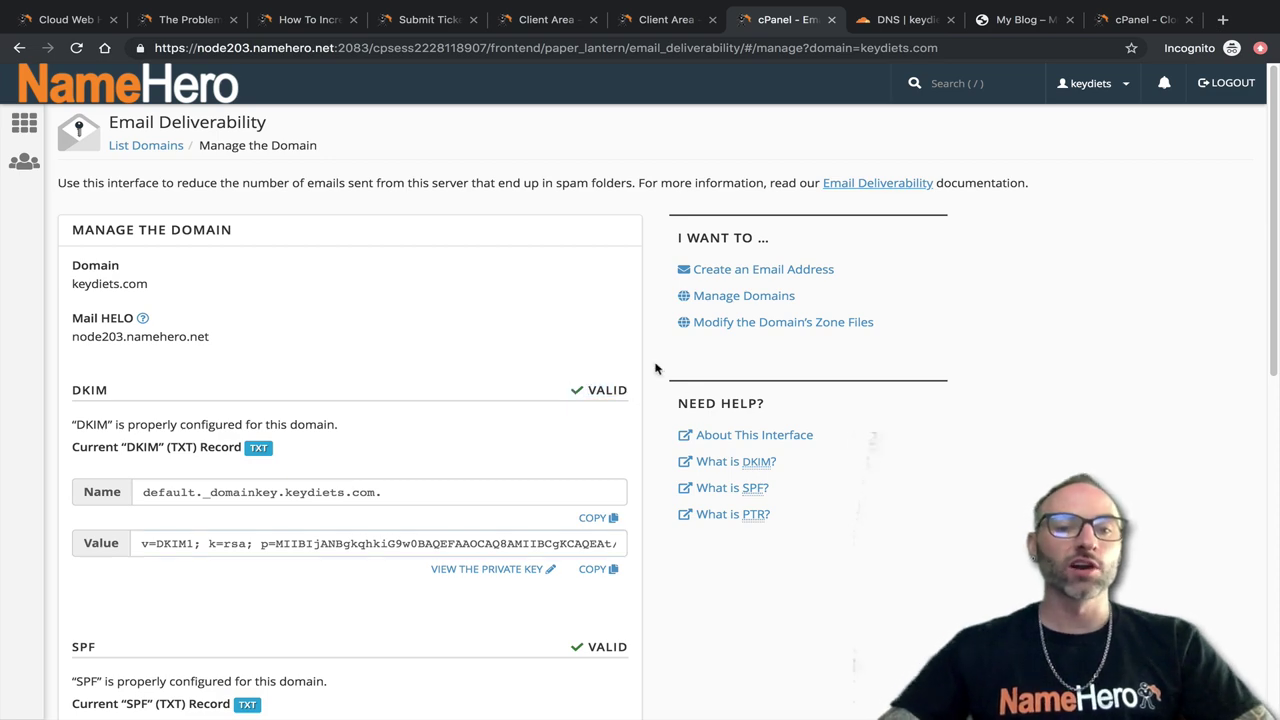
scroll(614, 354, "down", 5)
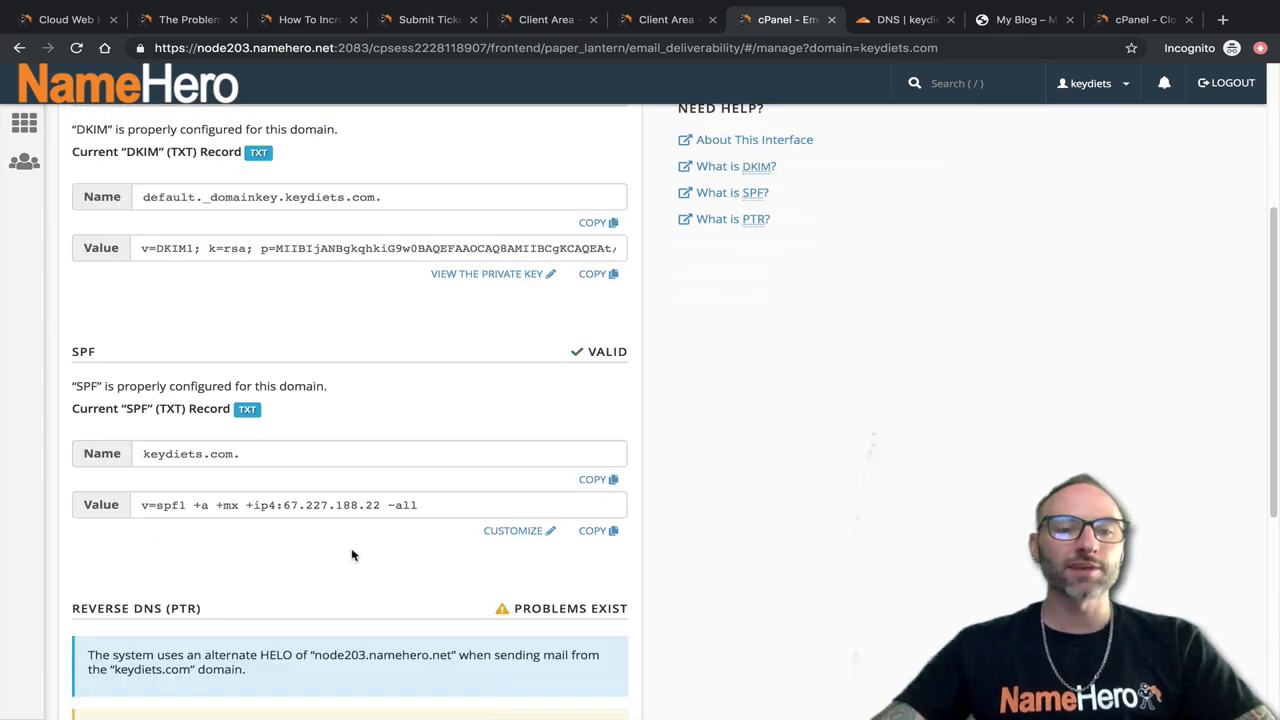
left_click(910, 20)
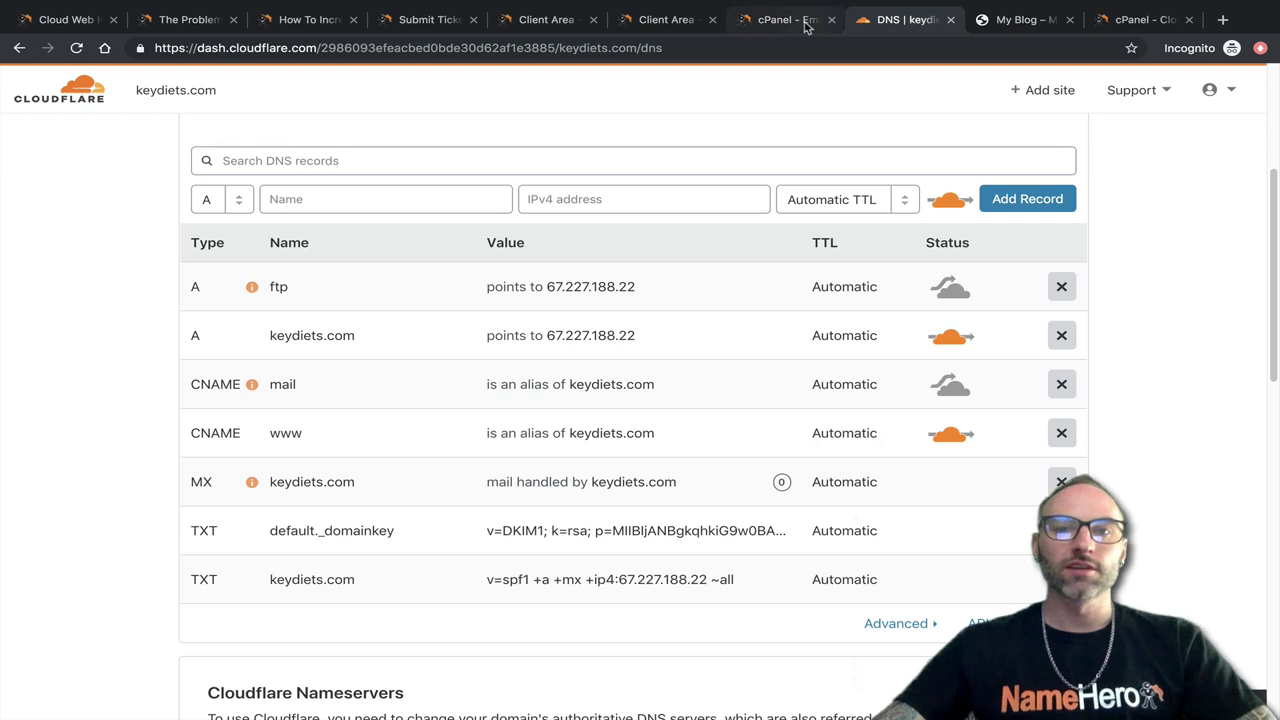
left_click(795, 20)
left_click(890, 30)
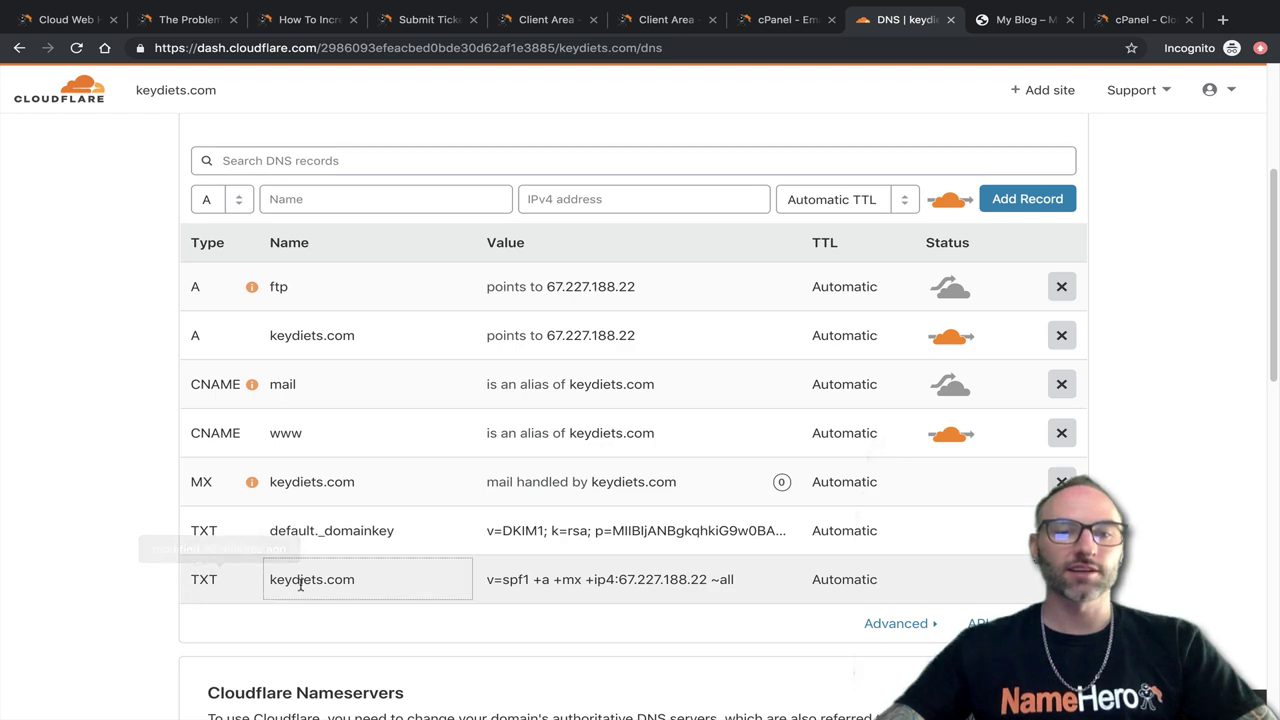
left_click(563, 582)
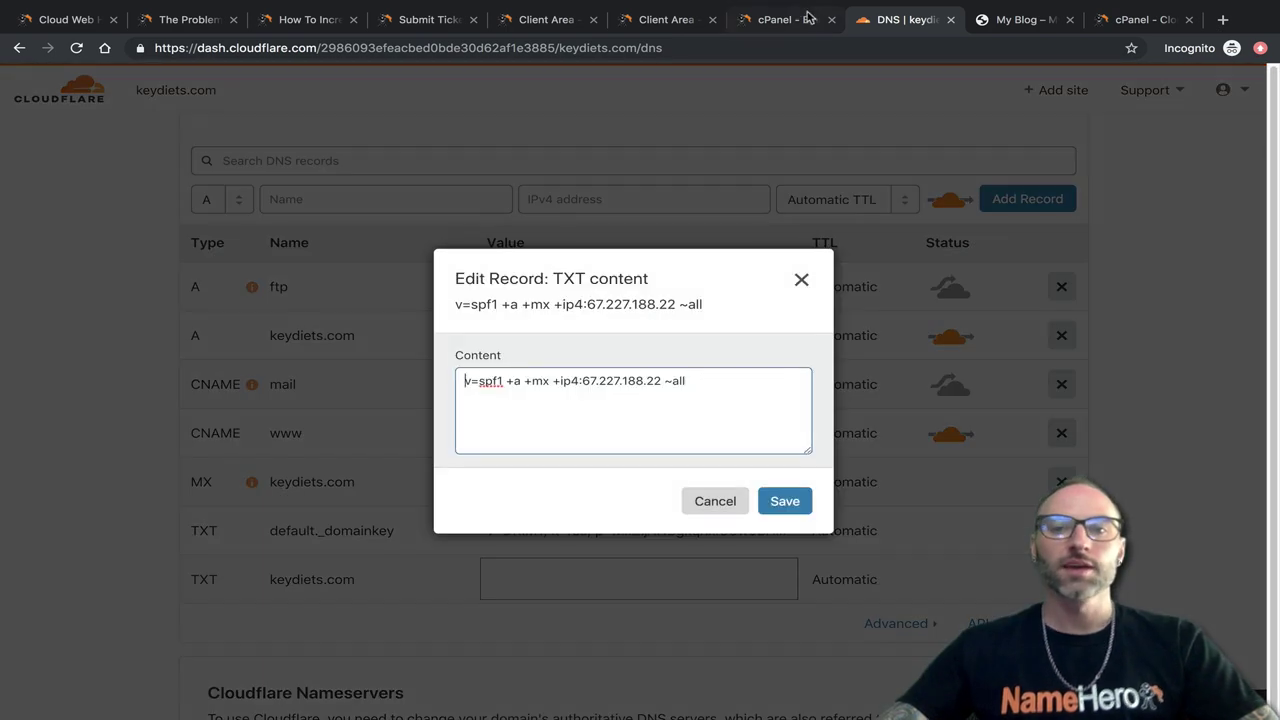
left_click(785, 19)
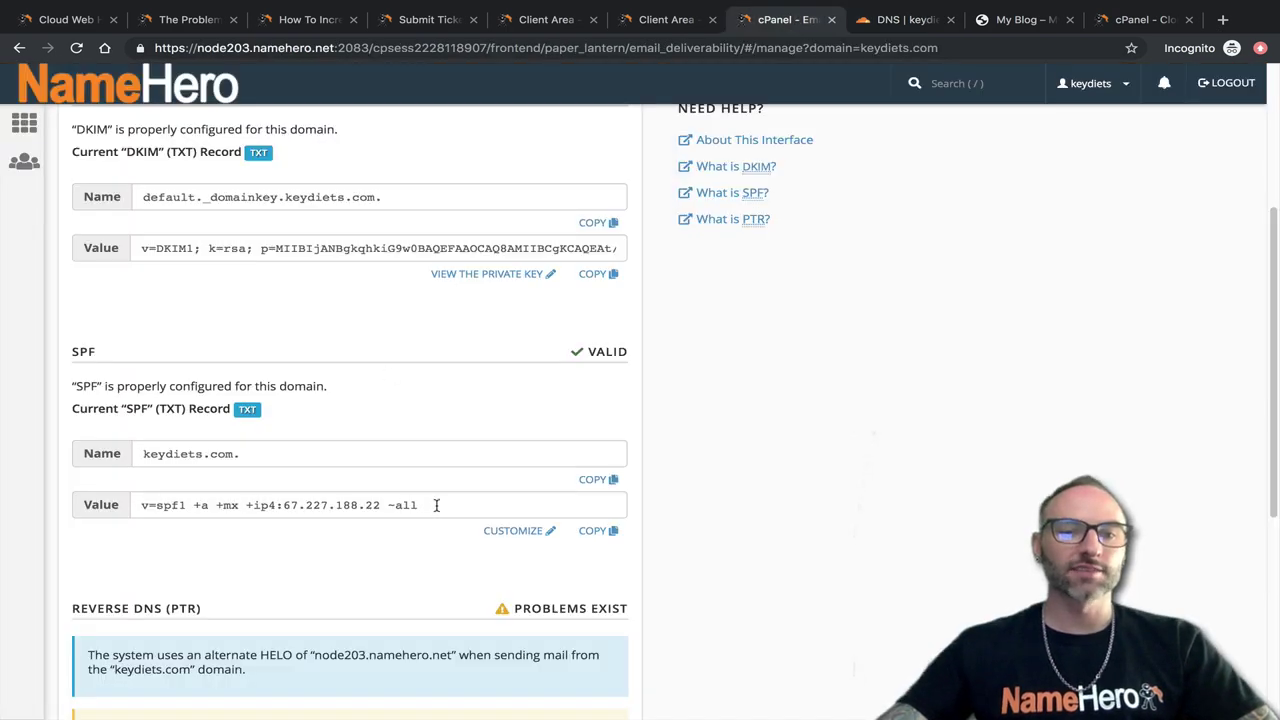
left_click_drag(436, 505, 146, 502)
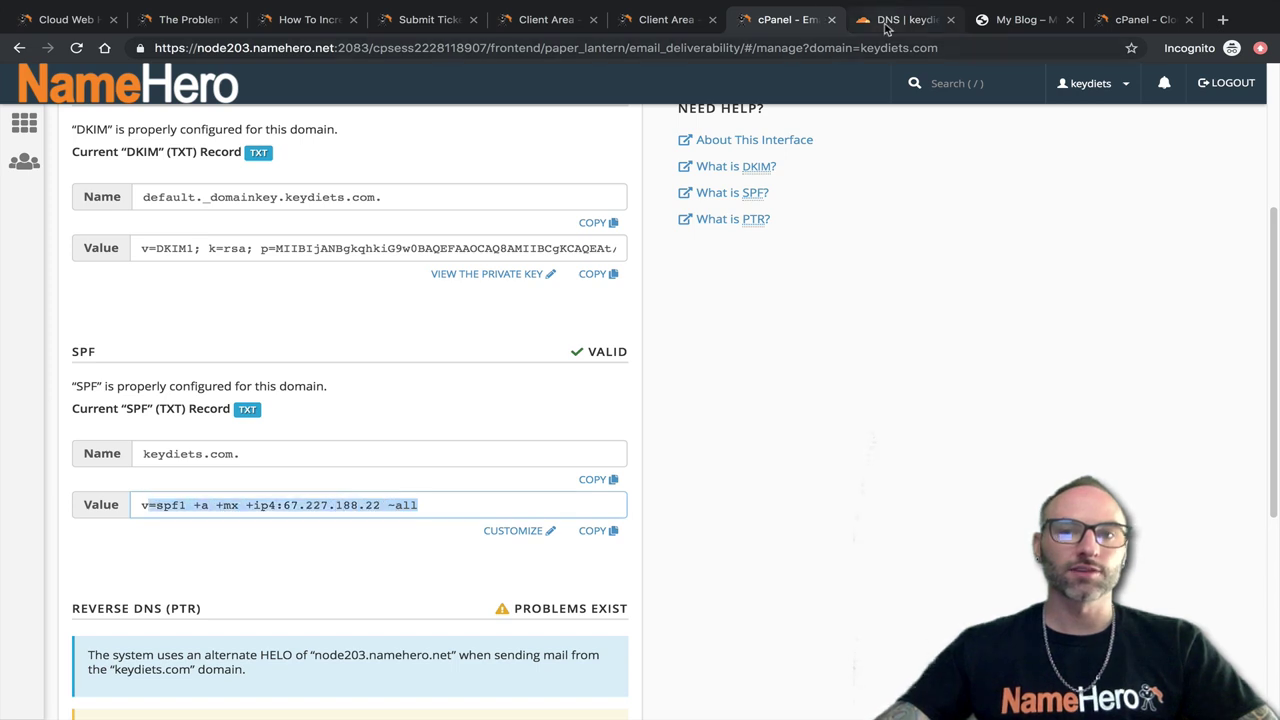
left_click(890, 20)
Replace the SPF TXT record content with the SPF value copied from cPanel and save
left_click_drag(702, 379, 414, 373)
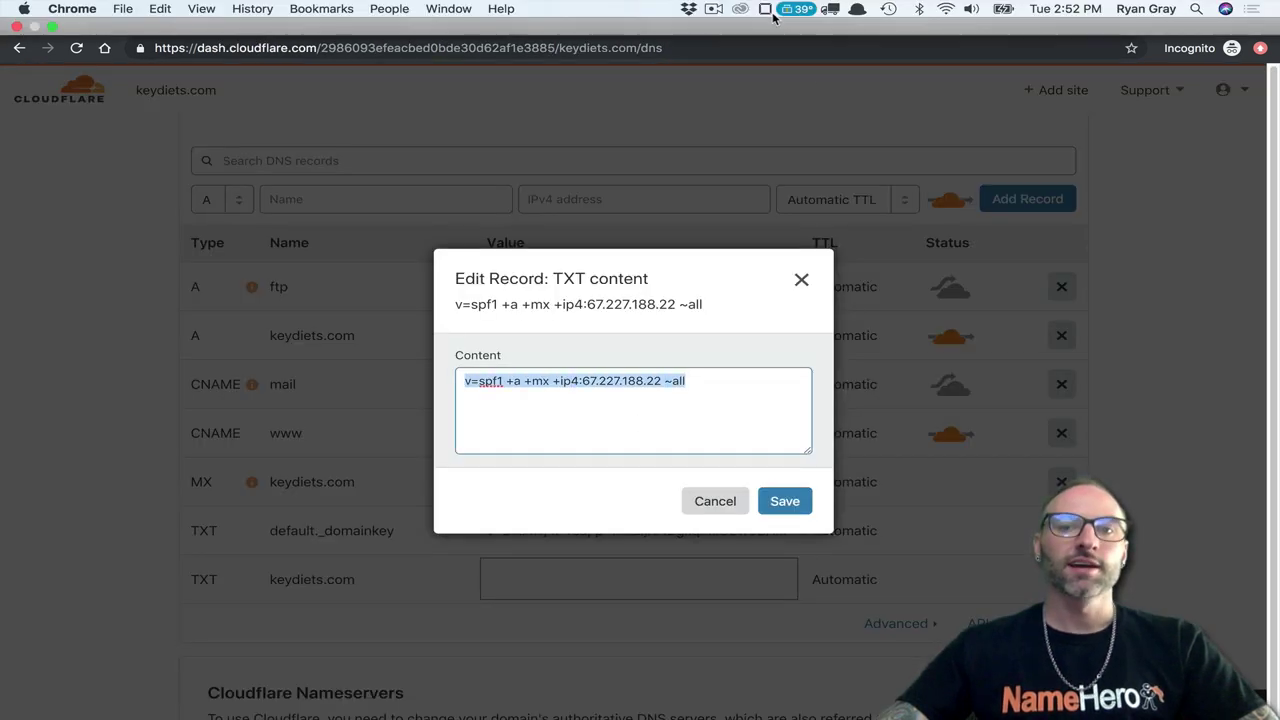
left_click(768, 11)
left_click(432, 176)
left_click(788, 22)
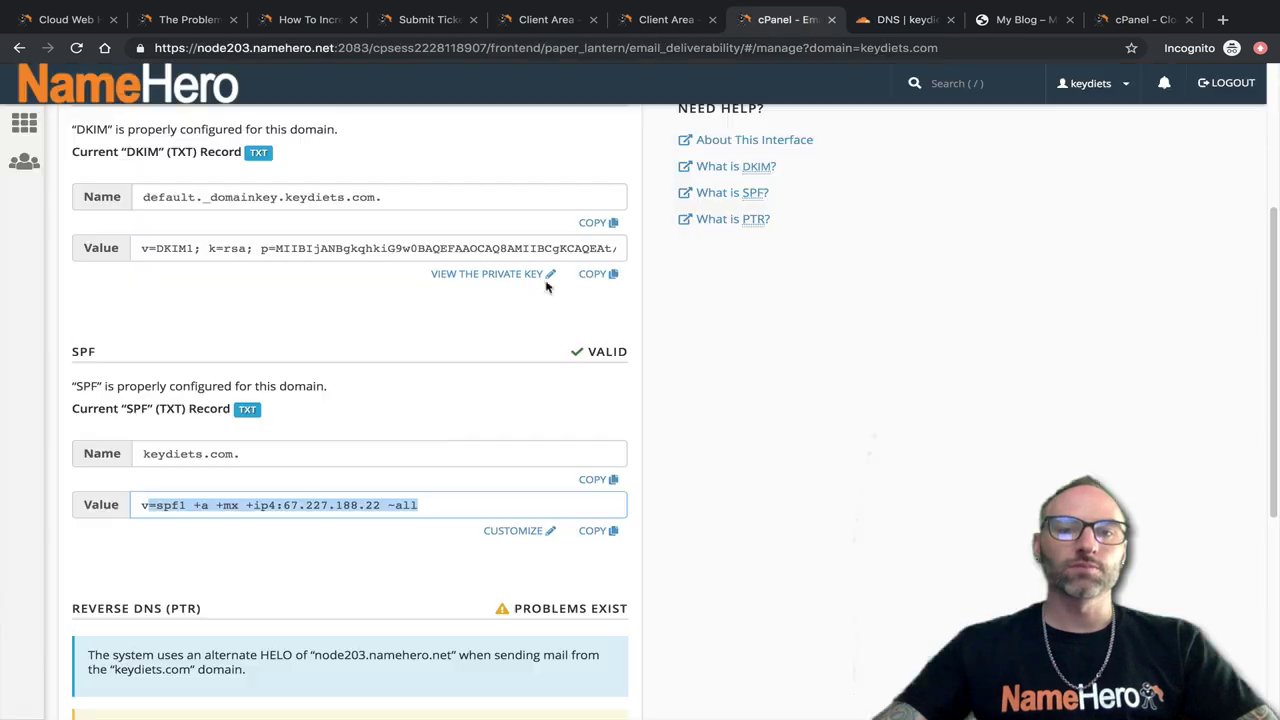
left_click(615, 481)
key("ctrl+Tab")
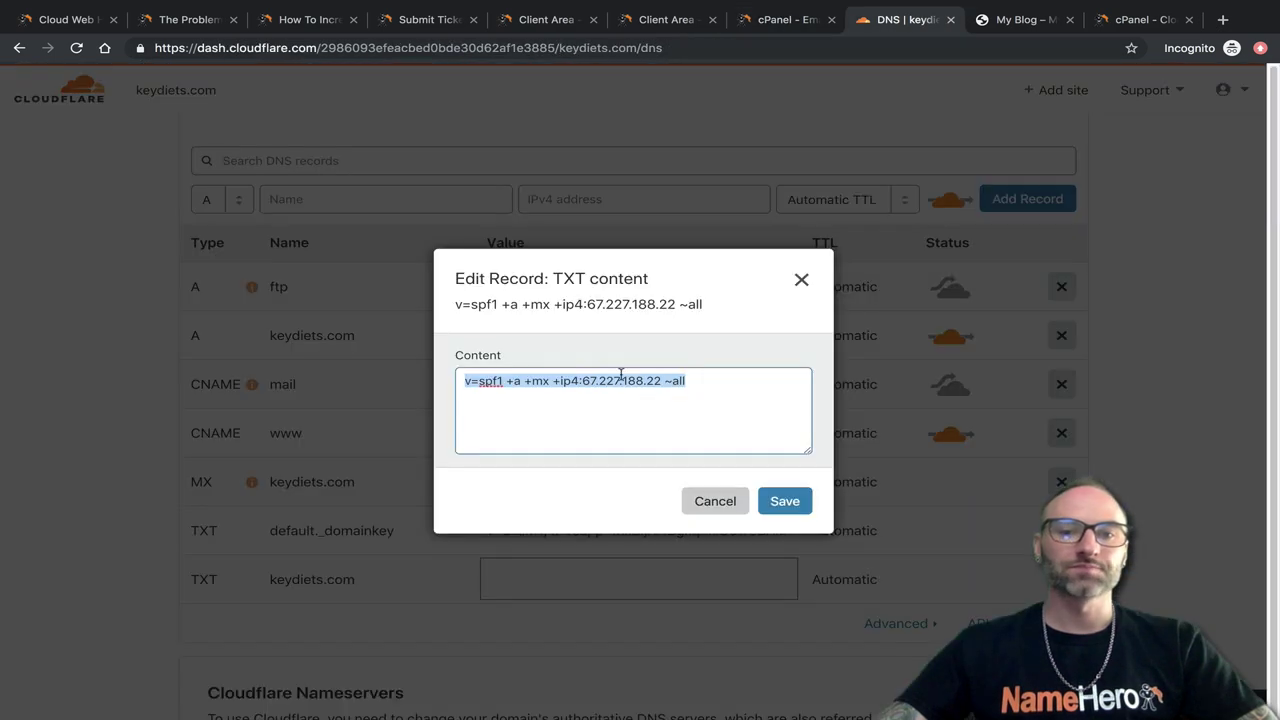
right_click(656, 383)
left_click(690, 505)
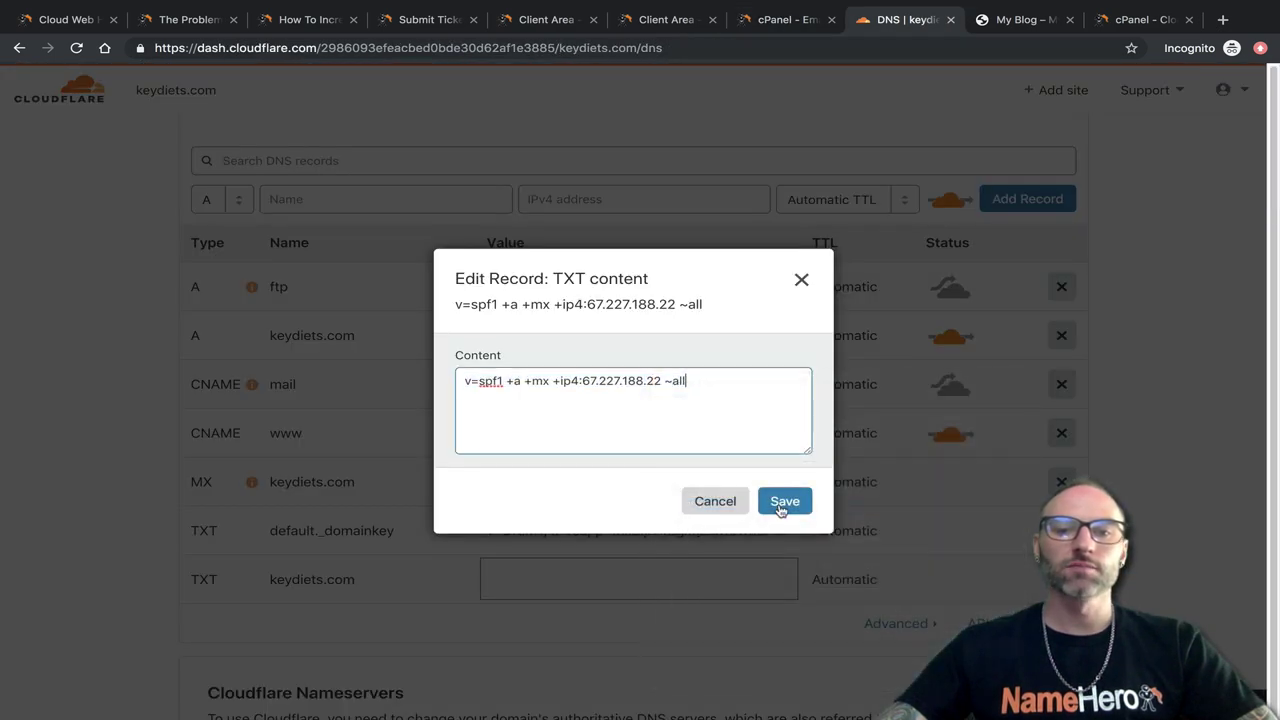
left_click(783, 500)
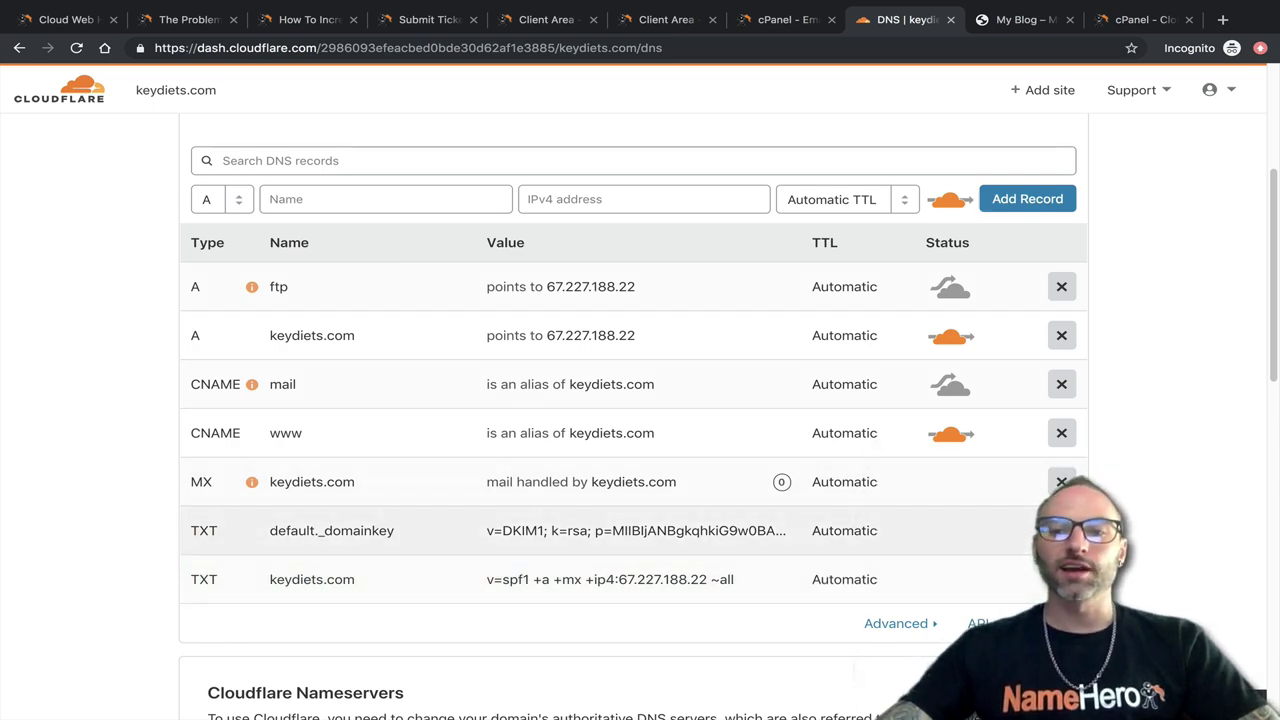
Delete both the default._domainkey and keydiets.com TXT records from Cloudflare's DNS list
left_click(1061, 530)
left_click(714, 442)
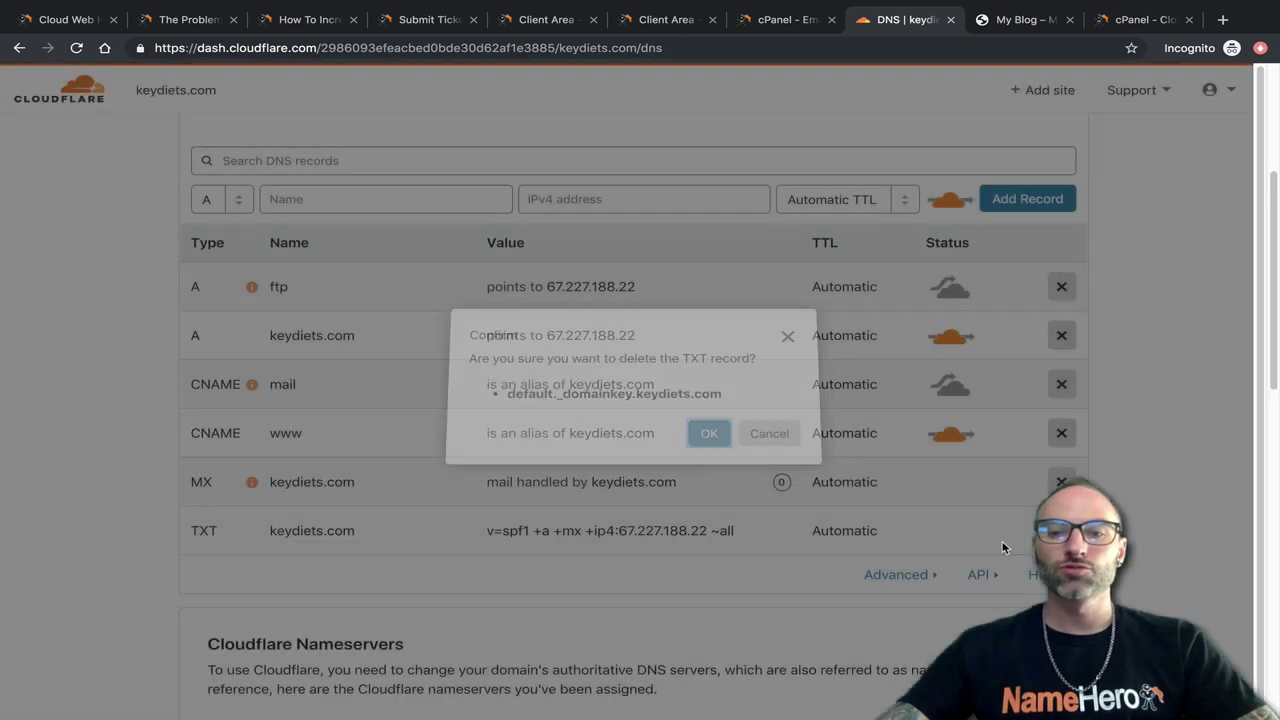
left_click(1061, 530)
left_click(714, 442)
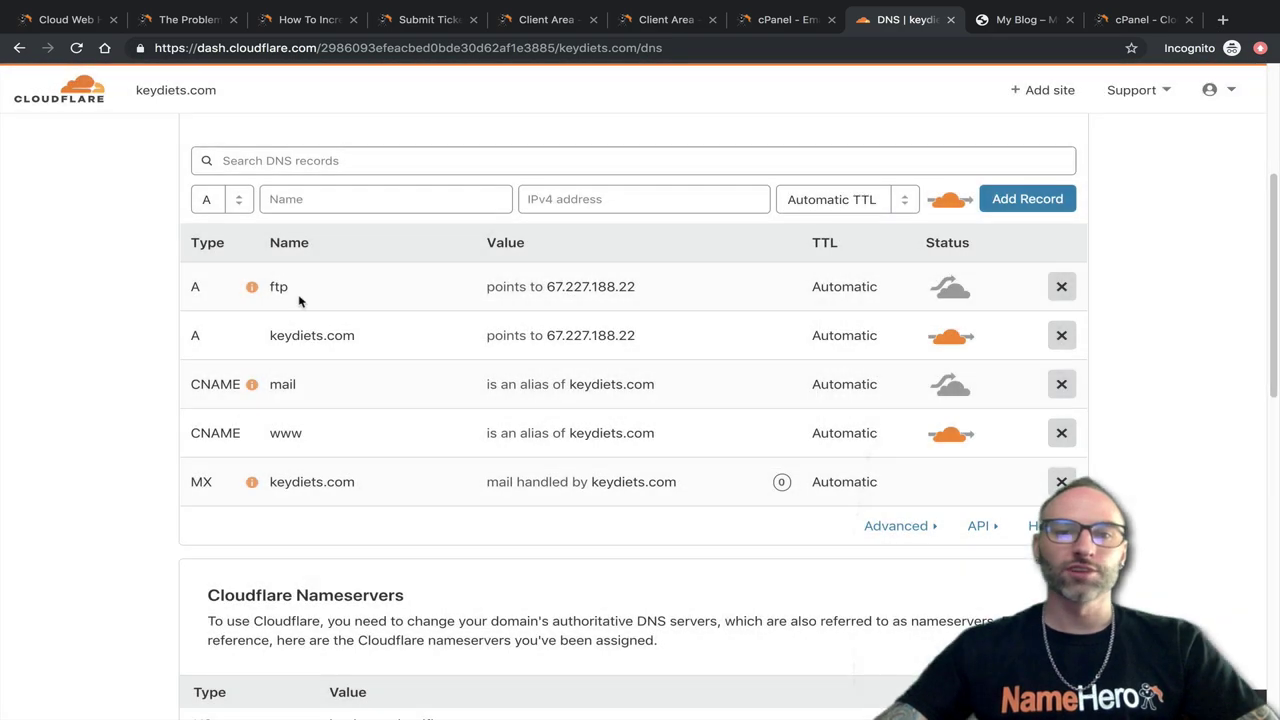
scroll(956, 332, "up", 3)
Add a default._domainkey TXT record holding the DKIM key copied from cPanel
left_click(1020, 522)
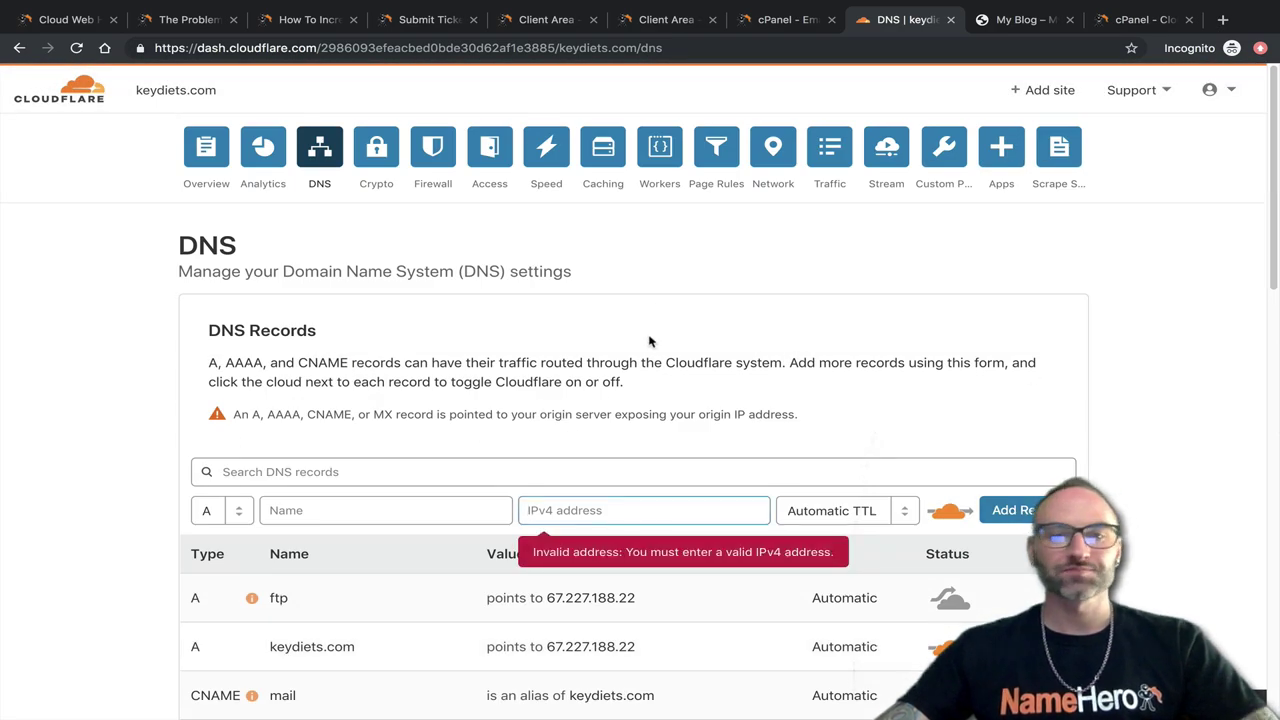
left_click(228, 514)
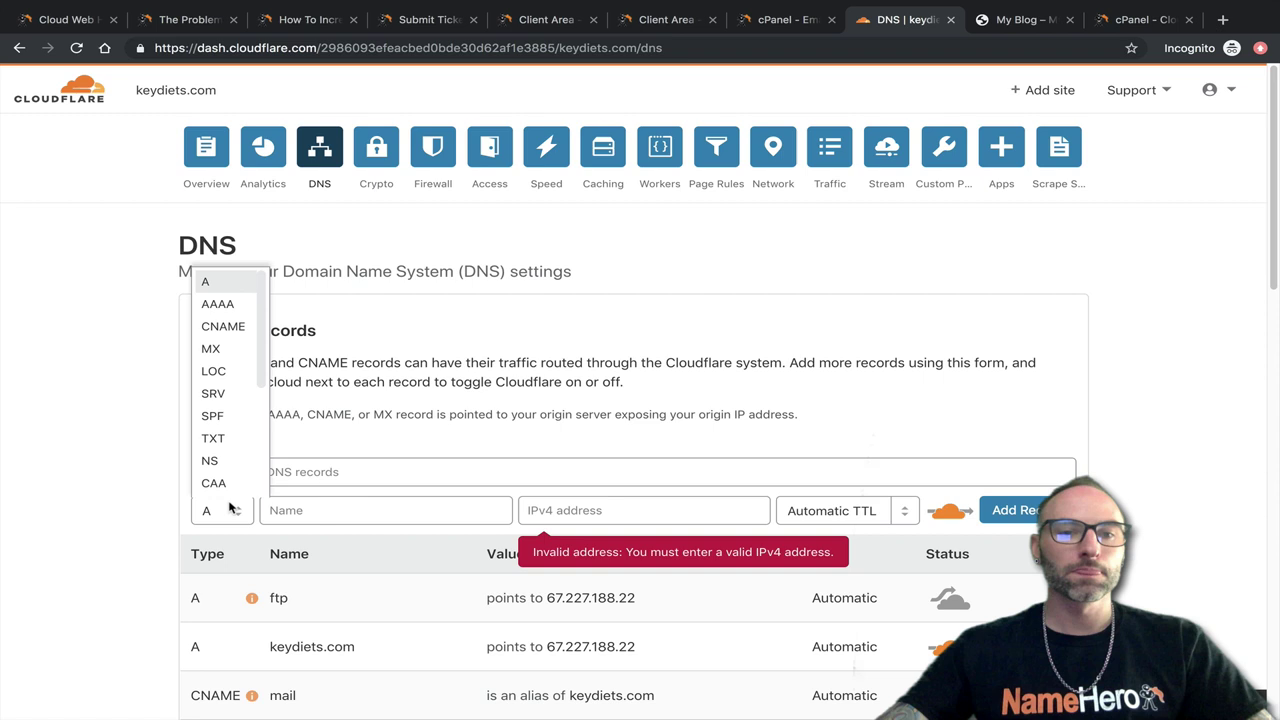
left_click(228, 443)
left_click(785, 19)
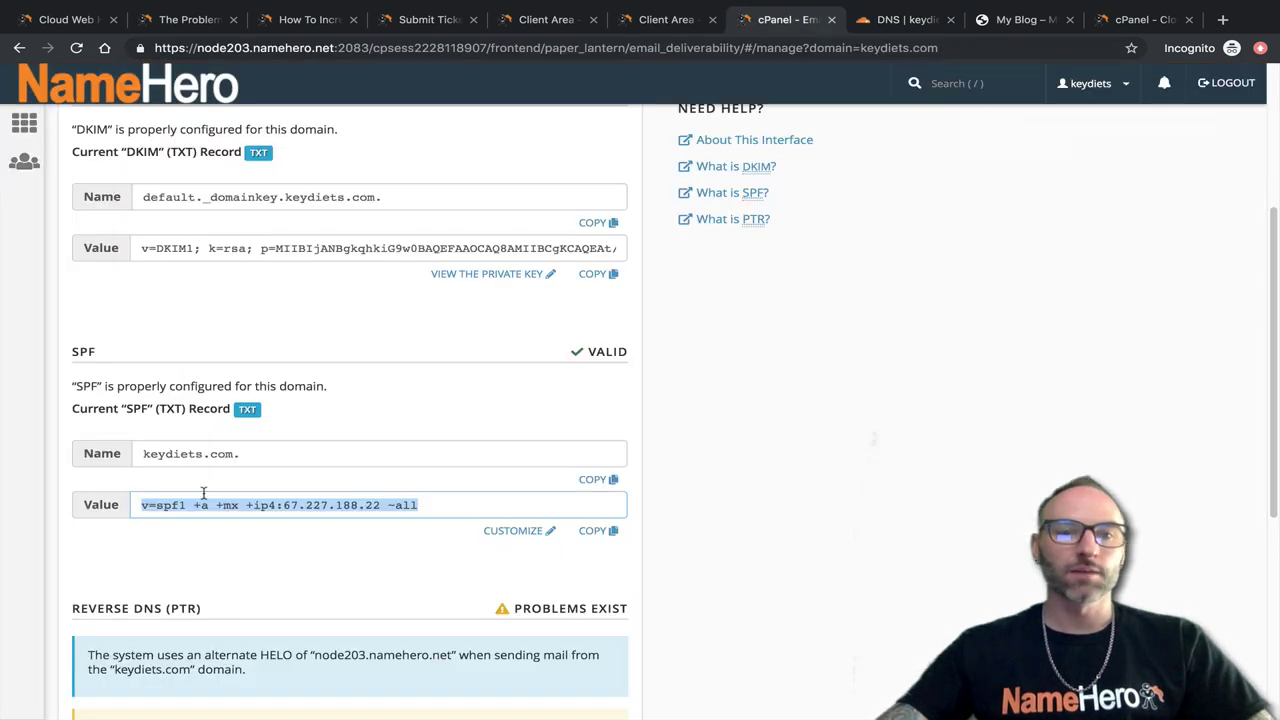
scroll(501, 251, "up", 1)
left_click(419, 240)
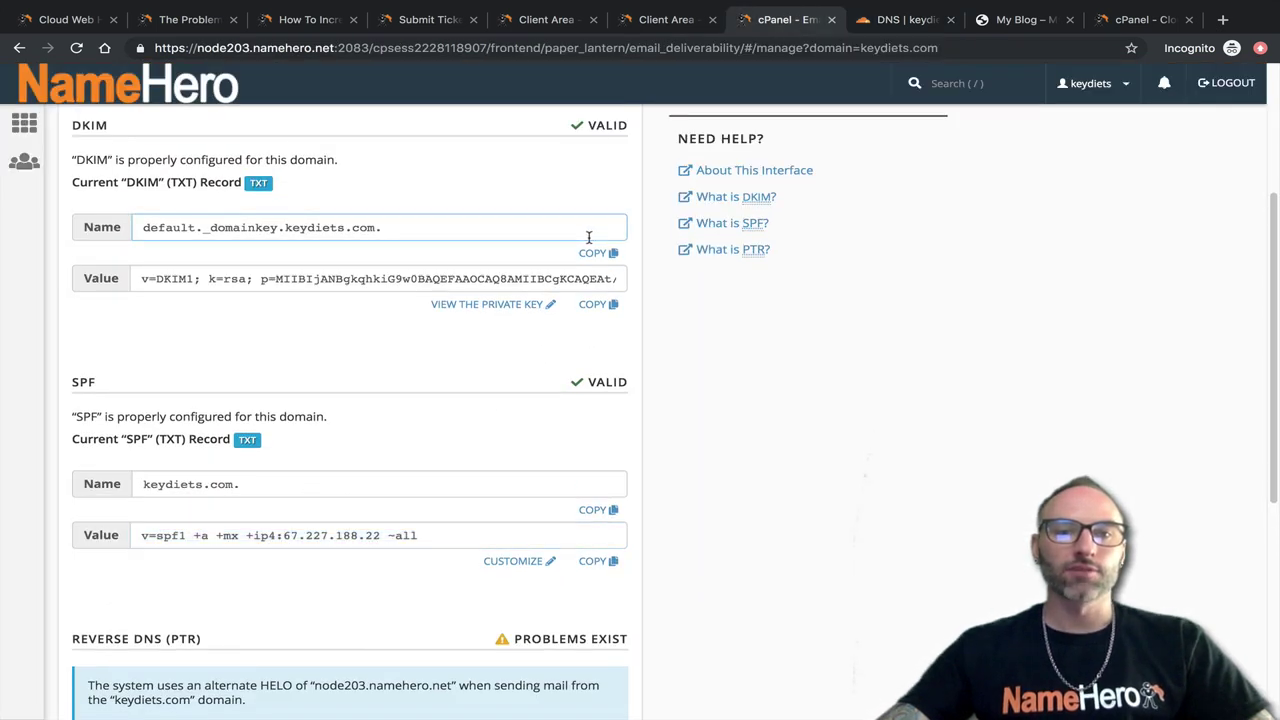
left_click(598, 252)
left_click(905, 19)
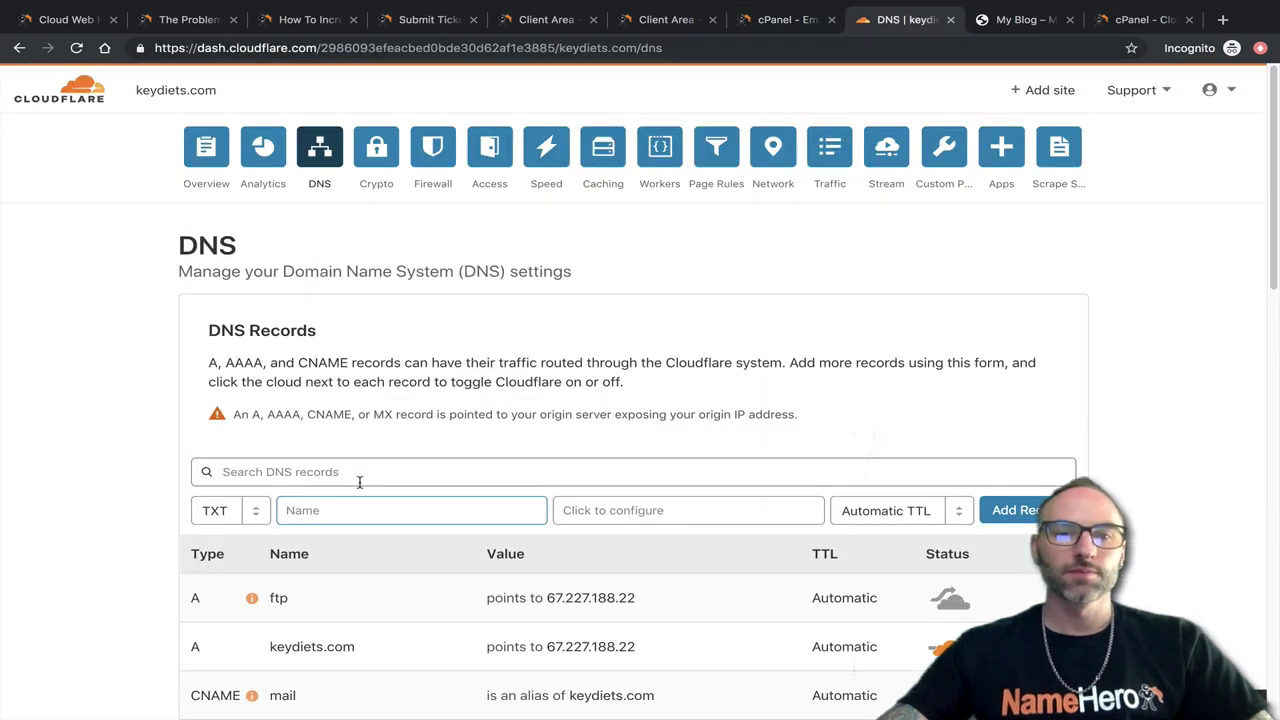
key("super+v")
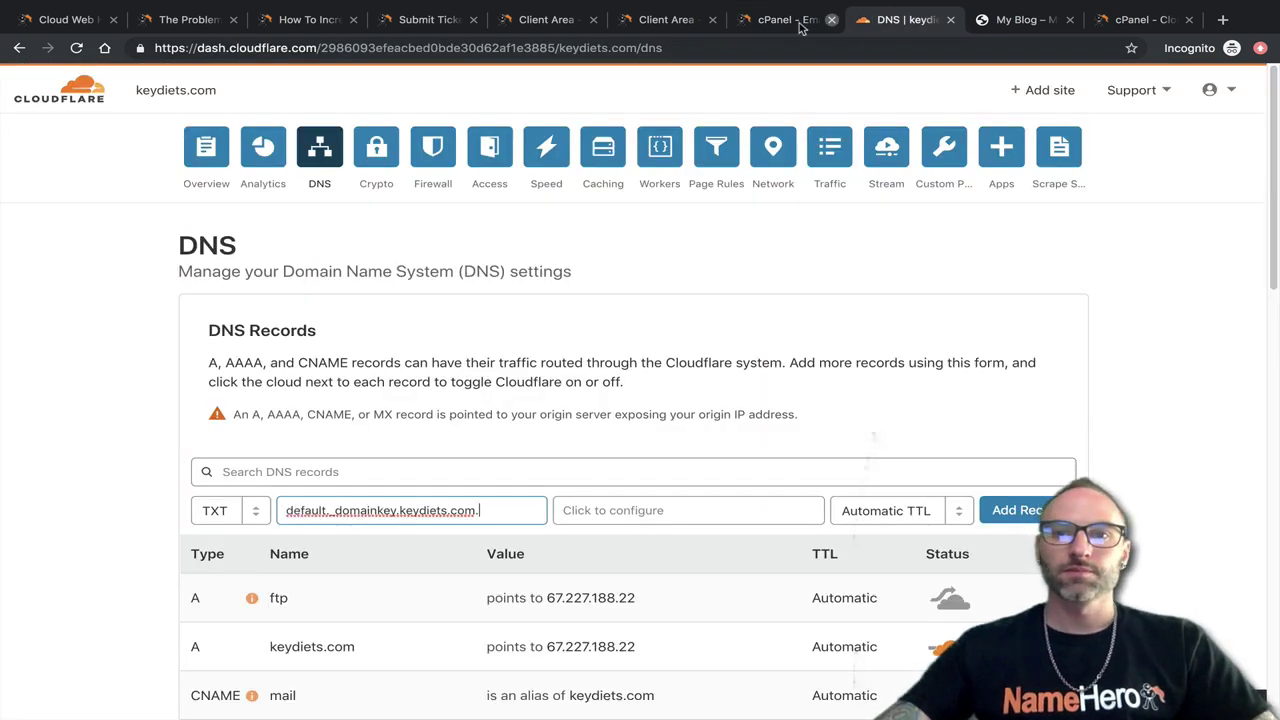
left_click(788, 19)
left_click(598, 304)
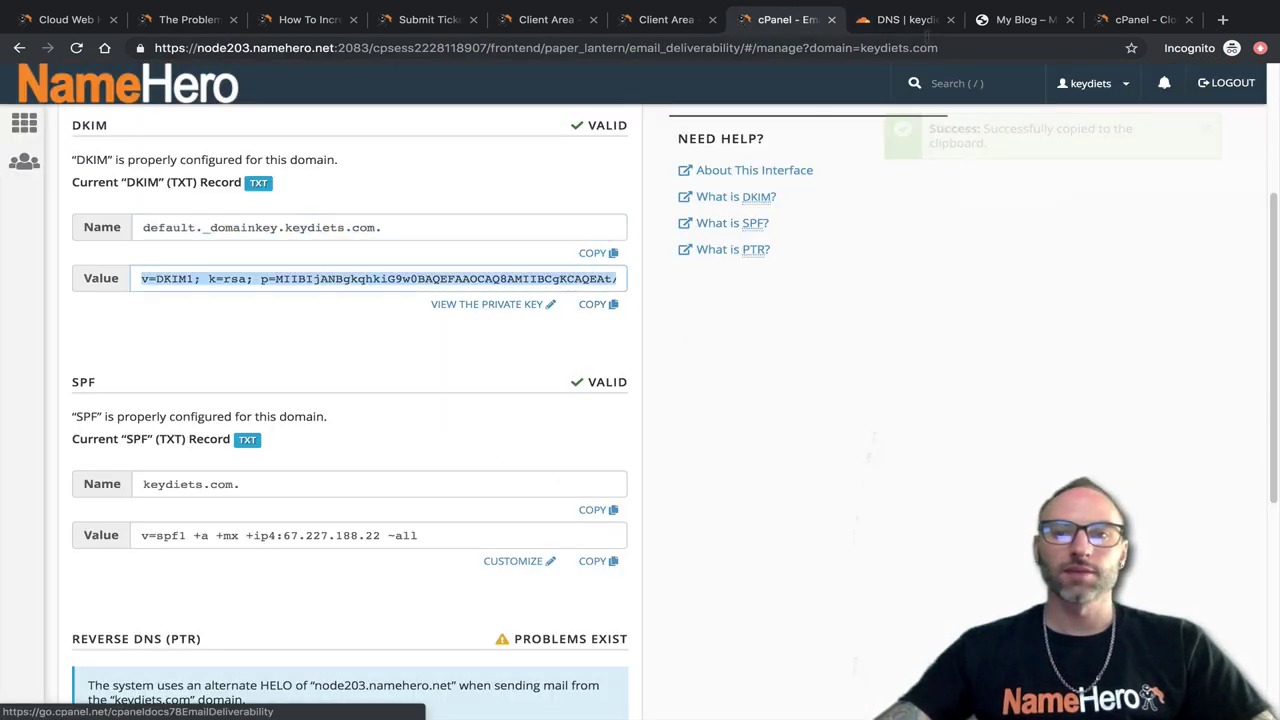
left_click(905, 19)
left_click(660, 512)
key("super+v")
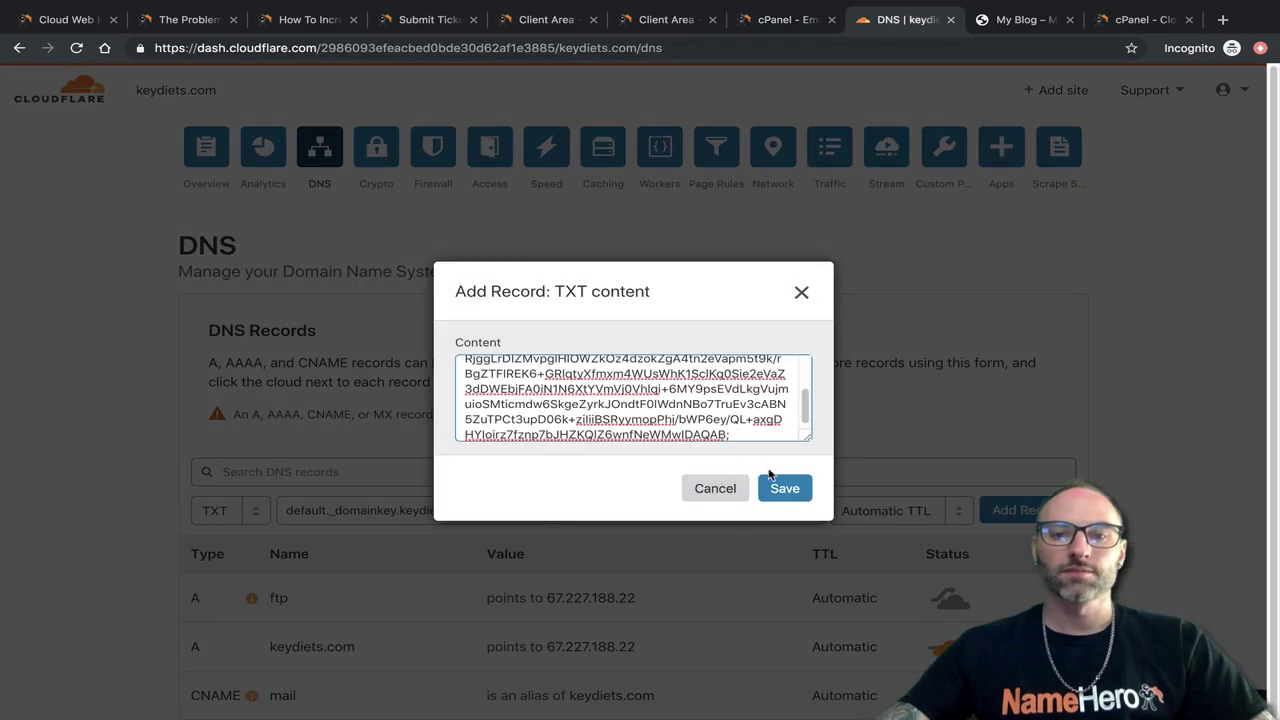
left_click(784, 489)
left_click(1012, 510)
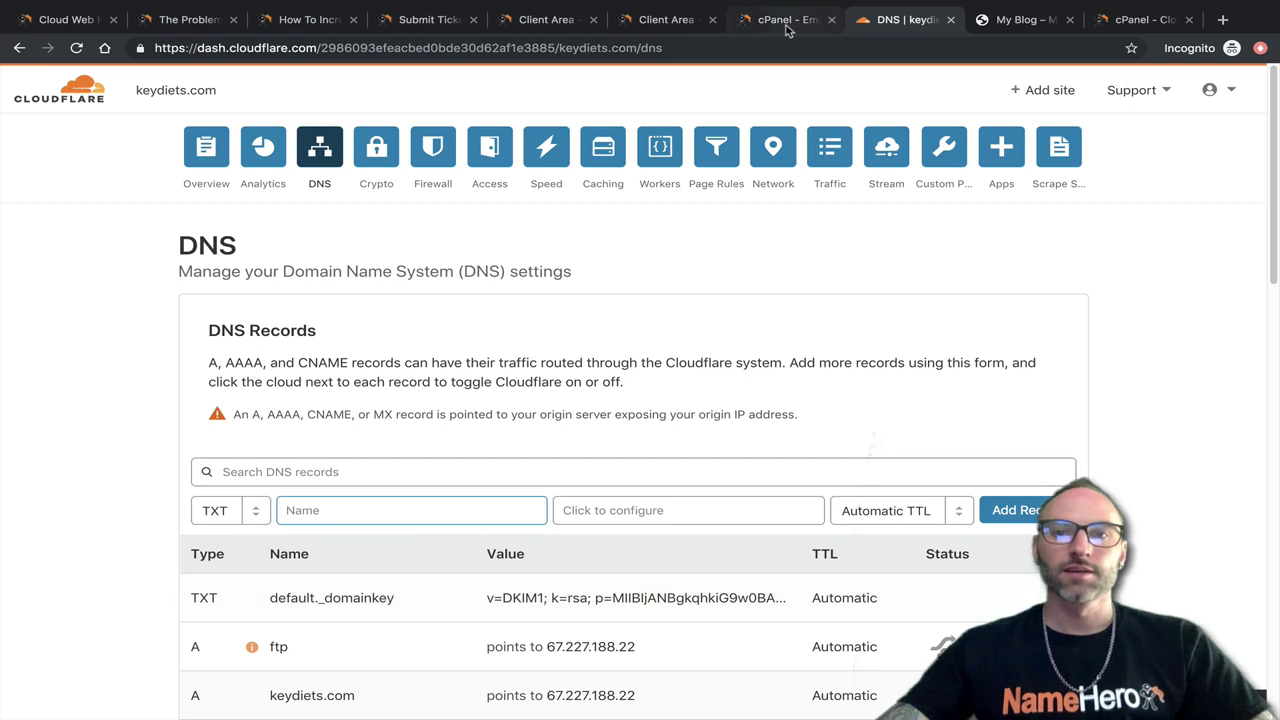
Add a keydiets.com TXT record with the SPF value v=spf1 +a +mx +ip4:67.227.188.22 ~all
left_click(787, 20)
left_click(594, 510)
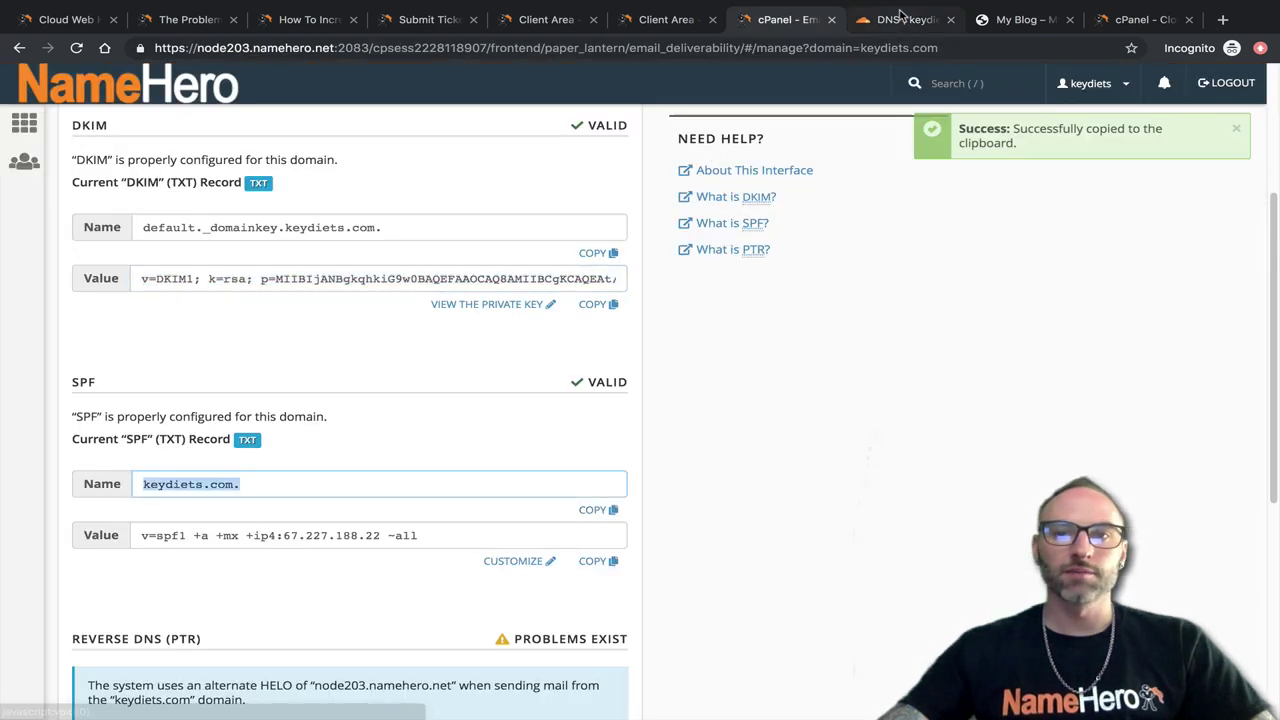
key("ctrl+Tab")
key("ctrl+v")
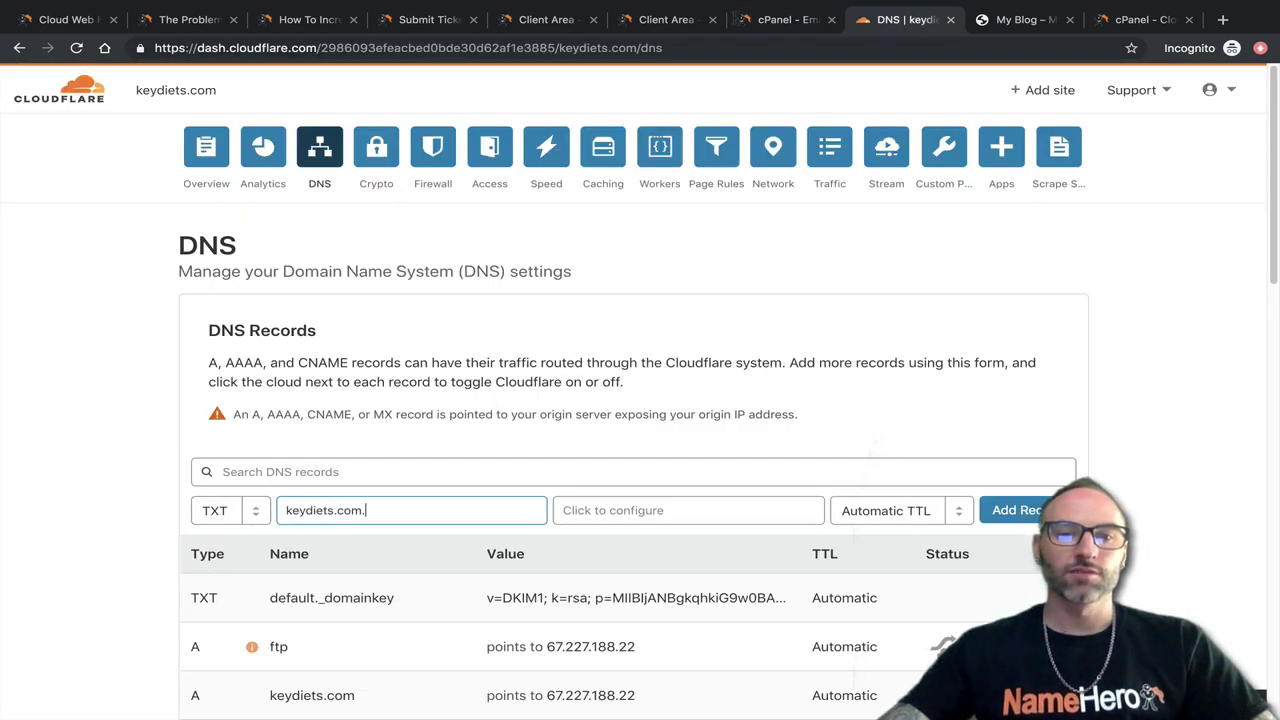
key("BackSpace")
key("ctrl+shift+Tab")
left_click(606, 558)
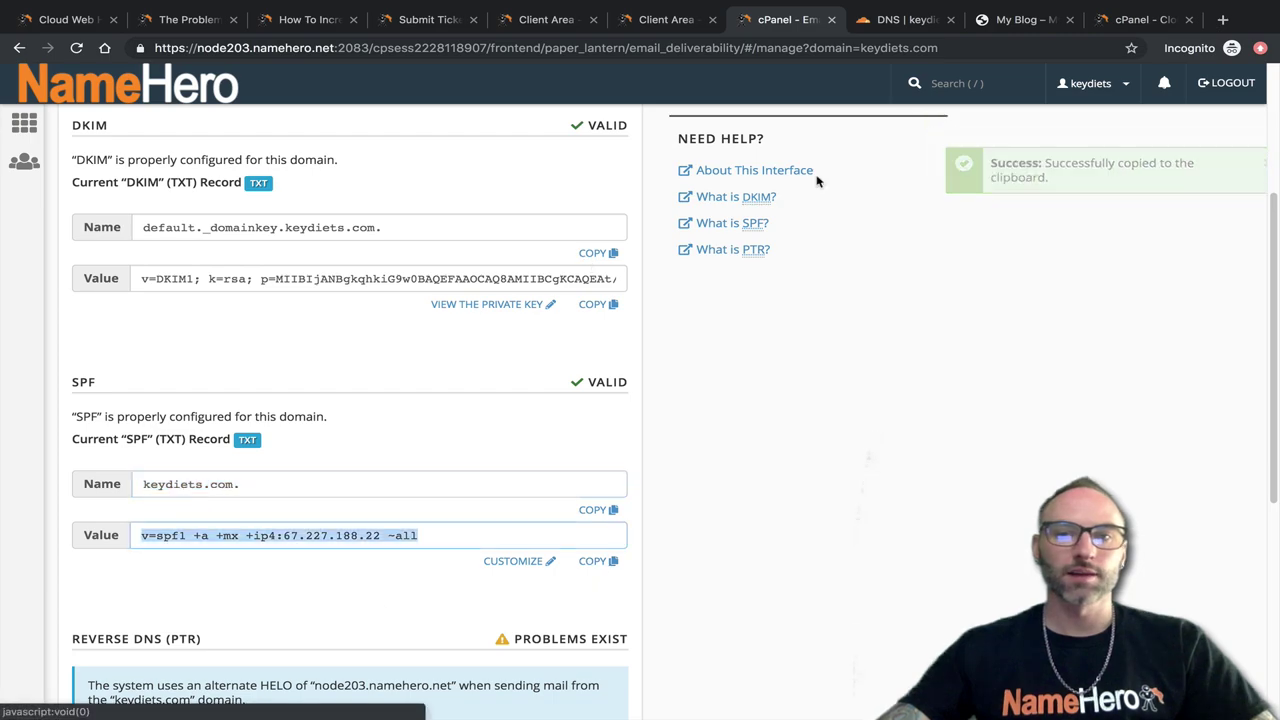
key("ctrl+Tab")
left_click(740, 511)
key("ctrl+v")
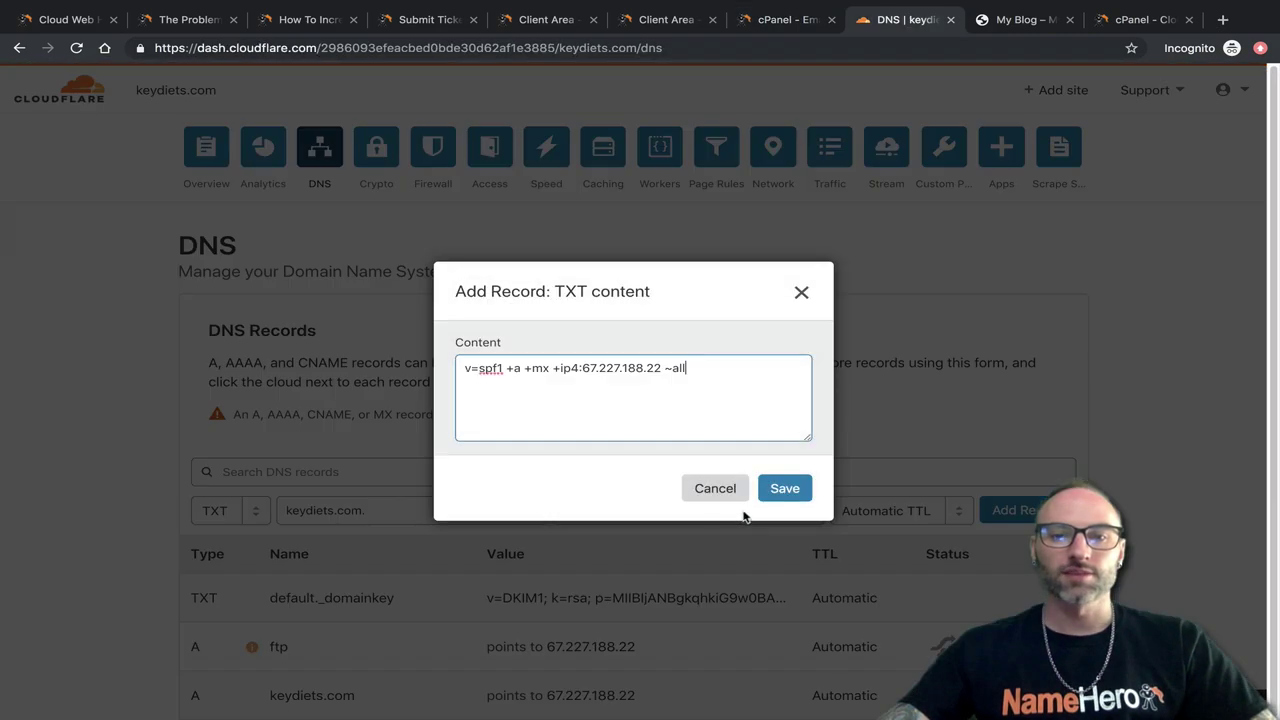
left_click(785, 488)
left_click(1010, 510)
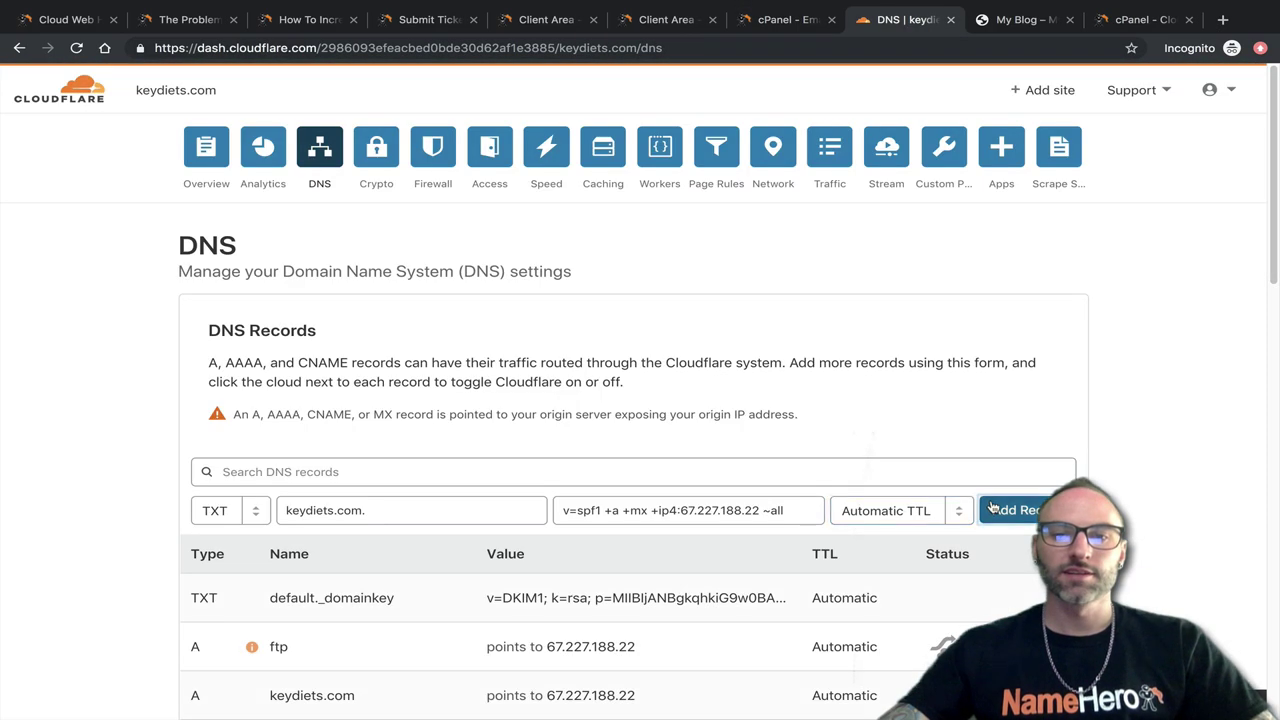
scroll(360, 410, "down", 5)
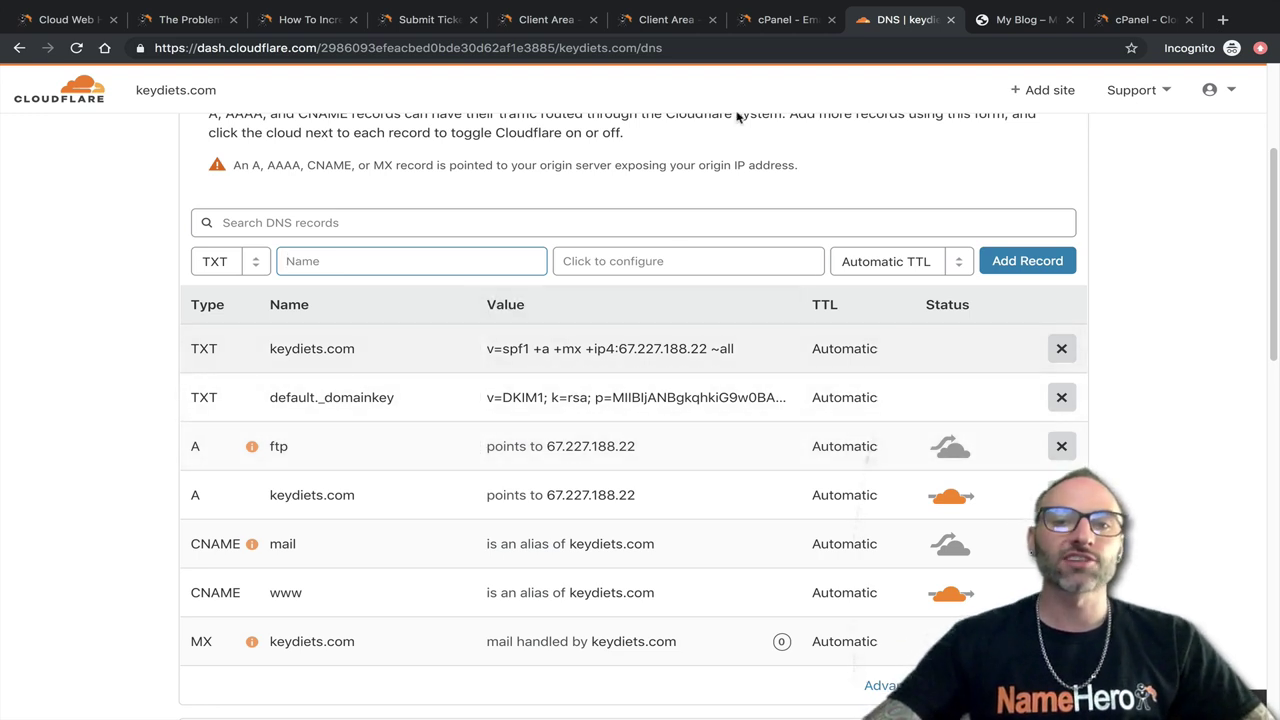
Return to cPanel's Email Deliverability details to check keydiets.com's DKIM and SPF status
left_click(757, 25)
scroll(457, 366, "up", 2)
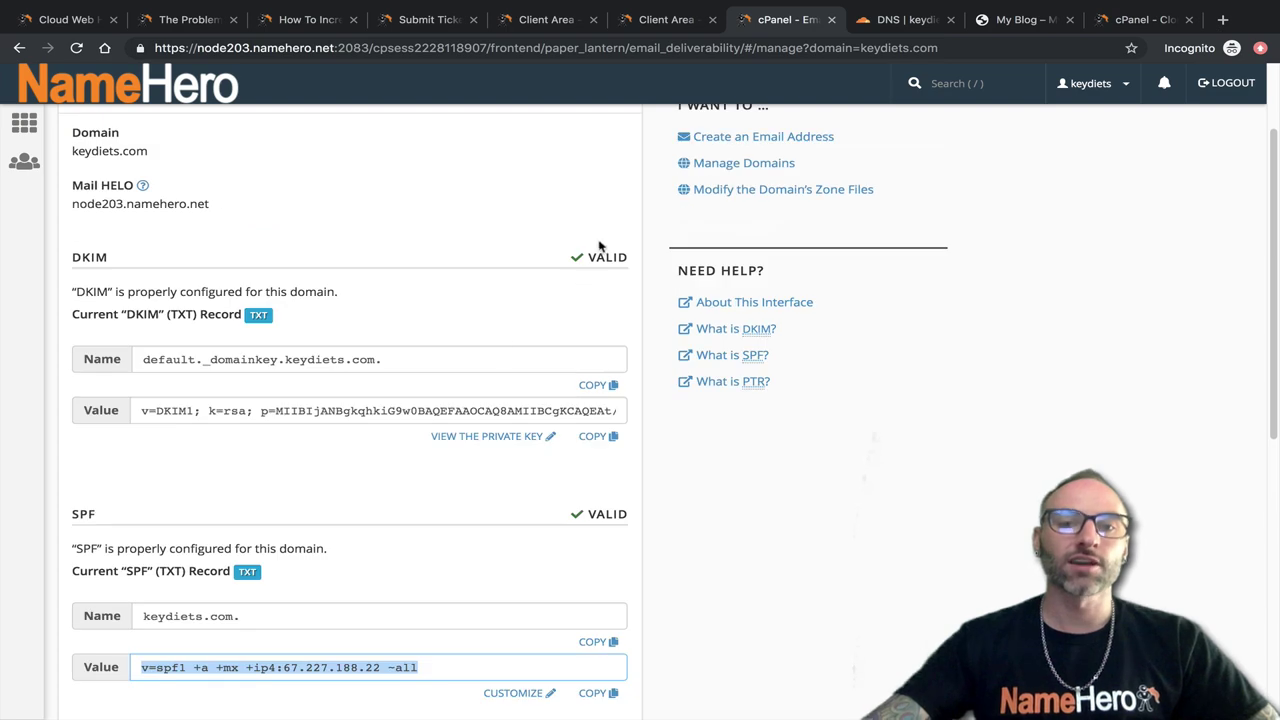
Scroll through keydiets.com's deliverability results, reviewing the DKIM, SPF and reverse DNS (PTR) sections
scroll(550, 380, "down", 1)
scroll(627, 545, "down", 1)
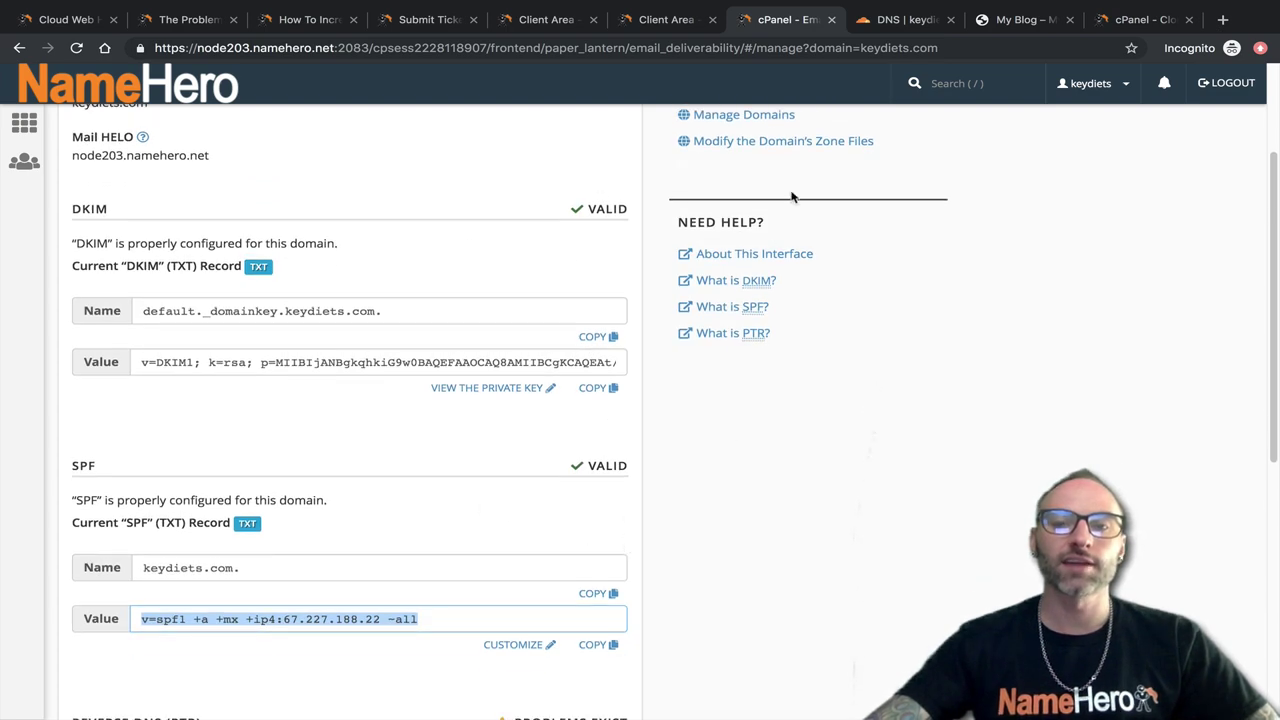
left_click(873, 30)
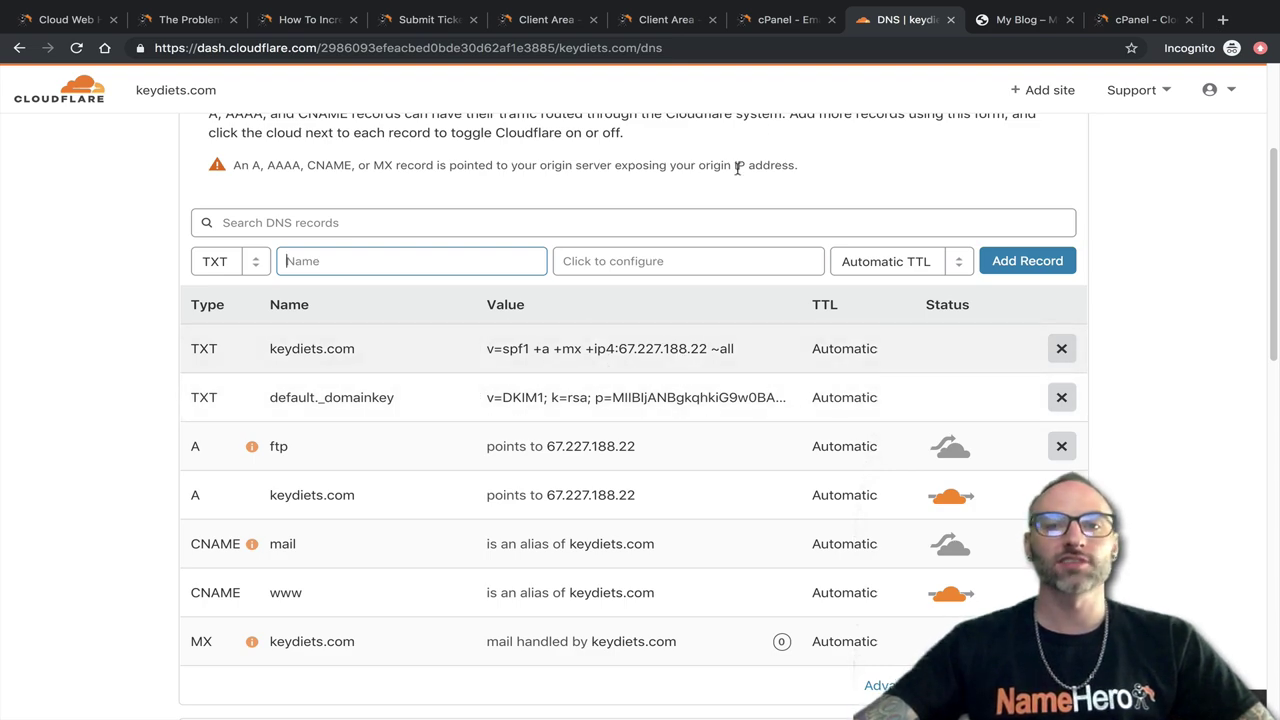
left_click(784, 20)
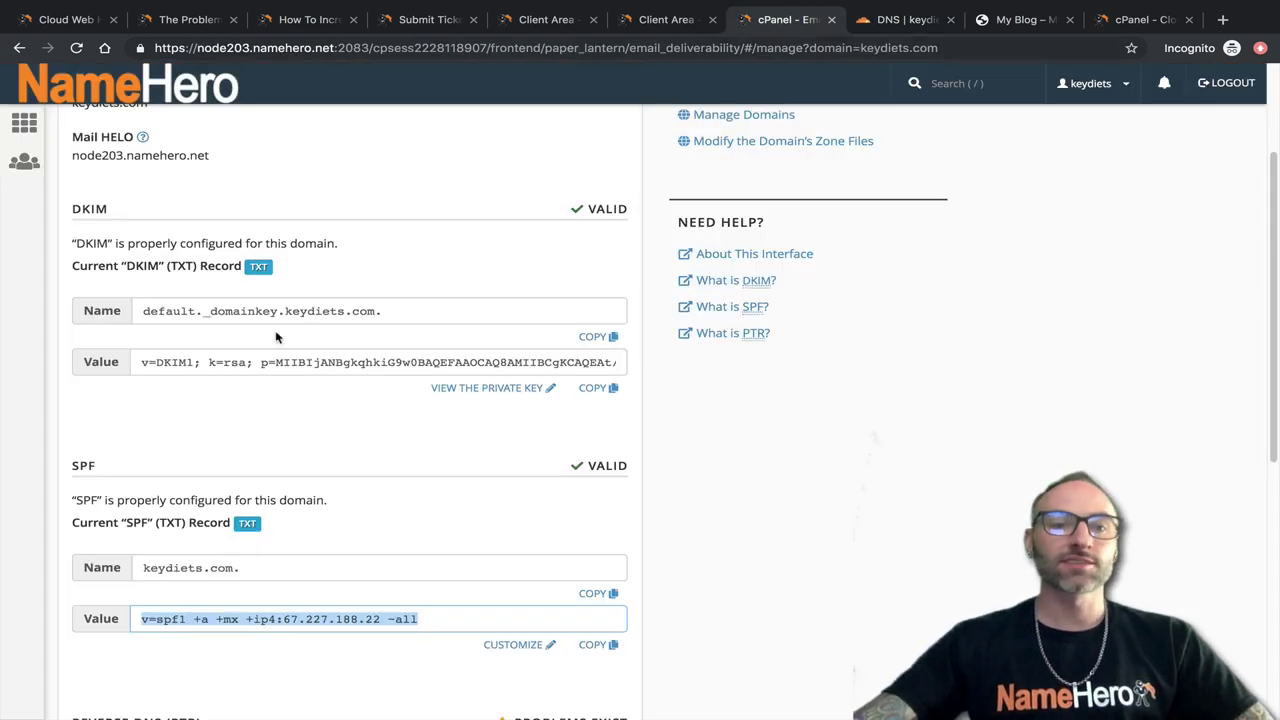
scroll(250, 430, "down", 3)
scroll(230, 400, "down", 2)
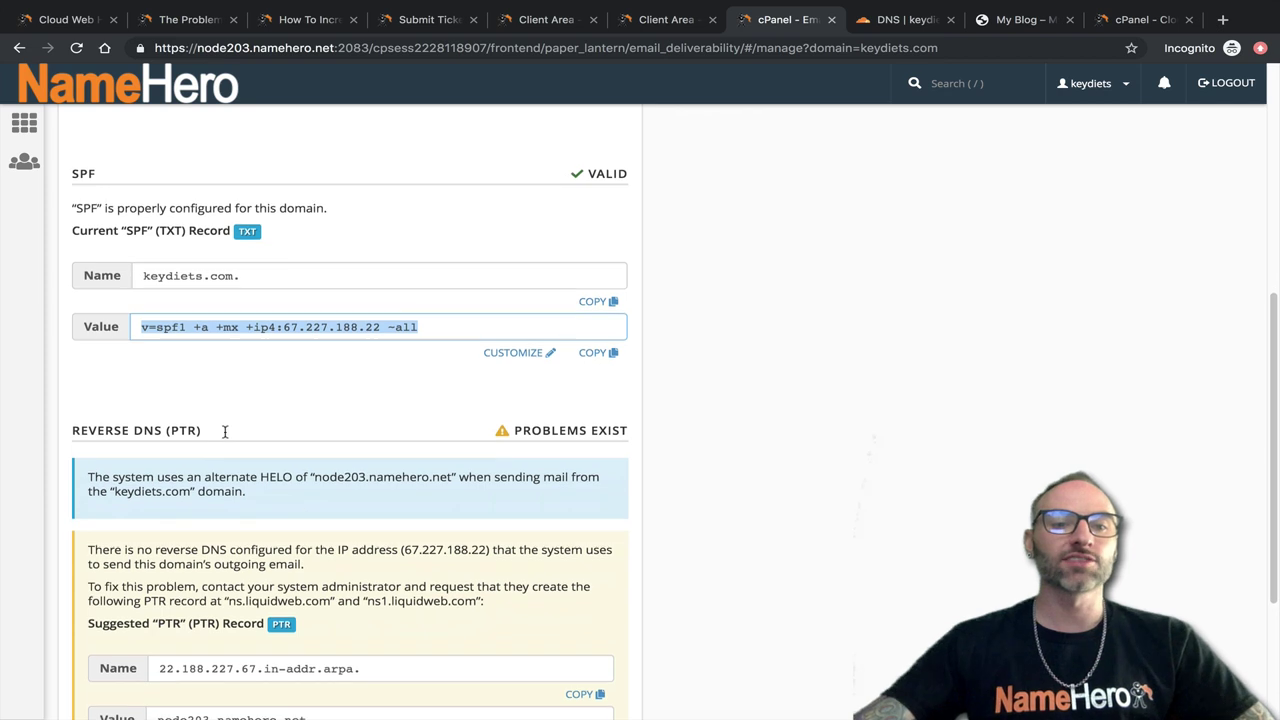
scroll(228, 365, "down", 1)
scroll(290, 400, "down", 3)
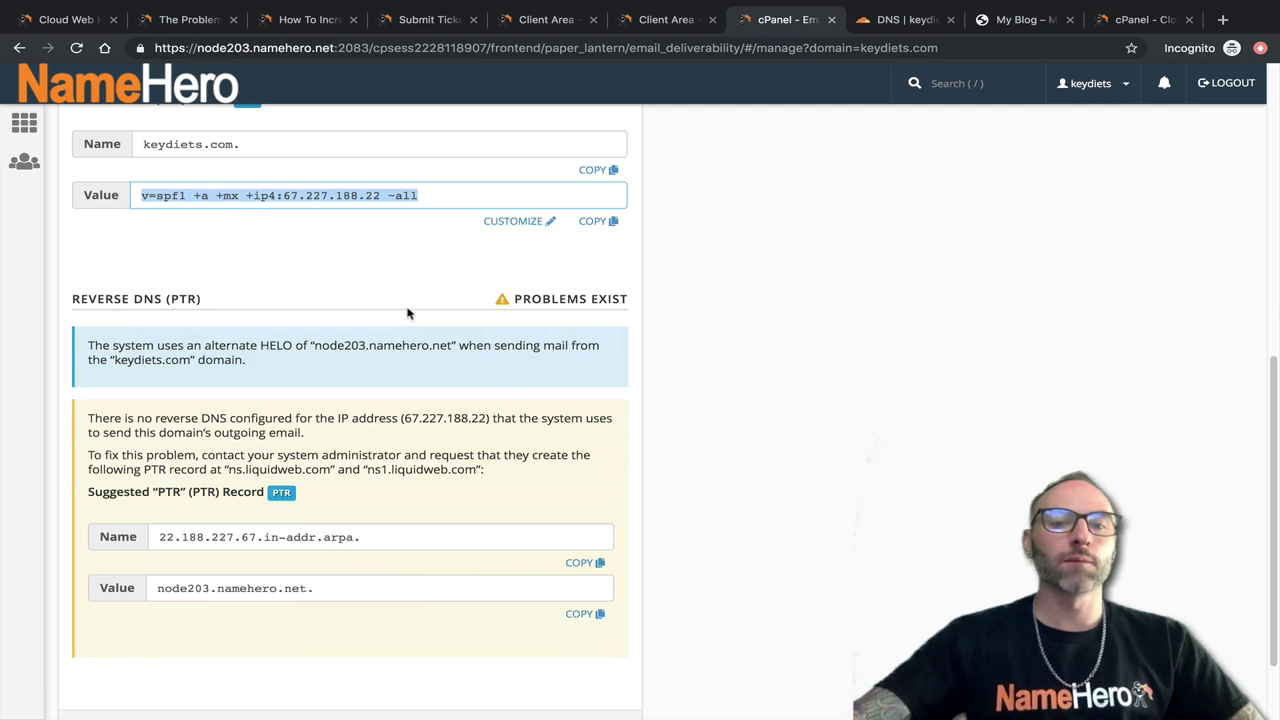
scroll(200, 465, "down", 1)
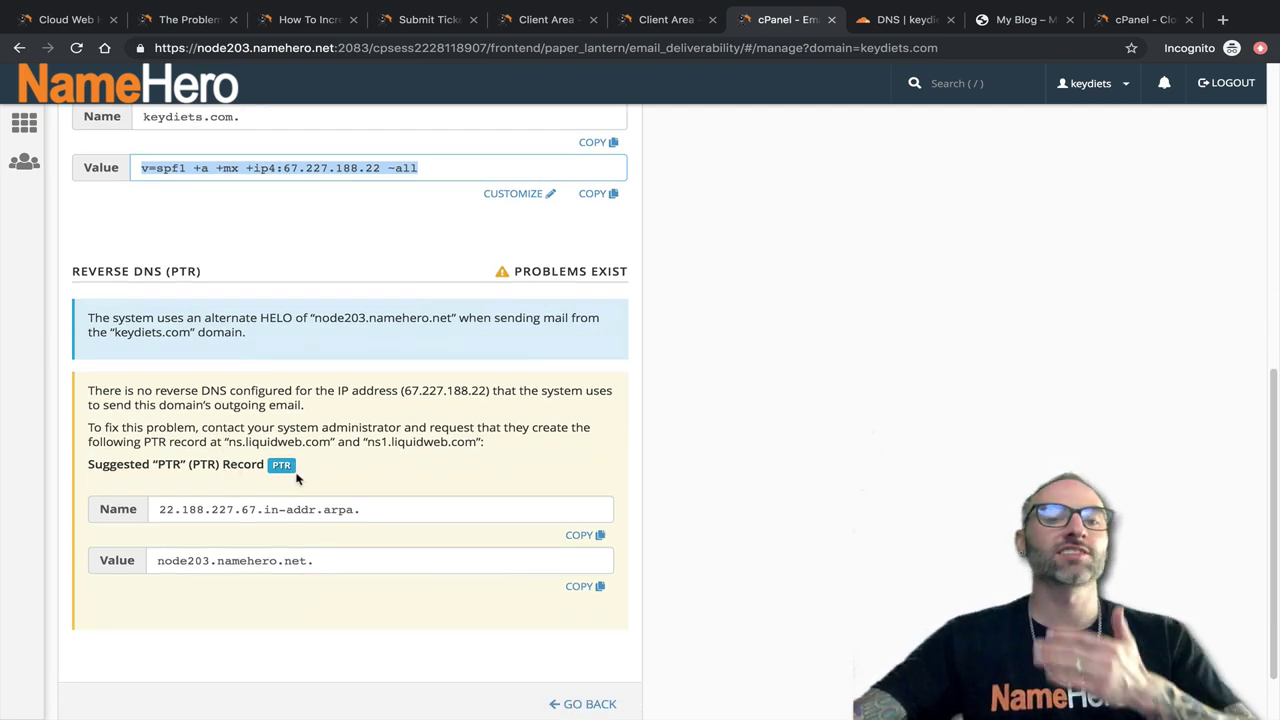
scroll(408, 488, "down", 3)
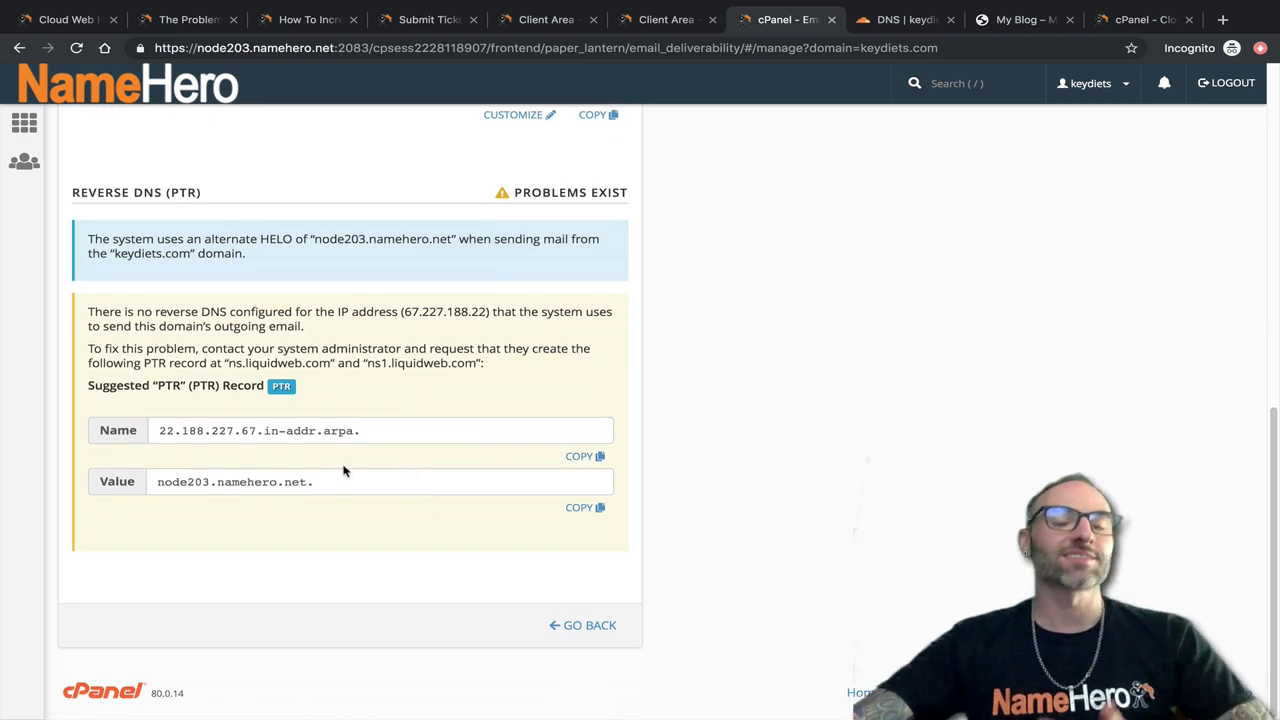
scroll(606, 625, "up", 5)
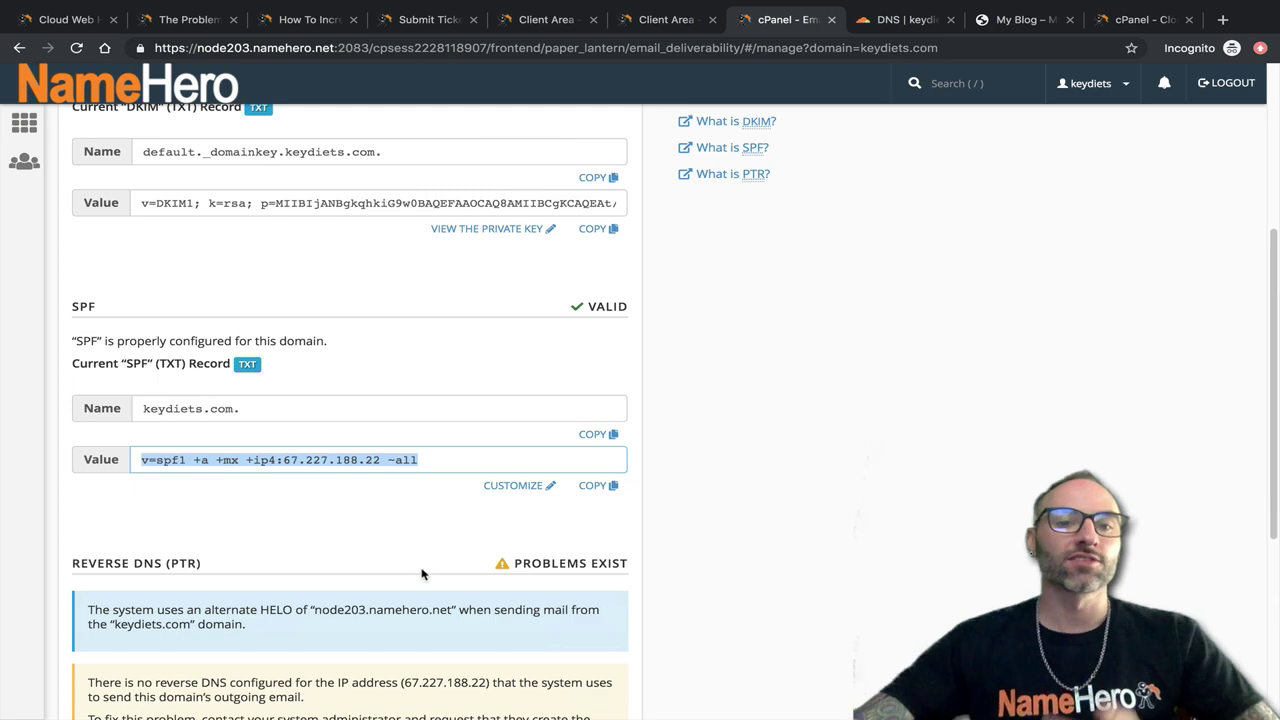
scroll(470, 512, "up", 1)
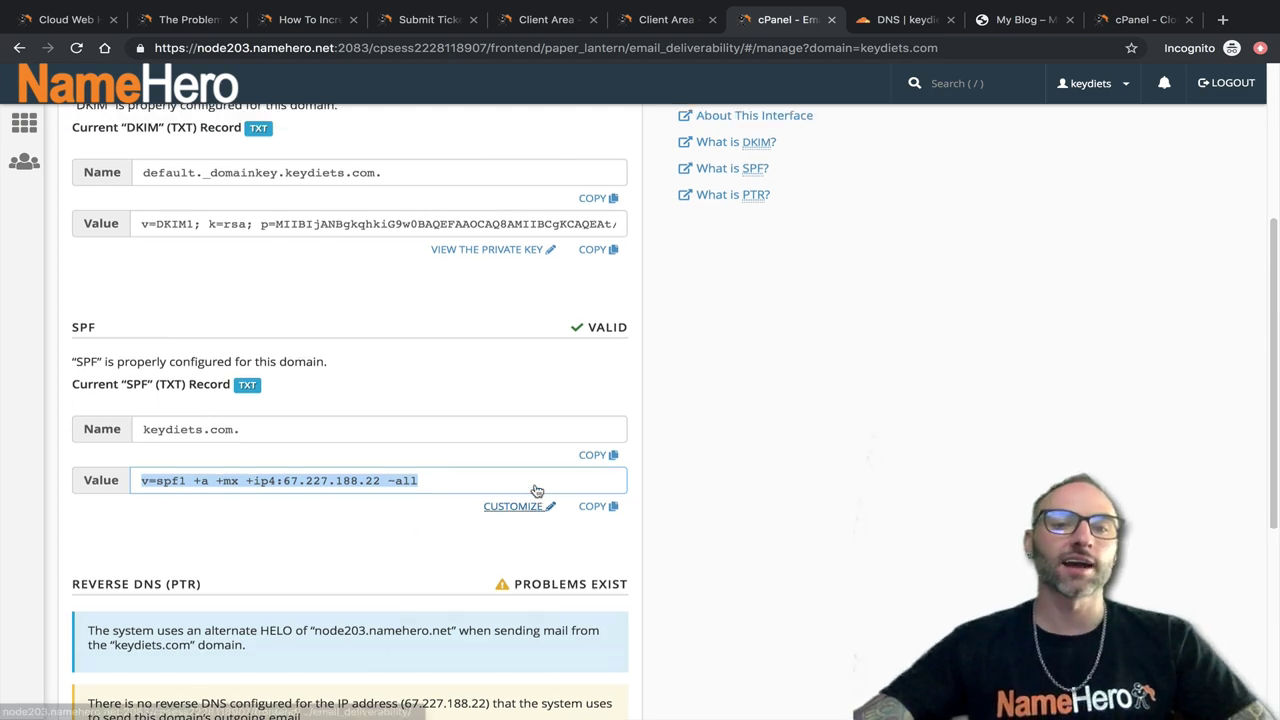
scroll(518, 496, "up", 4)
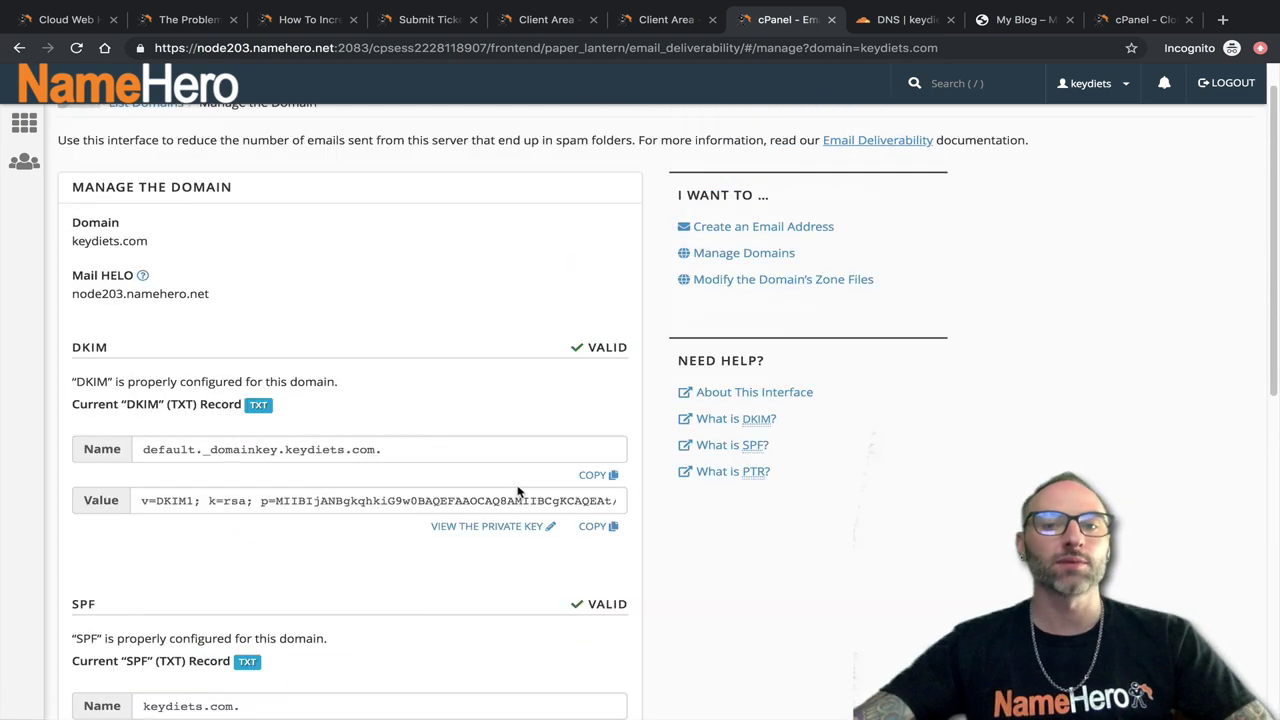
Go back to the cPanel home dashboard via the NameHero logo
left_click(158, 98)
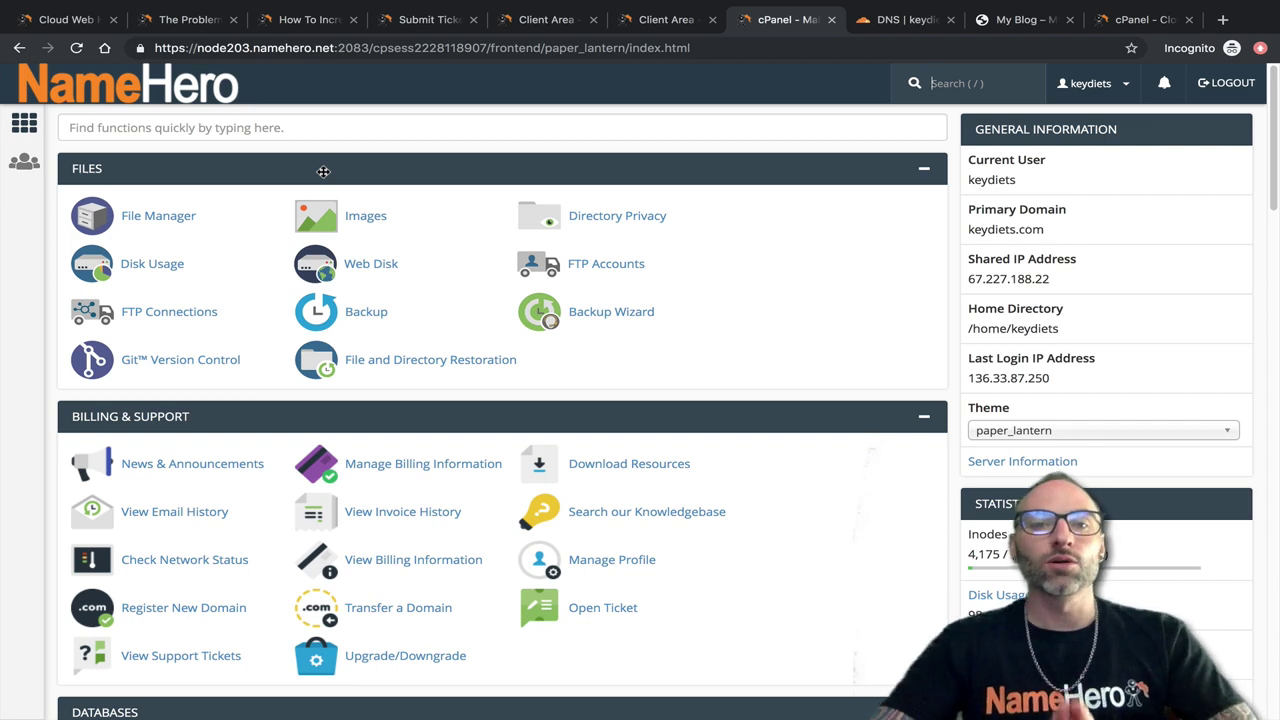
Open Mail-Tester from the email deliverability knowledgebase article and select its generated test address
left_click(157, 24)
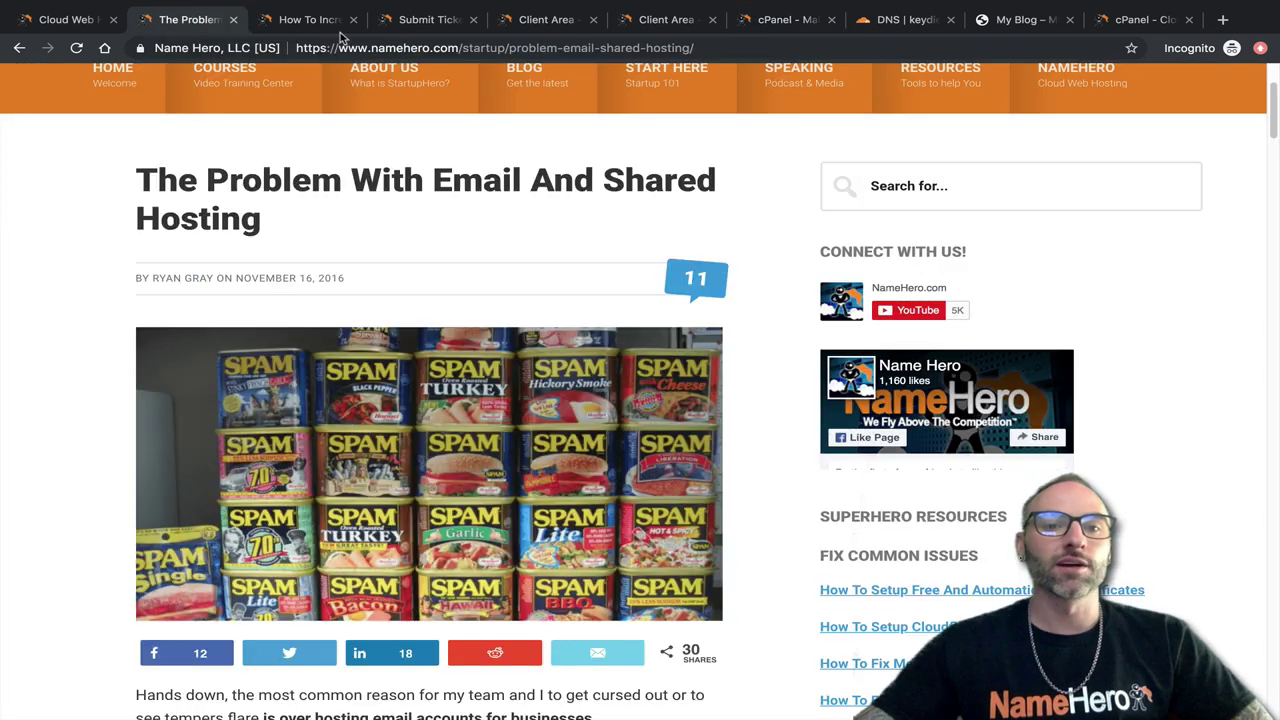
left_click(325, 26)
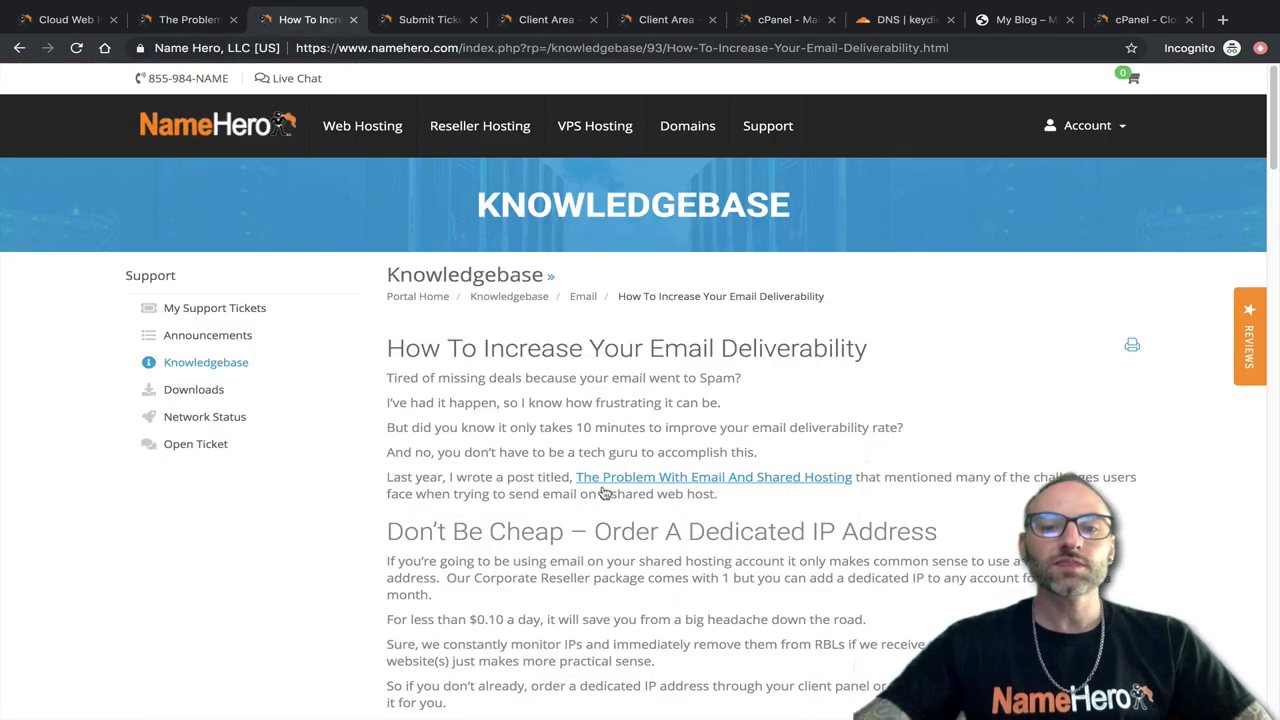
scroll(484, 368, "down", 5)
left_click(432, 319)
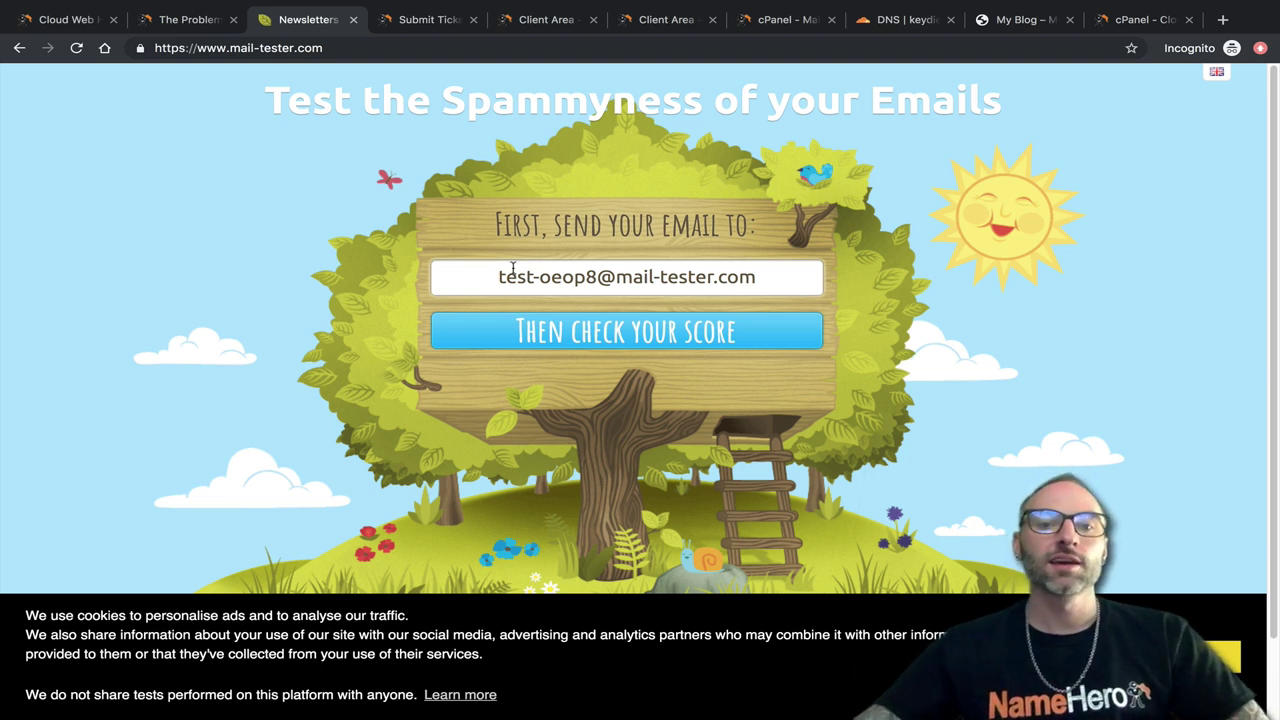
left_click_drag(498, 276, 724, 276)
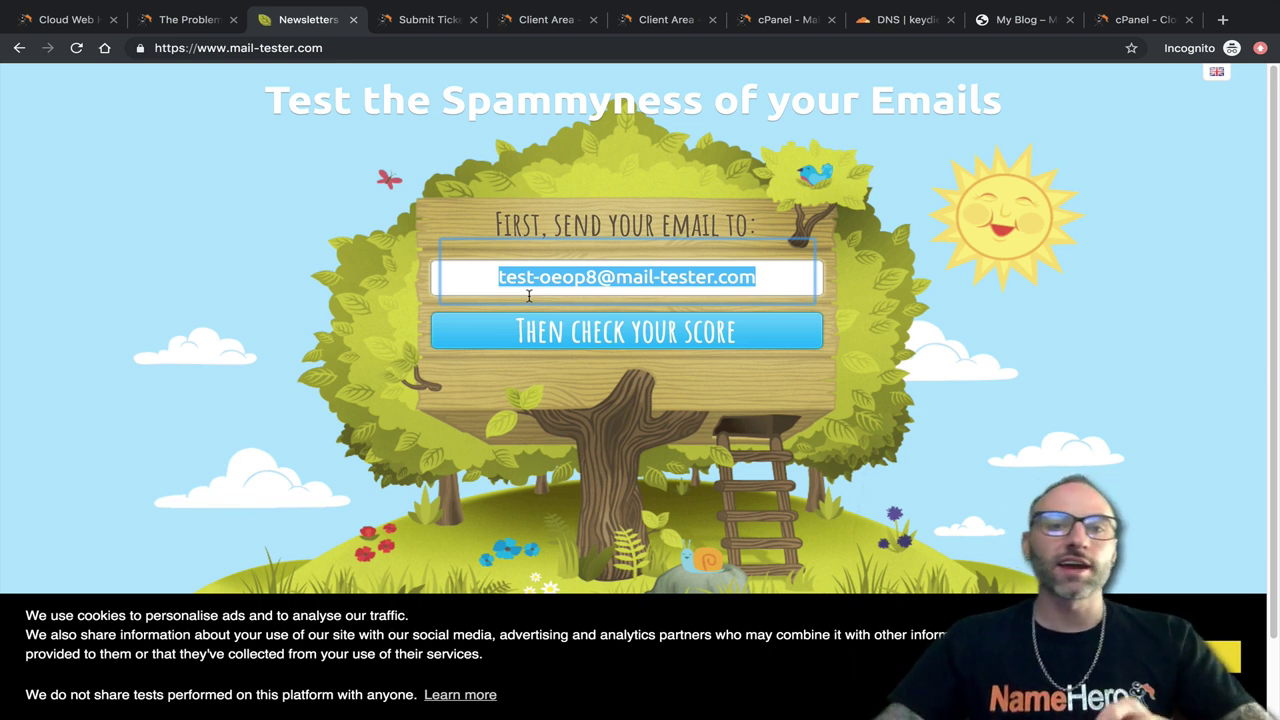
Start a new keydiets.com email account from Email Accounts and enter the account username
left_click(548, 22)
left_click(665, 20)
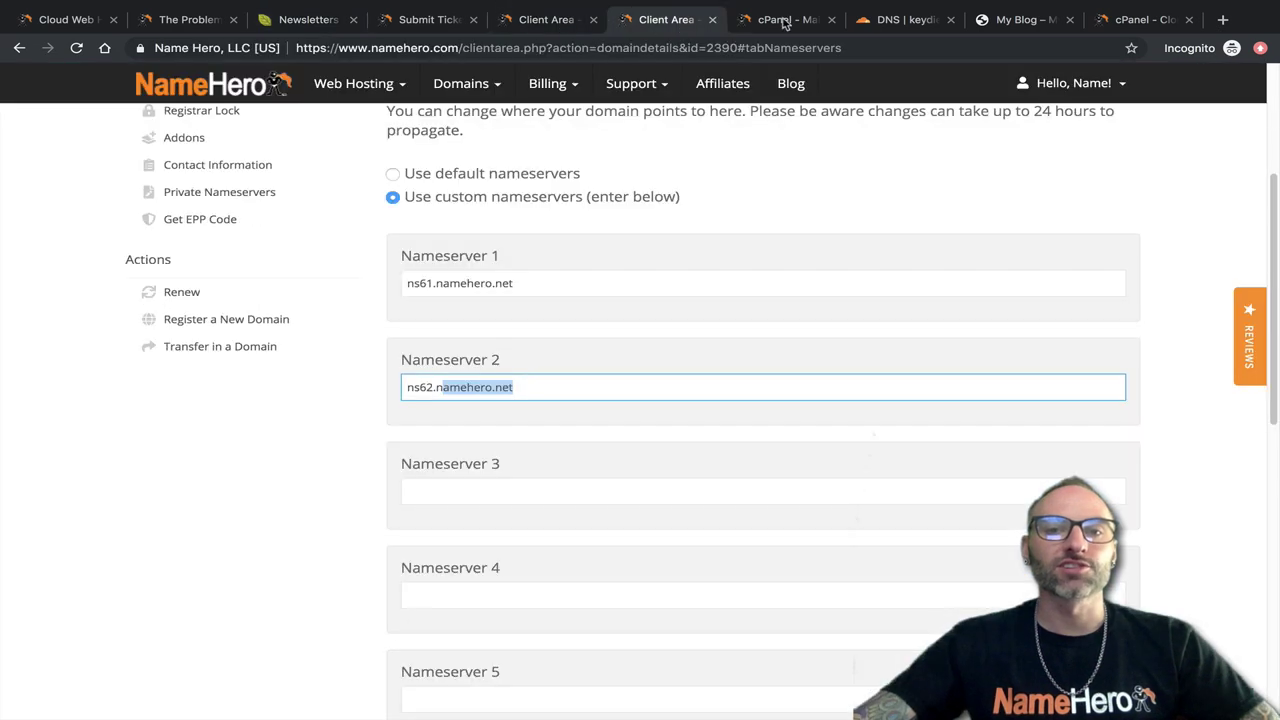
left_click(770, 22)
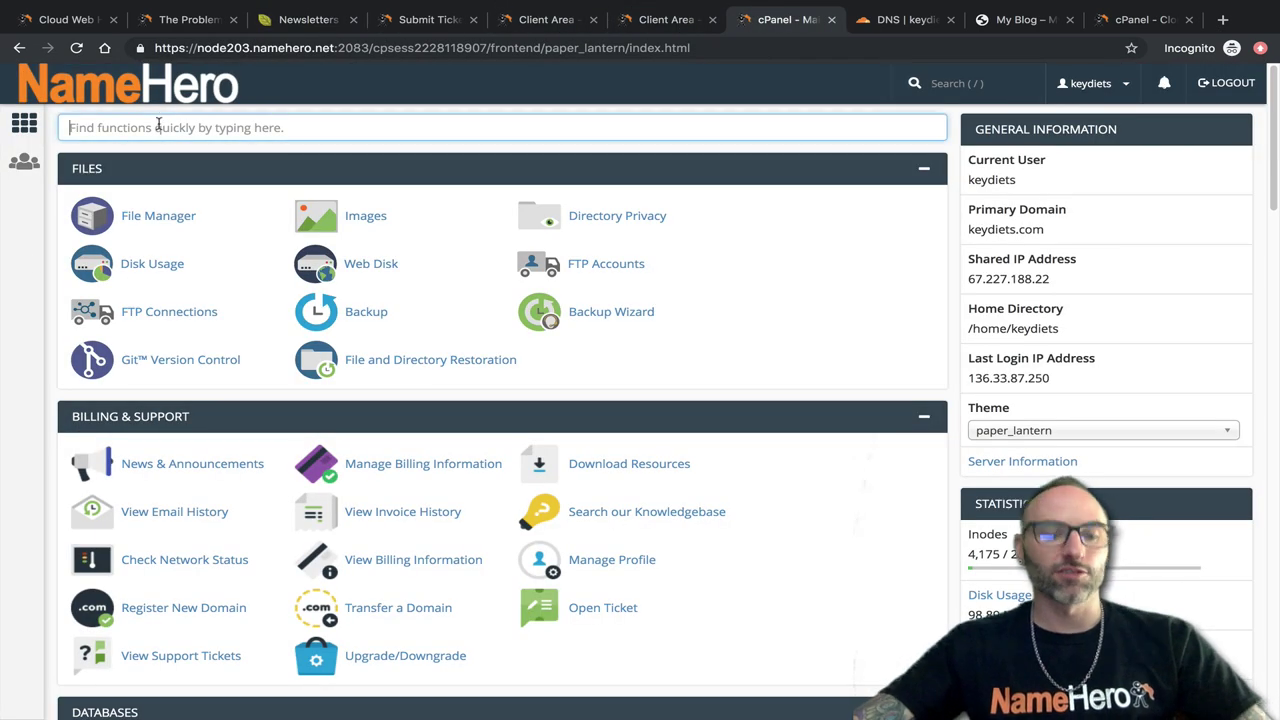
type("email")
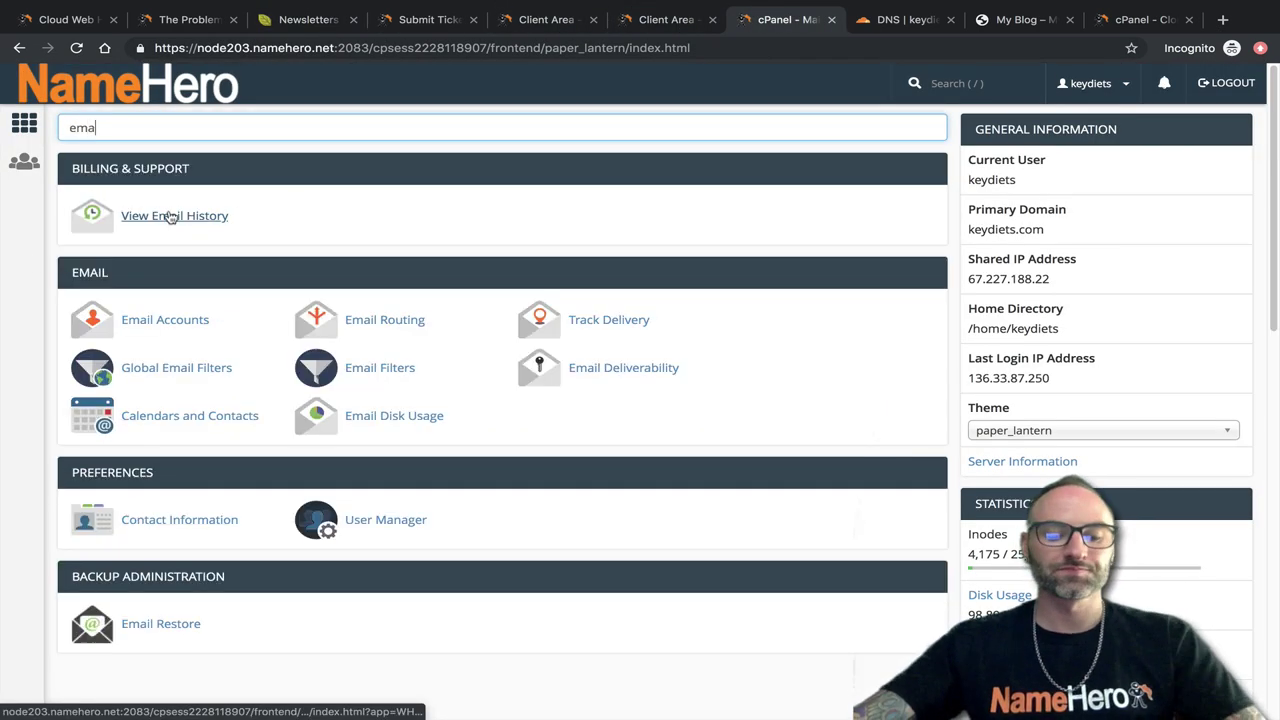
left_click(175, 317)
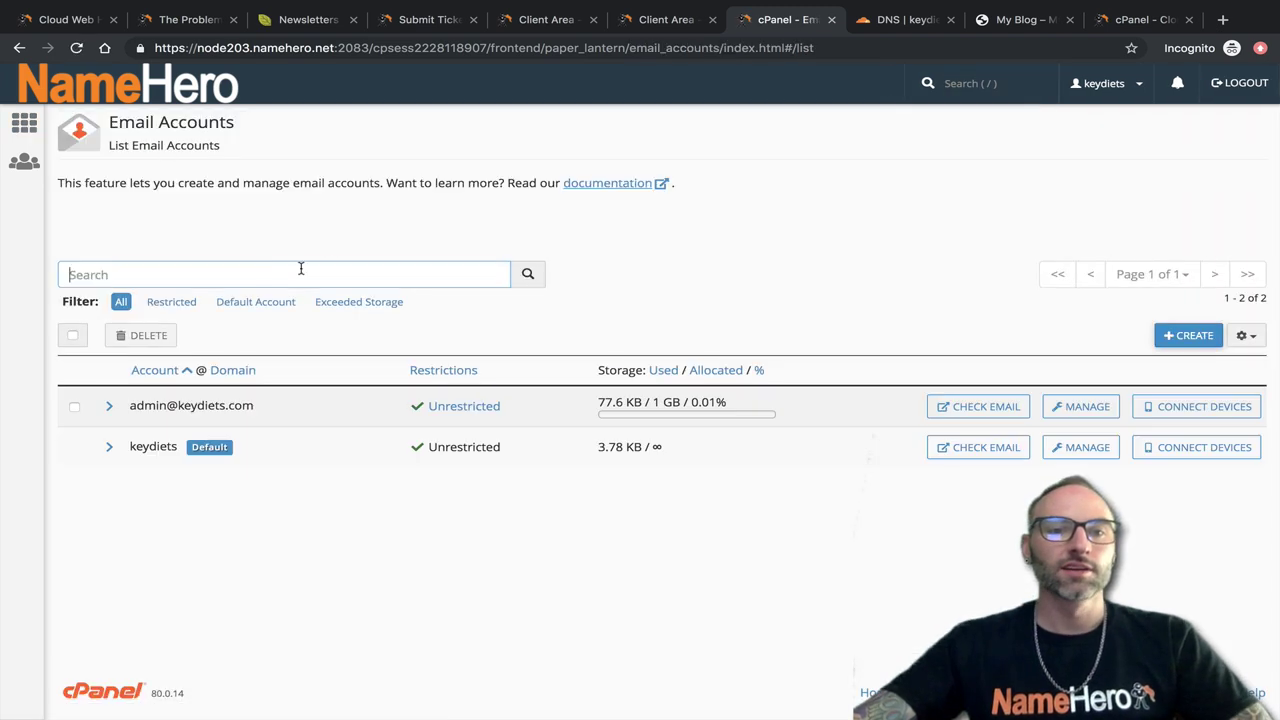
left_click(1166, 343)
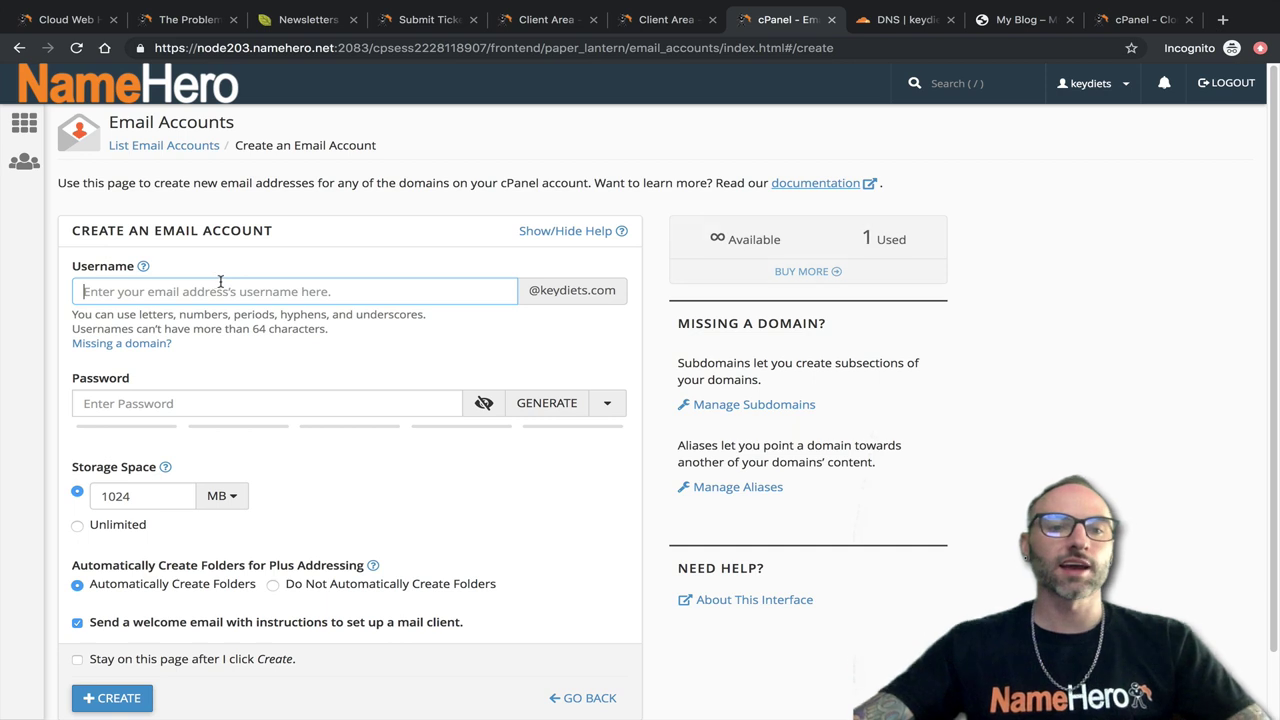
type("brother")
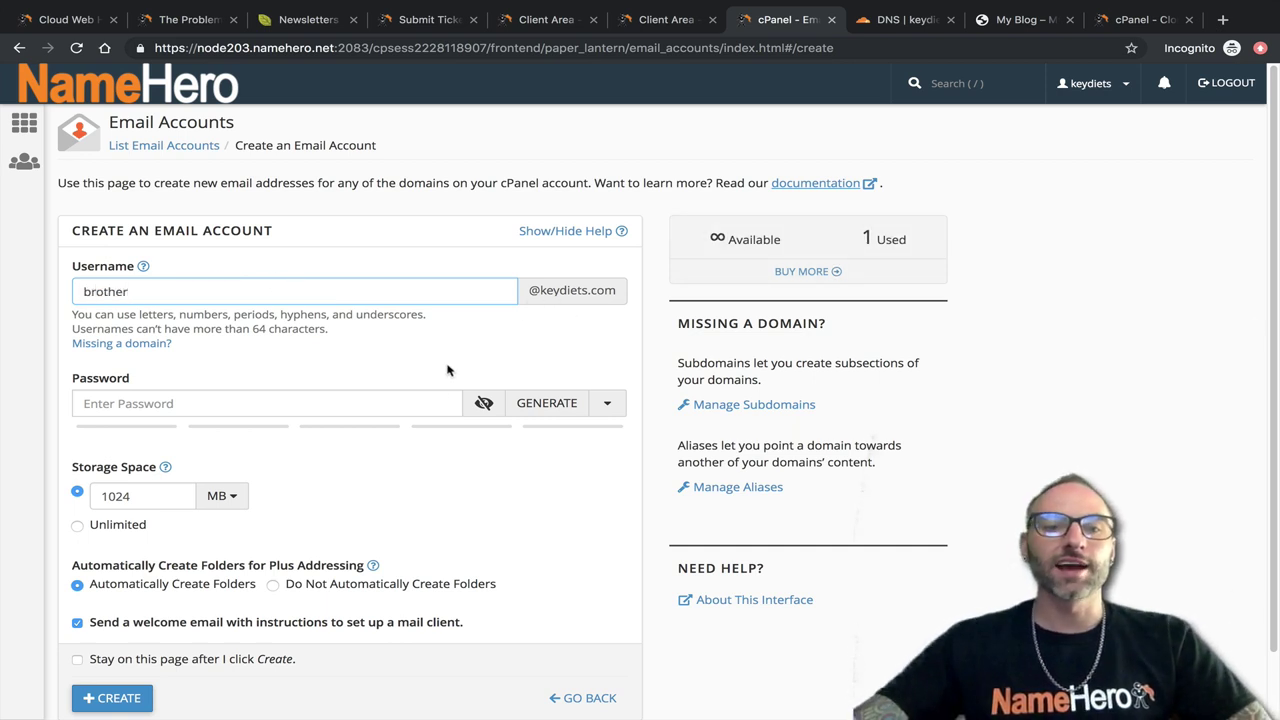
Try a typed password, then replace it with a generated strong password
left_click(555, 410)
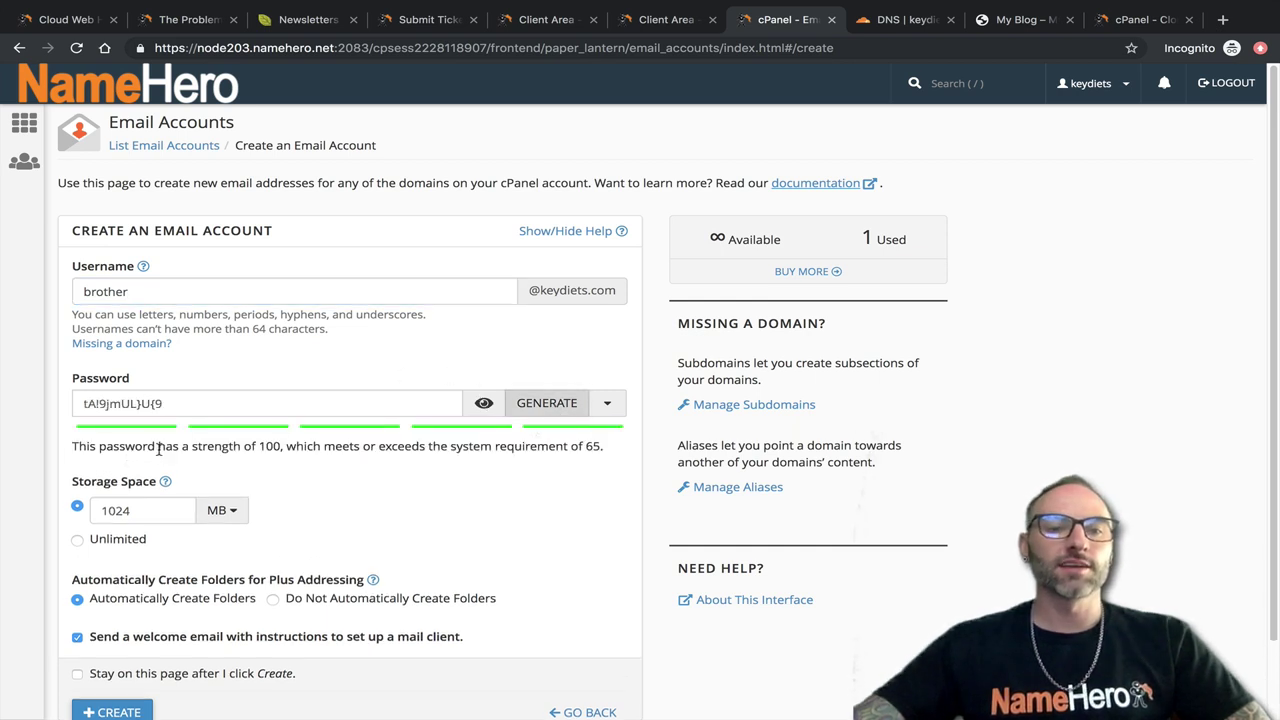
left_click_drag(160, 447, 85, 456)
double_click(591, 446)
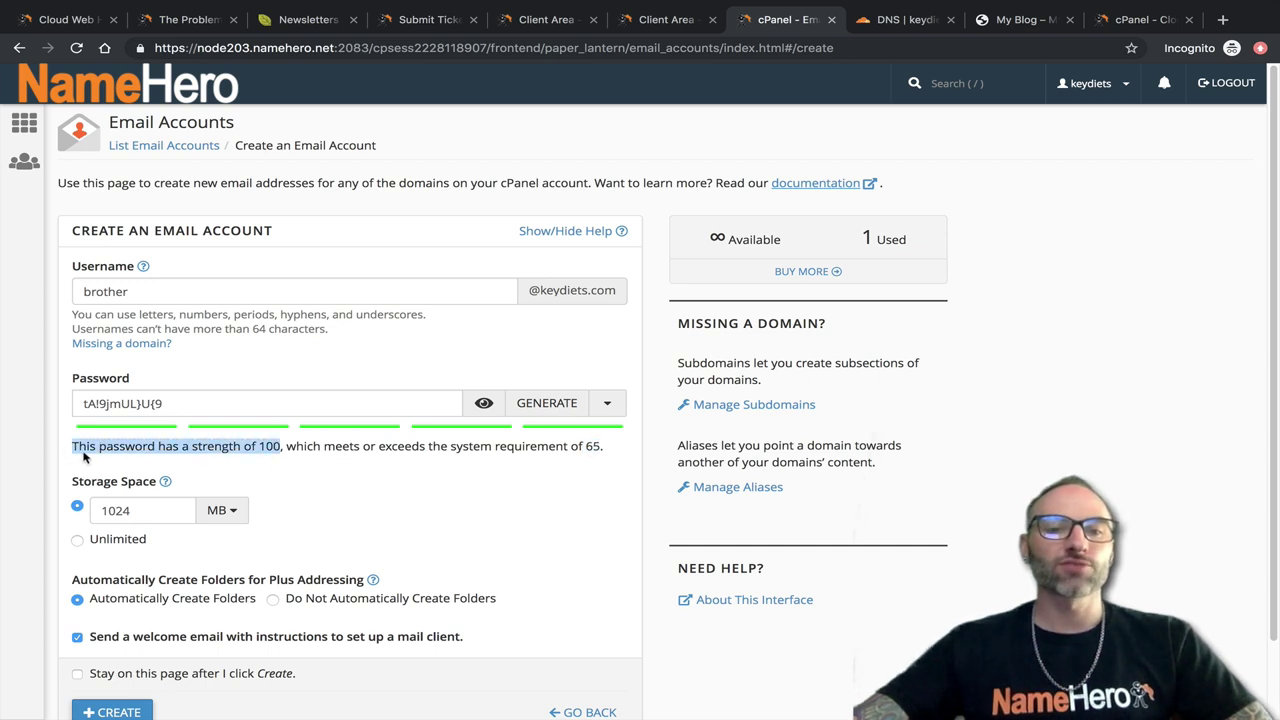
triple_click(284, 403)
double_click(140, 289)
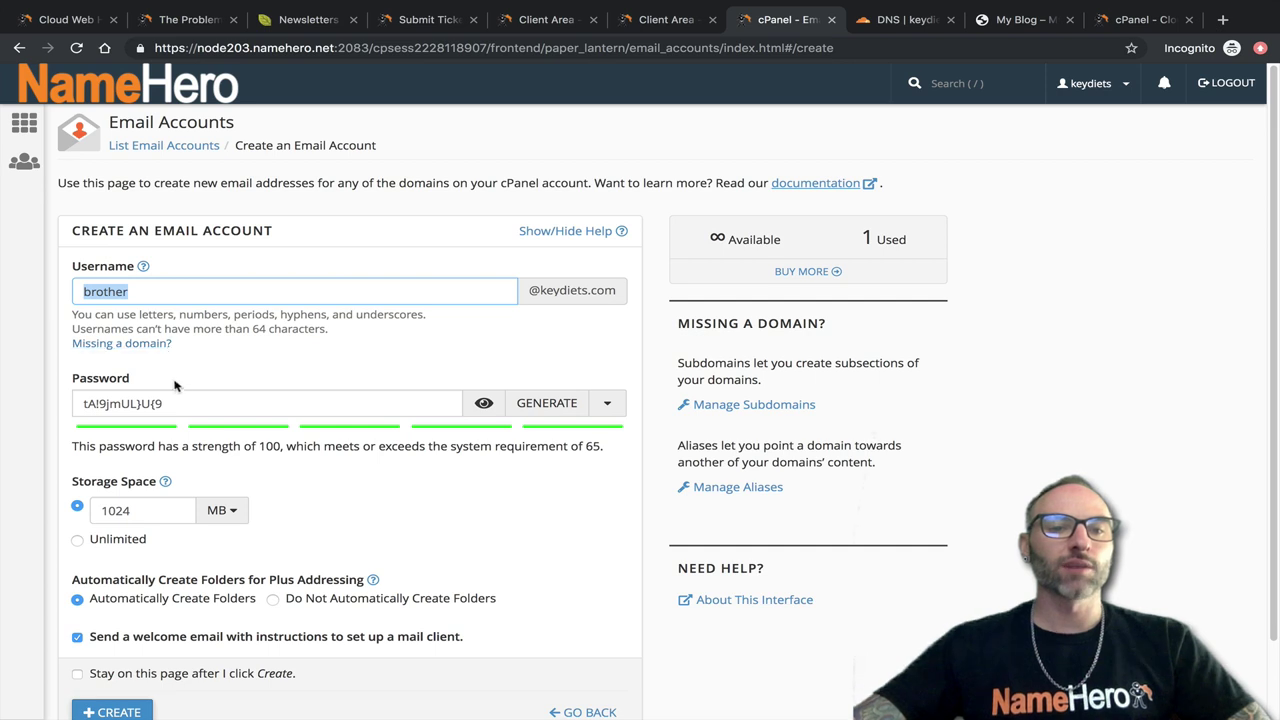
triple_click(196, 403)
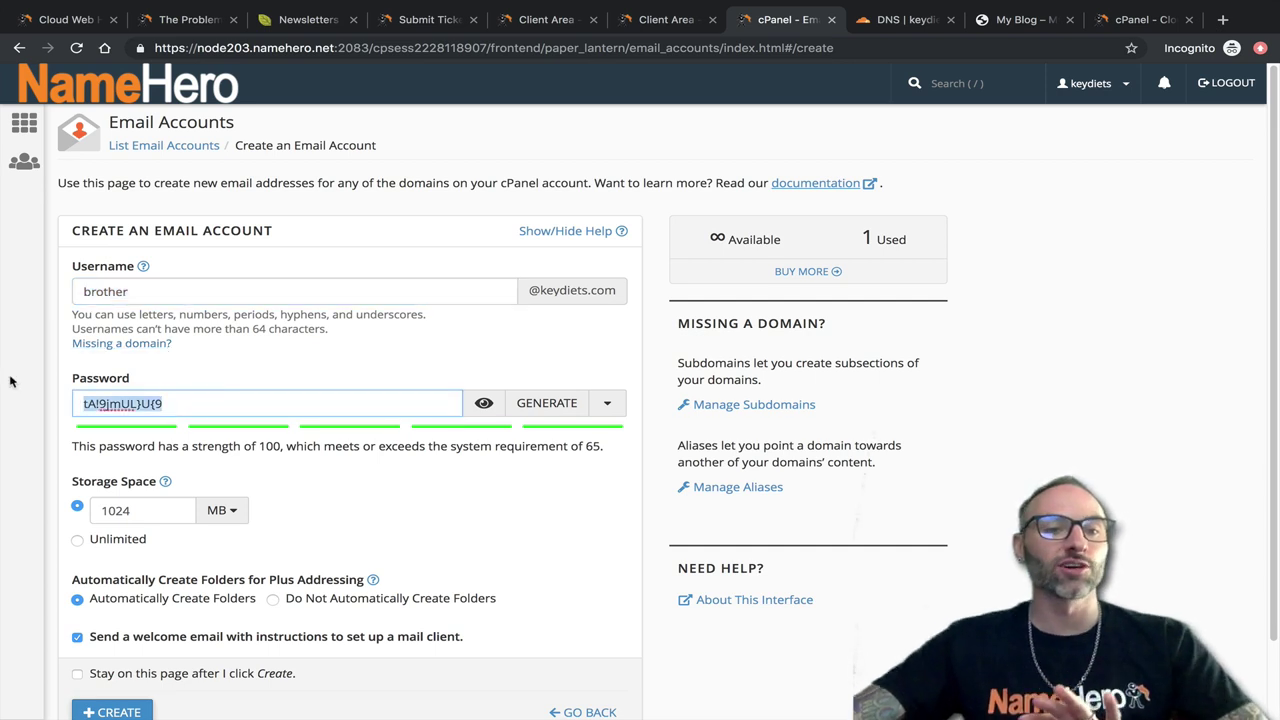
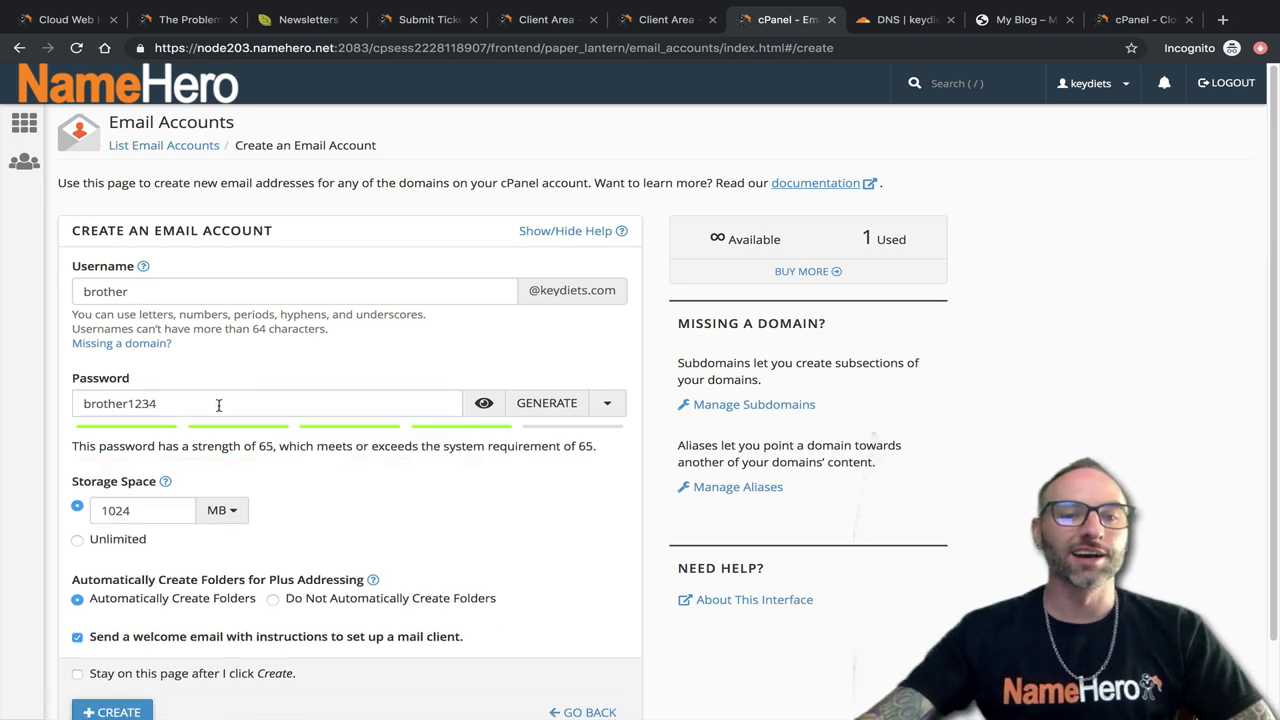
left_click_drag(218, 404, 3, 403)
left_click(140, 407)
double_click(147, 407)
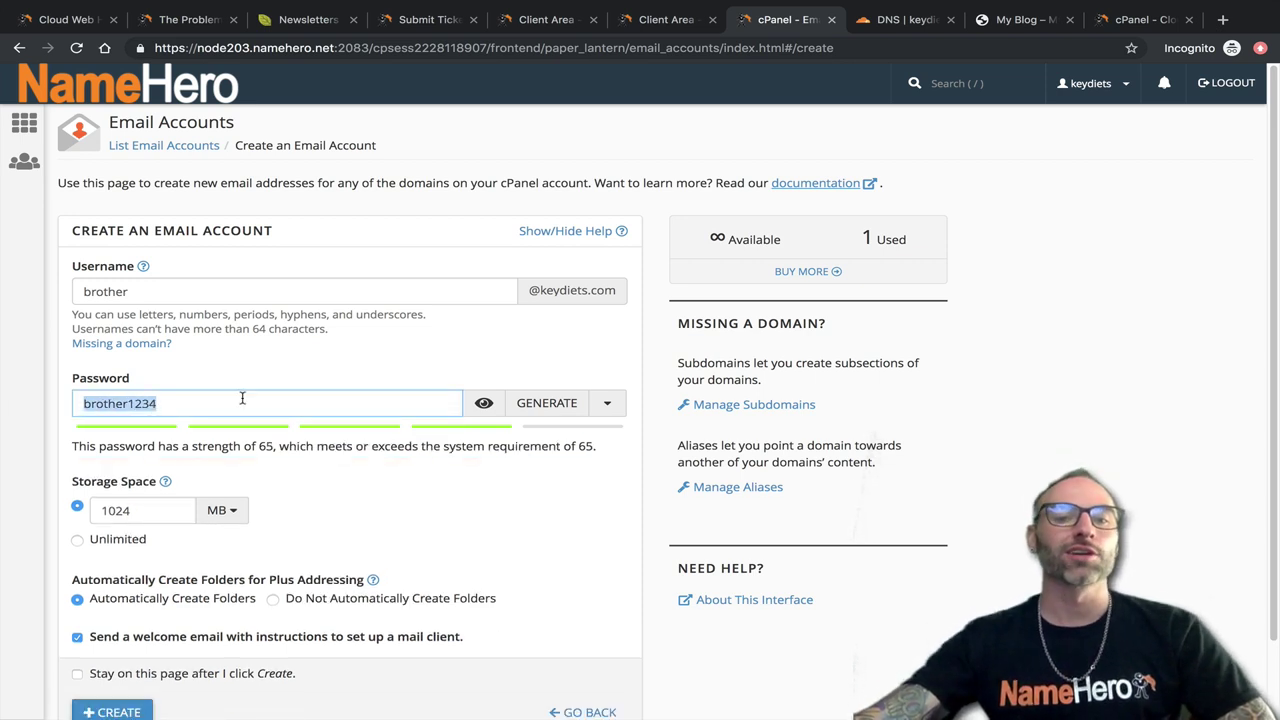
left_click(543, 403)
left_click_drag(194, 403, 75, 403)
left_click(543, 403)
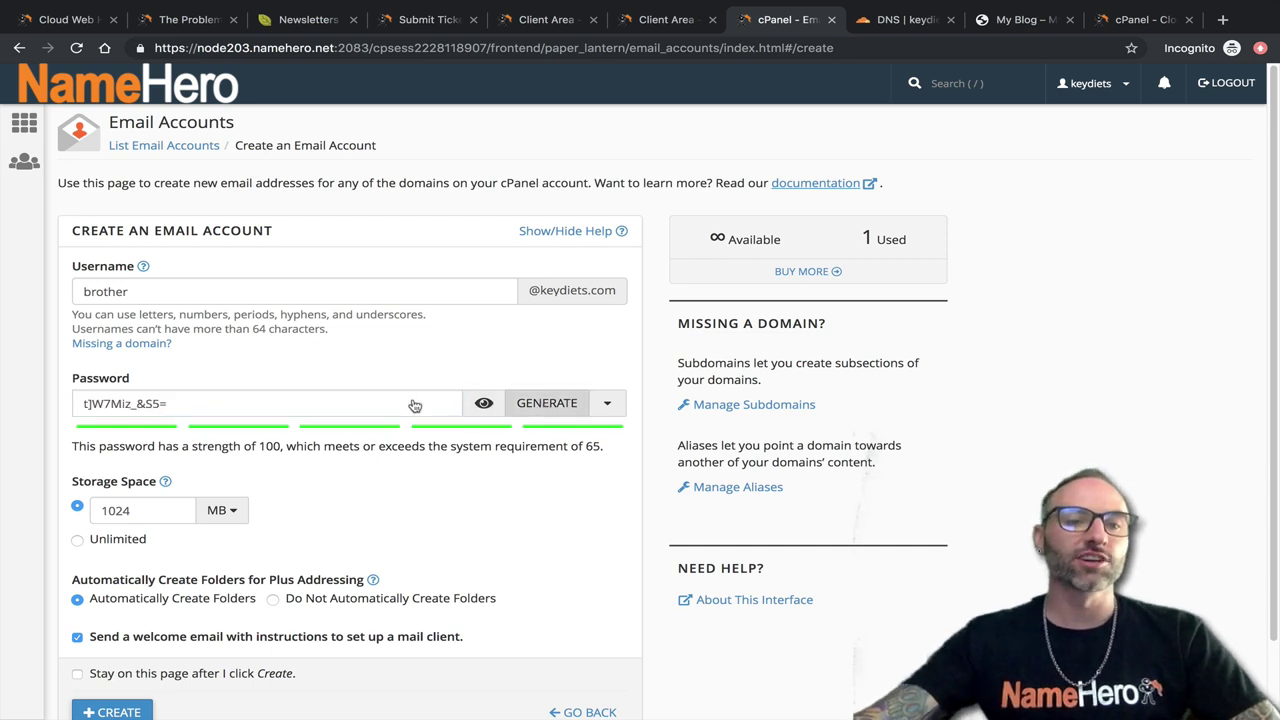
triple_click(268, 403)
Set the password generator length to 20 and generate a new 20-character password
left_click(615, 404)
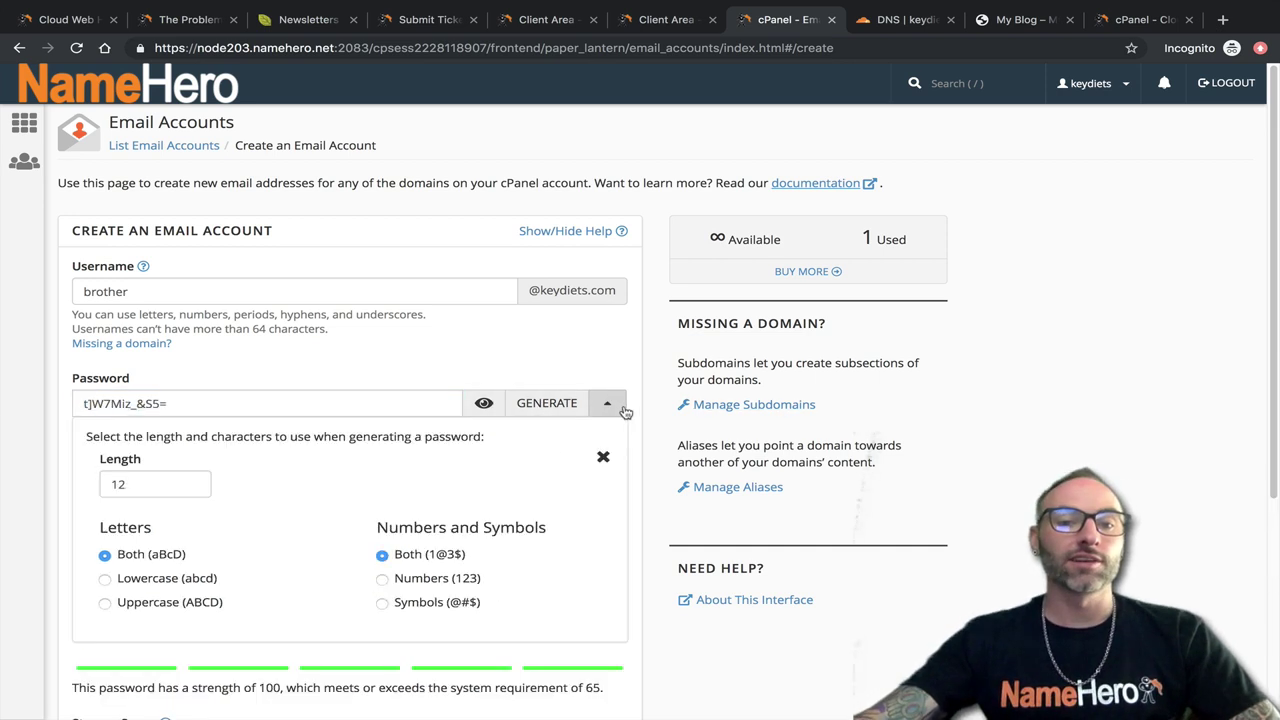
left_click_drag(113, 484, 43, 488)
type("2")
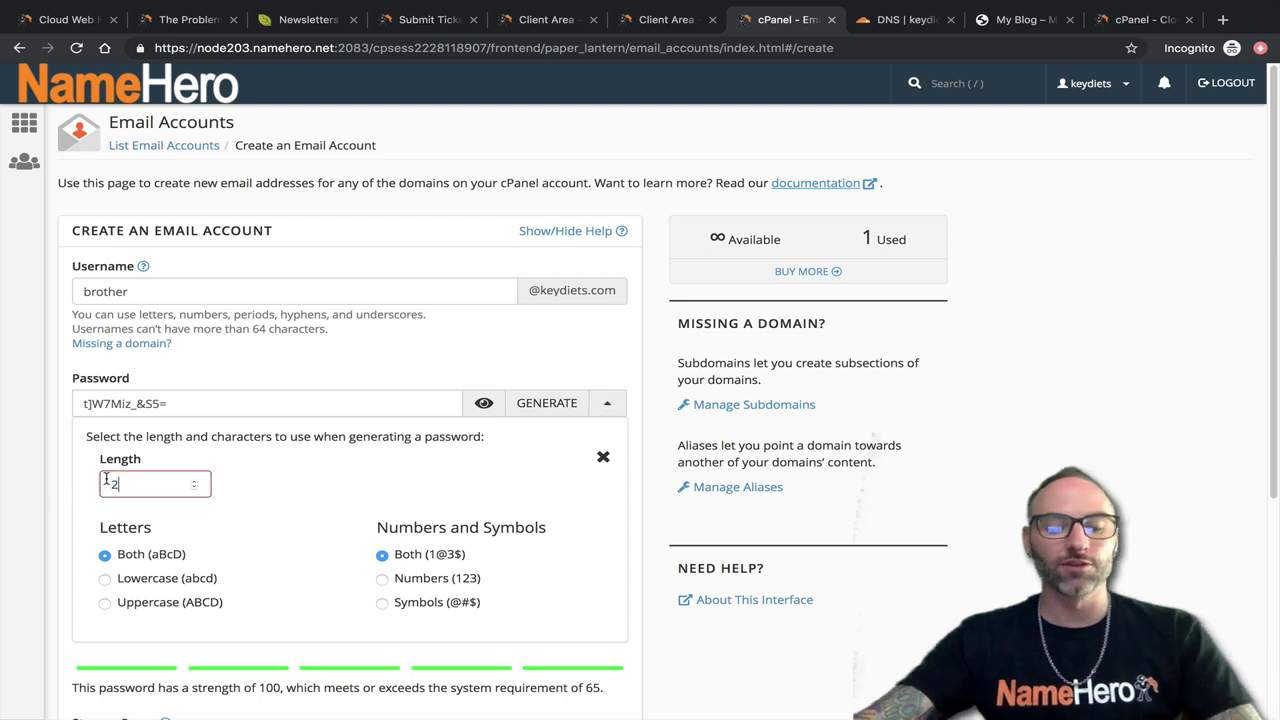
type("0")
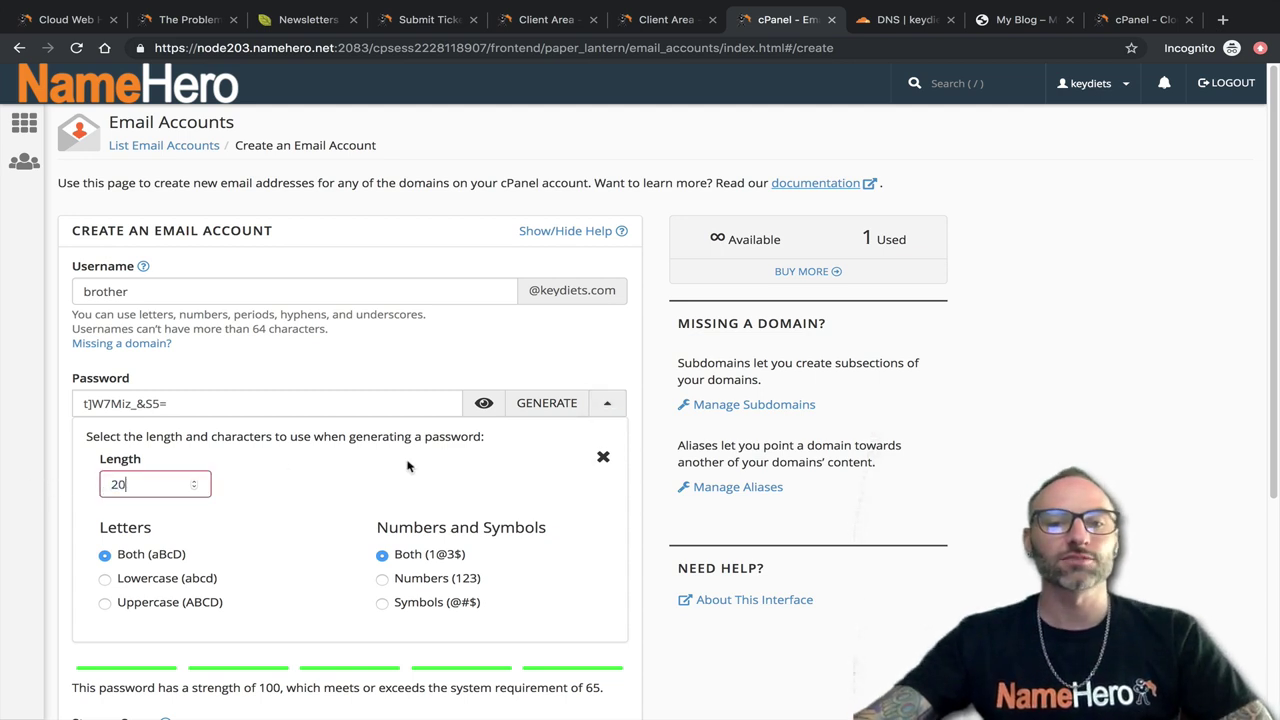
left_click(603, 457)
left_click(514, 403)
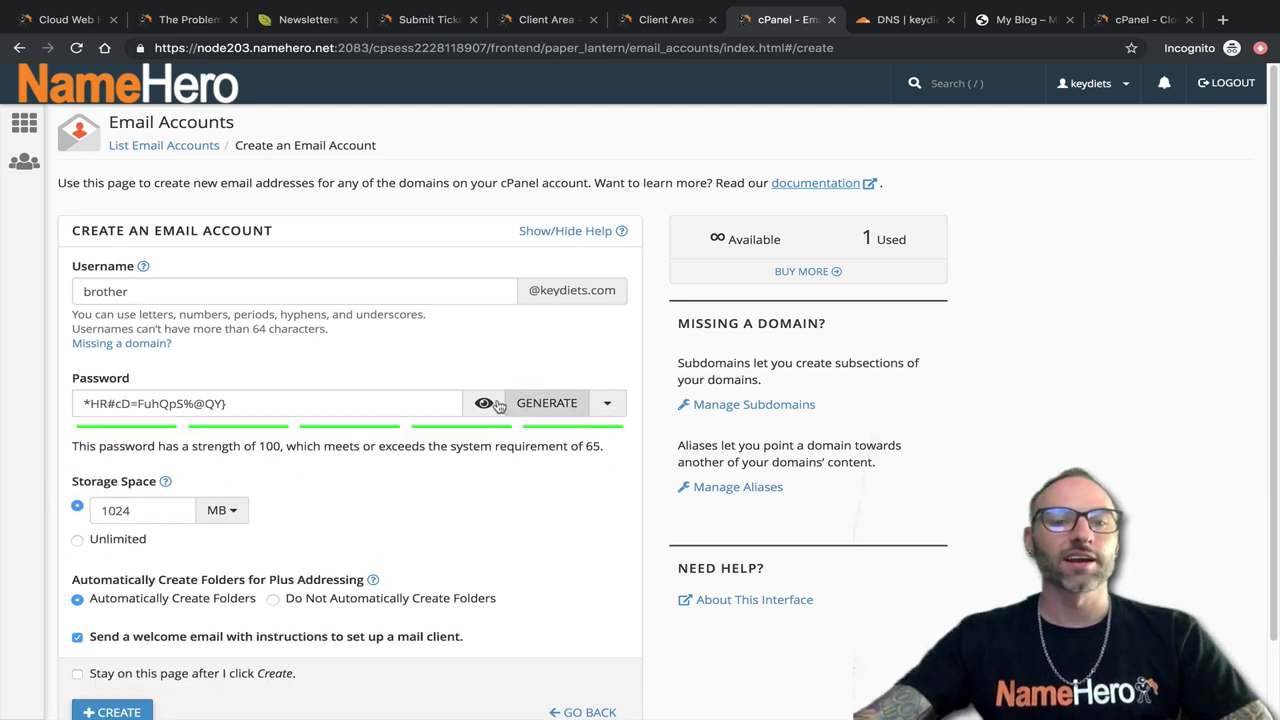
left_click_drag(219, 404, 4, 397)
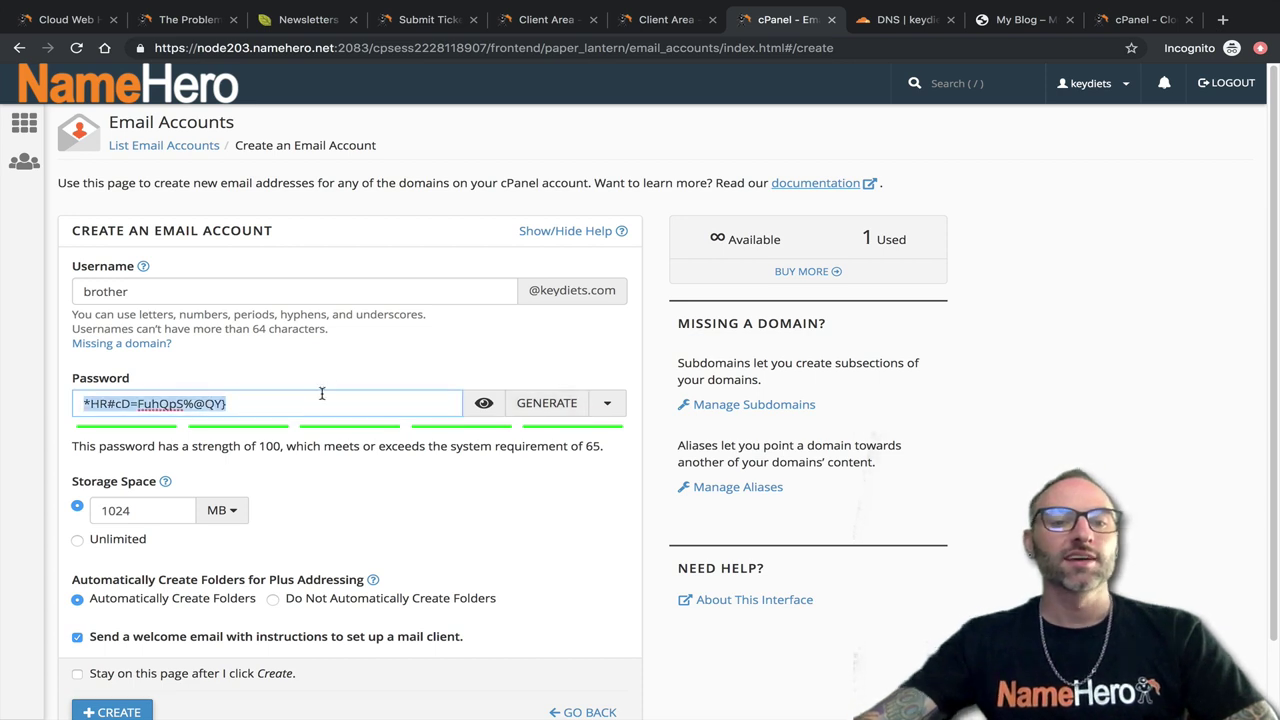
left_click(286, 400)
left_click_drag(286, 400, 123, 400)
left_click(123, 400)
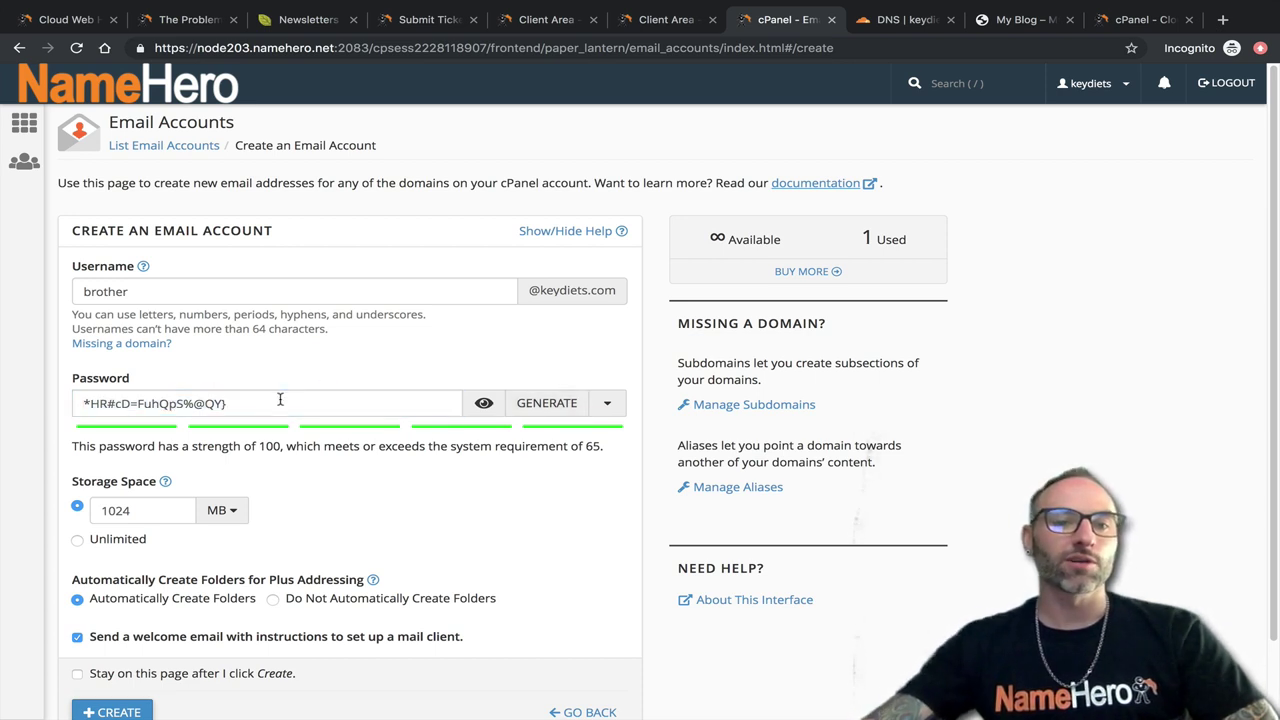
left_click_drag(280, 400, 84, 400)
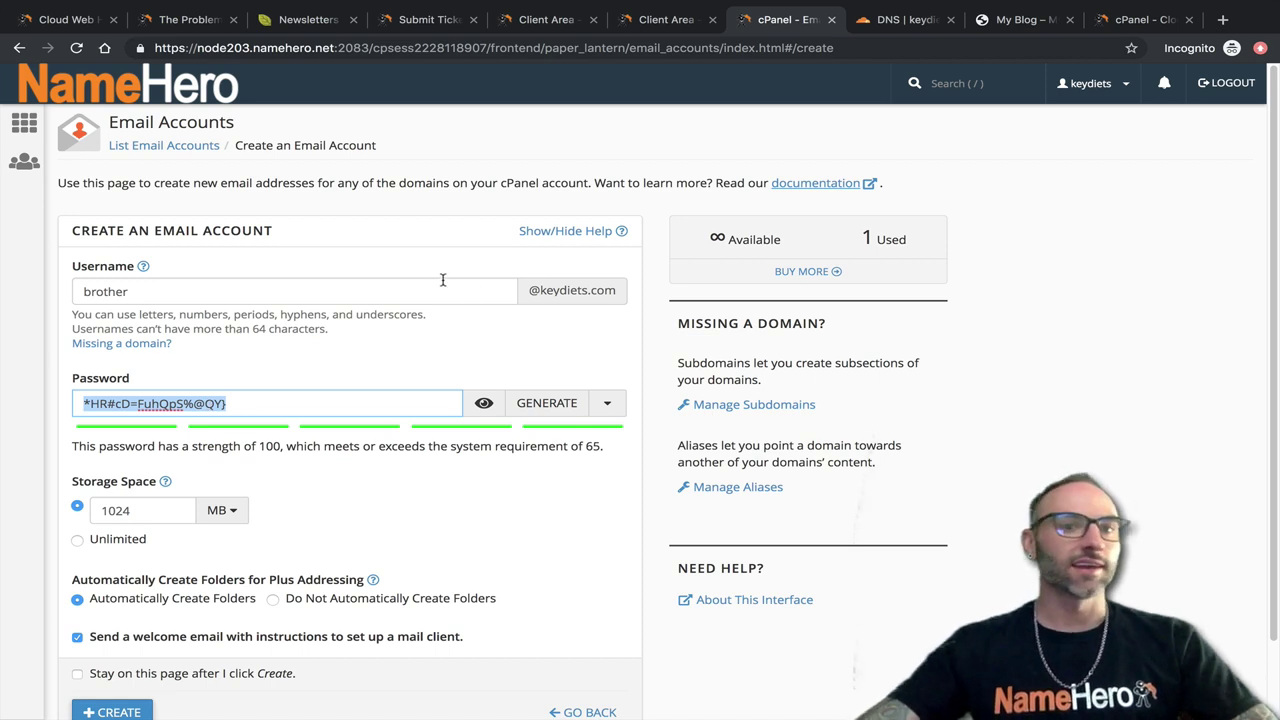
left_click_drag(184, 293, 65, 300)
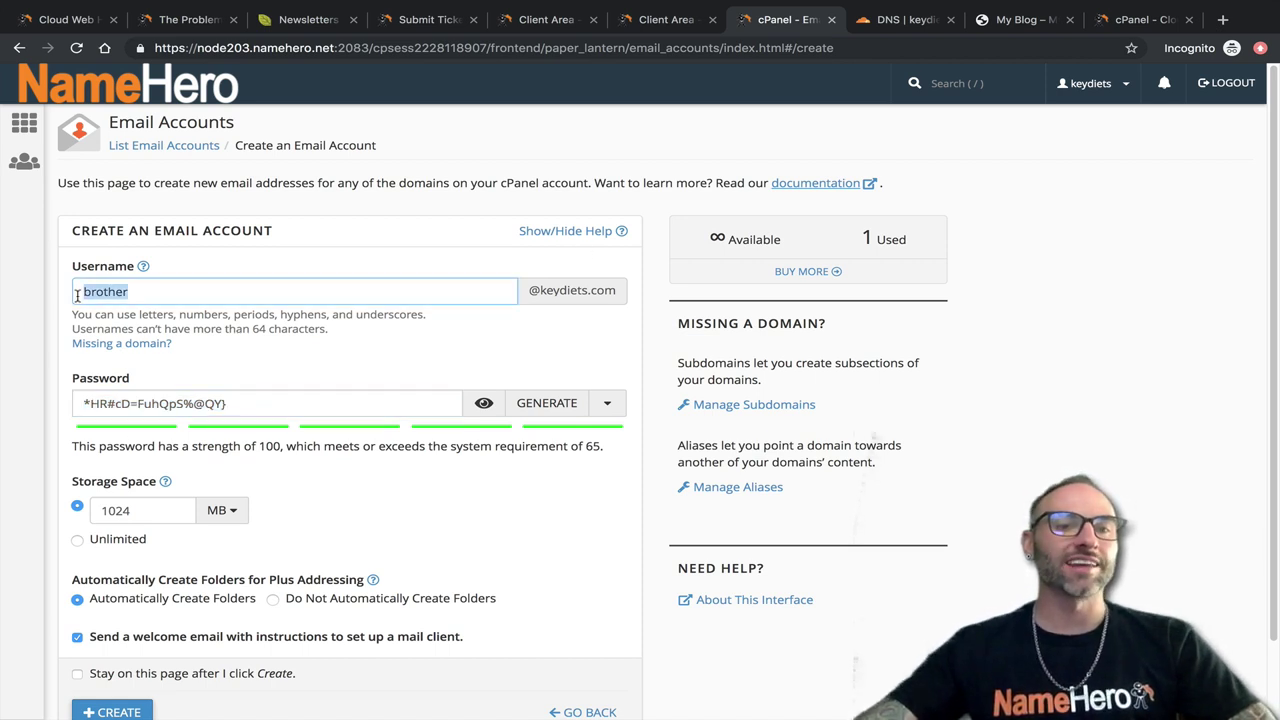
left_click(163, 285)
double_click(146, 285)
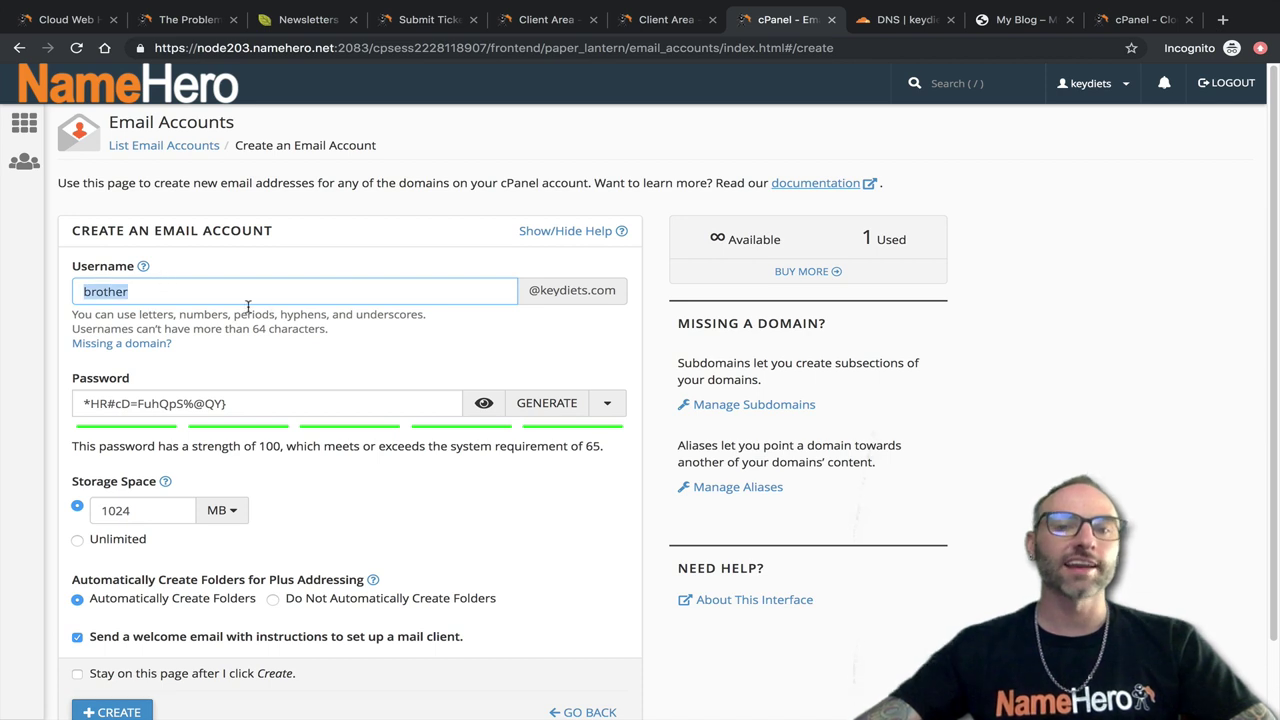
left_click_drag(538, 290, 371, 357)
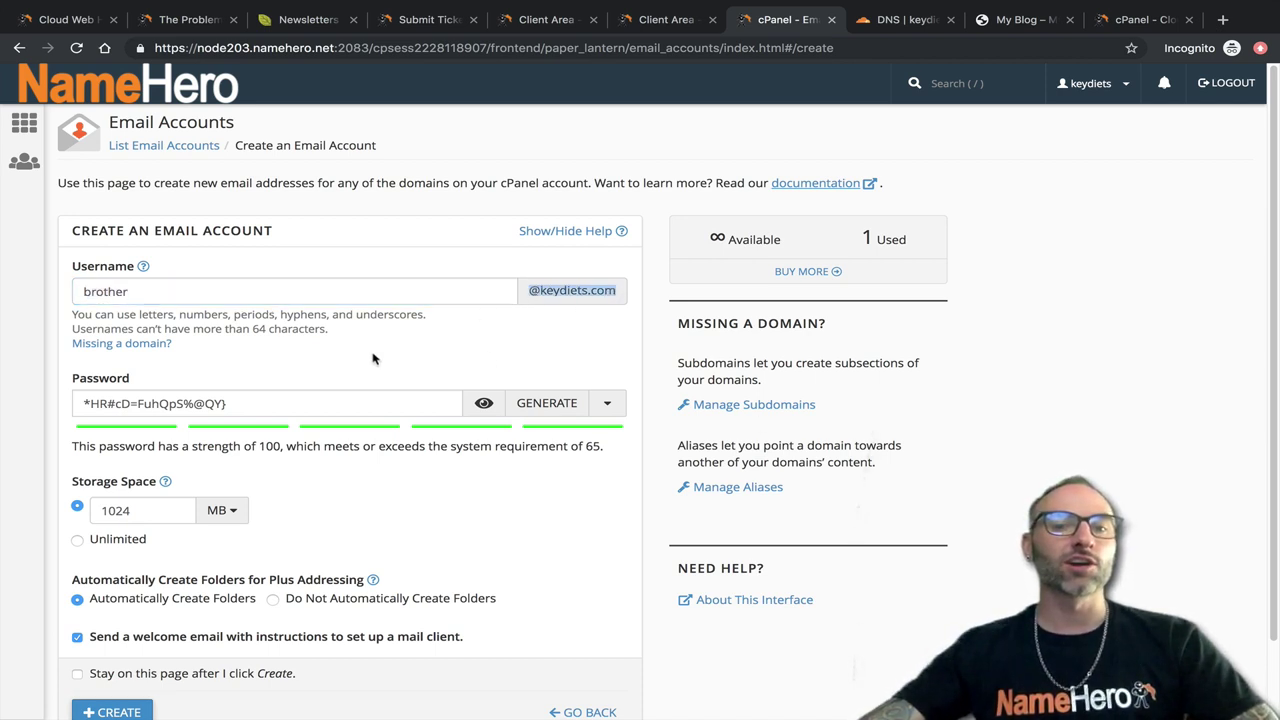
left_click(188, 403)
triple_click(188, 403)
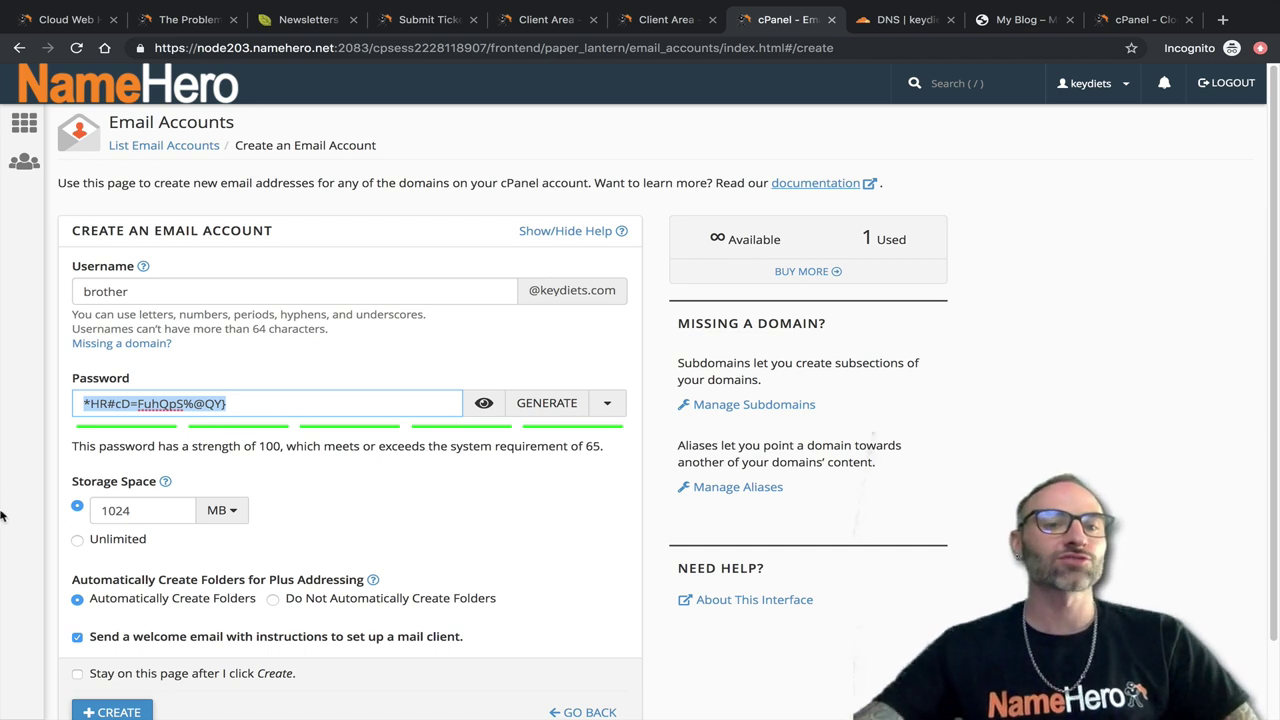
left_click_drag(244, 397, 0, 403)
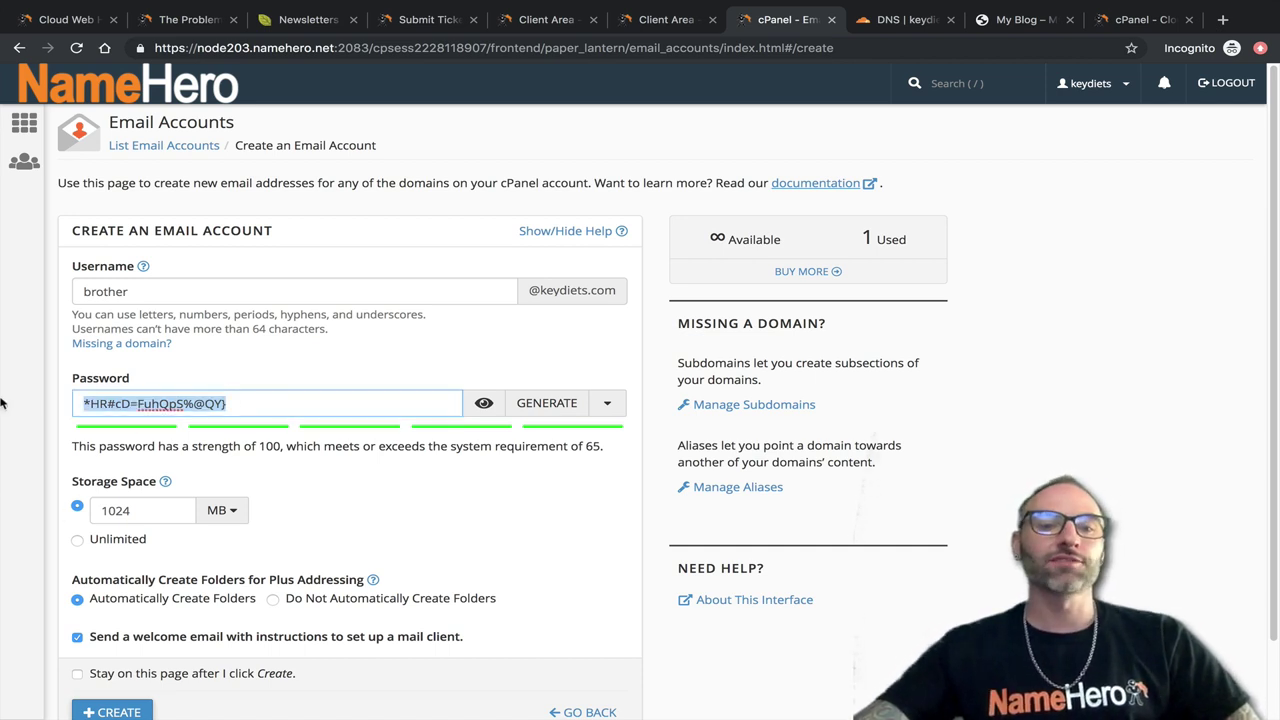
left_click(132, 400)
left_click_drag(88, 403, 222, 397)
triple_click(222, 397)
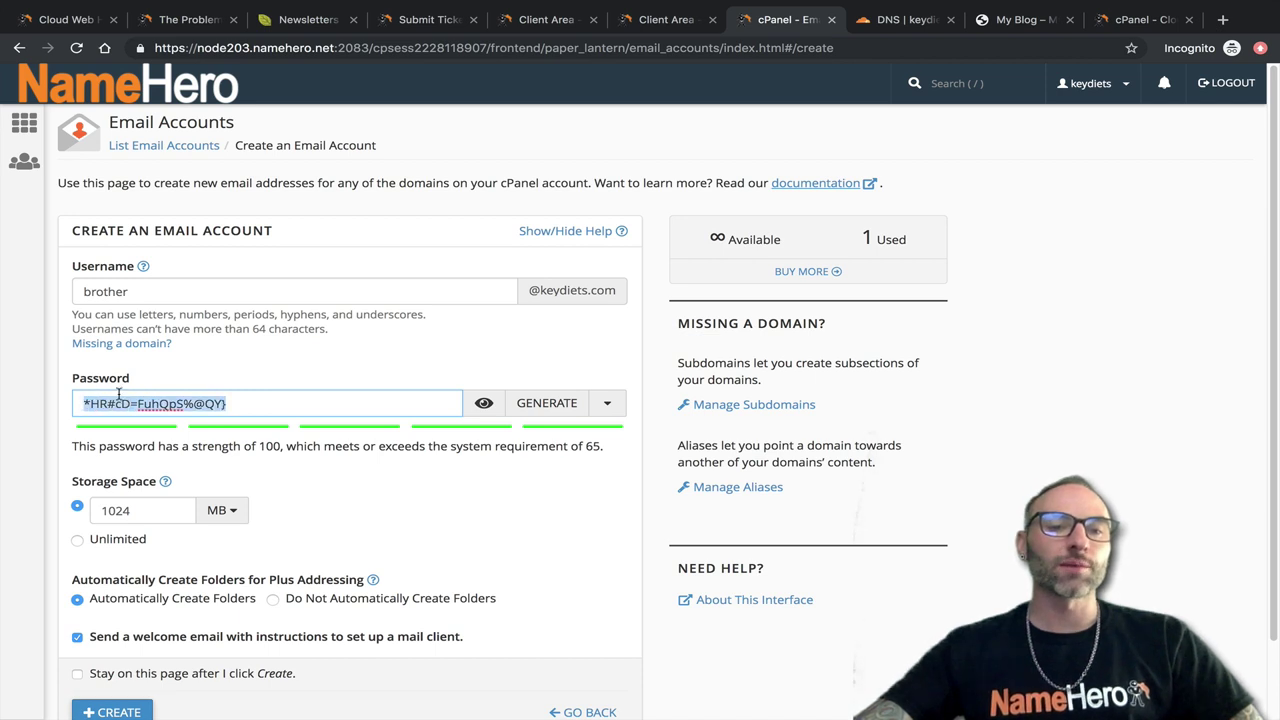
left_click(137, 290)
mouse_move(137, 290)
left_mouse_down()
mouse_move(82, 290)
mouse_move(158, 290)
left_mouse_up()
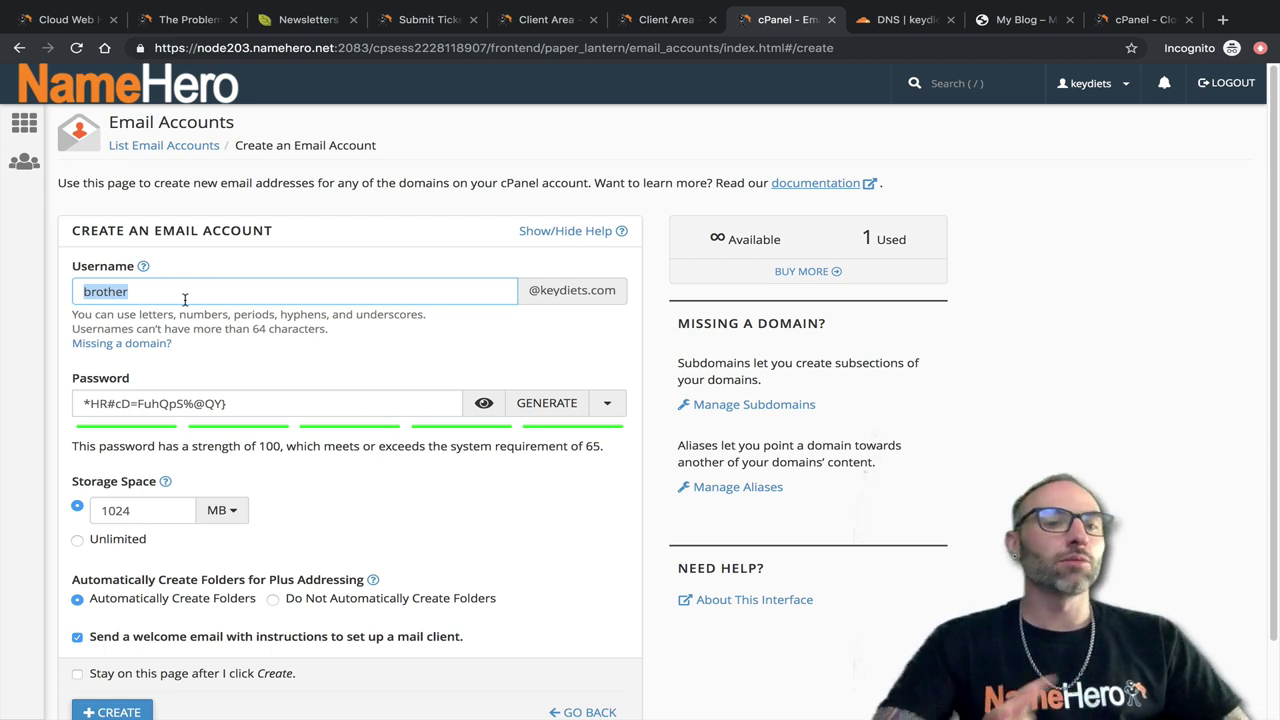
triple_click(297, 400)
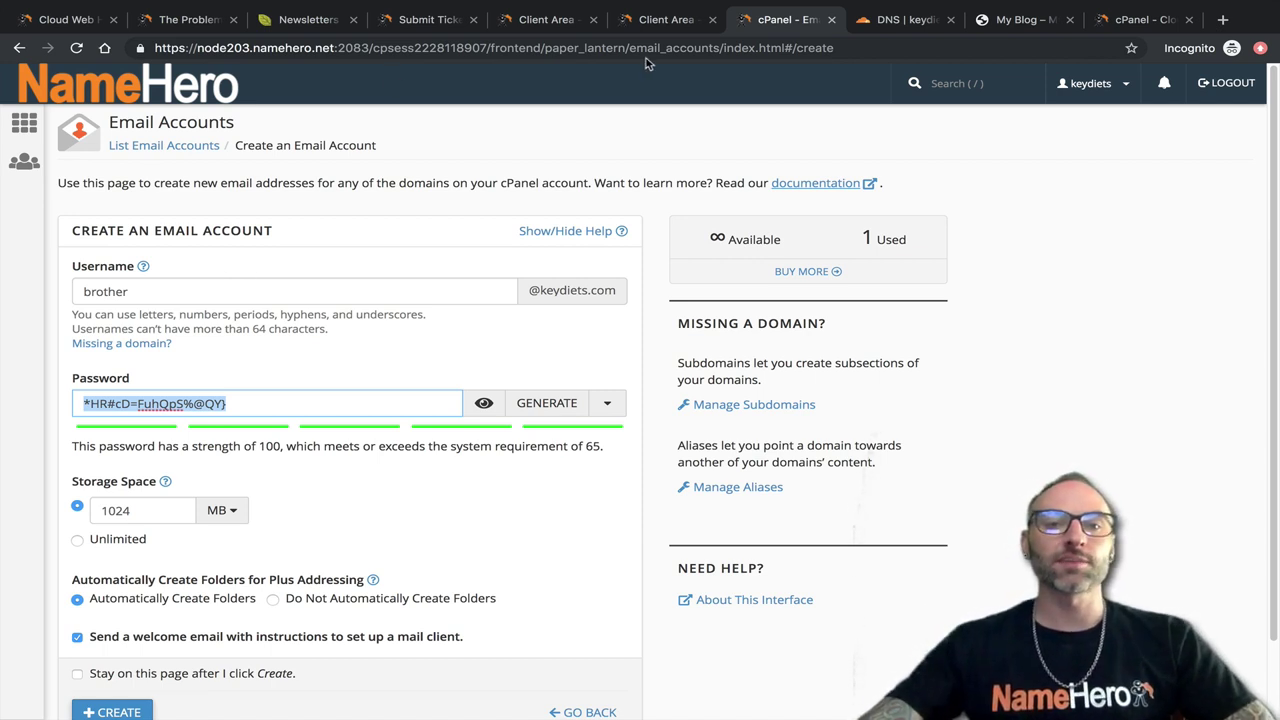
Return to cPanel home, then cycle through browser tabs back to the email deliverability article
left_click(92, 104)
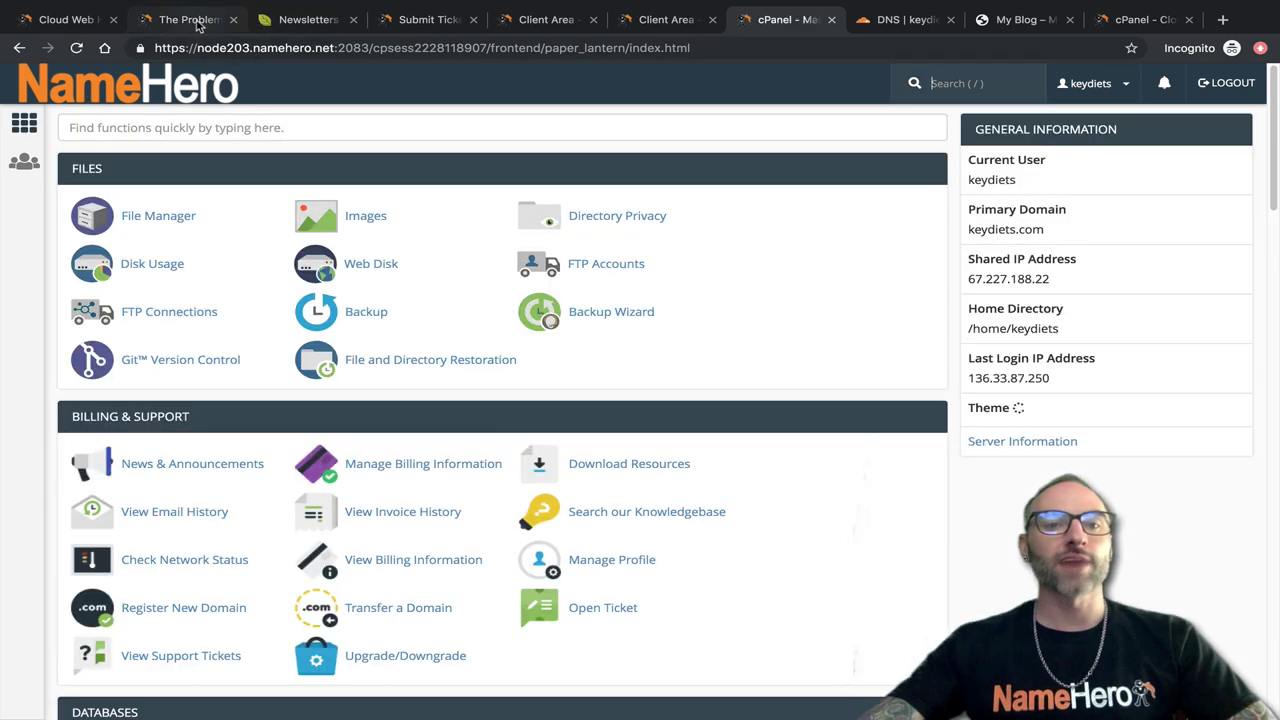
left_click(197, 20)
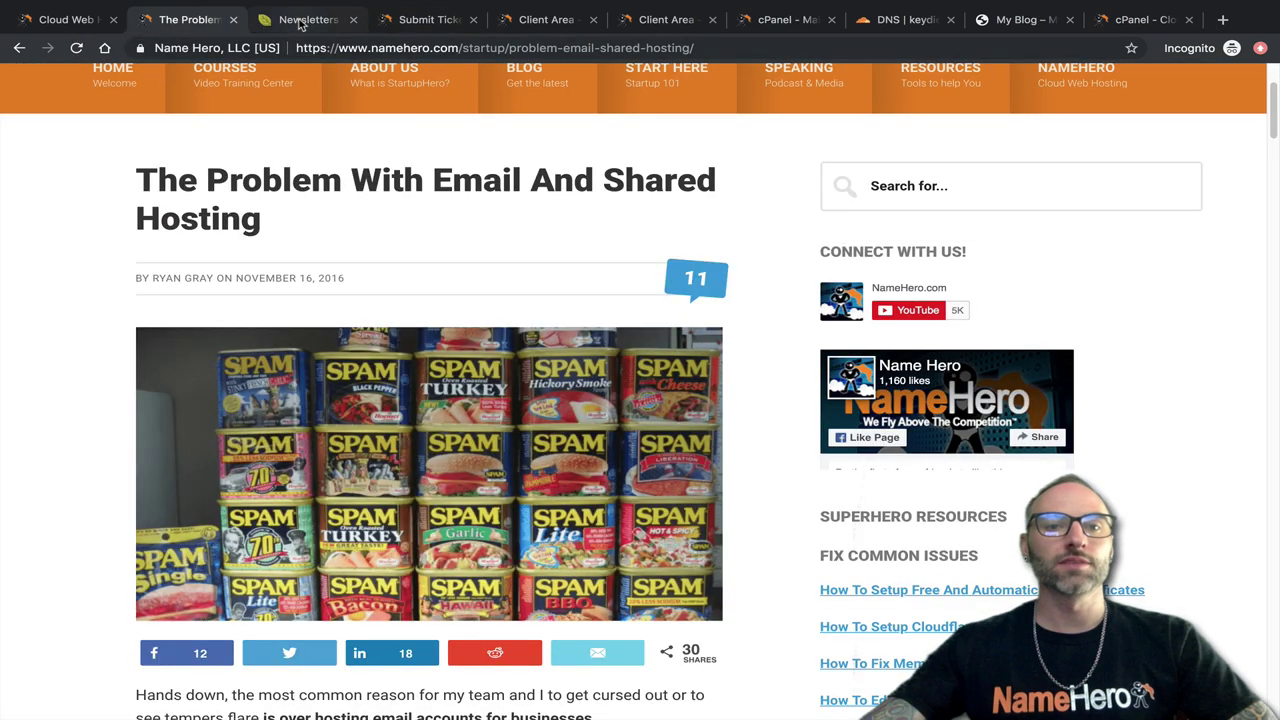
key("ctrl+Tab")
key("ctrl+Tab")
key("ctrl+Tab")
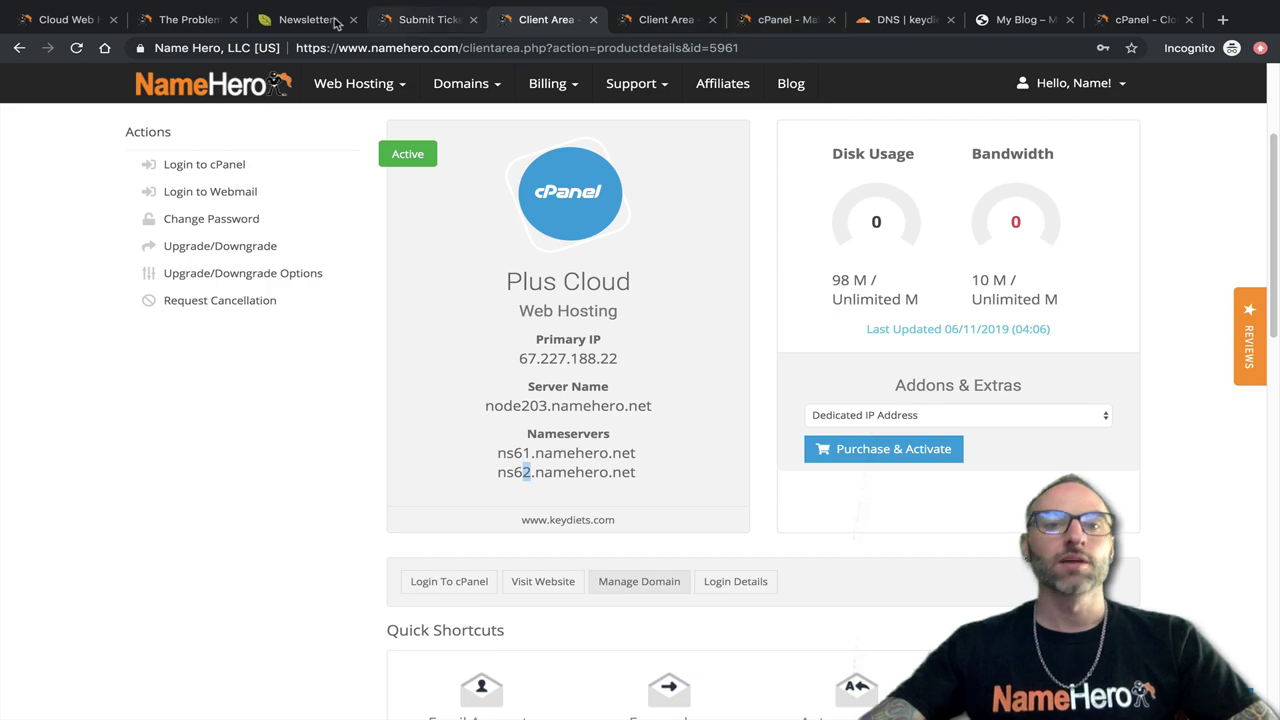
left_click(337, 22)
left_click(19, 47)
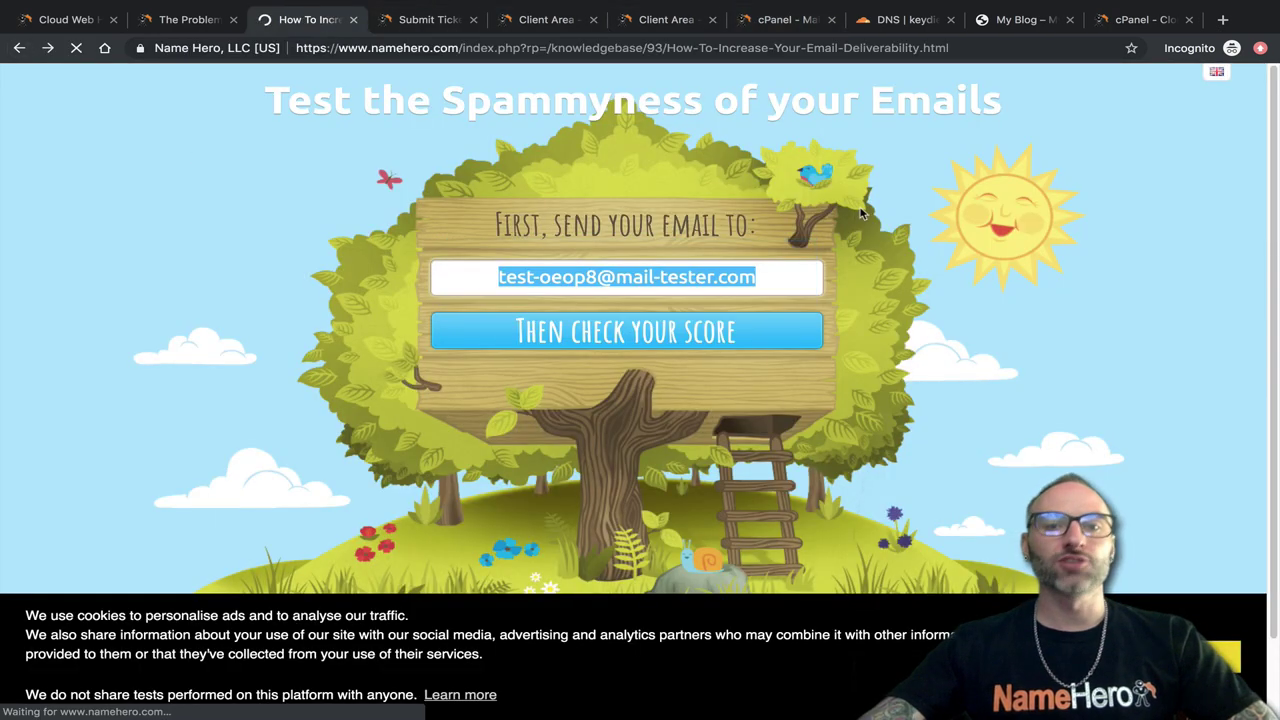
Scroll the article to its DKIM/SPF section, then return to the cPanel tab
scroll(600, 330, "up", 3)
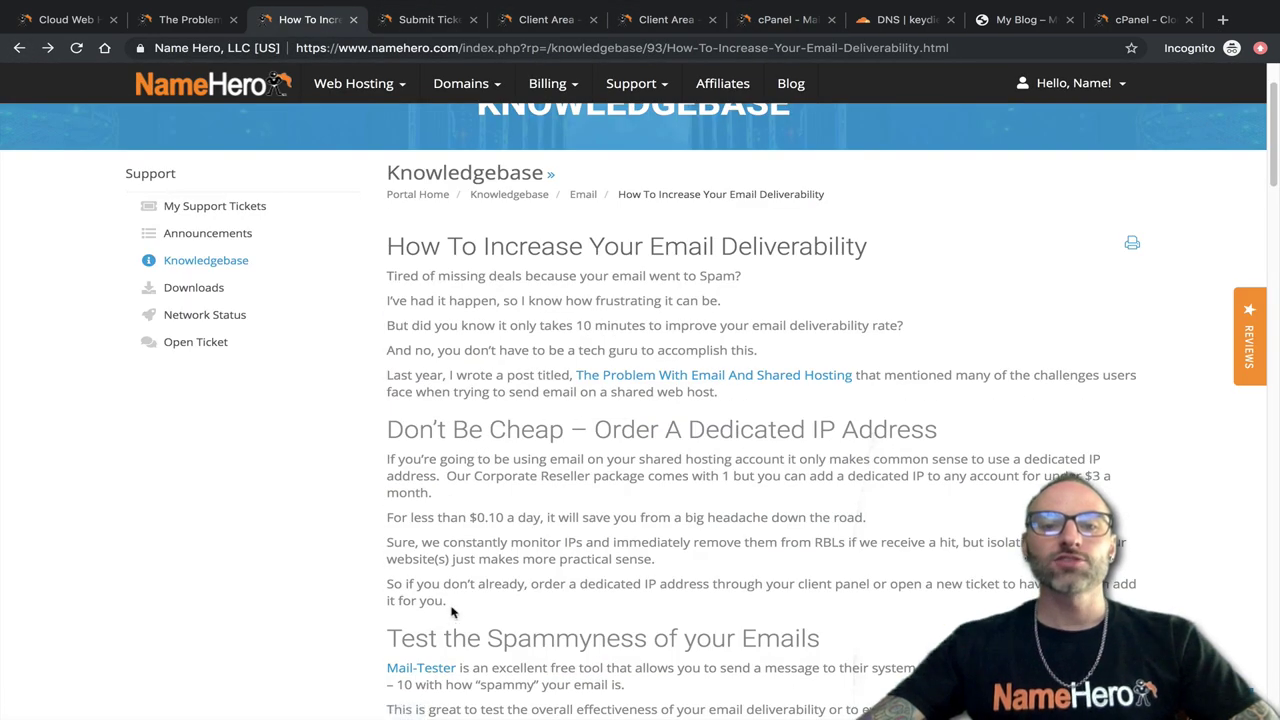
scroll(450, 605, "down", 5)
scroll(480, 580, "up", 7)
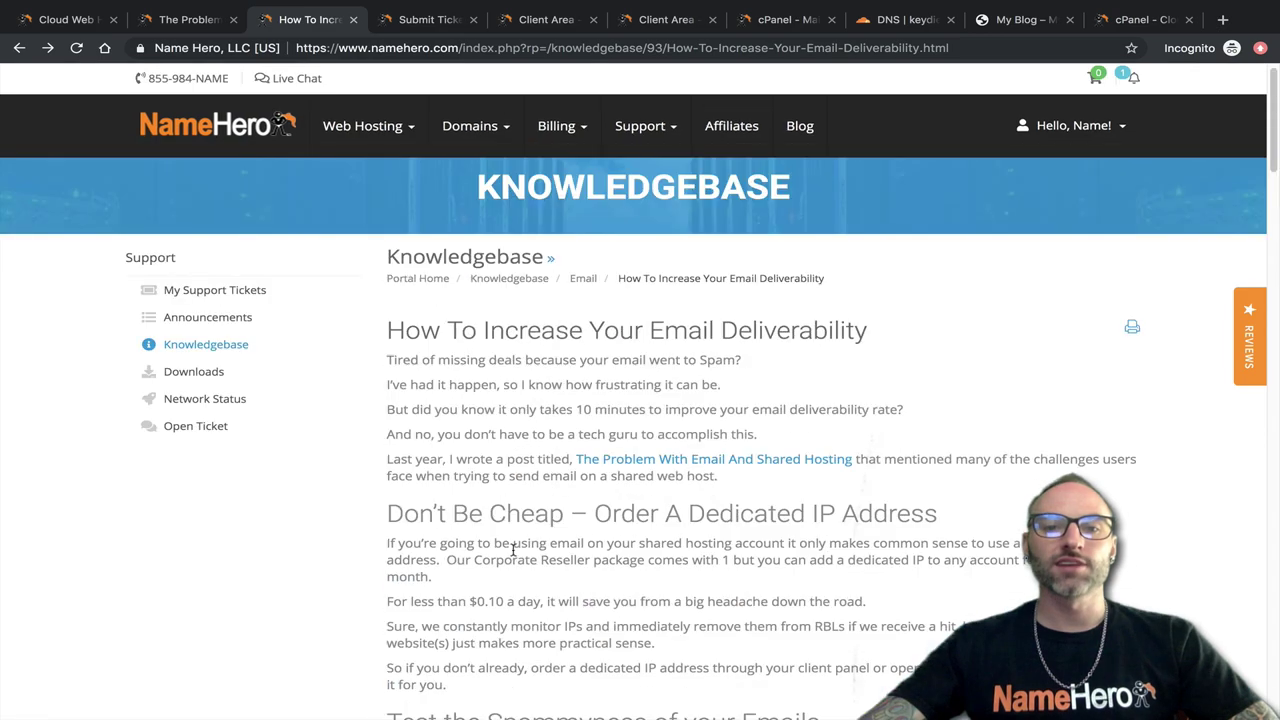
scroll(513, 550, "down", 15)
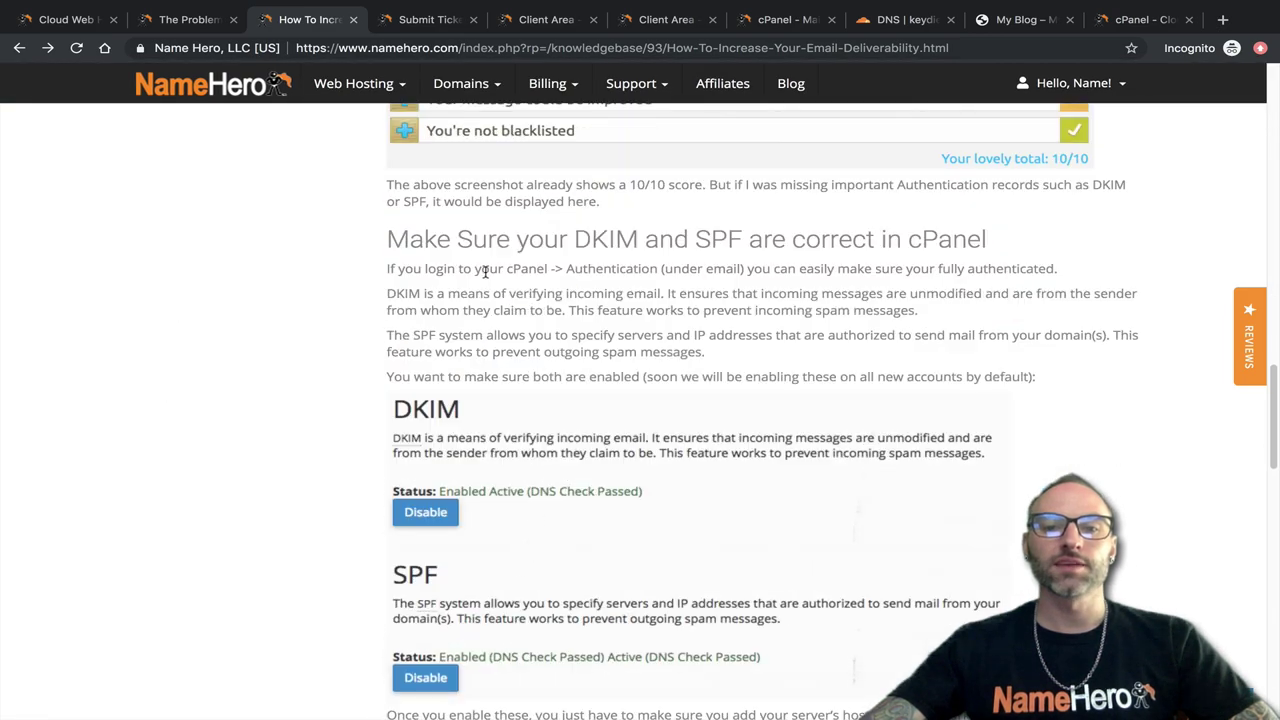
scroll(490, 474, "down", 1)
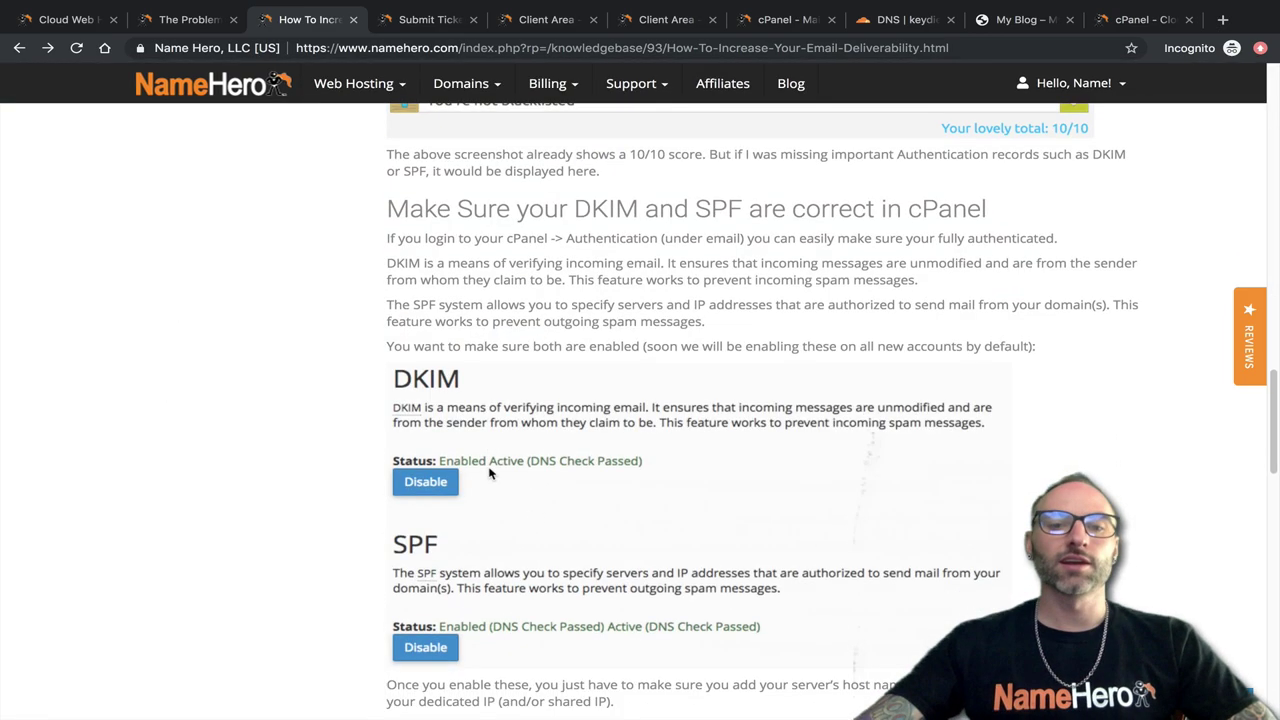
scroll(490, 474, "down", 1)
left_click(760, 22)
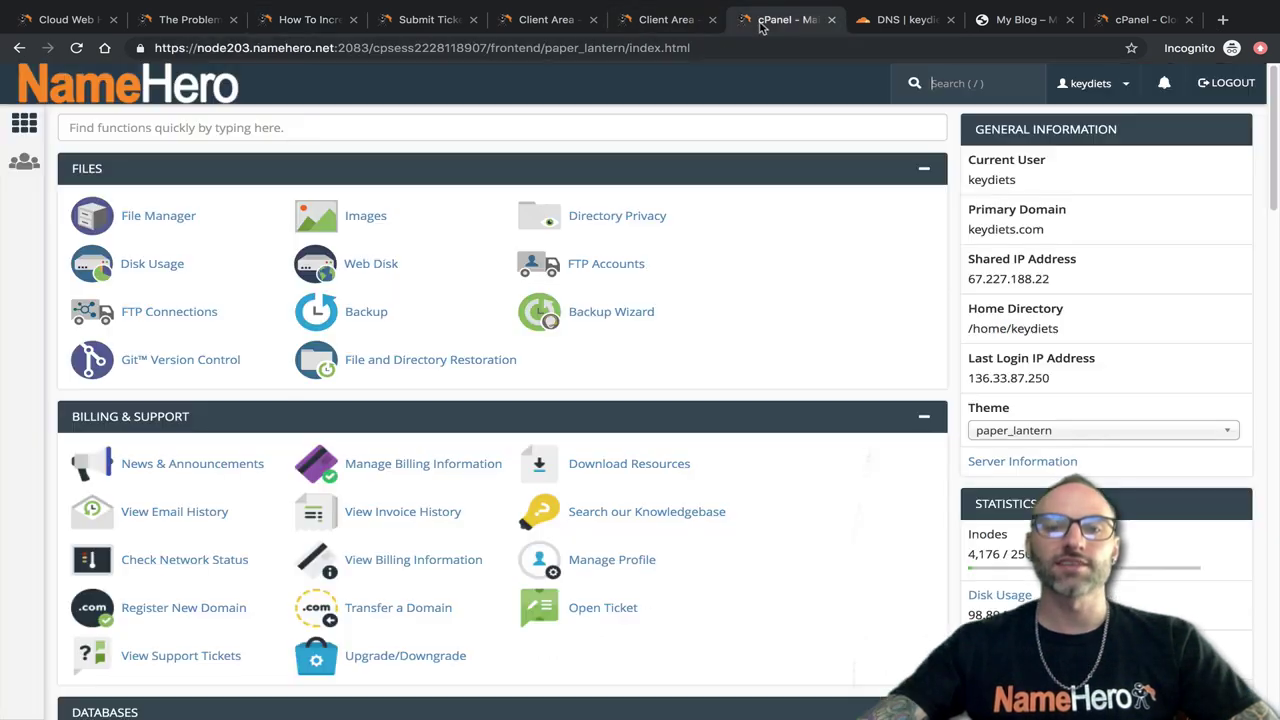
Search cPanel functions for 'em' and open Email Deliverability management for keydiets.com
left_click(341, 125)
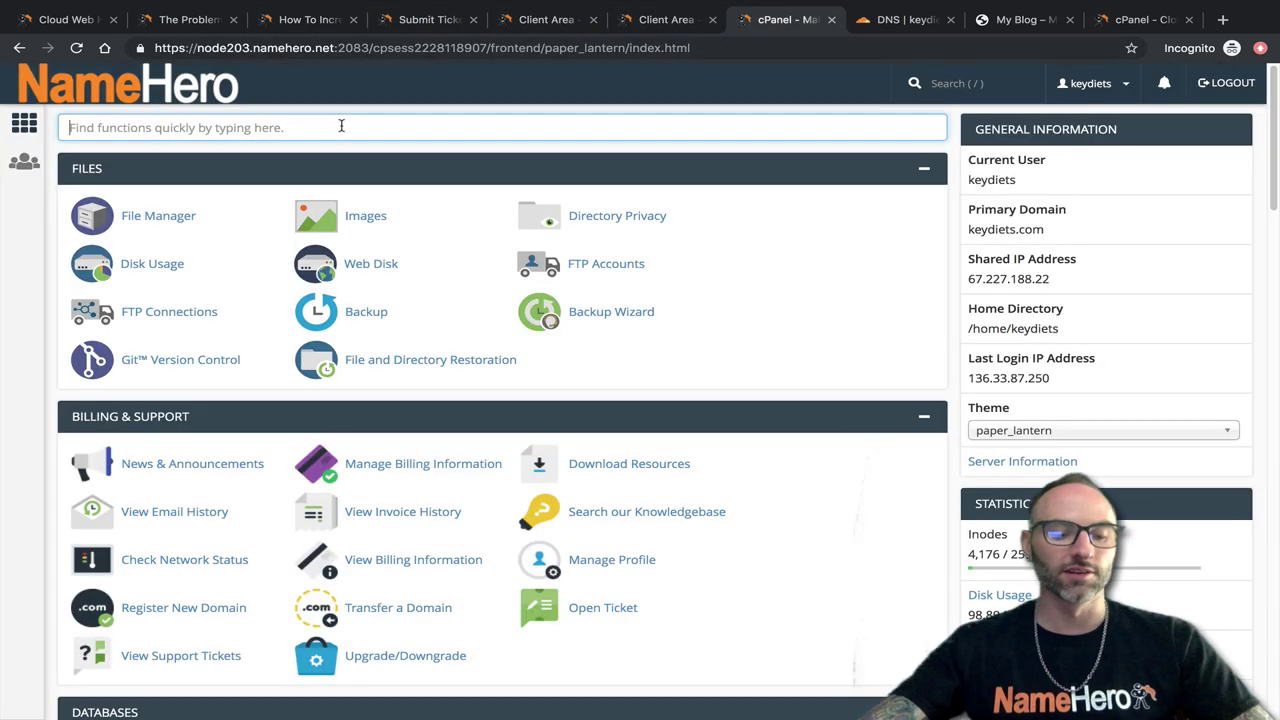
type("em")
left_click(362, 320)
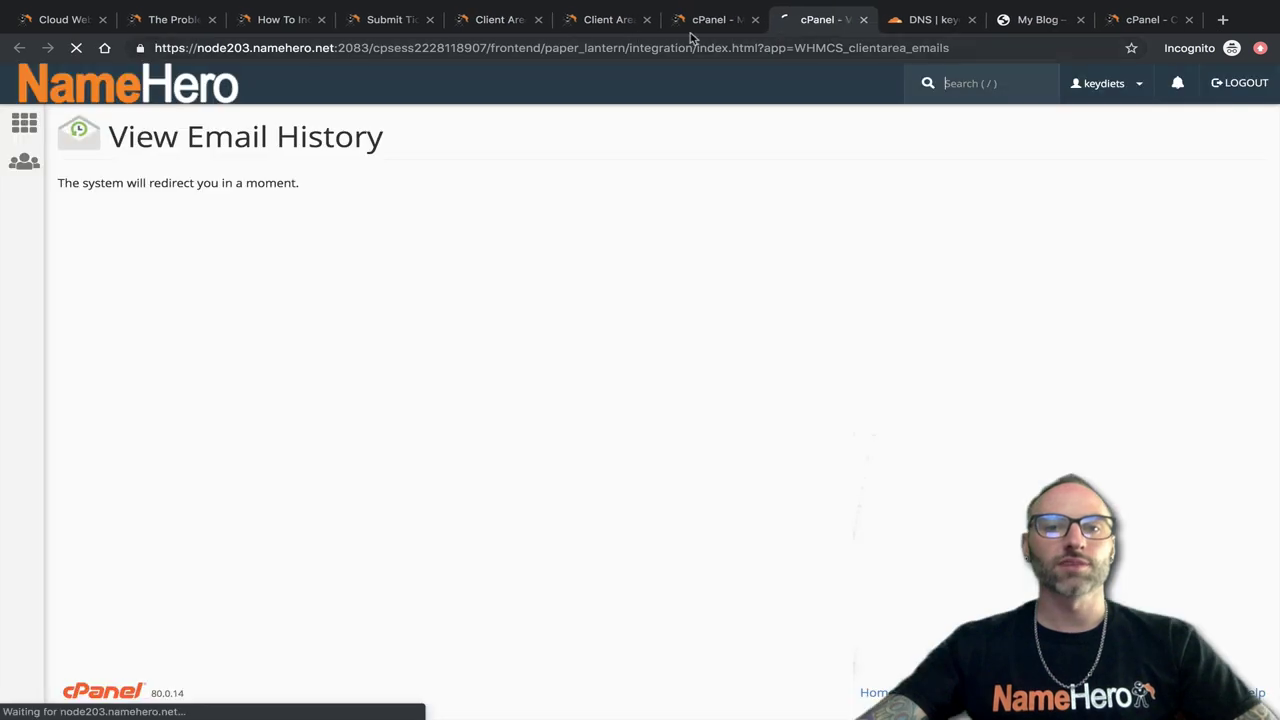
left_click(705, 20)
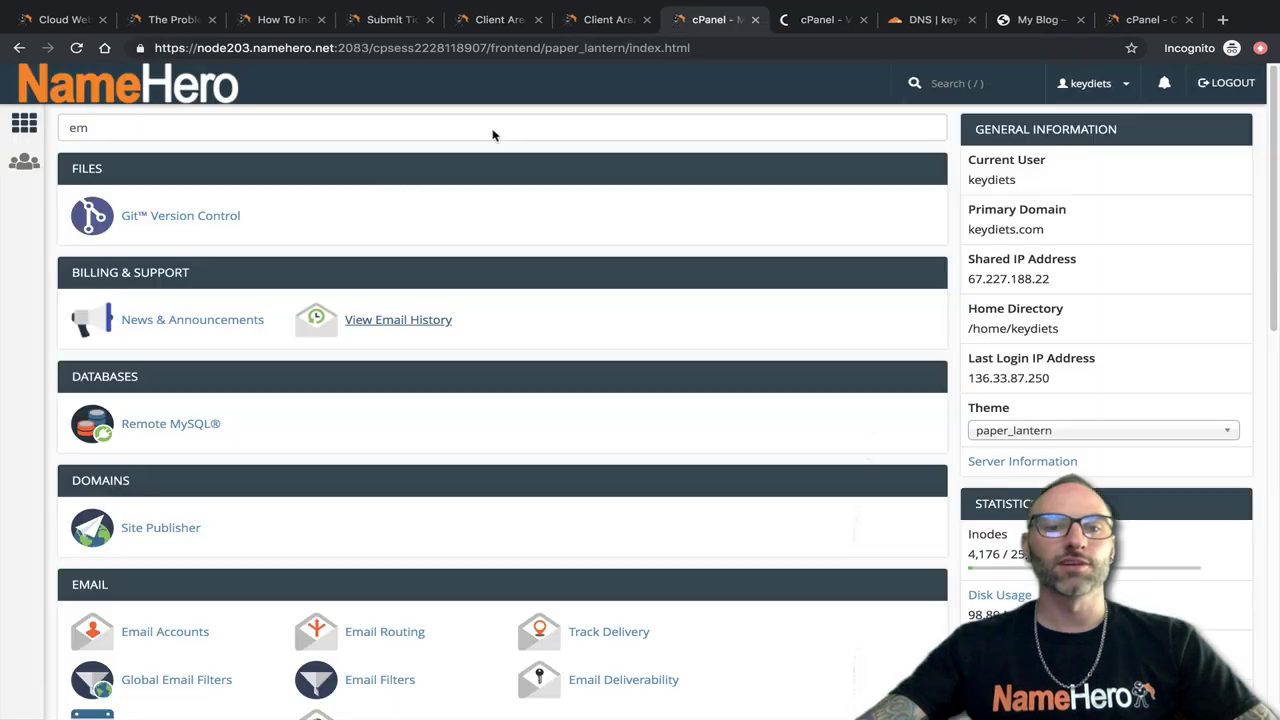
left_click(612, 688)
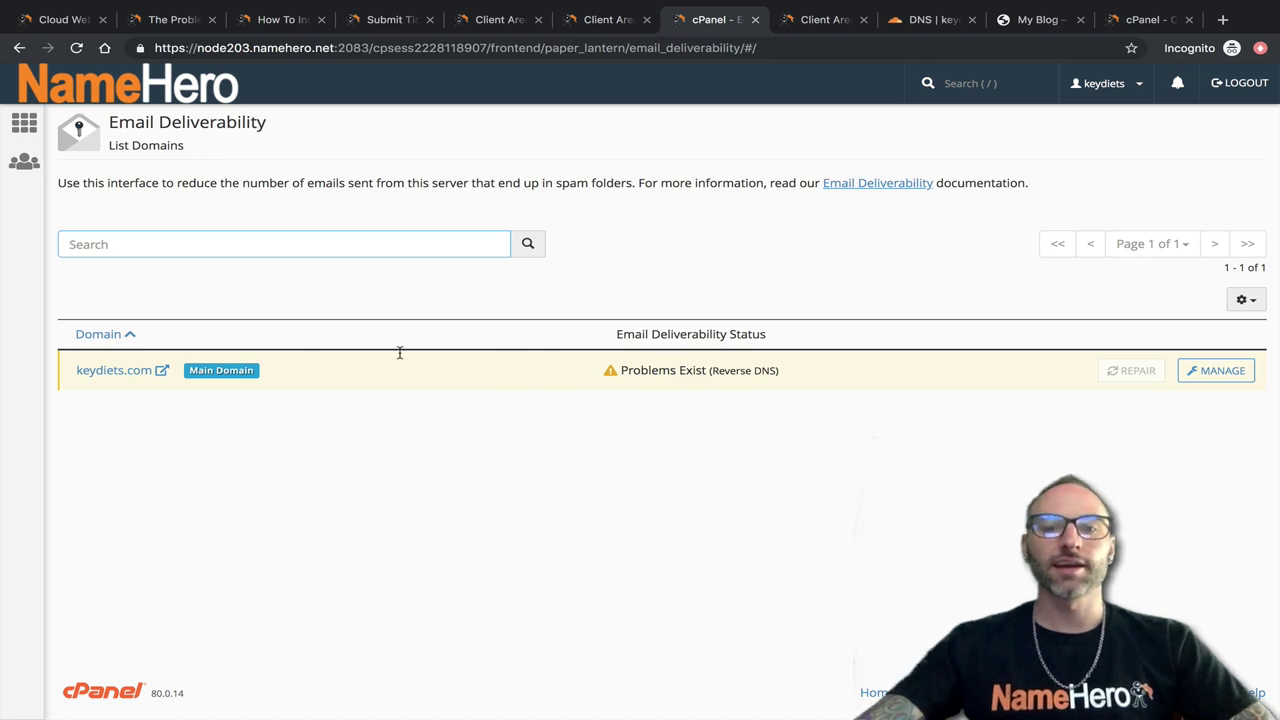
left_click(1205, 370)
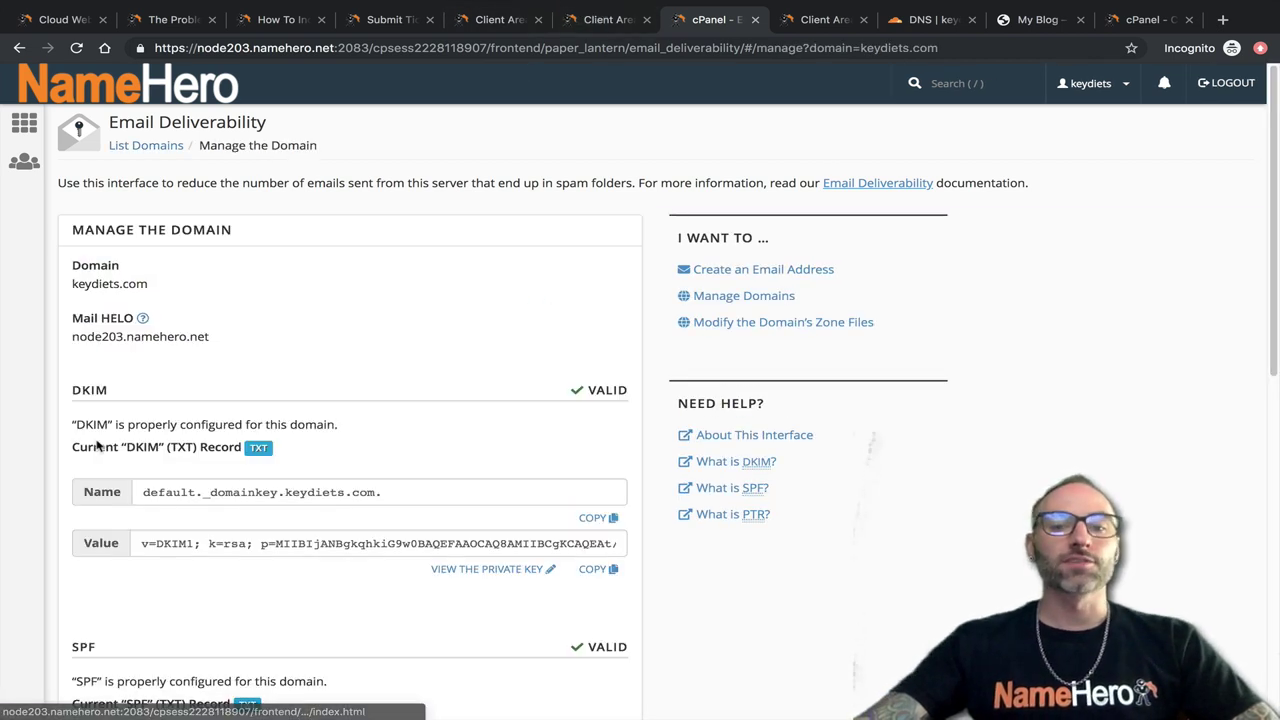
Review the keydiets.com DKIM record, highlighting its _domainkey name and value
scroll(391, 454, "down", 8)
scroll(337, 449, "up", 8)
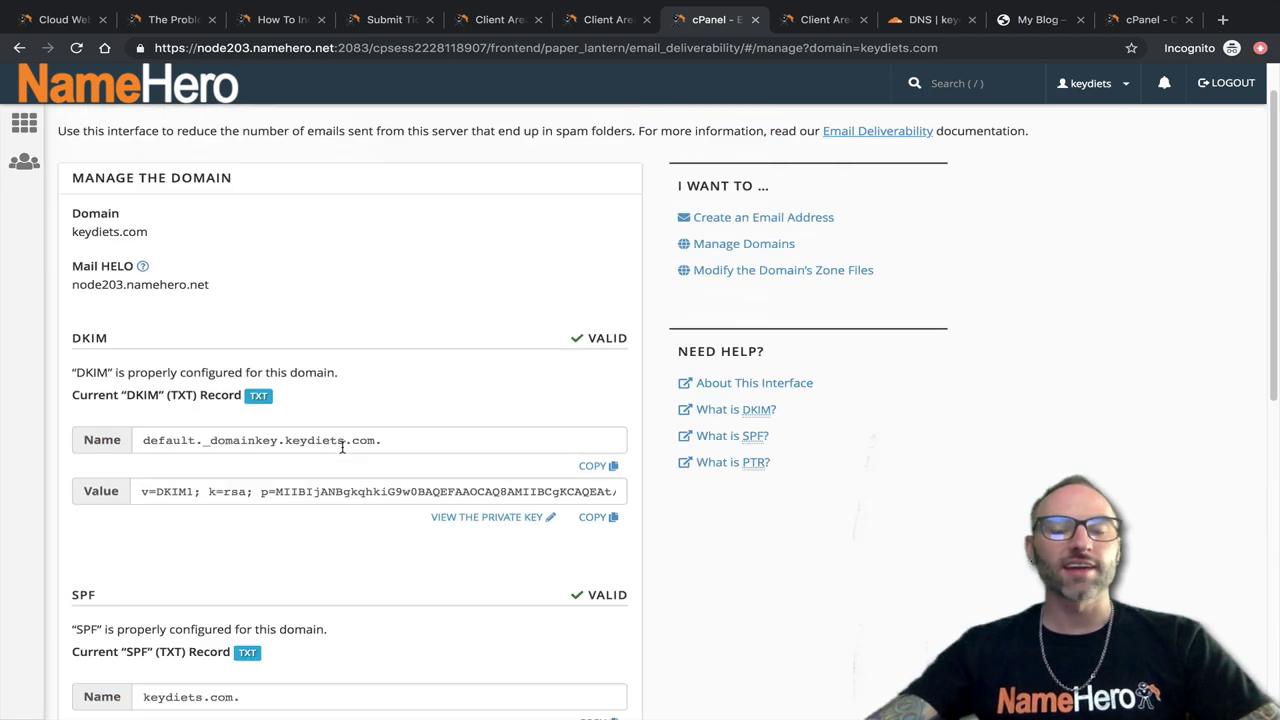
scroll(342, 447, "up", 1)
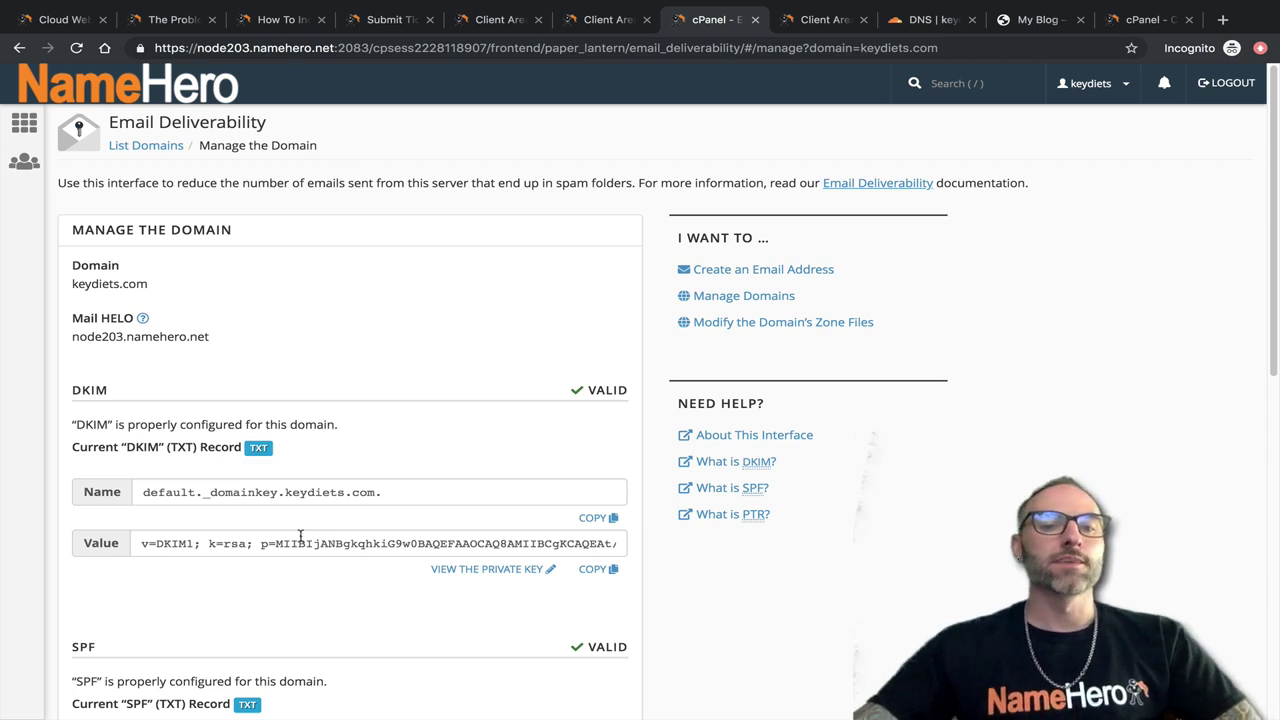
left_click_drag(296, 537, 256, 502)
double_click(230, 492)
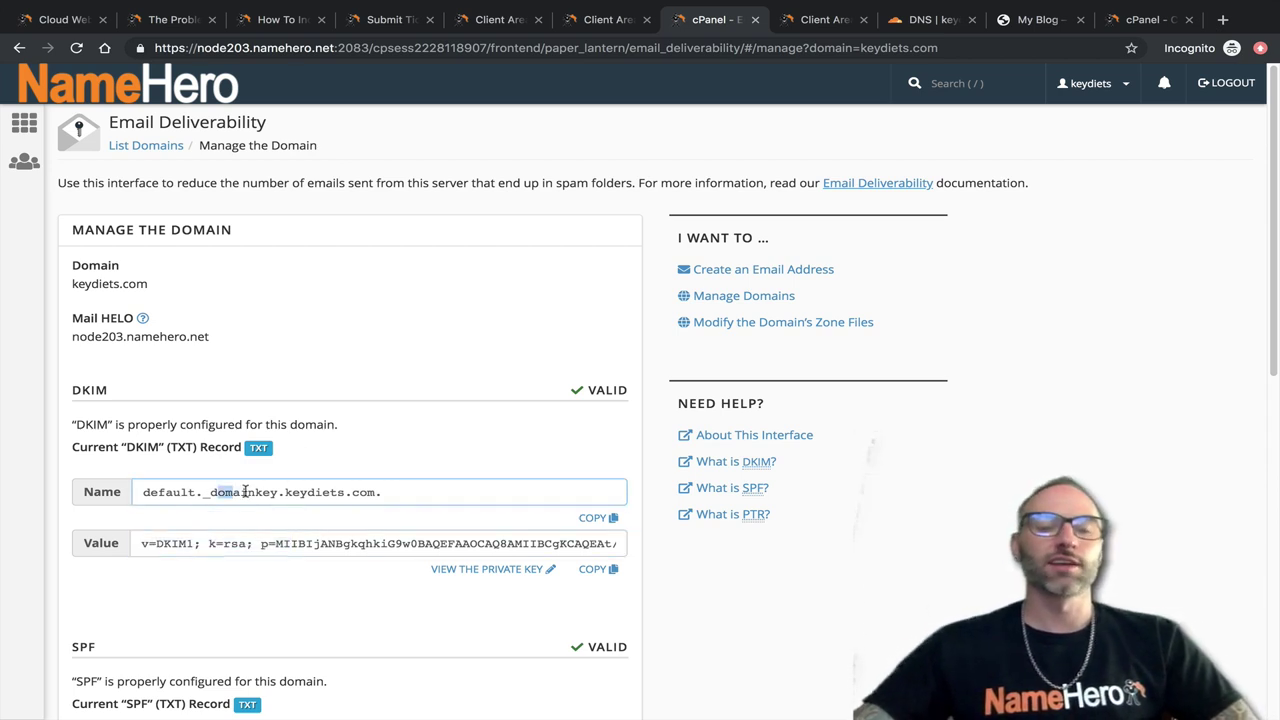
left_click(347, 421)
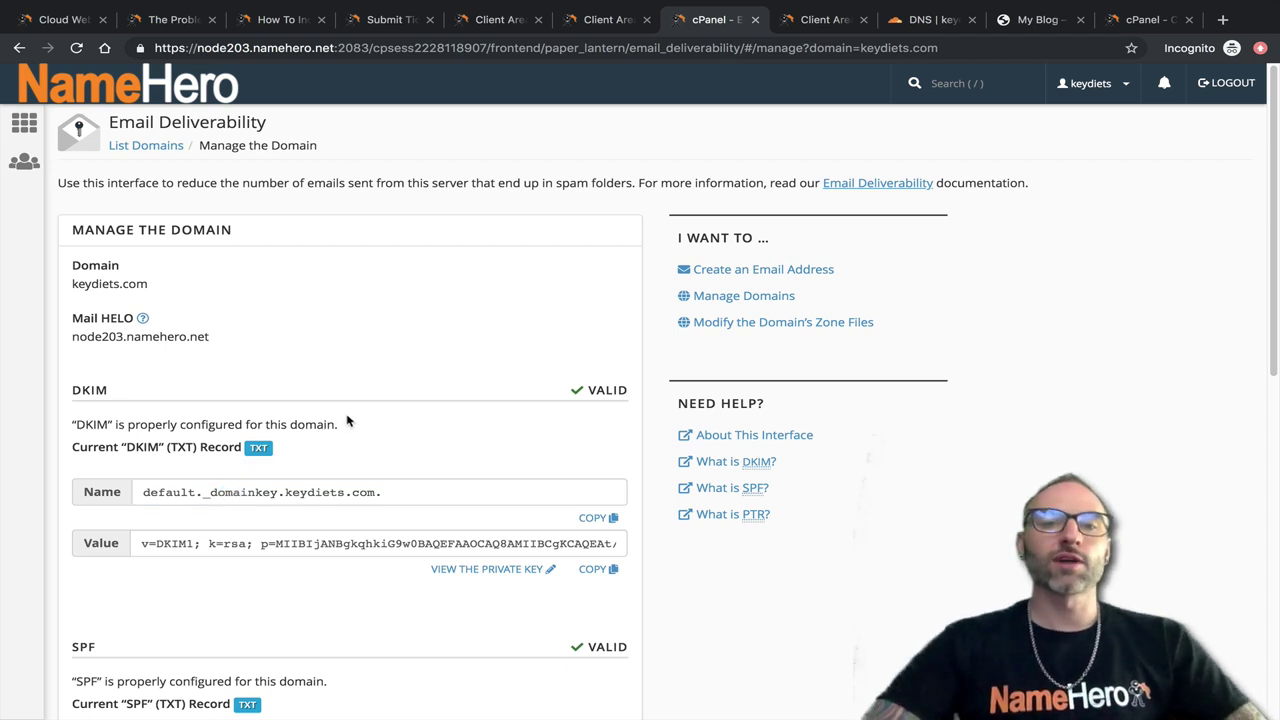